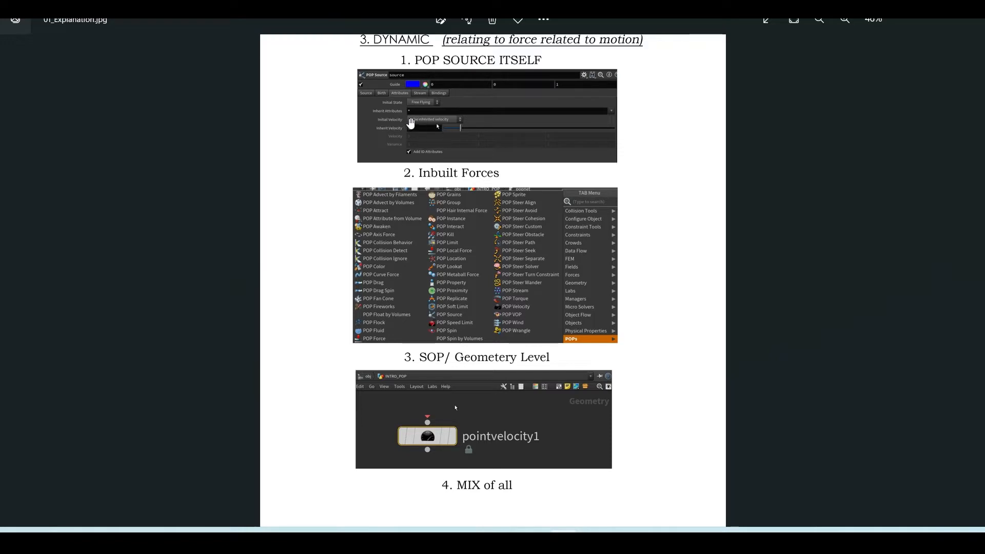
# Review the methods of adding force and motion listed in 01_Explanation.jpg, ending back in Houdini
pyautogui.click(910, 20)
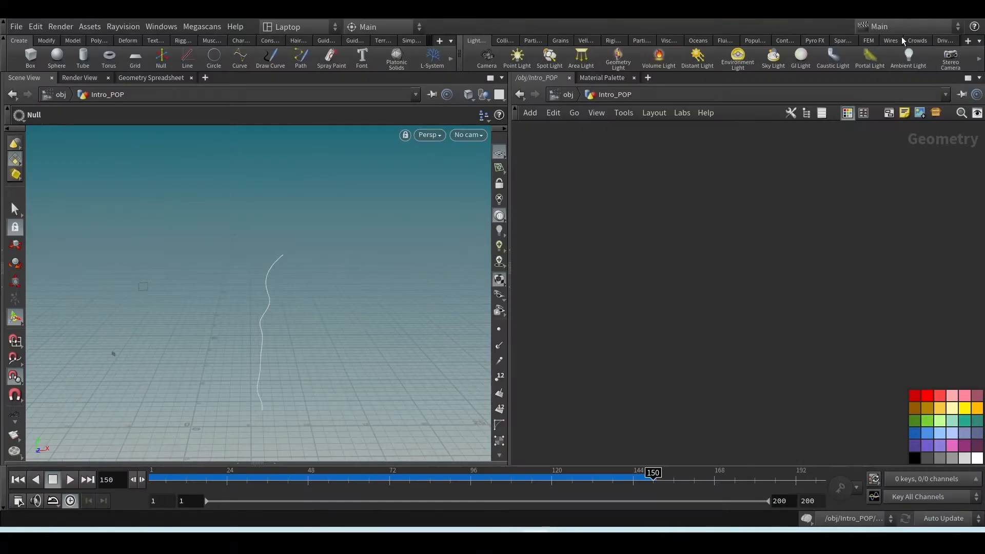
pyautogui.moveTo(564, 527)
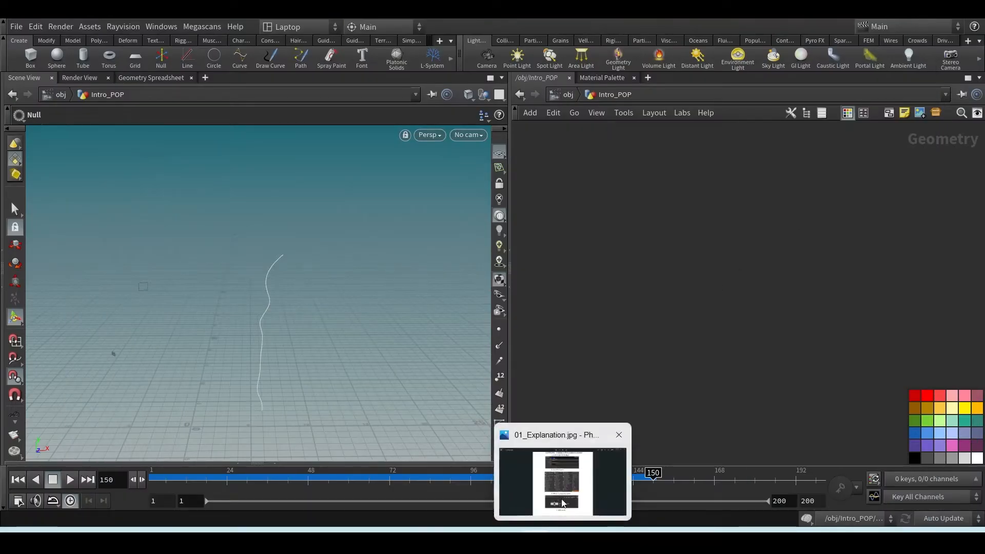
pyautogui.click(549, 482)
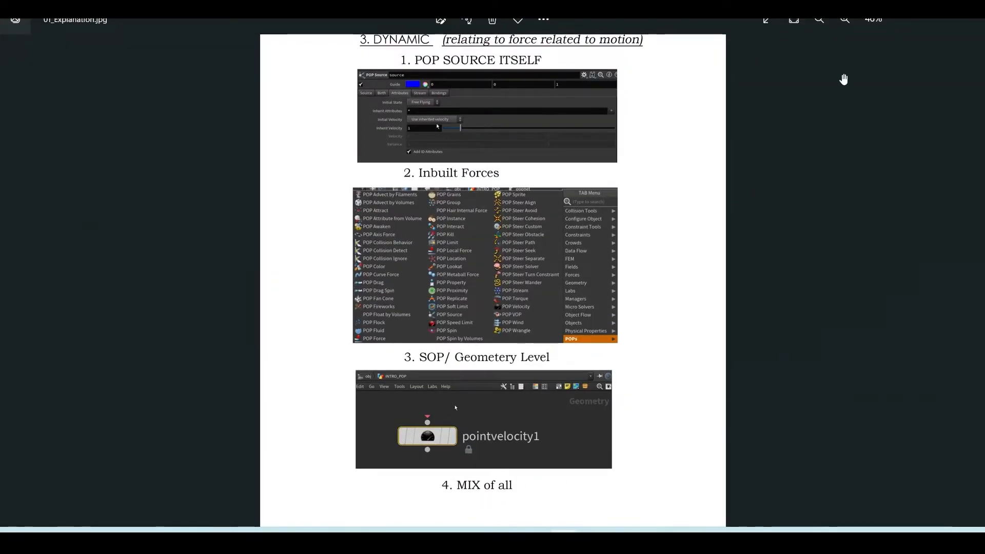
pyautogui.click(908, 23)
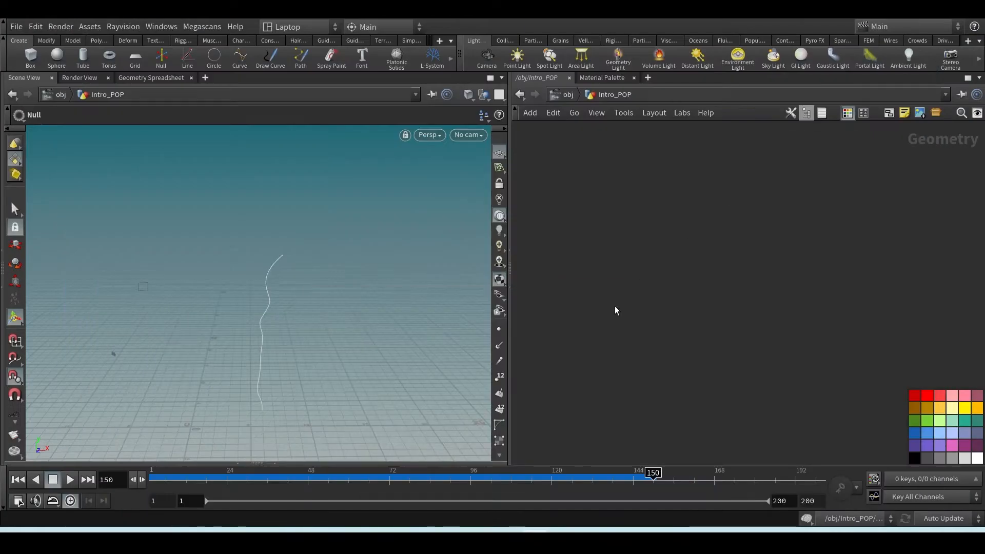
# Add a Sphere node to the empty Intro_POP geometry network and display it
pyautogui.press('Tab')
pyautogui.write('spher')
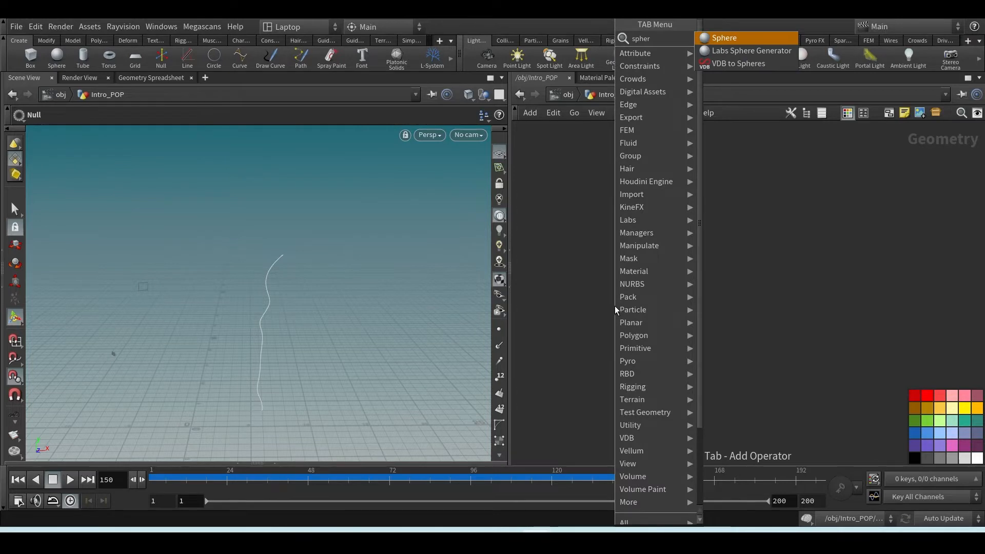
pyautogui.press('Return')
pyautogui.click(648, 292)
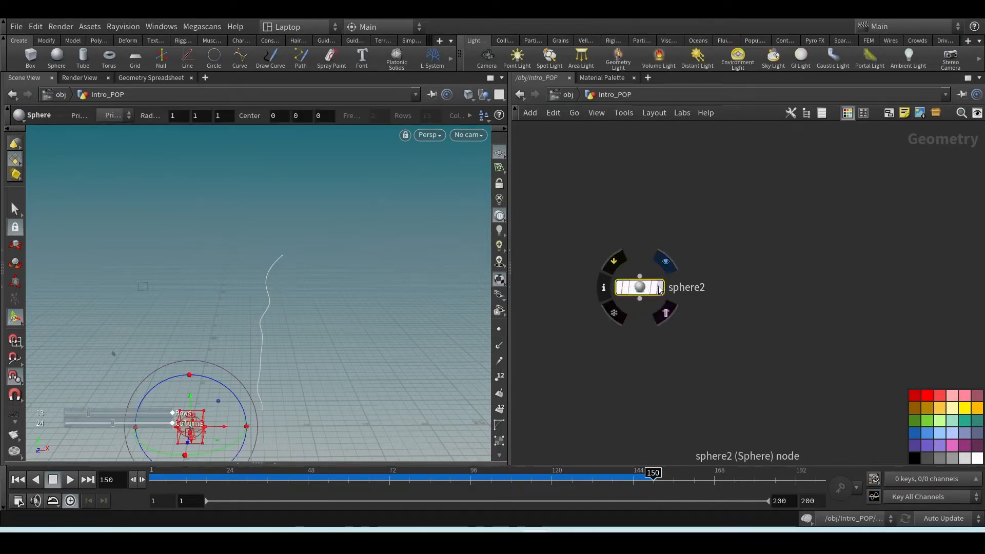
pyautogui.click(665, 262)
# Raise the sphere's center to about 8.88 on the Y axis in the viewport
pyautogui.keyDown('alt'); pyautogui.moveTo(283, 364); pyautogui.dragTo(293, 284, button='middle'); pyautogui.keyUp('alt')
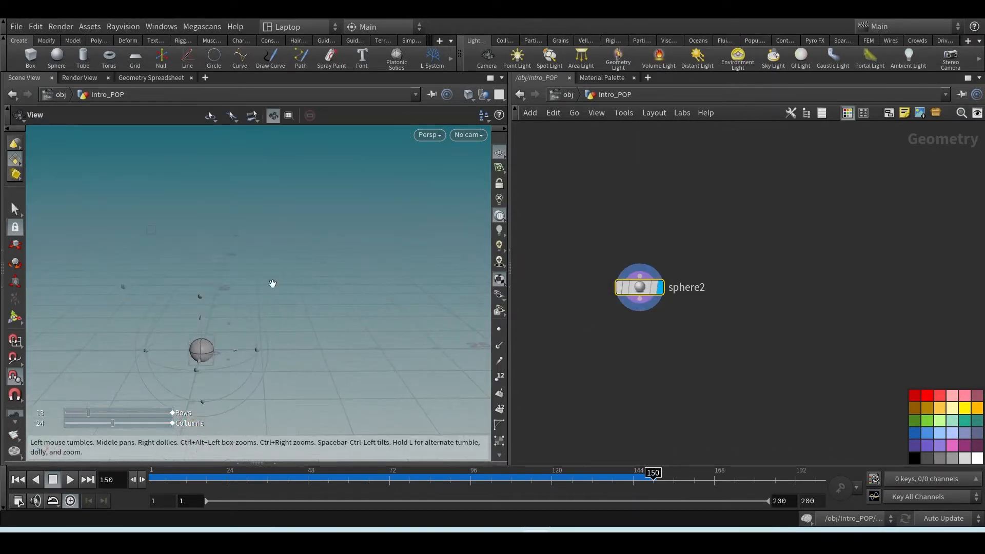
pyautogui.moveTo(202, 321); pyautogui.dragTo(220, 211)
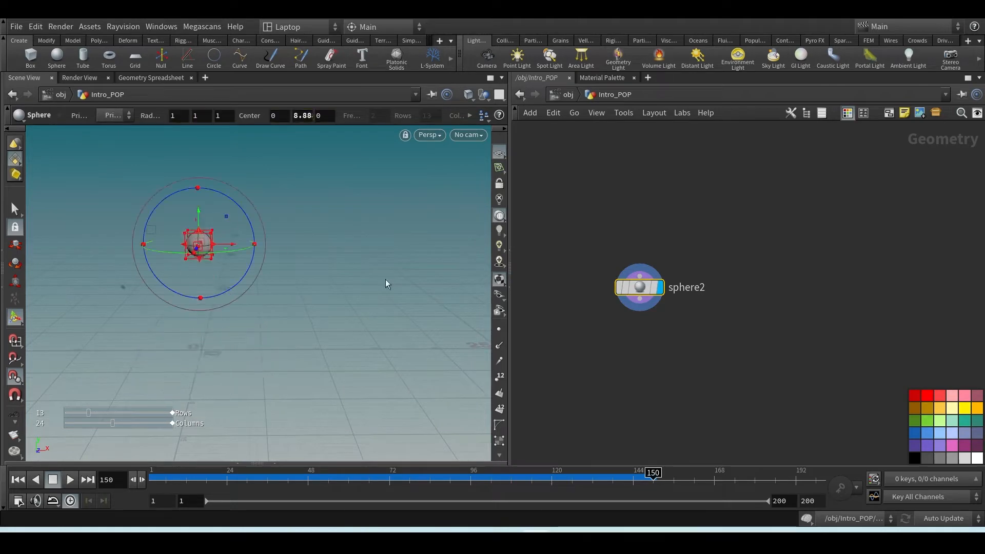
# Add a Transform node below the sphere node, connected to its output, and space the two apart
pyautogui.click(638, 309)
pyautogui.press('Tab')
pyautogui.write('tran')
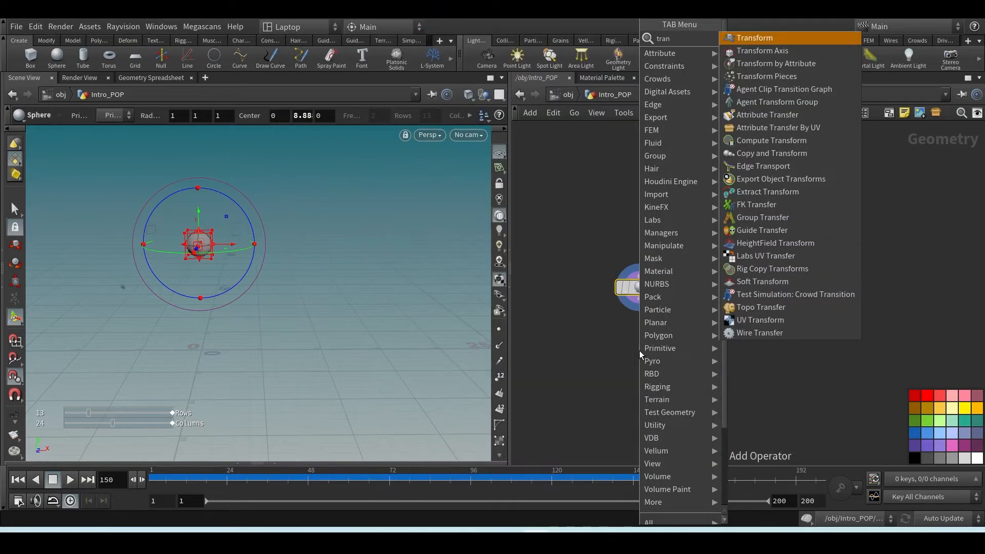
pyautogui.press('Return')
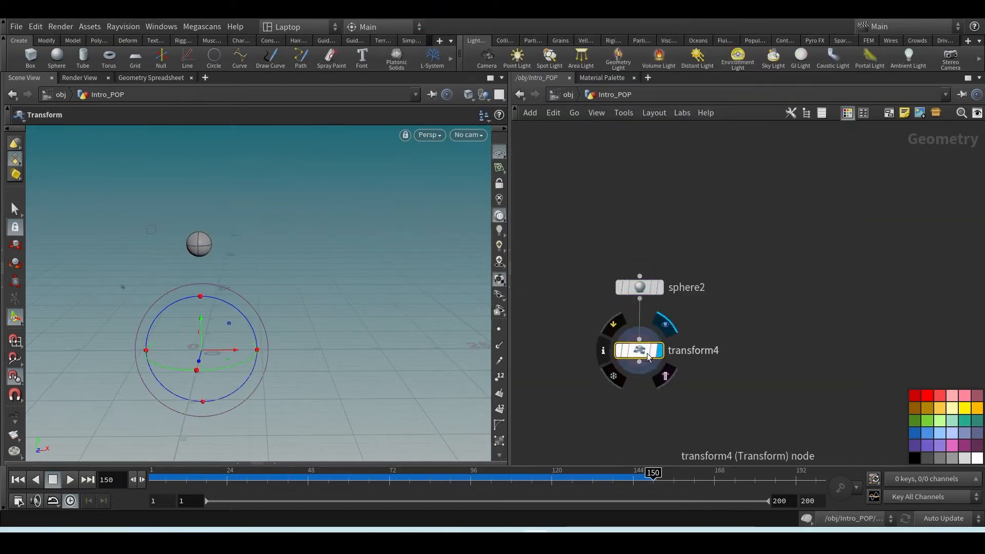
pyautogui.moveTo(639, 349); pyautogui.dragTo(646, 379)
pyautogui.moveTo(684, 332); pyautogui.dragTo(704, 307, button='middle')
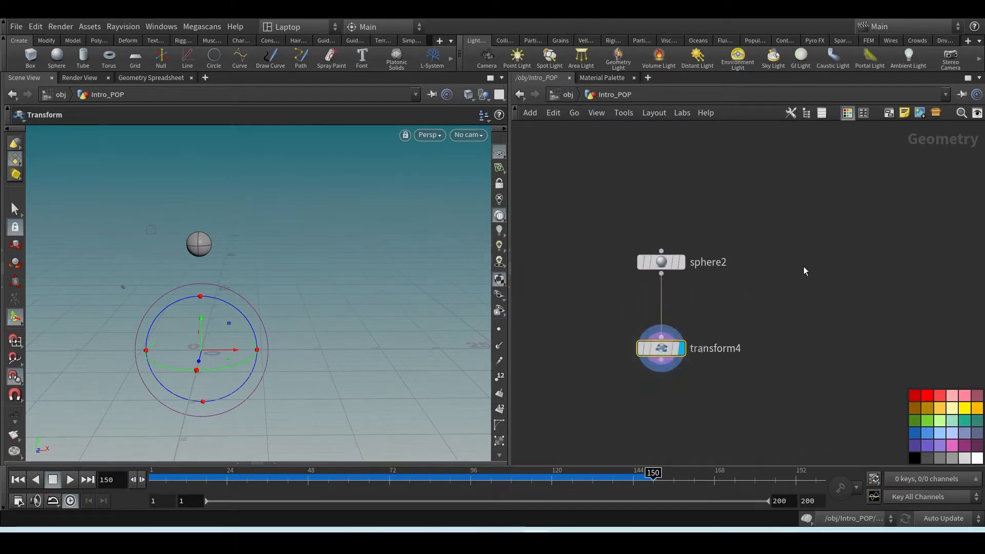
# Set the Transform node's Y translation to 4
pyautogui.moveTo(726, 302); pyautogui.dragTo(599, 246)
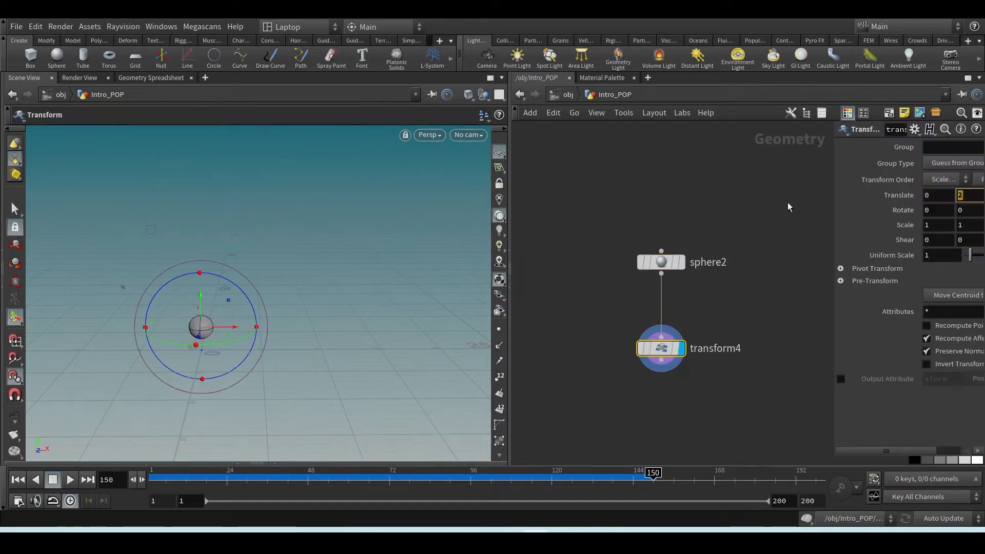
pyautogui.press('Return')
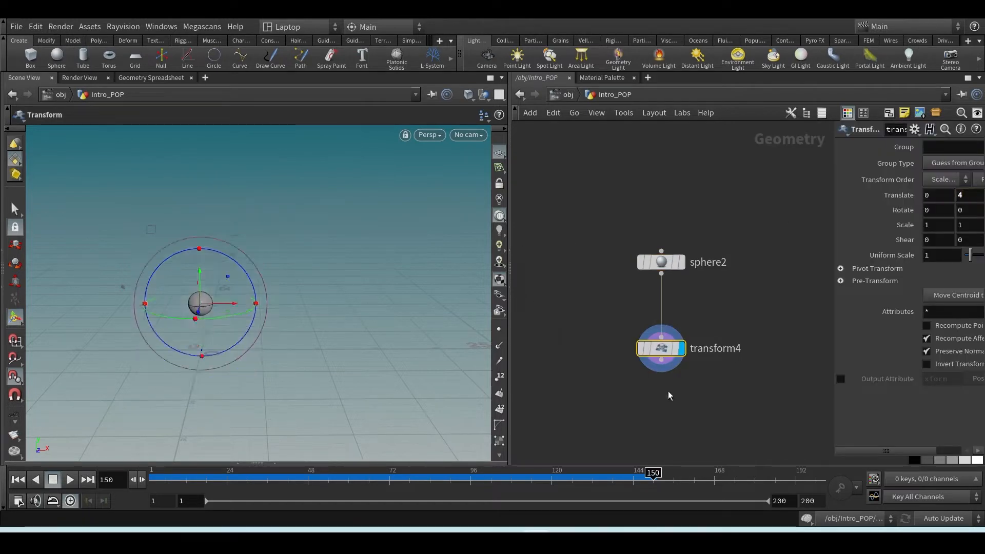
pyautogui.keyDown('alt'); pyautogui.moveTo(241, 325); pyautogui.dragTo(268, 294, button='right'); pyautogui.keyUp('alt')
pyautogui.keyDown('alt'); pyautogui.moveTo(267, 294); pyautogui.dragTo(214, 279, button='middle'); pyautogui.keyUp('alt')
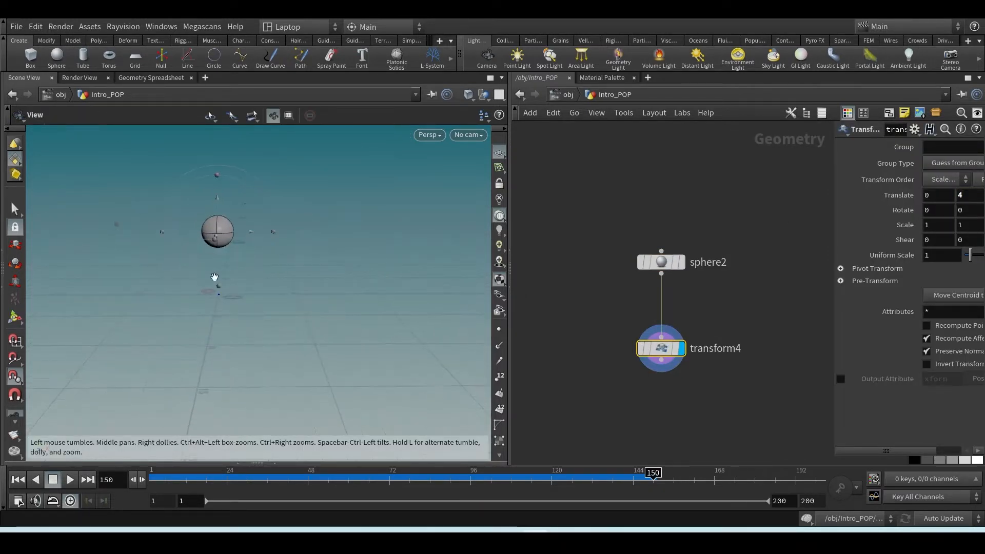
pyautogui.keyDown('alt'); pyautogui.moveTo(213, 279); pyautogui.dragTo(211, 292, button='right'); pyautogui.keyUp('alt')
pyautogui.keyDown('alt'); pyautogui.moveTo(245, 278); pyautogui.dragTo(286, 288, button='middle'); pyautogui.keyUp('alt')
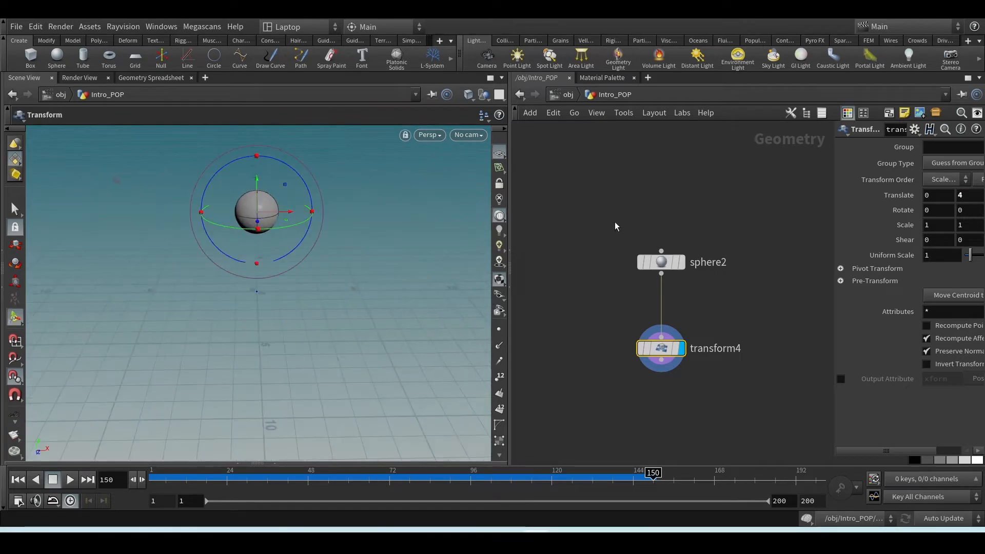
# Tidy the network by laying out the sphere and transform nodes in a compact vertical chain
pyautogui.moveTo(614, 224); pyautogui.dragTo(700, 415)
pyautogui.press('l')
pyautogui.moveTo(663, 260); pyautogui.dragTo(658, 217)
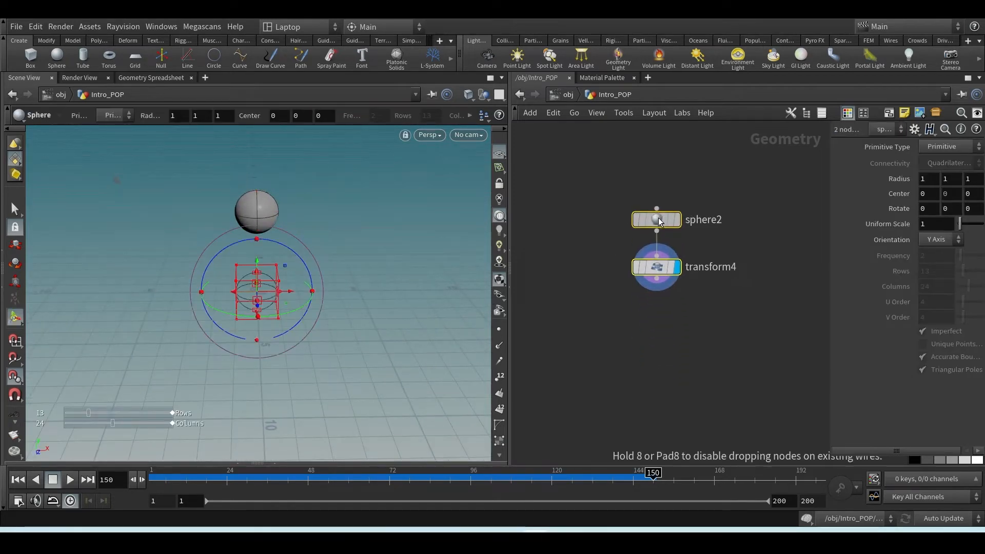
# Add a POP Network fed by the transform node, display it, and return the timeline to frame 1
pyautogui.click(660, 221)
pyautogui.press('Tab')
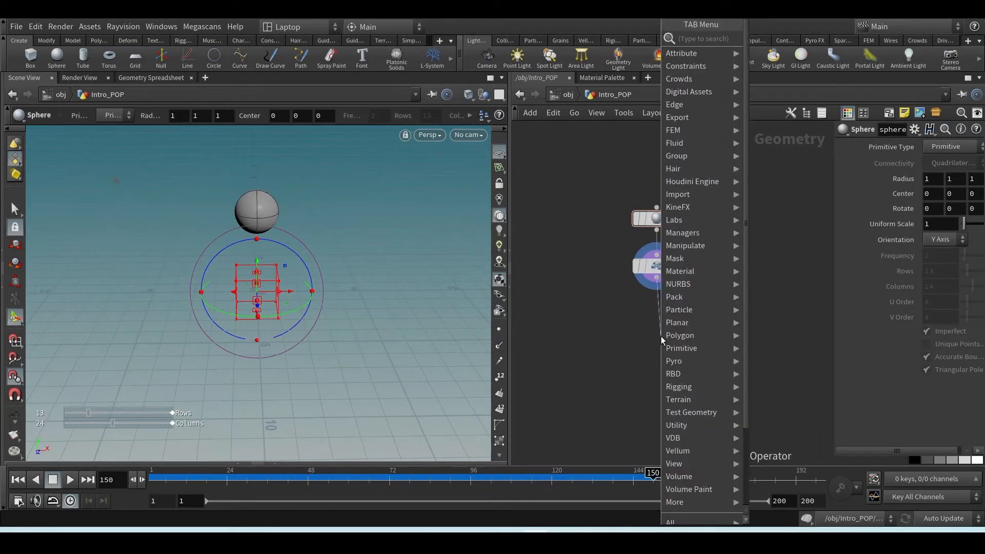
pyautogui.write('pop')
pyautogui.press('Return')
pyautogui.click(660, 336)
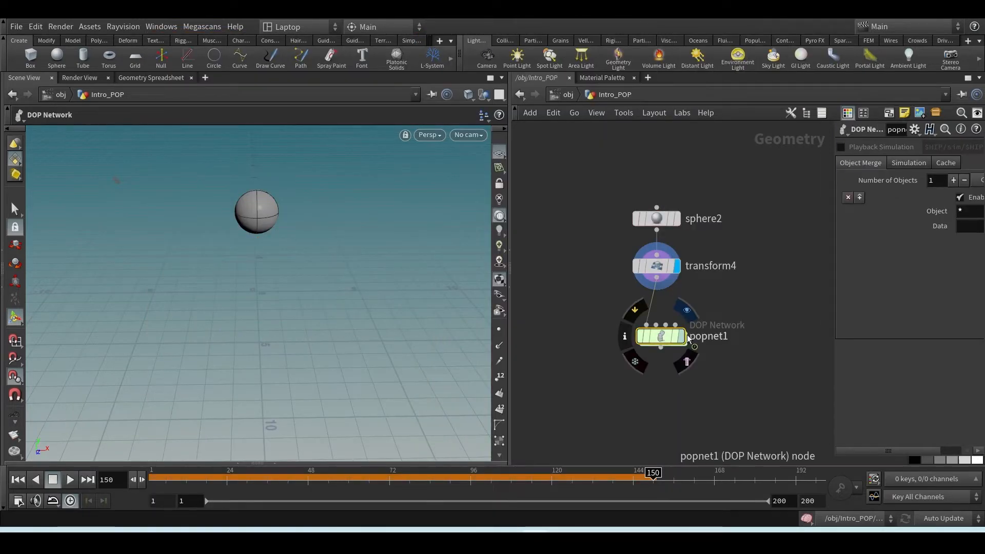
pyautogui.click(681, 337)
pyautogui.click(18, 478)
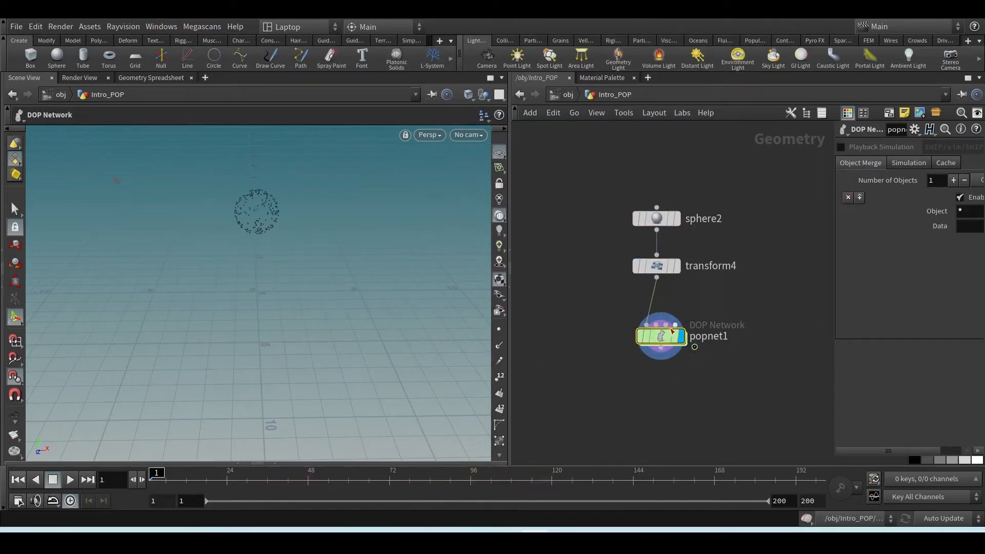
# Inspect the POP Source's source settings inside the POP Network with the parameters widened, and return to the Intro_POP level
pyautogui.doubleClick(659, 341)
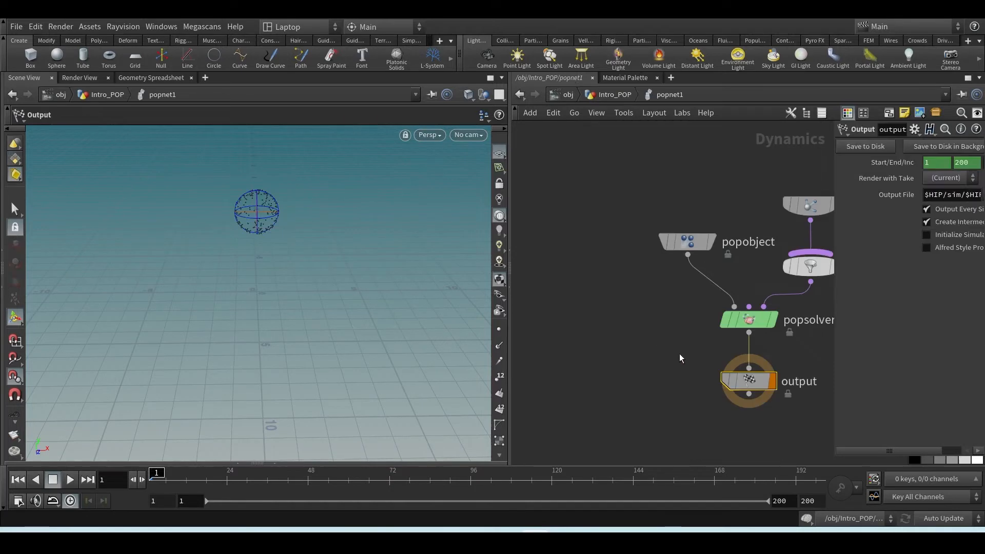
pyautogui.moveTo(576, 325); pyautogui.dragTo(576, 350, button='middle')
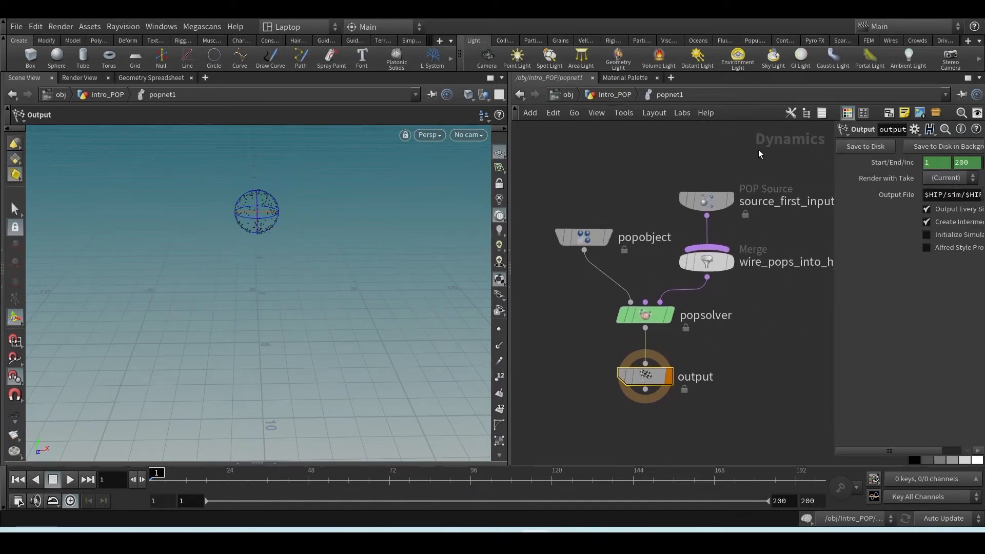
pyautogui.click(700, 202)
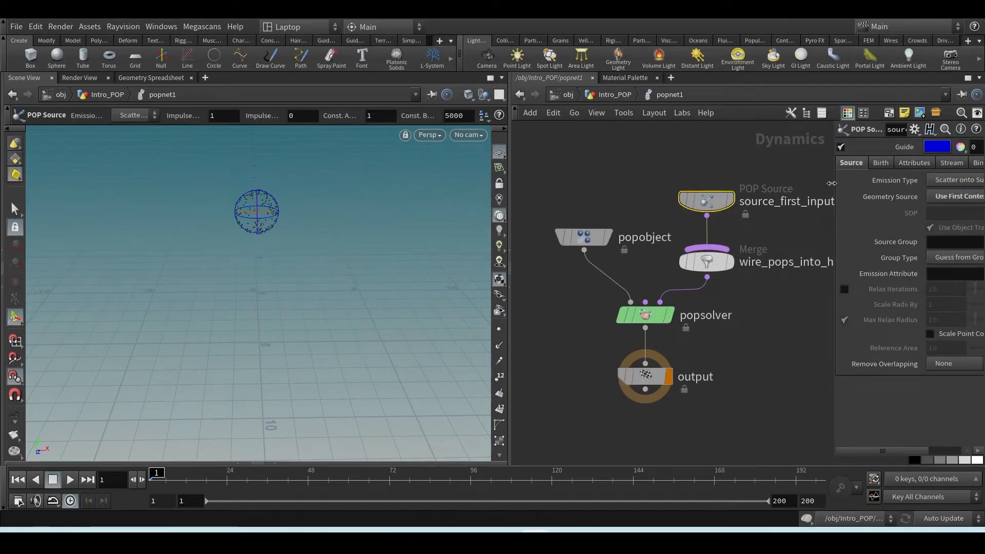
pyautogui.moveTo(835, 188); pyautogui.dragTo(750, 184)
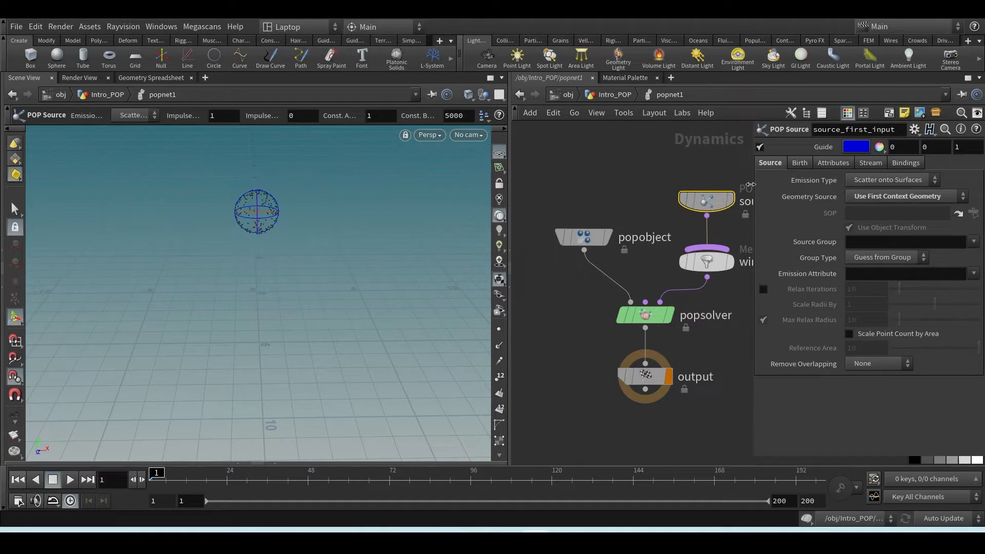
pyautogui.click(615, 96)
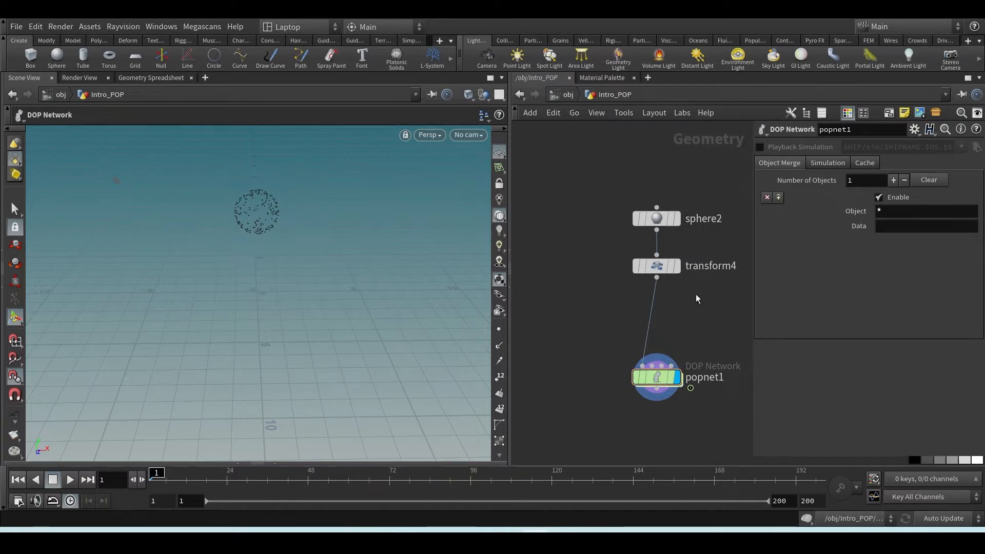
# Insert a Point Velocity node between the transform node and the POP Network, and display it
pyautogui.moveTo(695, 302); pyautogui.dragTo(608, 289, button='middle')
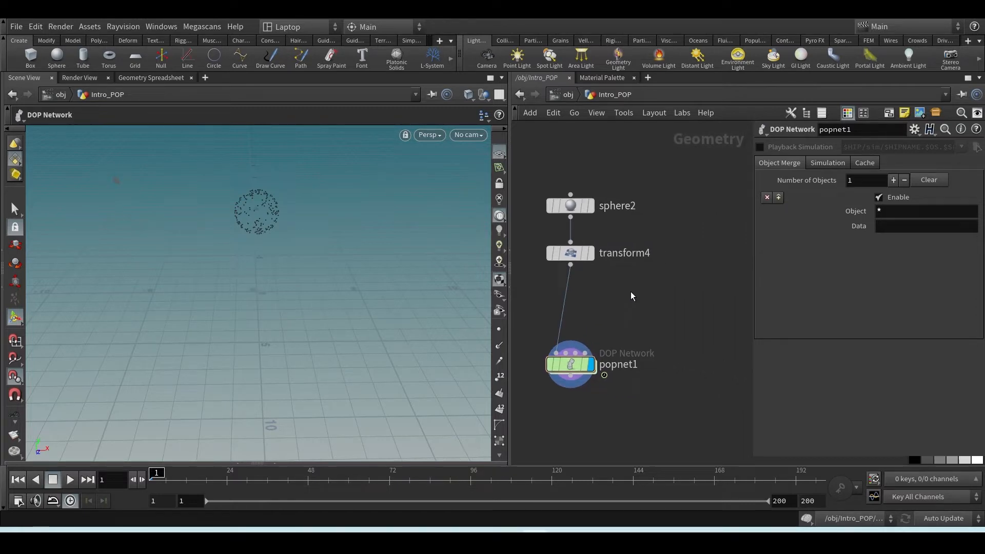
pyautogui.press('Tab')
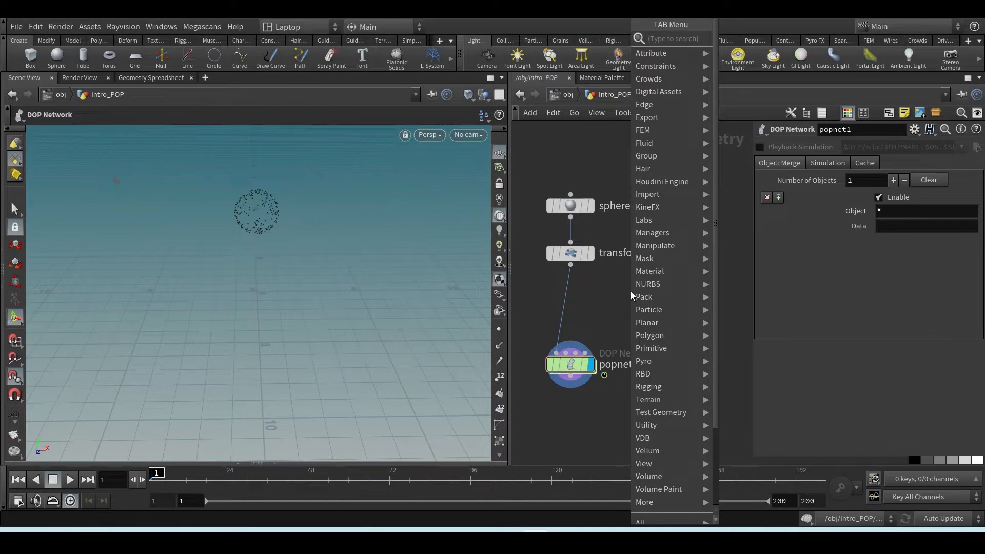
pyautogui.moveTo(660, 55)
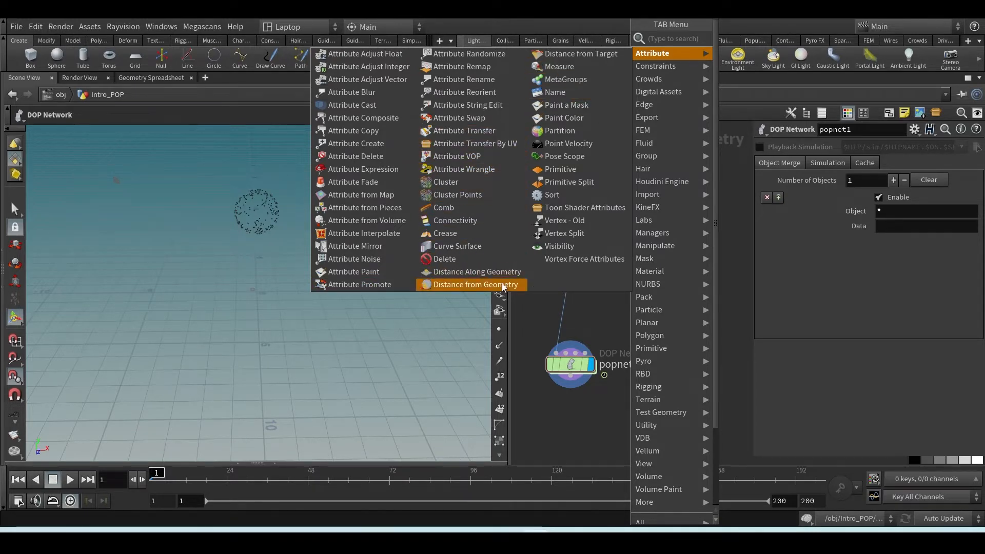
pyautogui.click(555, 149)
pyautogui.click(644, 294)
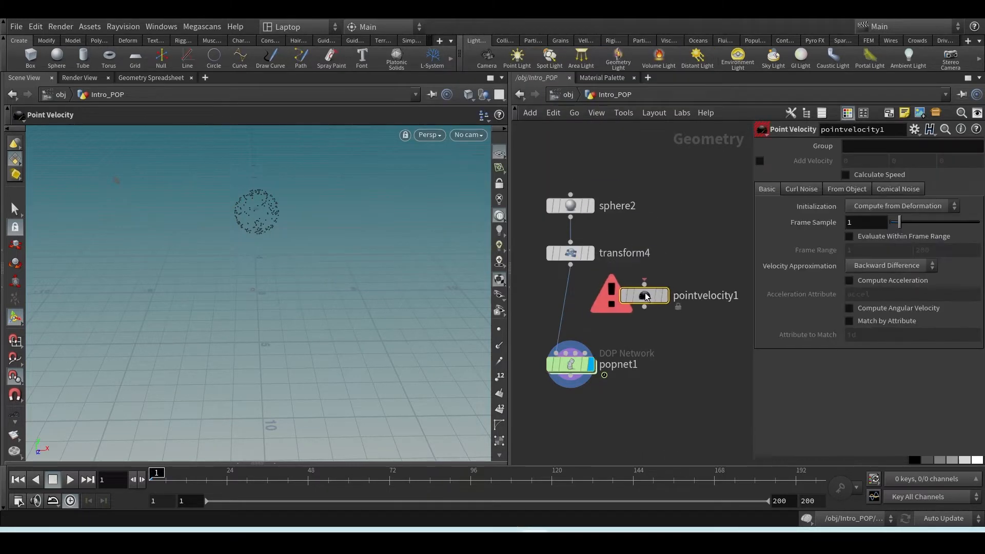
pyautogui.moveTo(646, 297); pyautogui.dragTo(640, 296)
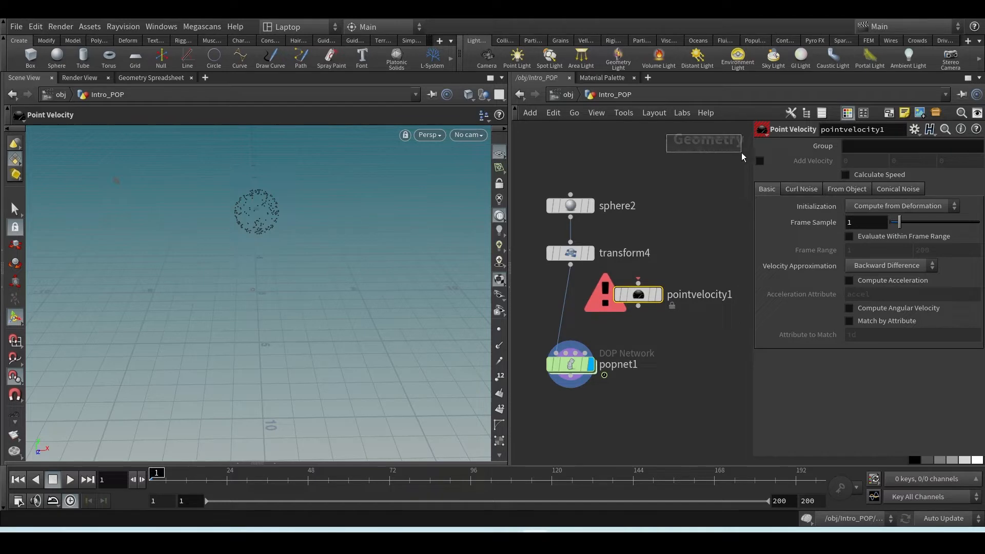
pyautogui.moveTo(633, 302); pyautogui.dragTo(567, 305)
pyautogui.click(587, 306)
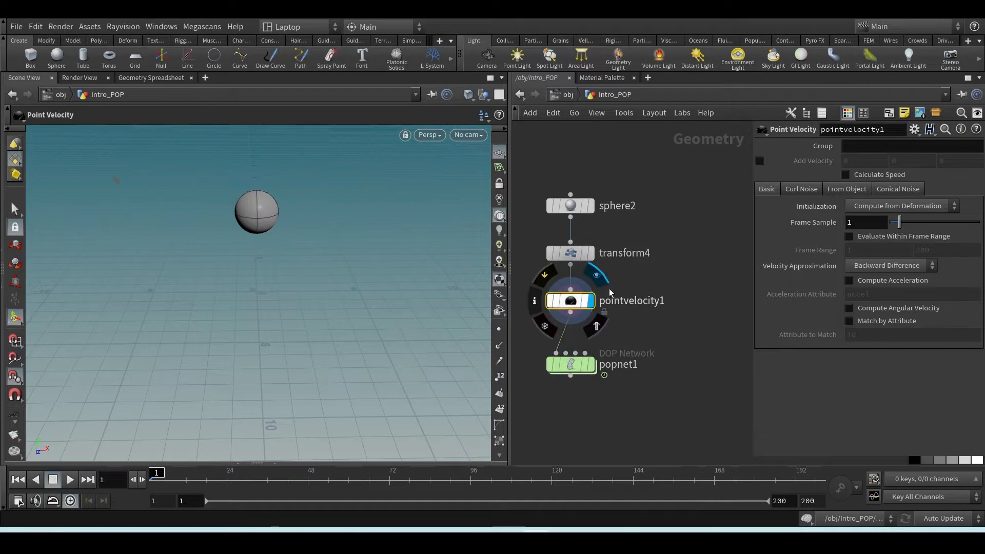
# Compare the point attributes in the node info of transform4 and pointvelocity1
pyautogui.middleClick(580, 252)
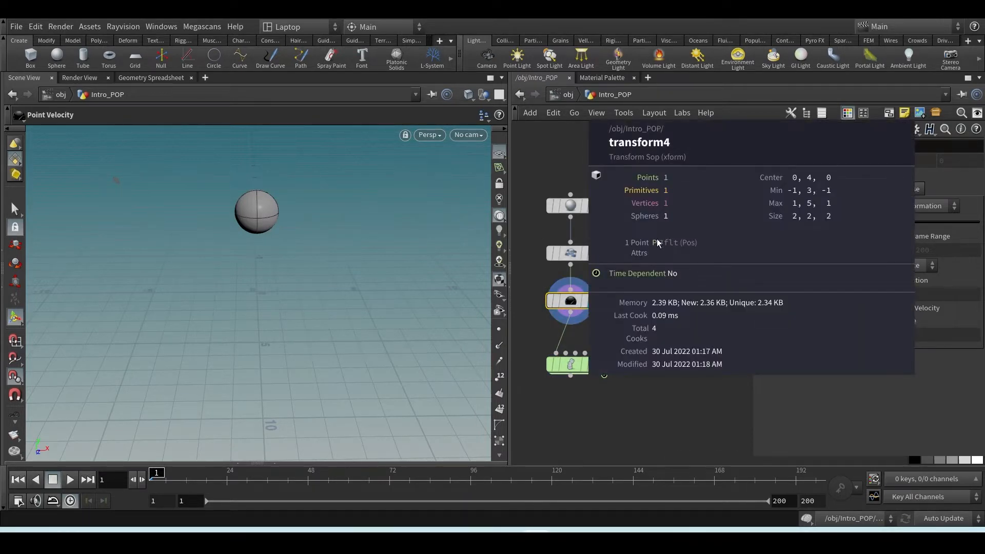
pyautogui.middleClick(569, 300)
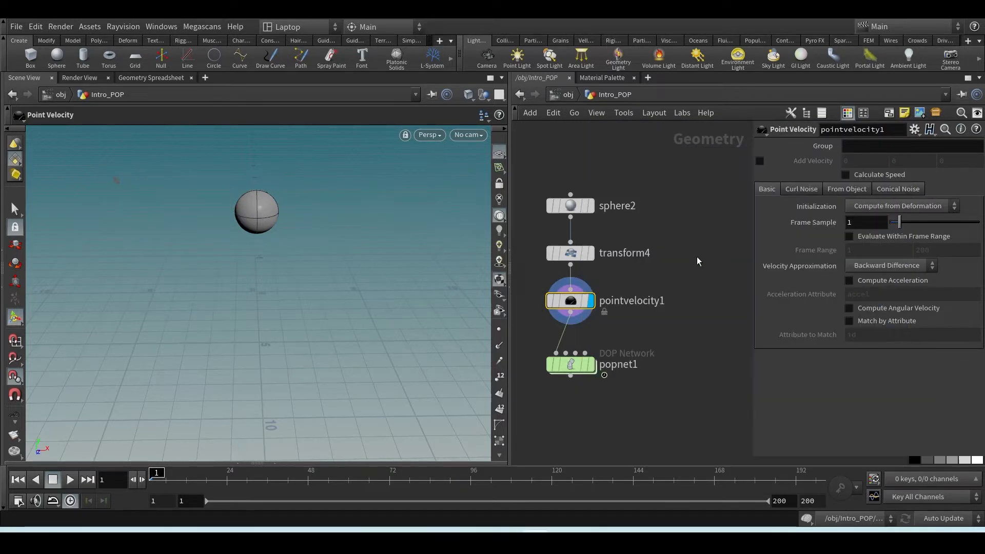
pyautogui.middleClick(570, 296)
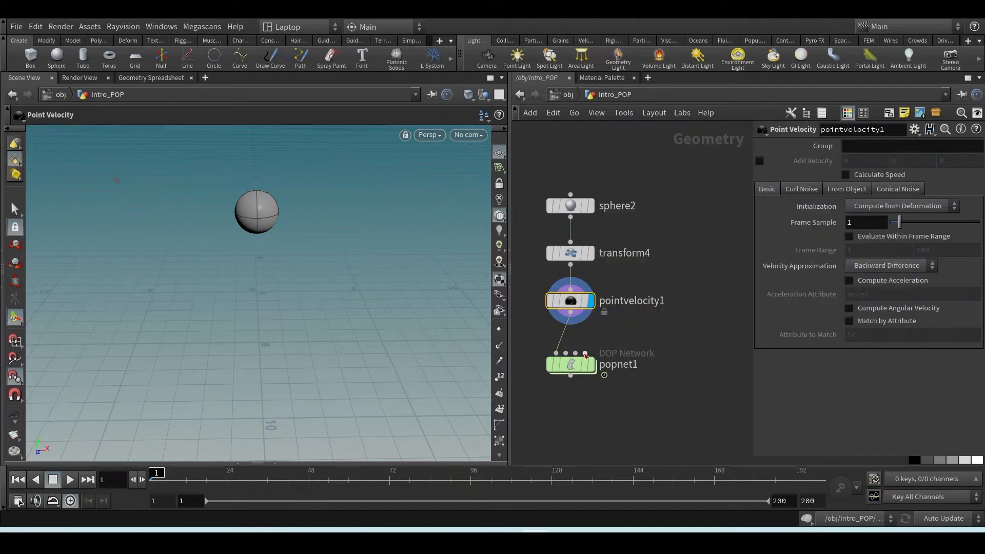
# Open the POP Source's attribute inheritance and initial velocity settings inside the POP Network
pyautogui.doubleClick(569, 364)
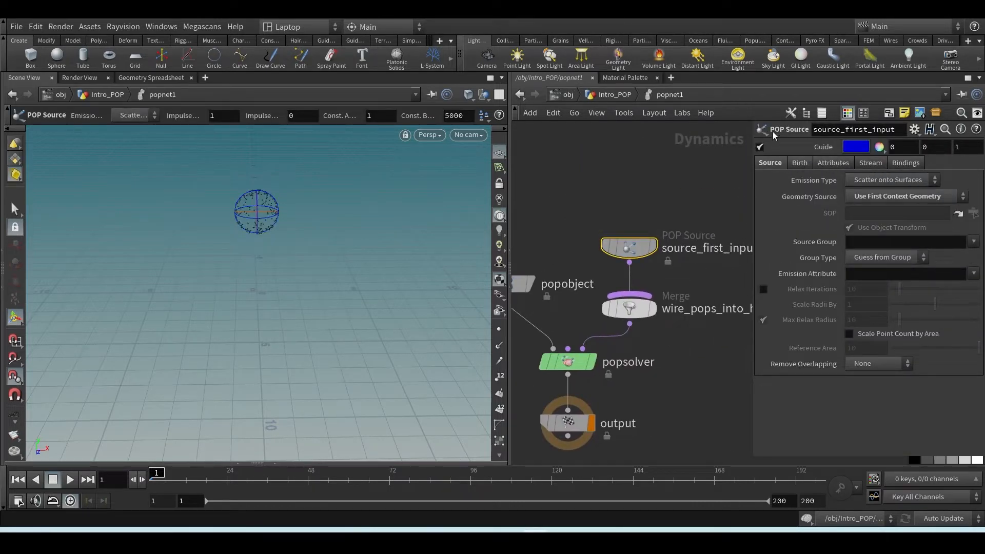
pyautogui.click(833, 164)
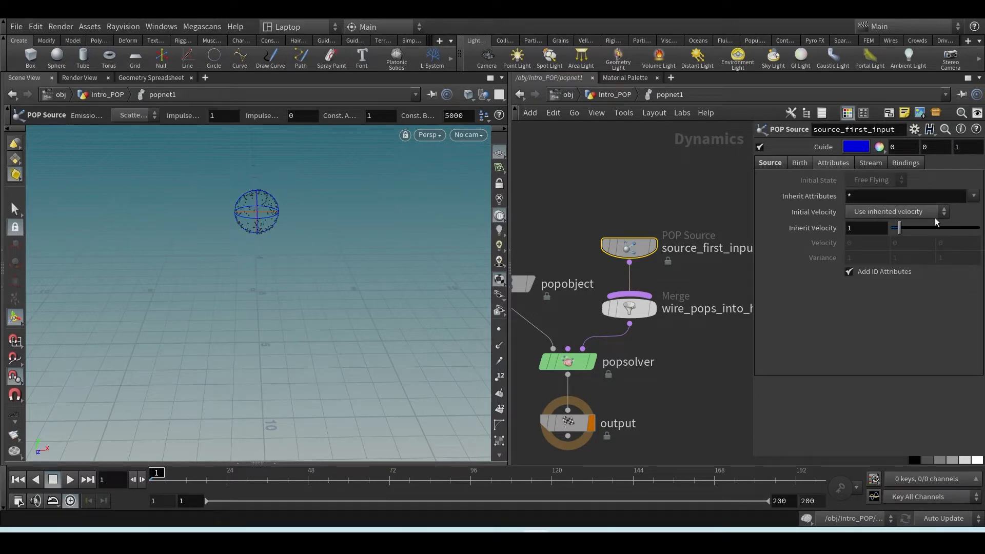
# Return to the Intro_POP level and enable Add Velocity on pointvelocity1 with a Y value of 1
pyautogui.click(610, 95)
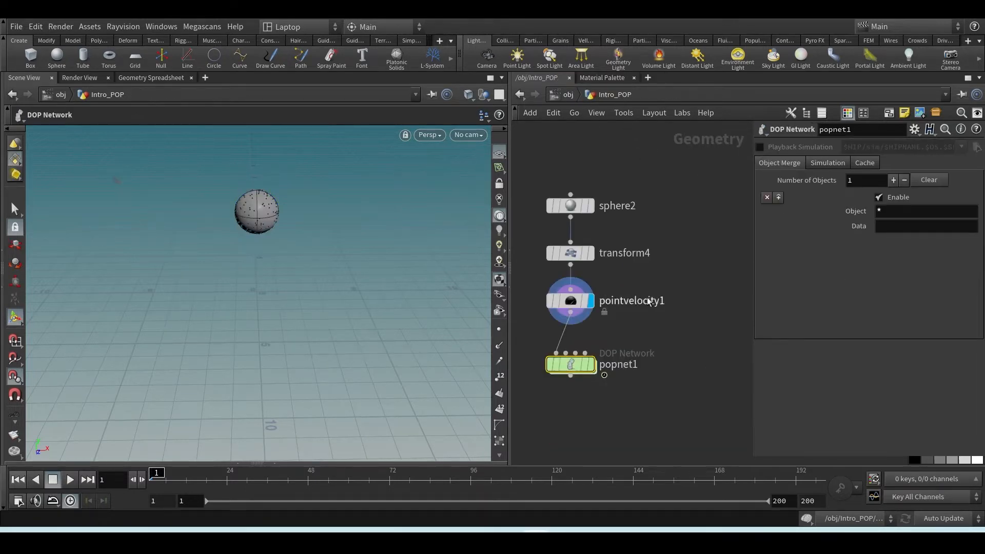
pyautogui.click(585, 294)
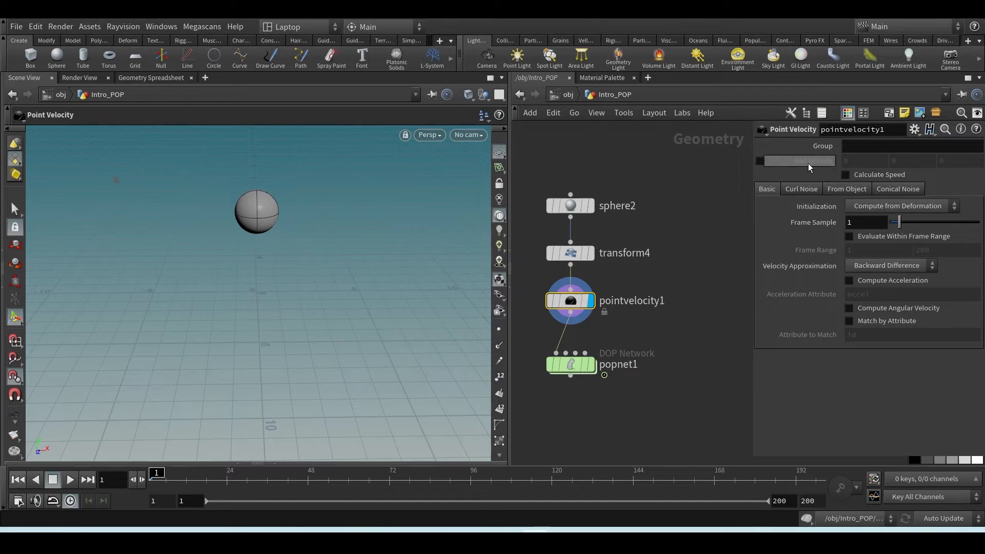
pyautogui.click(760, 161)
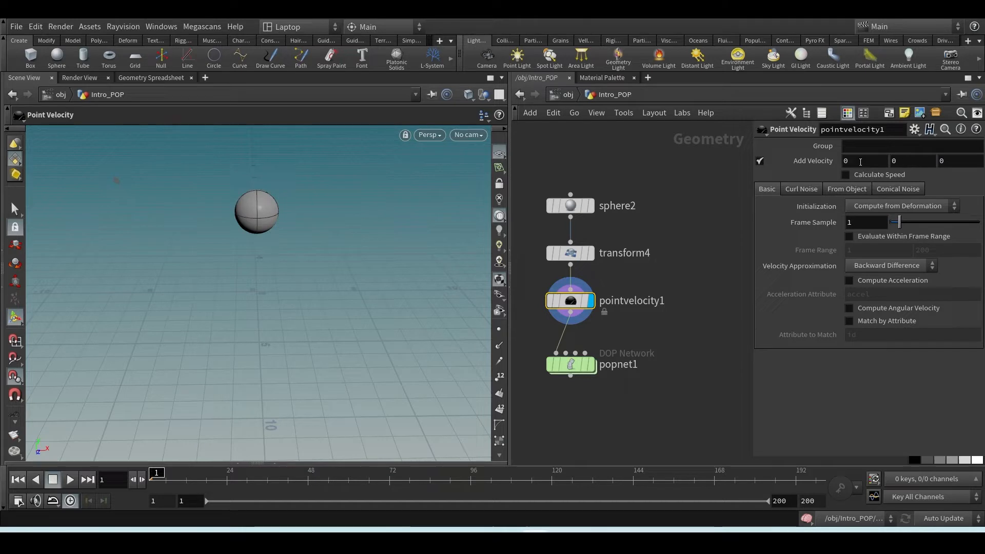
pyautogui.moveTo(904, 160); pyautogui.dragTo(820, 172)
pyautogui.write('1')
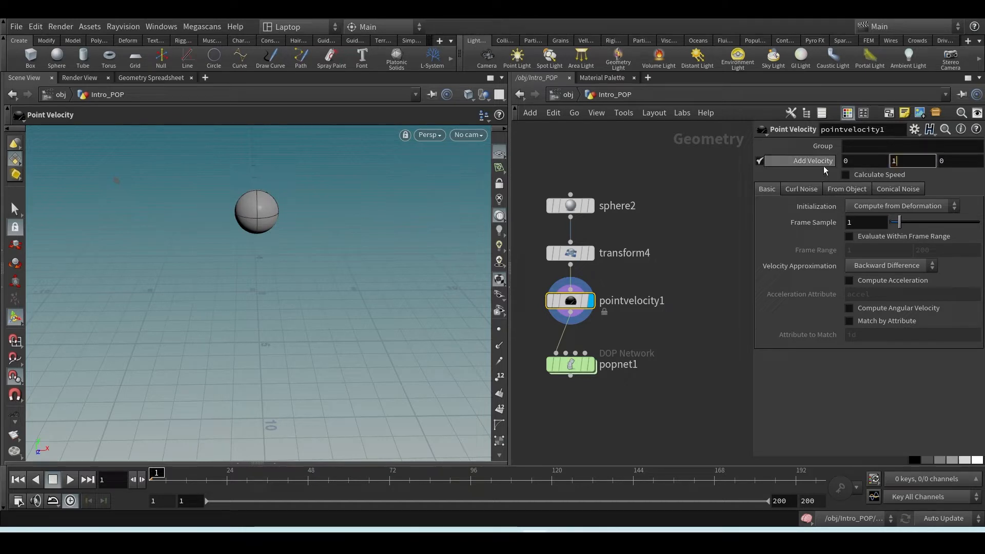
pyautogui.press('Return')
# Display popnet1 and play the simulation, framing the emitted particles to check their motion
pyautogui.click(590, 364)
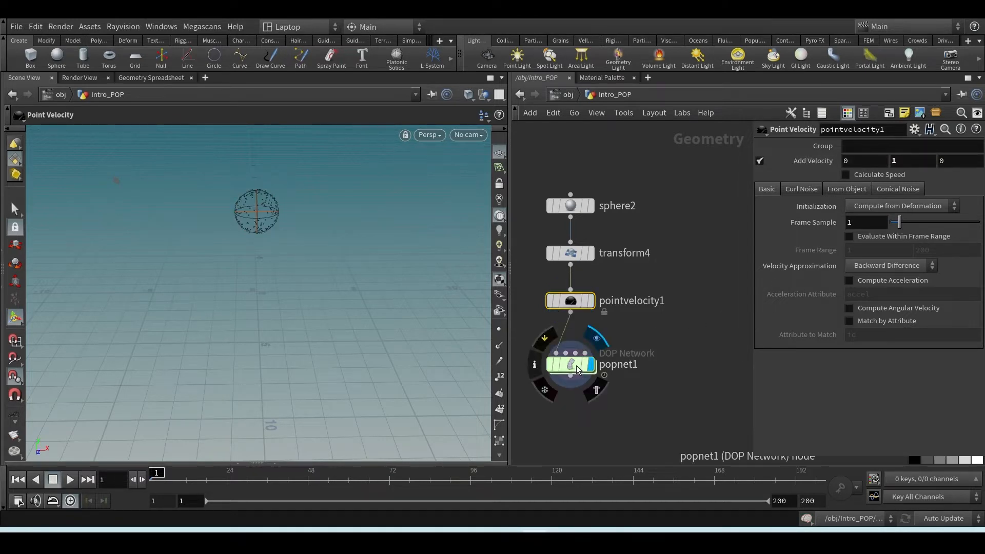
pyautogui.click(574, 368)
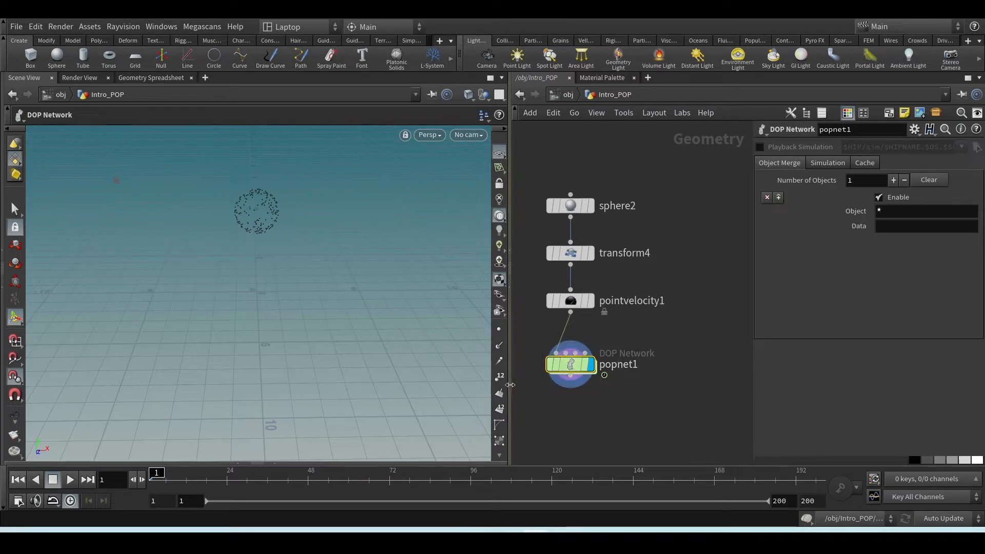
pyautogui.doubleClick(573, 368)
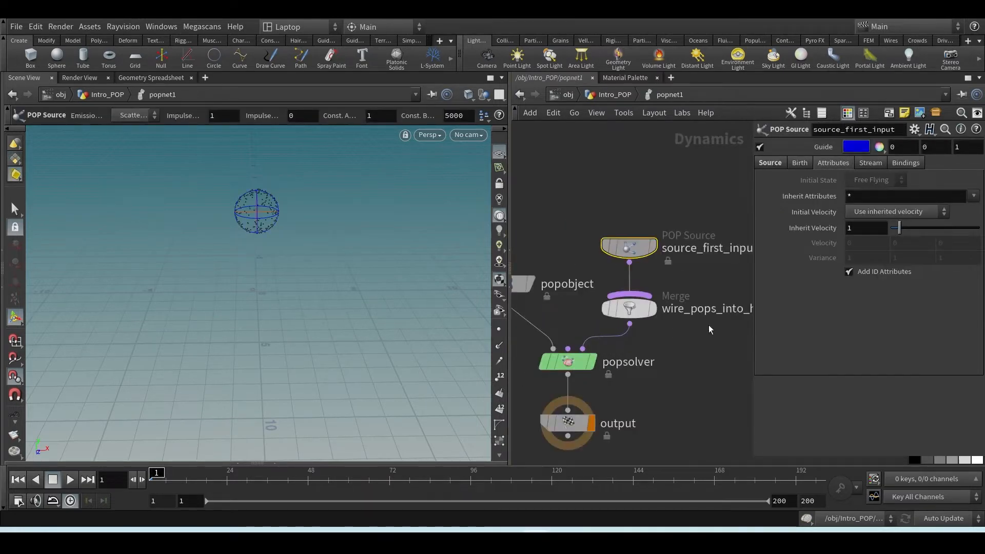
pyautogui.click(610, 94)
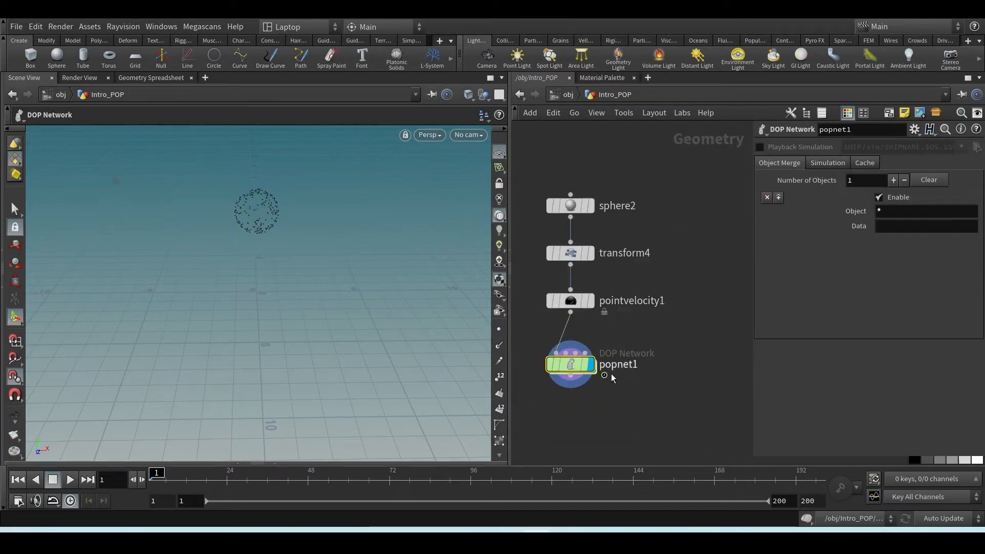
pyautogui.click(70, 480)
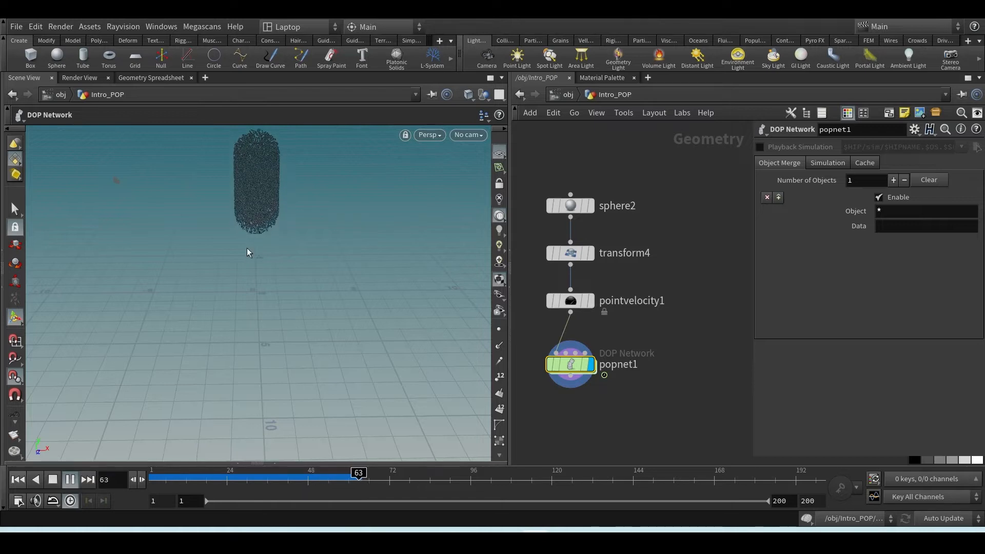
pyautogui.moveTo(288, 259); pyautogui.dragTo(264, 377)
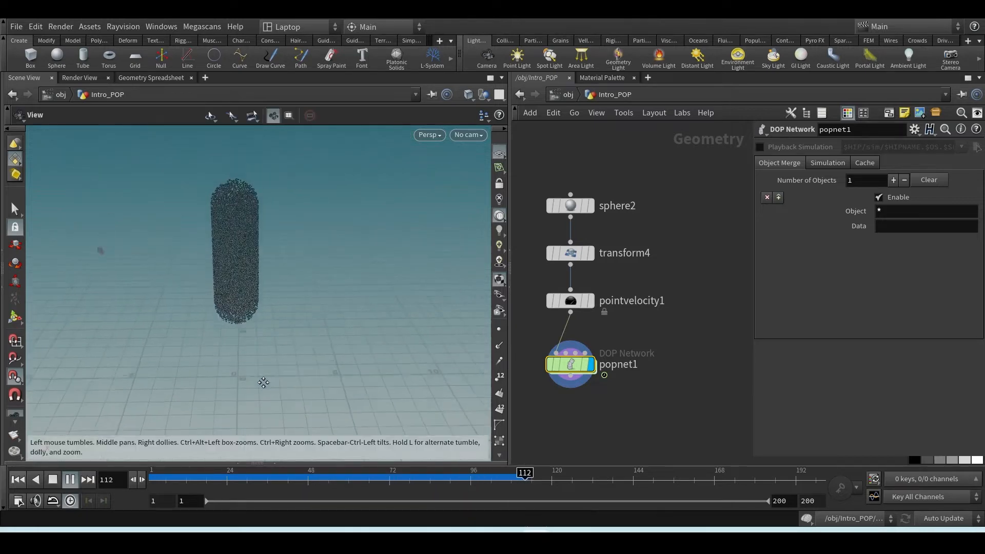
pyautogui.click(68, 480)
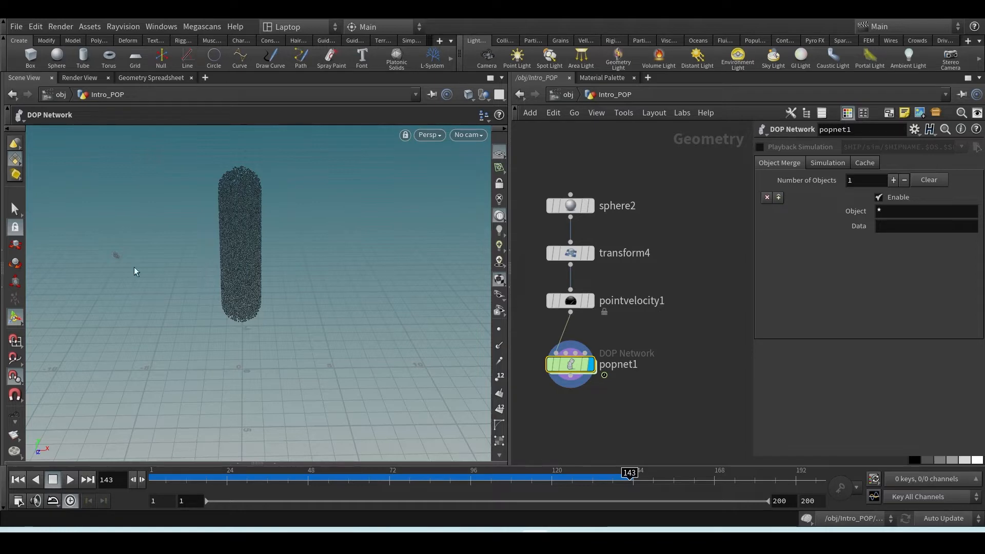
# Reveal the Geometry Spreadsheet below the viewport and inspect the velocity attributes in popobject's Geometry data
pyautogui.click(275, 463)
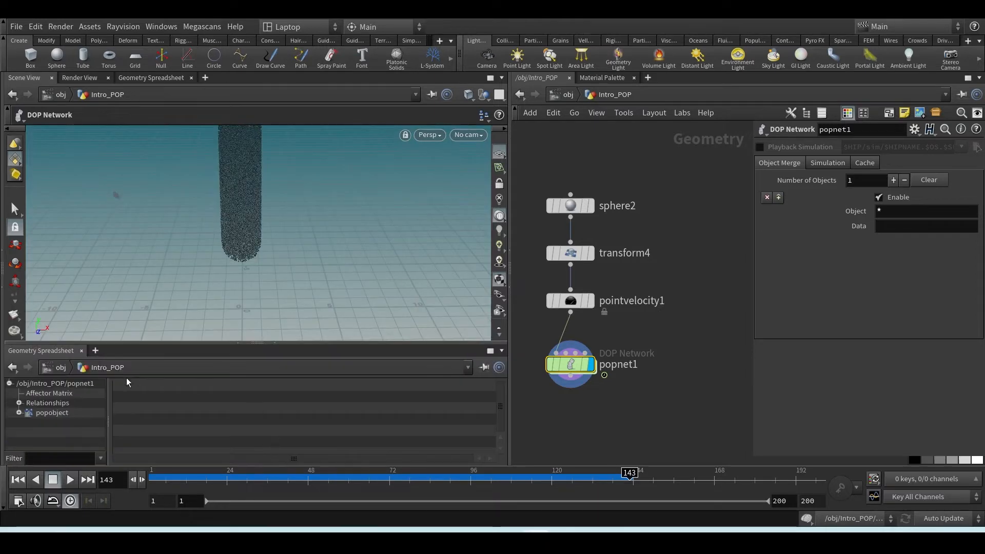
pyautogui.click(53, 414)
pyautogui.click(19, 412)
pyautogui.scroll(-2, 53, 425)
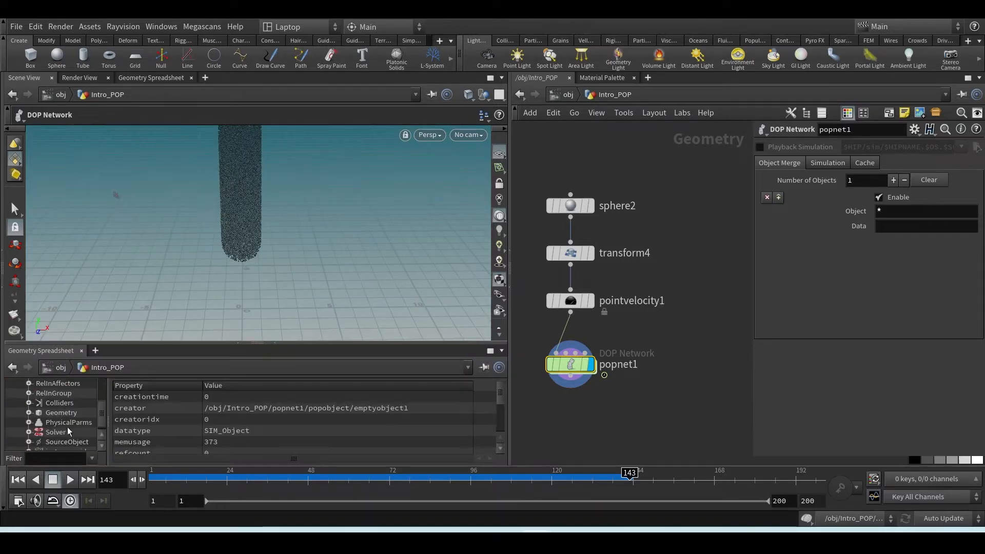
pyautogui.click(60, 413)
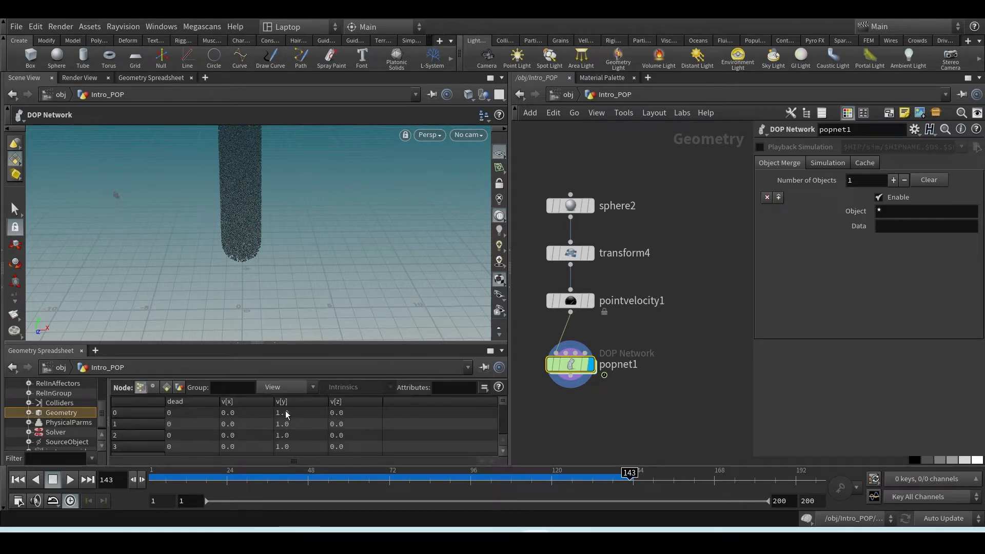
# Rewind to frame 1, replay the particles from inside popnet1, and compare the POP Source's Inherit Velocity with pointvelocity1's Add Velocity
pyautogui.moveTo(629, 471); pyautogui.dragTo(154, 476)
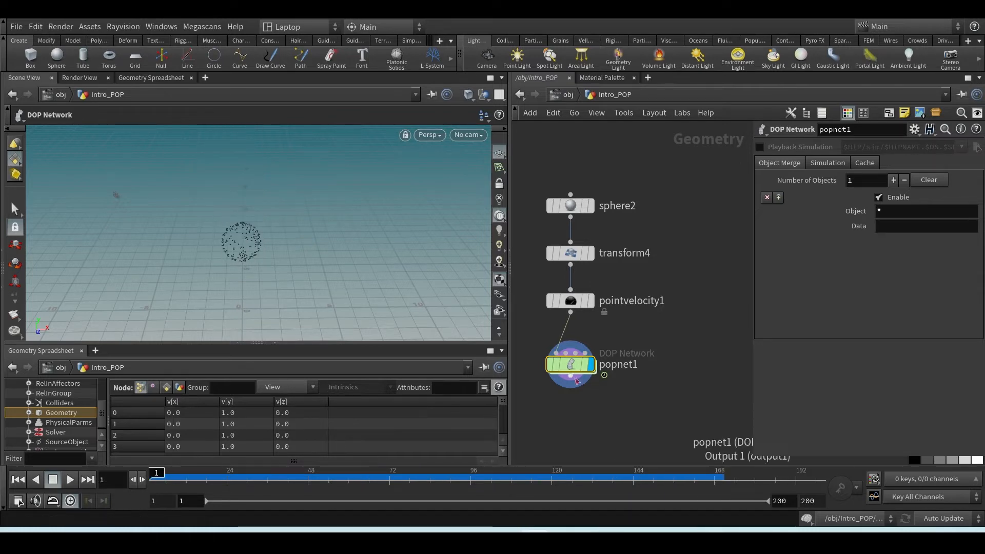
pyautogui.doubleClick(570, 365)
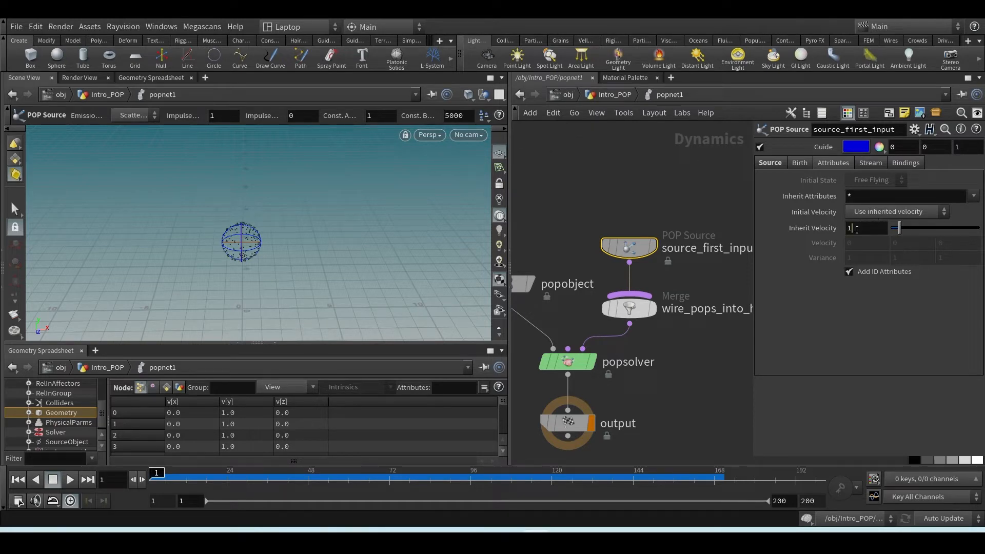
pyautogui.doubleClick(849, 227)
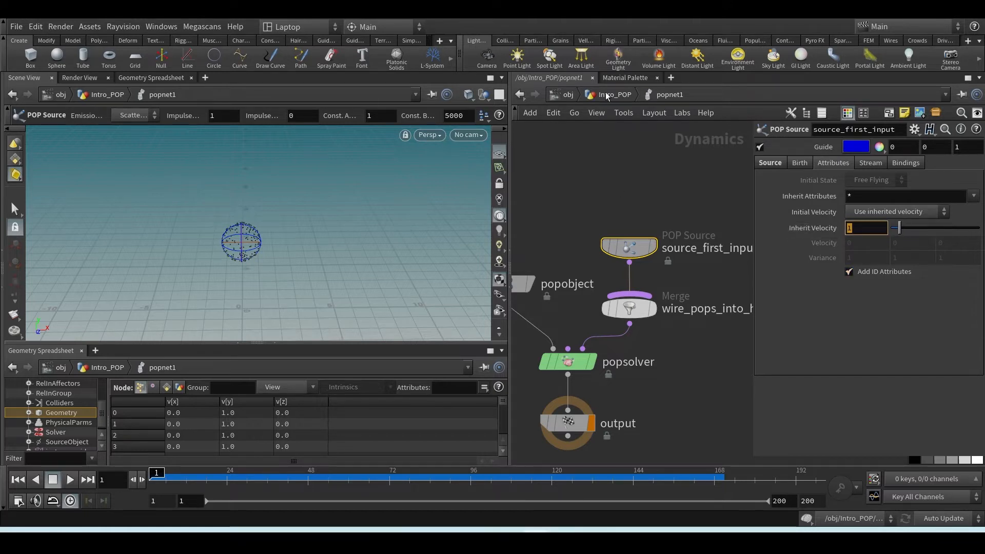
pyautogui.click(598, 173)
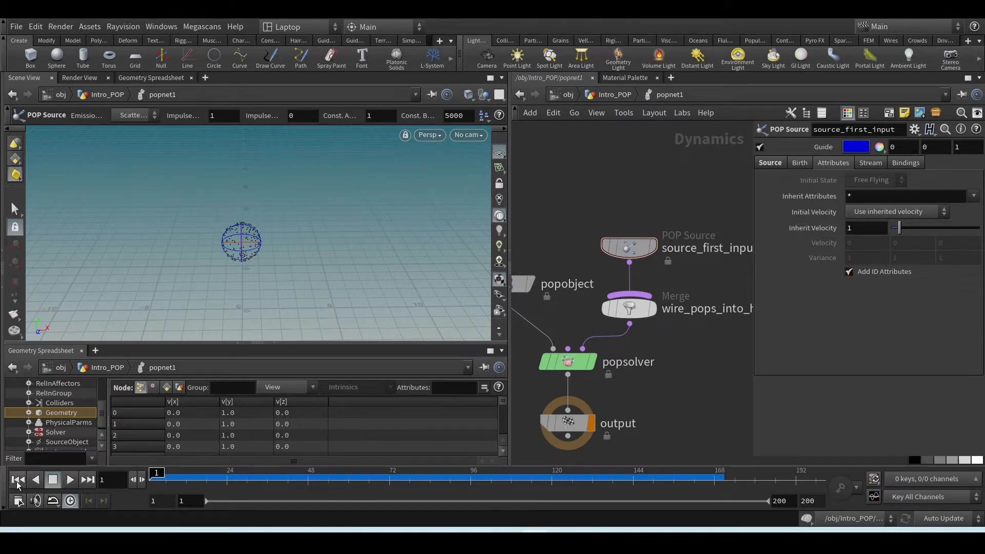
pyautogui.click(68, 479)
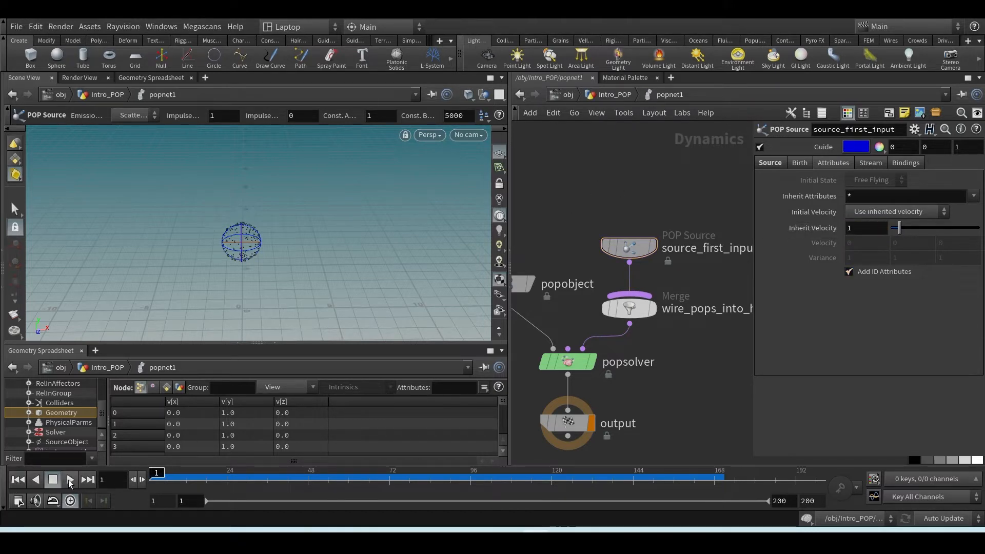
pyautogui.click(21, 480)
pyautogui.click(592, 95)
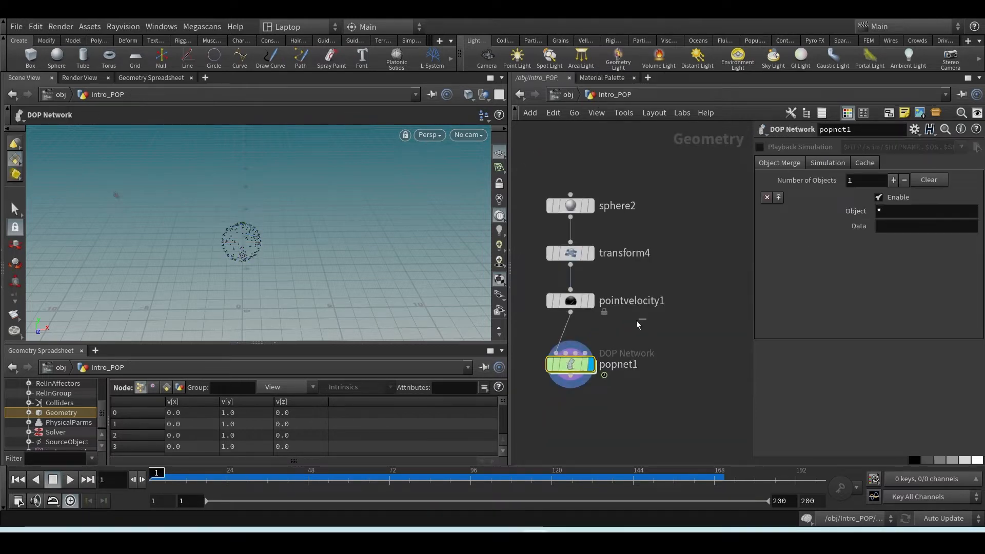
pyautogui.click(570, 300)
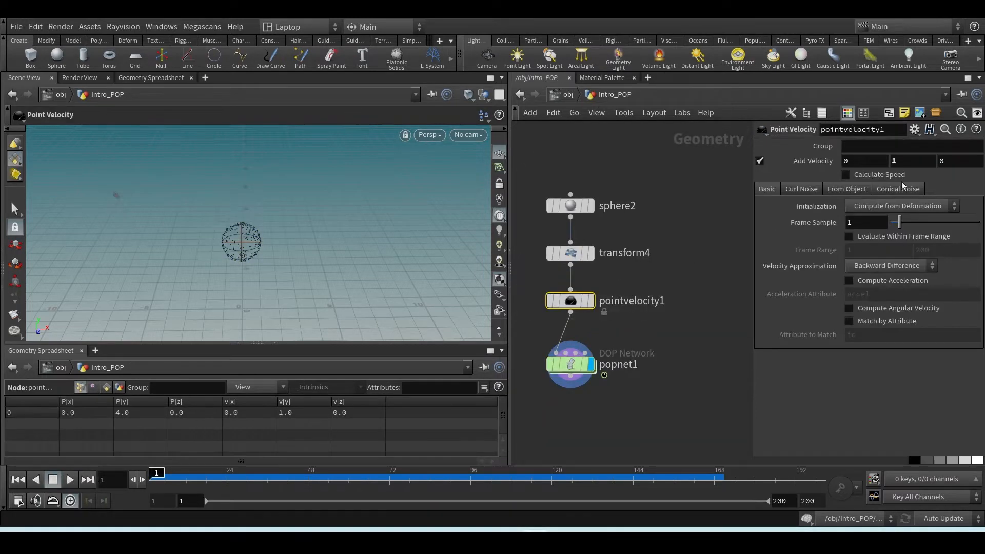
# Set the POP Source's Inherit Velocity to 2 inside popnet1
pyautogui.doubleClick(572, 365)
pyautogui.click(628, 247)
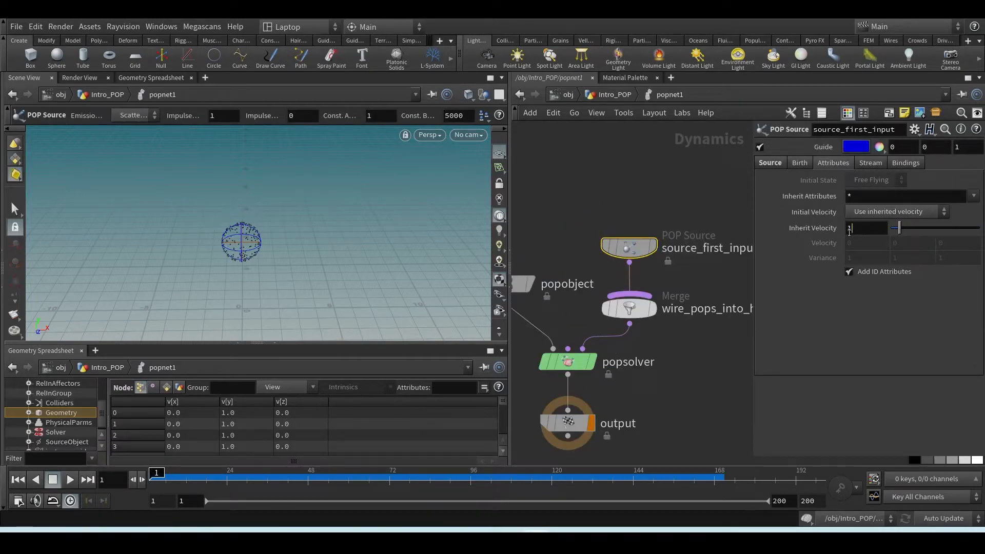
pyautogui.doubleClick(848, 228)
pyautogui.write('2')
pyautogui.press('Return')
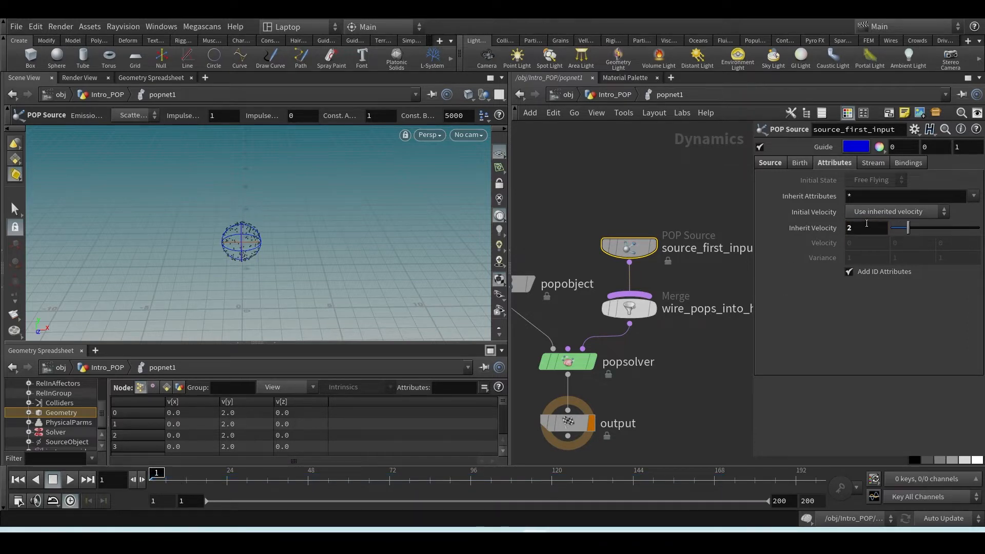
pyautogui.moveTo(864, 230); pyautogui.dragTo(820, 238)
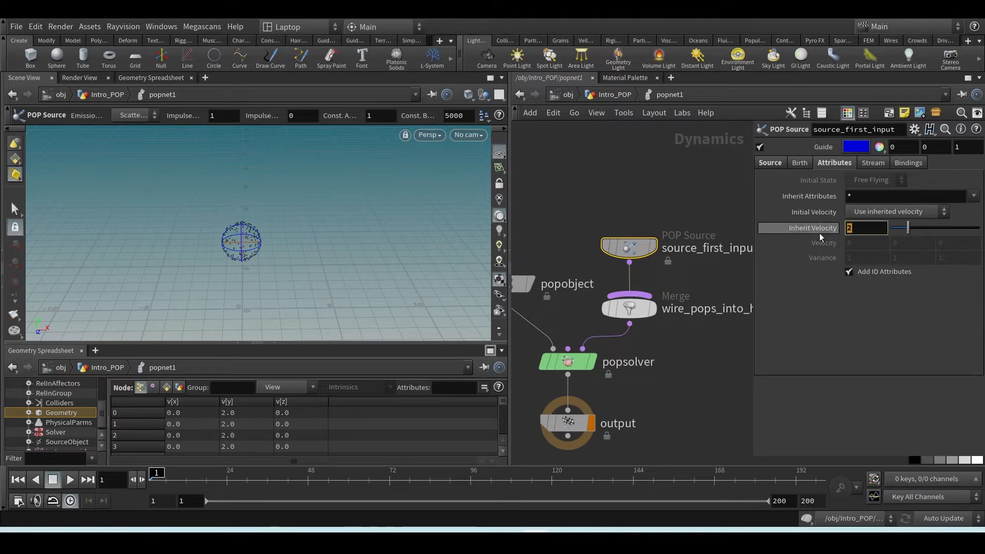
pyautogui.click(694, 215)
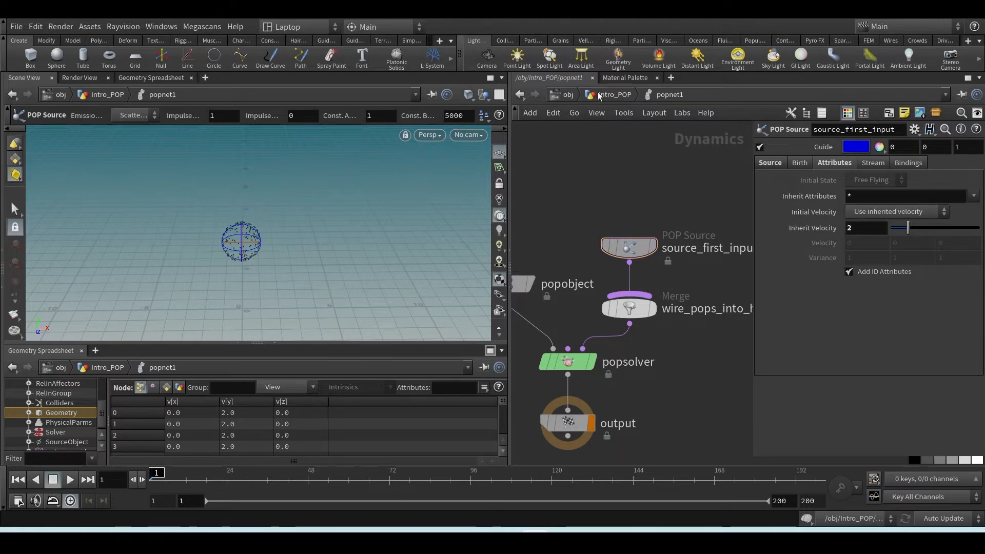
# Set pointvelocity1's Add Velocity Y value to 2 at the Intro_POP level and check popnet1's particle velocities in the spreadsheet
pyautogui.click(598, 95)
pyautogui.moveTo(619, 283); pyautogui.dragTo(584, 302)
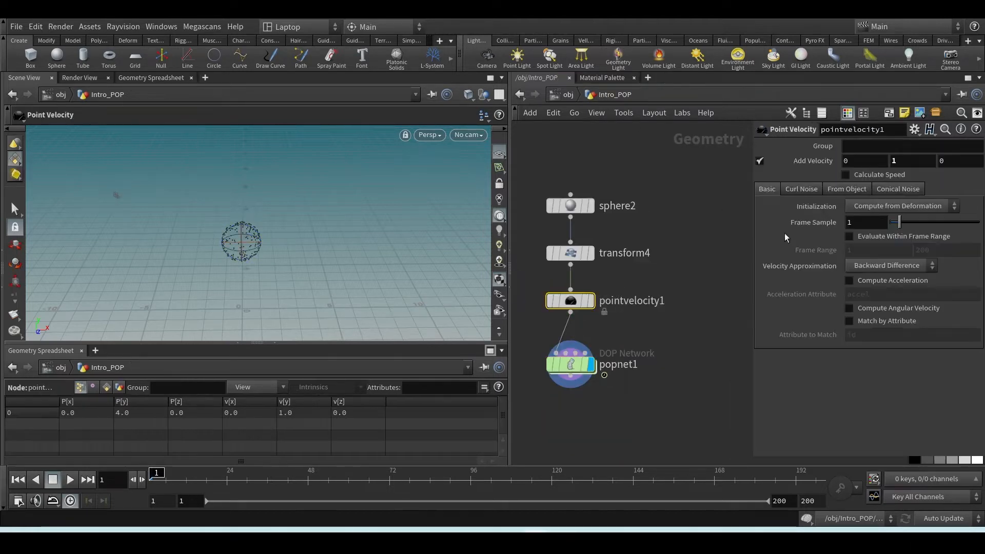
pyautogui.click(903, 160)
pyautogui.write('2')
pyautogui.press('Return')
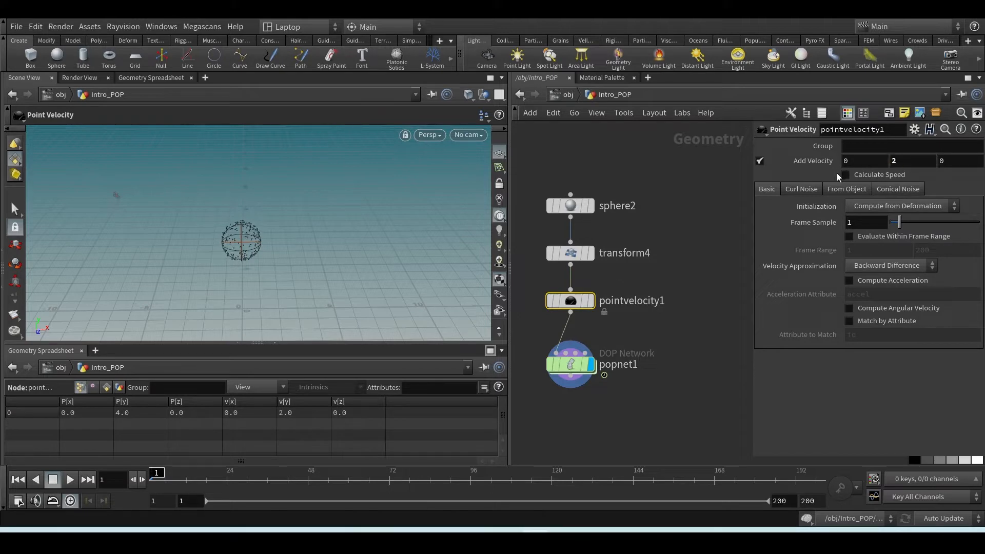
pyautogui.click(572, 367)
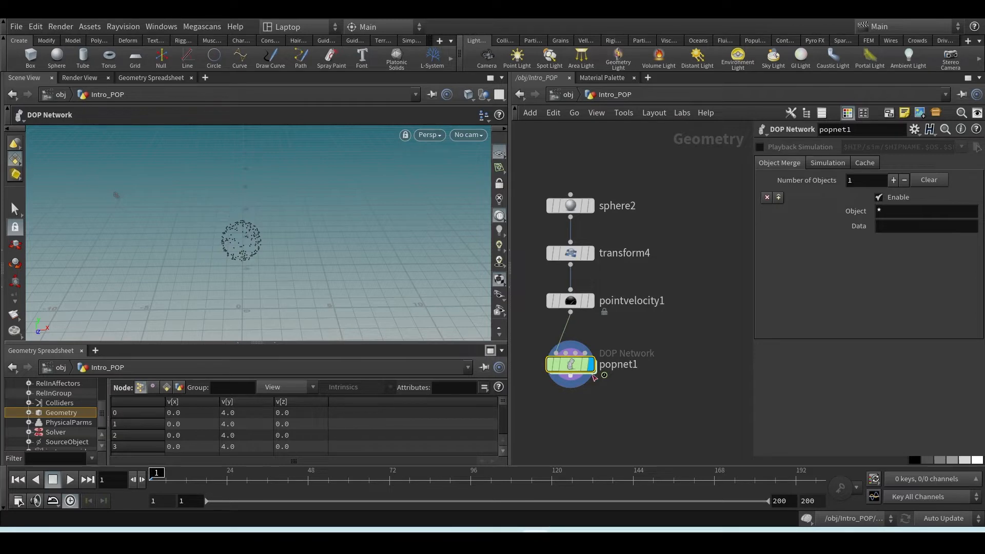
# Set the POP Source's Inherit Velocity back to 1 inside popnet1
pyautogui.doubleClick(573, 365)
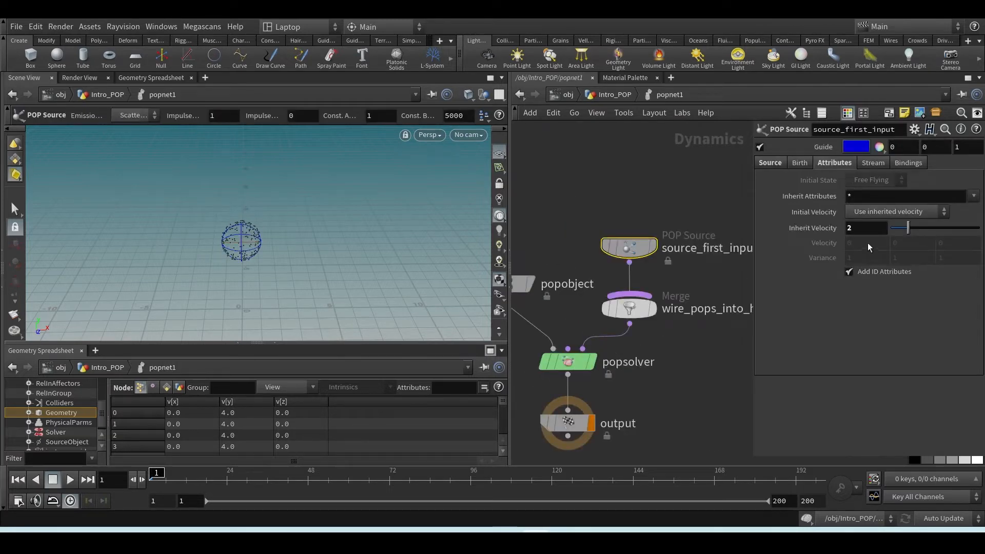
pyautogui.click(869, 228)
pyautogui.write('1')
pyautogui.press('Return')
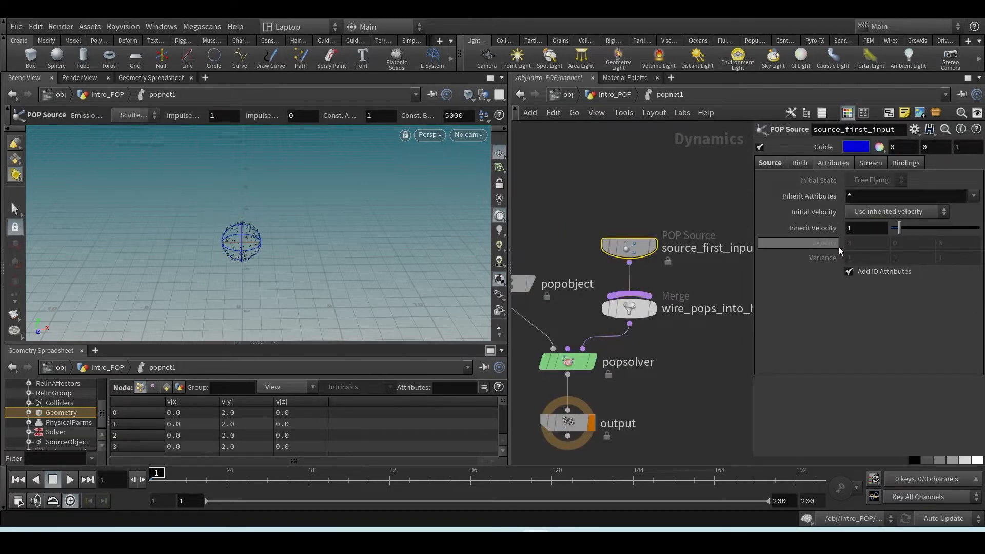
# Review pointvelocity1's velocity and the POP Source's Initial Velocity options, keeping Use inherited velocity
pyautogui.click(620, 99)
pyautogui.click(632, 295)
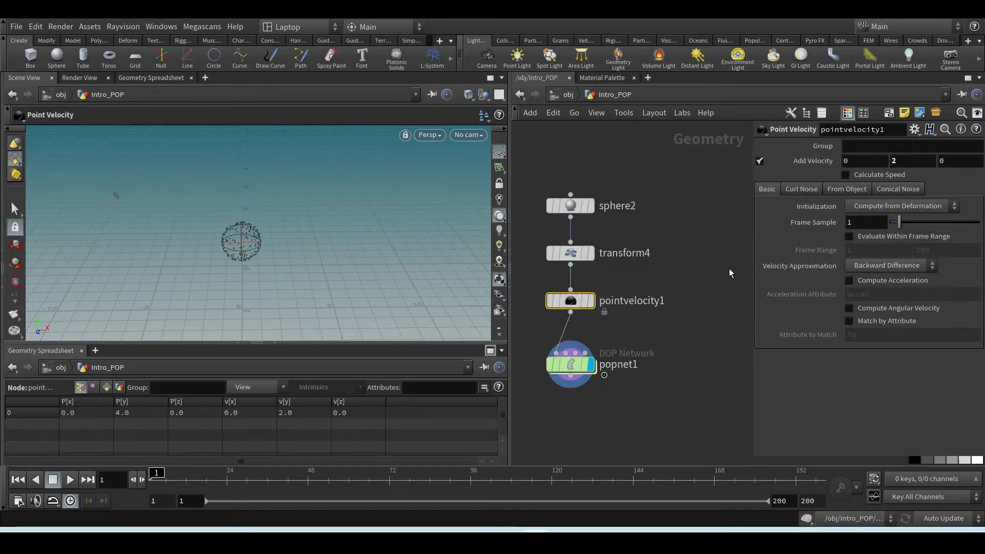
pyautogui.doubleClick(570, 363)
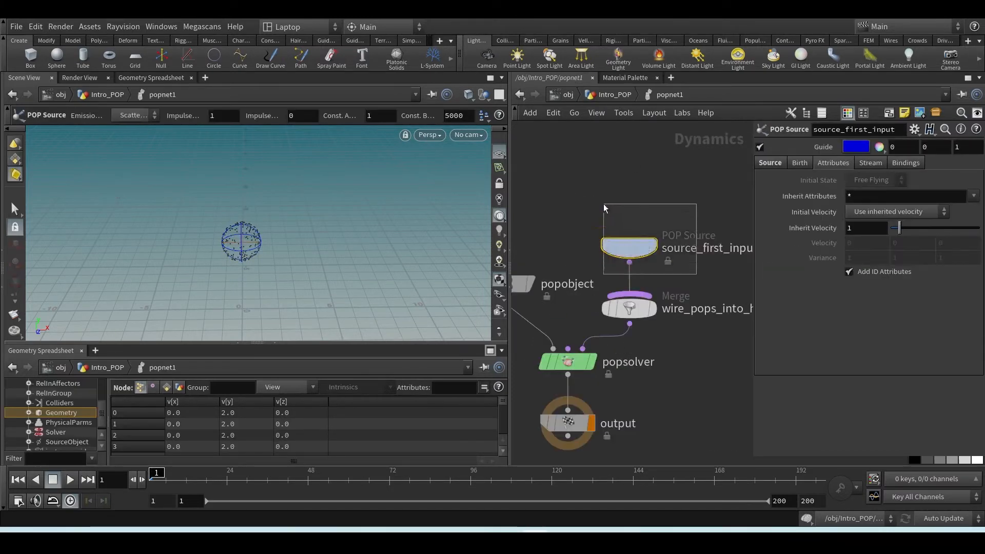
pyautogui.click(895, 212)
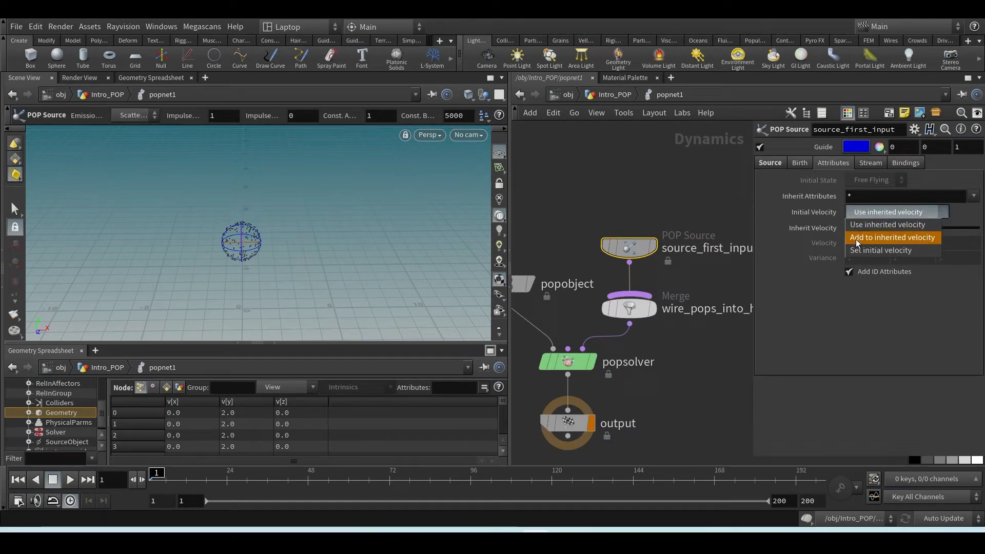
pyautogui.click(860, 226)
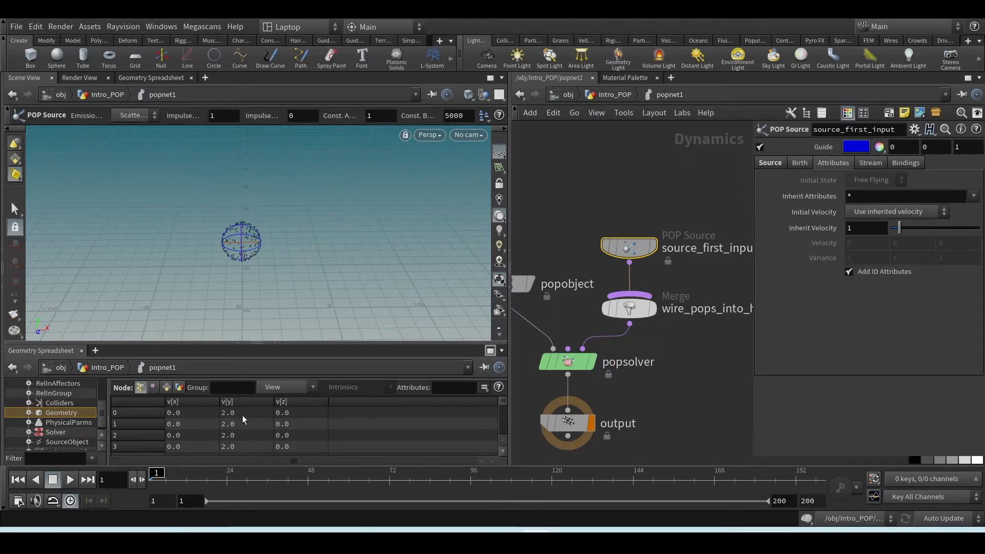
# Set pointvelocity1's Add Velocity to 2, 2, 3 at the Intro_POP level and check popnet1's particle velocities in the spreadsheet
pyautogui.click(615, 95)
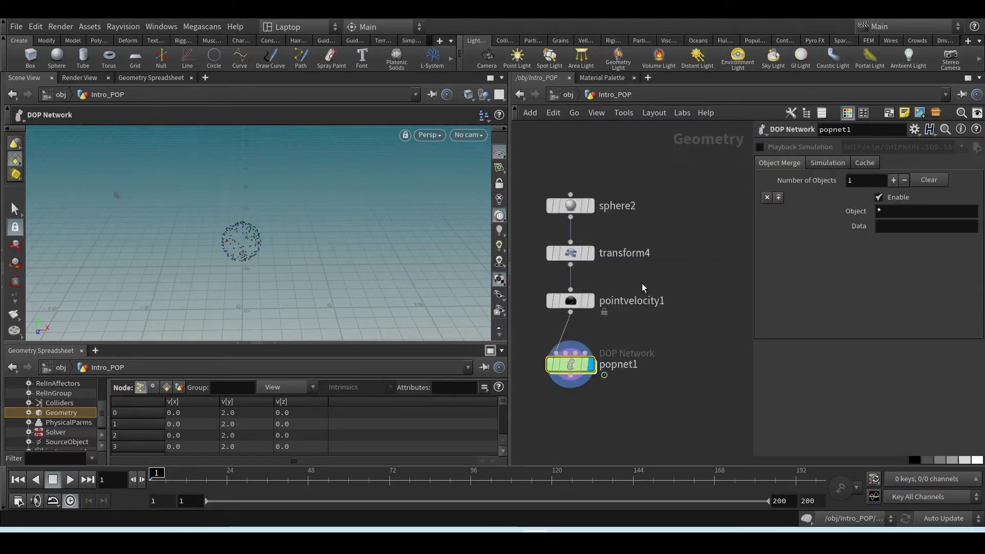
pyautogui.click(570, 300)
pyautogui.click(974, 161)
pyautogui.write('q')
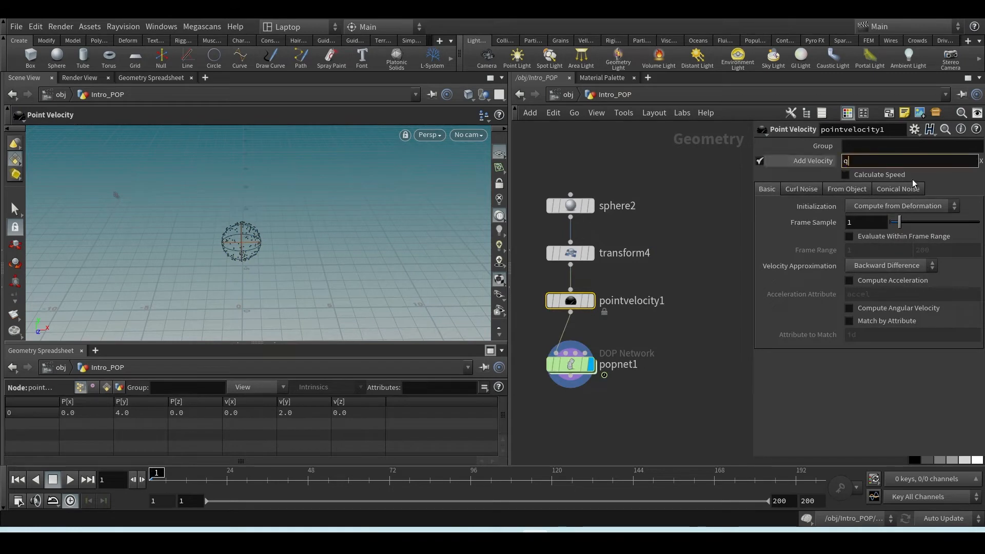
pyautogui.moveTo(860, 157); pyautogui.dragTo(825, 161)
pyautogui.write('2')
pyautogui.press('Return')
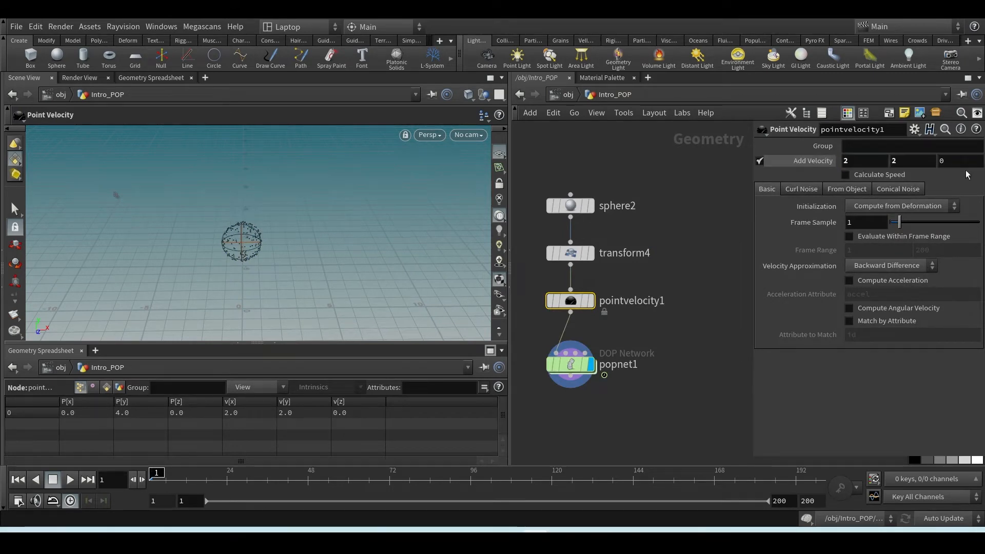
pyautogui.moveTo(960, 163); pyautogui.dragTo(848, 171)
pyautogui.write('2')
pyautogui.press('Return')
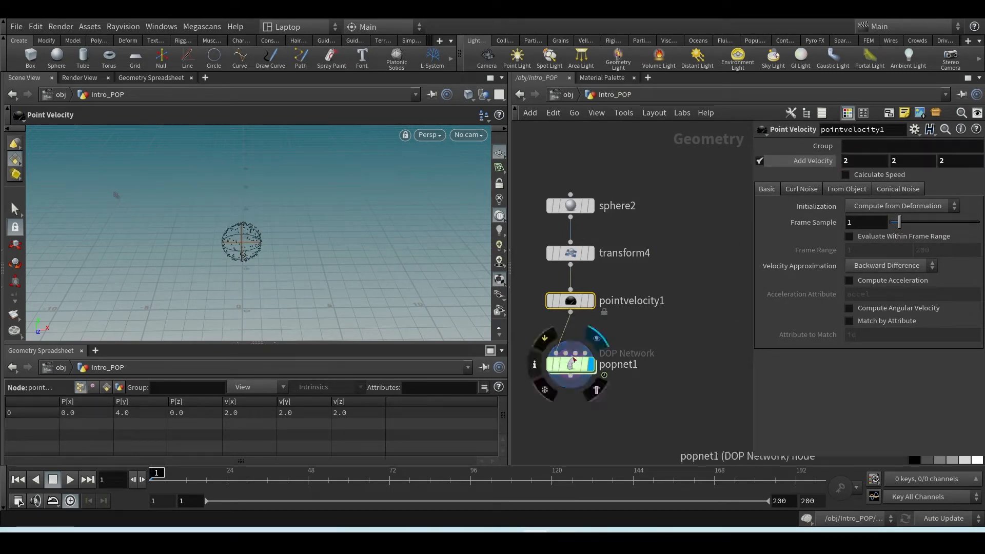
pyautogui.write('3')
pyautogui.press('Return')
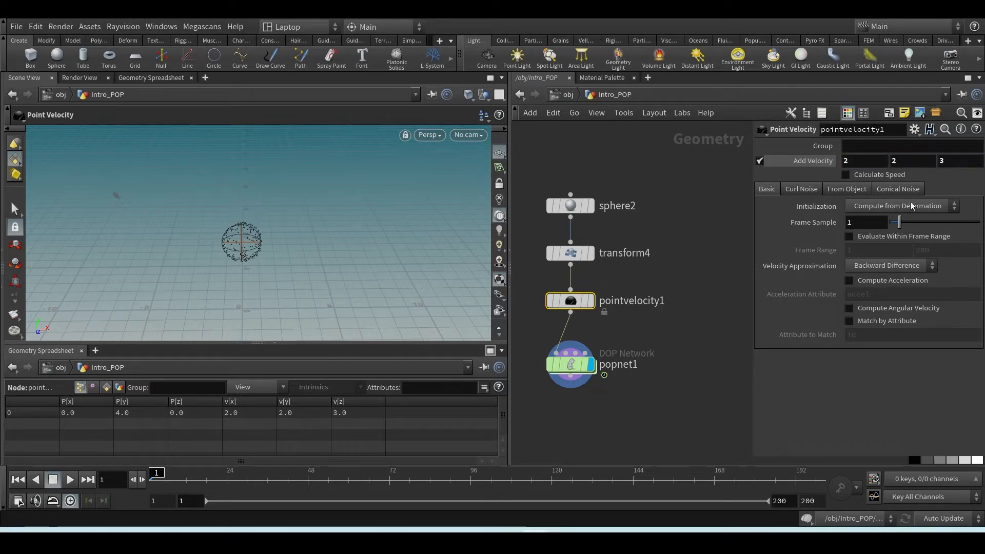
pyautogui.doubleClick(573, 364)
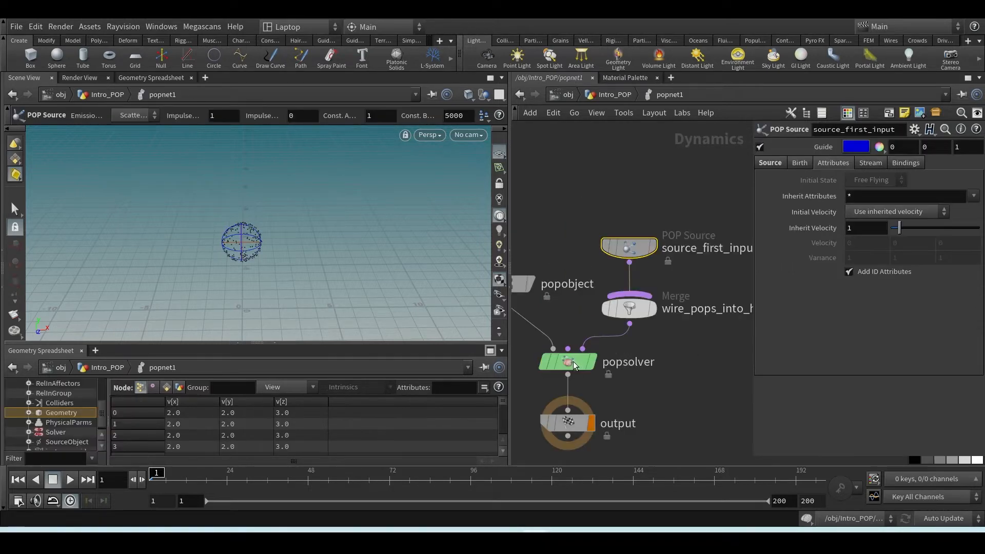
# Try an Inherit Velocity of 2 on the POP Source and restore it to 1
pyautogui.click(852, 231)
pyautogui.write('2')
pyautogui.press('Return')
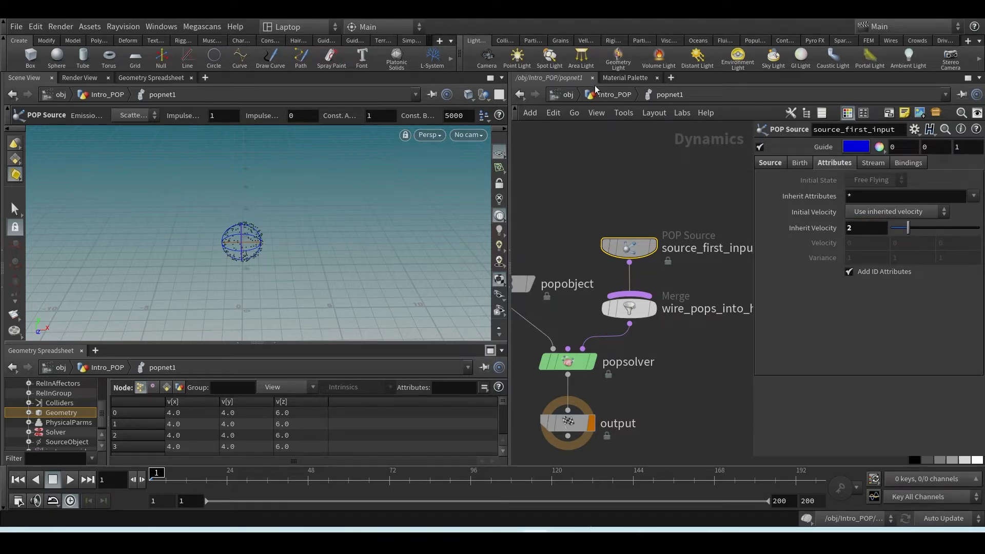
pyautogui.doubleClick(862, 227)
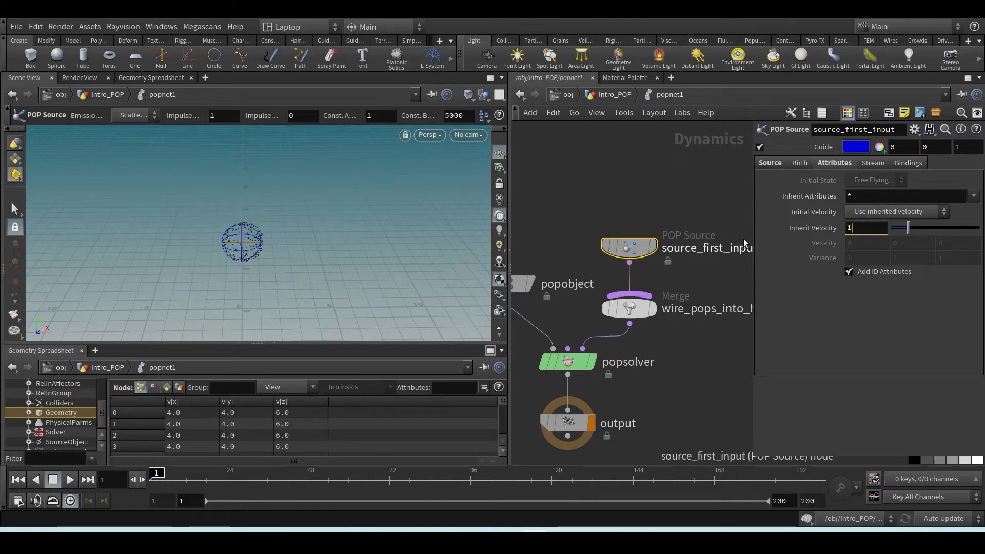
pyautogui.write('1')
pyautogui.press('Return')
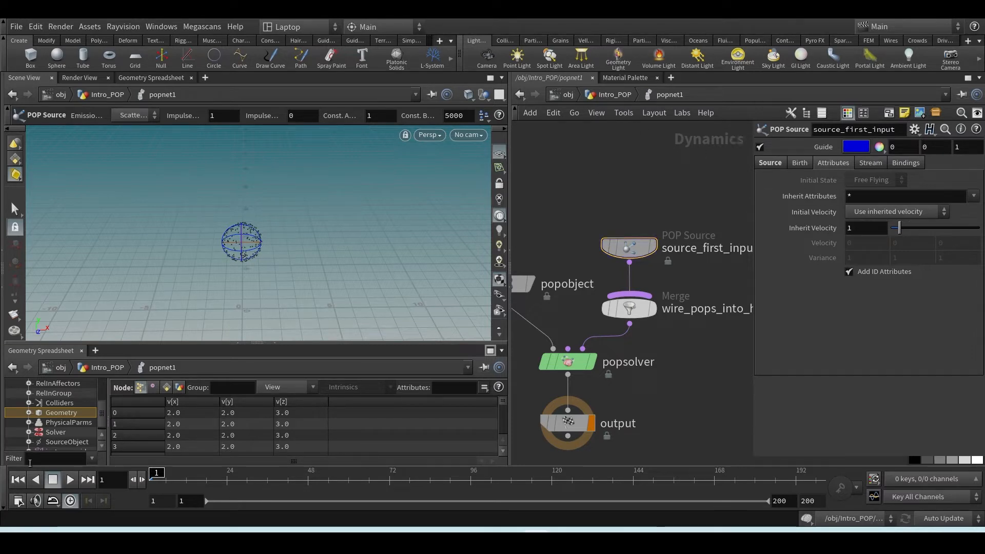
# Play the particle simulation to check the inherited motion and return to the first frame
pyautogui.click(71, 480)
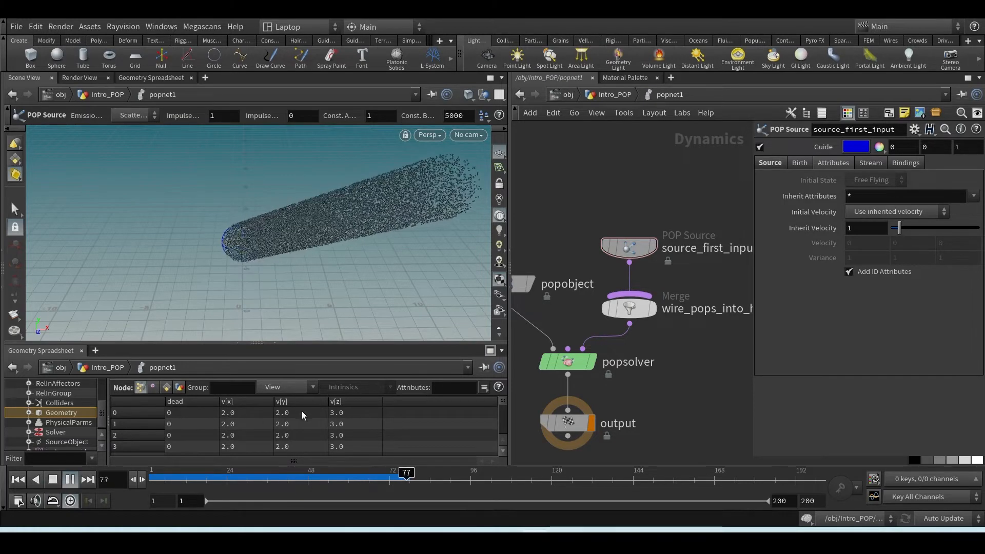
pyautogui.click(51, 482)
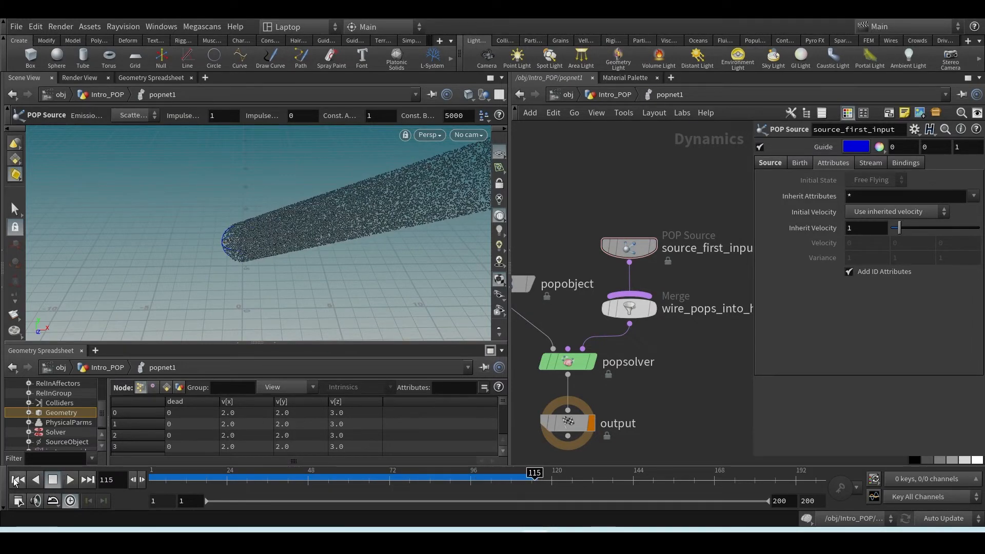
pyautogui.click(17, 479)
# Switch the POP Source's Initial Velocity to Add to inherited velocity and set its Variance to 0, 0, 0
pyautogui.click(606, 244)
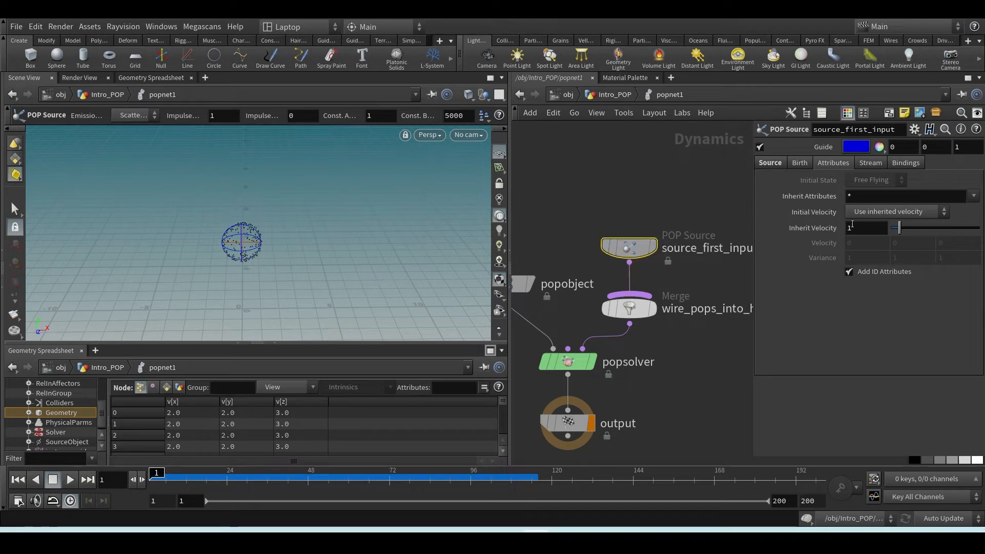
pyautogui.click(865, 211)
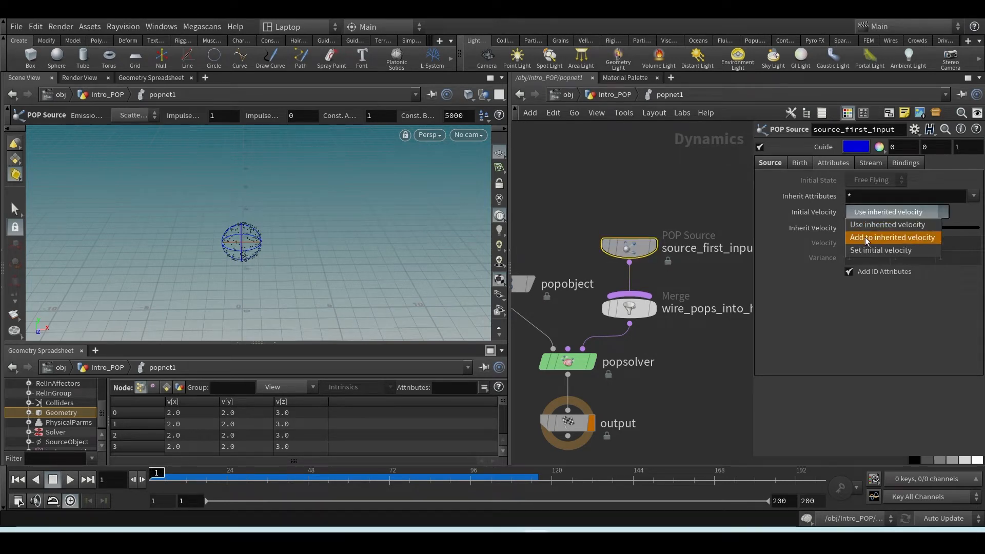
pyautogui.click(863, 236)
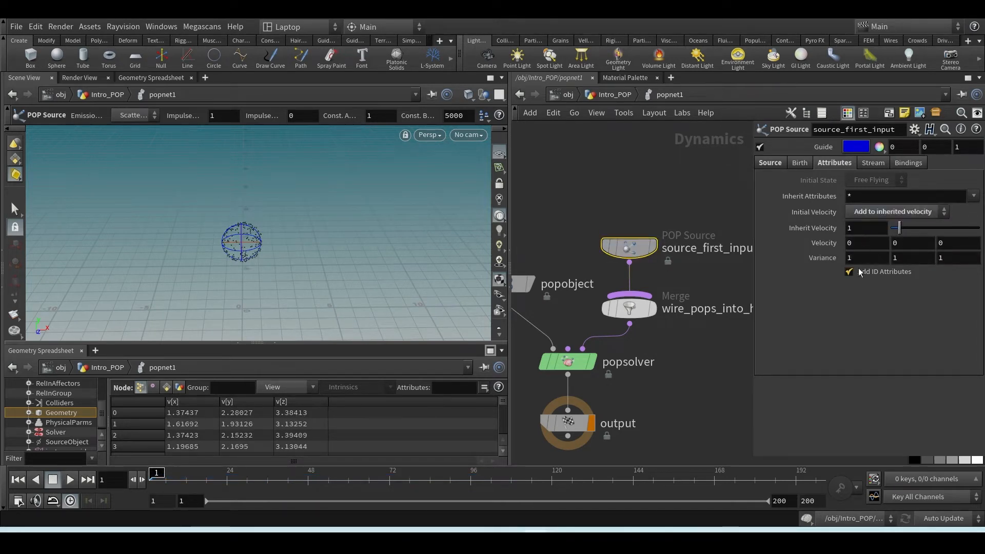
pyautogui.doubleClick(860, 257)
pyautogui.write('0')
pyautogui.press('Tab')
pyautogui.write('0')
pyautogui.press('Tab')
pyautogui.write('0')
pyautogui.press('Return')
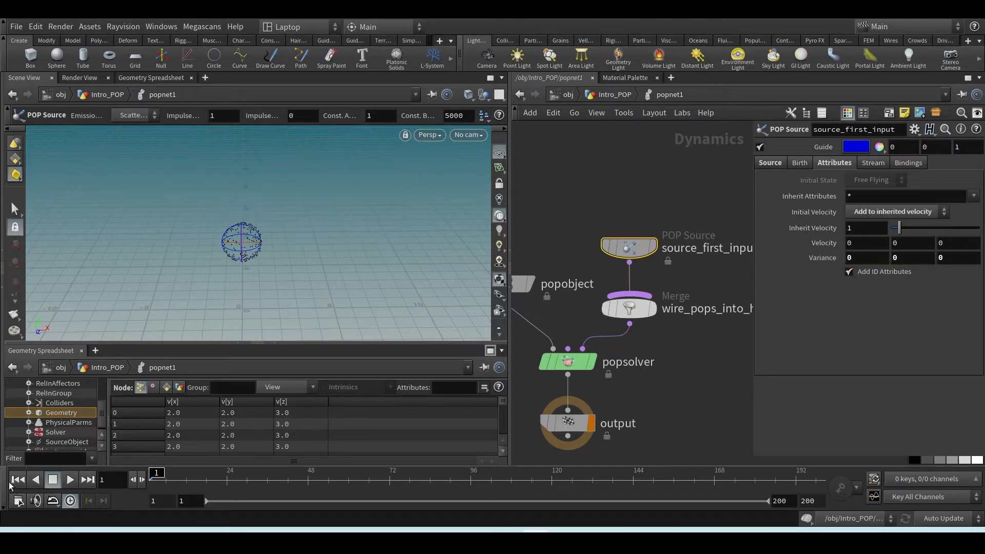
# Set the POP Source's Velocity to 1 in X and 2 in Z
pyautogui.click(847, 243)
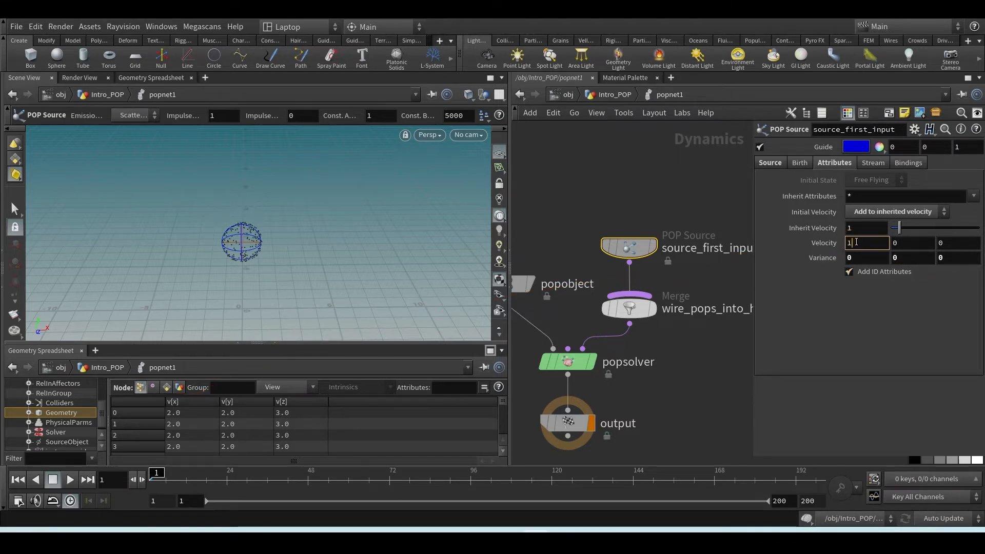
pyautogui.press('Return')
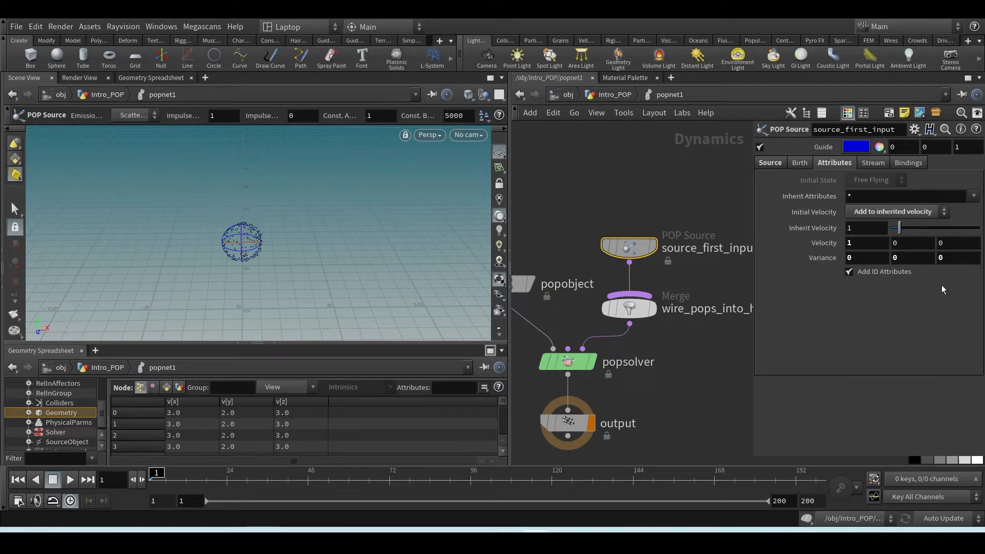
pyautogui.click(943, 242)
pyautogui.write('2')
pyautogui.press('Return')
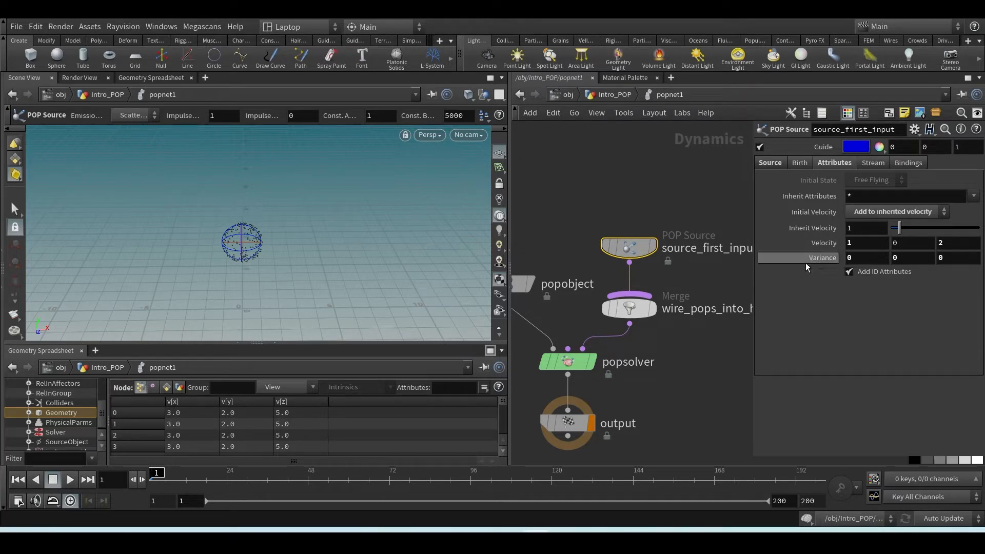
# Reset the POP Source's Velocity to 0 in X and Z
pyautogui.moveTo(854, 244); pyautogui.dragTo(840, 244)
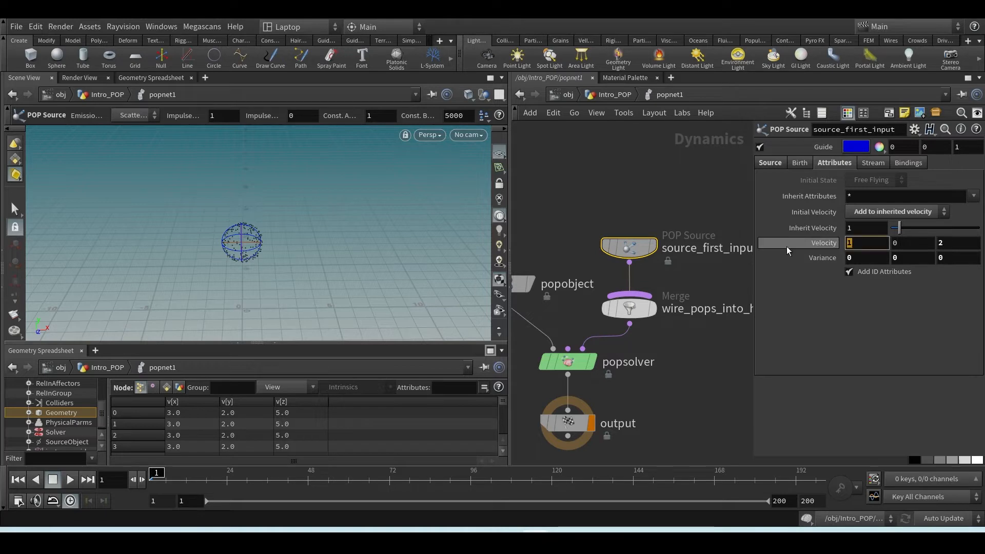
pyautogui.write('0')
pyautogui.press('Tab')
pyautogui.press('Tab')
pyautogui.write('0')
pyautogui.press('Return')
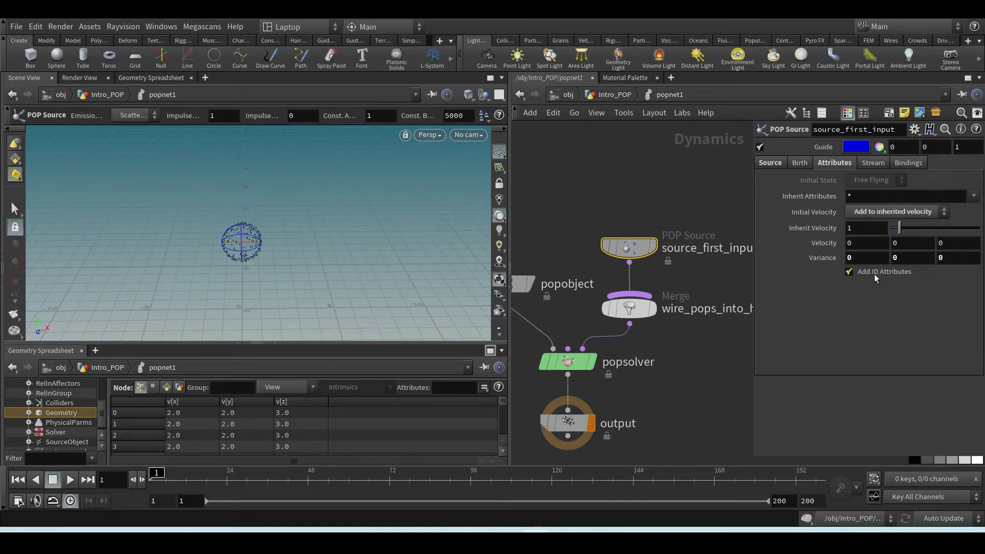
# Set the POP Source's Variance X to 1 and sort the spreadsheet by v[x] in both directions to check the range
pyautogui.click(853, 259)
pyautogui.write('1')
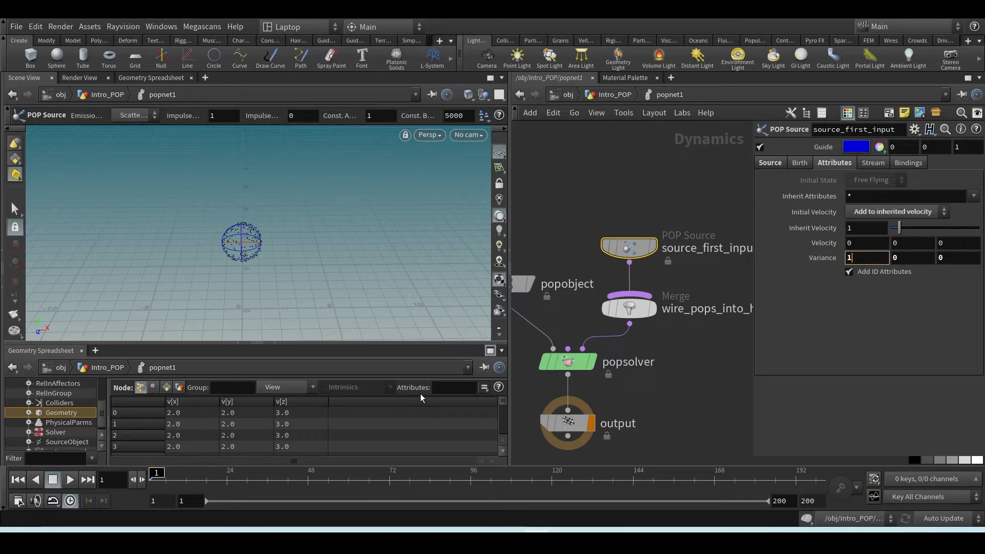
pyautogui.press('Return')
pyautogui.click(186, 402)
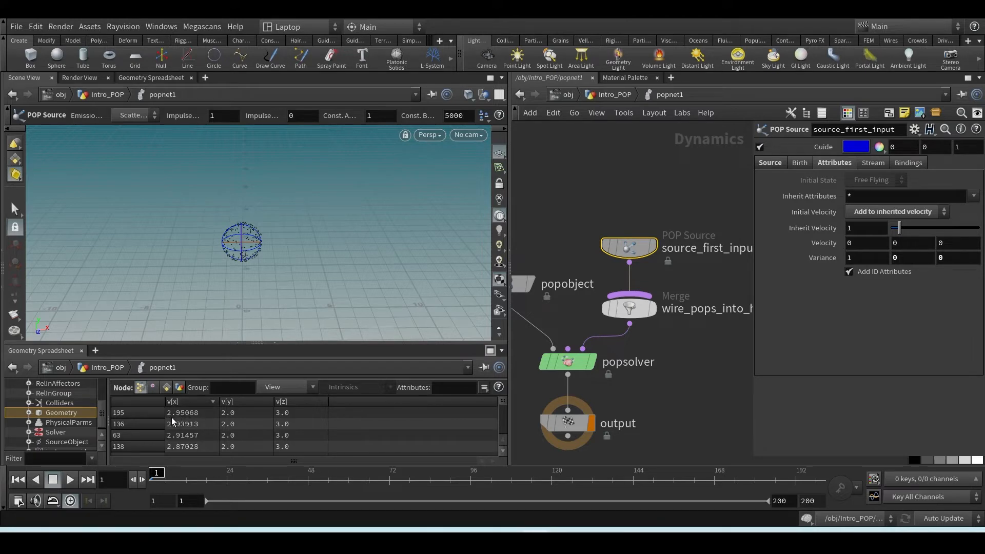
pyautogui.click(201, 401)
# Review pointvelocity1's Add Velocity values at the Intro_POP level and return inside popnet1
pyautogui.click(612, 95)
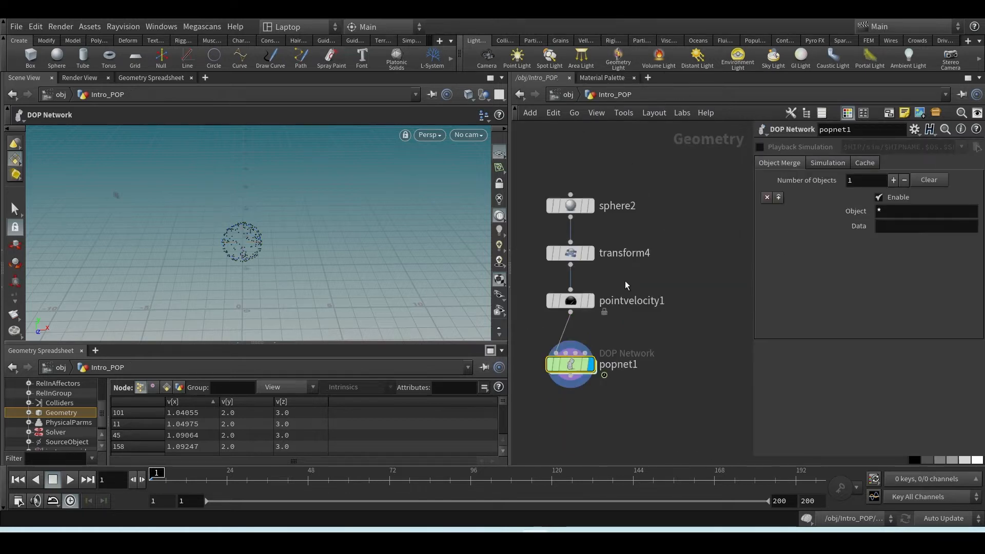
pyautogui.click(564, 301)
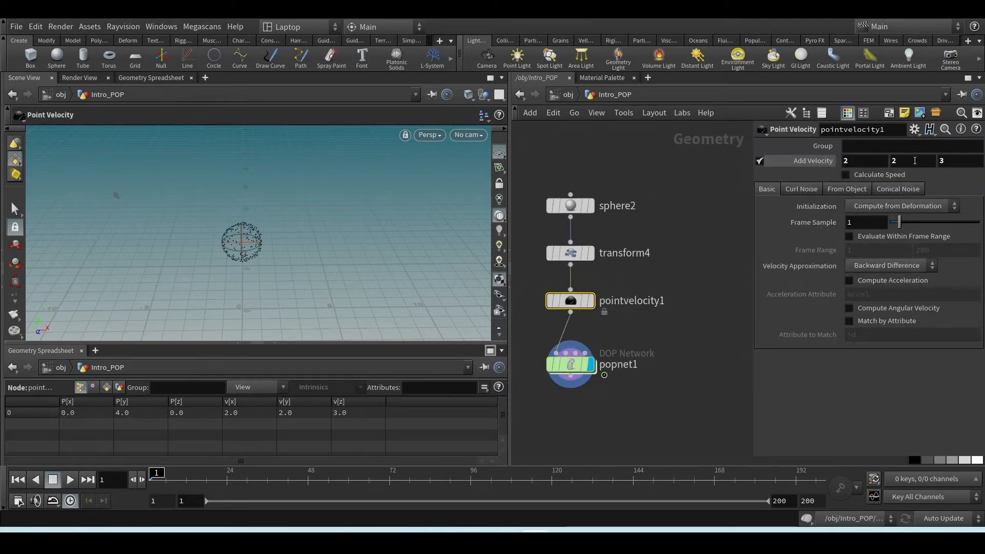
pyautogui.doubleClick(570, 365)
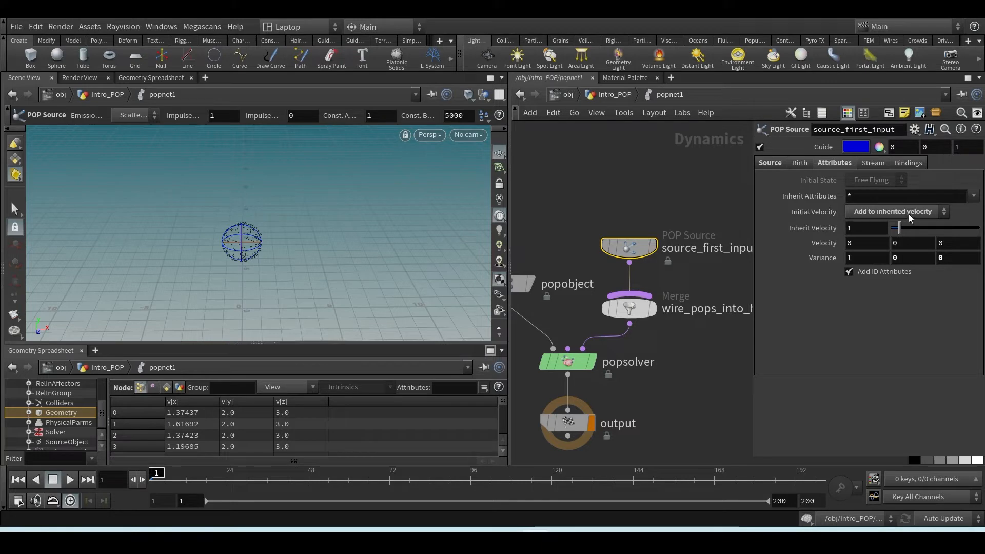
# Switch the POP Source's Initial Velocity to Set initial velocity, with Variance X at 0 and Velocity X at 1
pyautogui.click(869, 212)
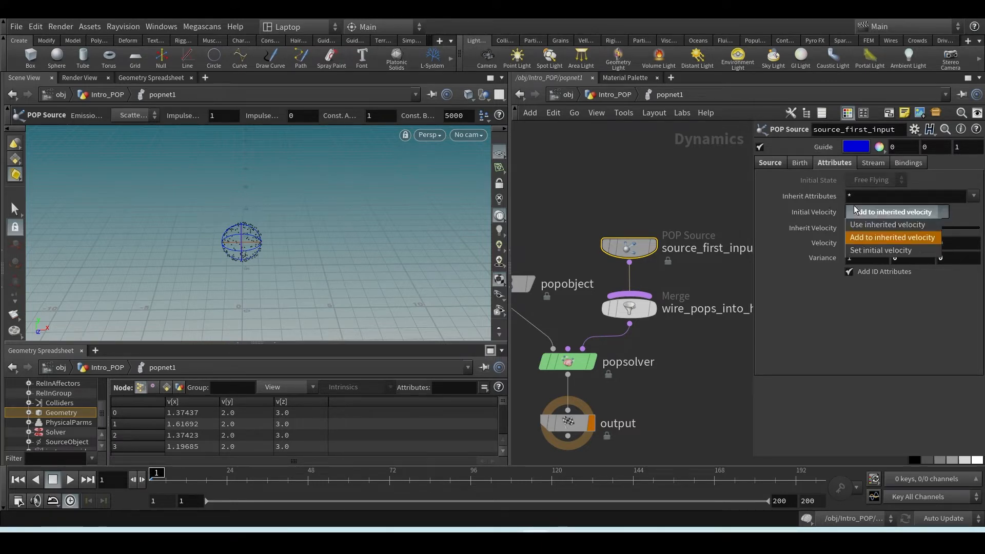
pyautogui.click(866, 254)
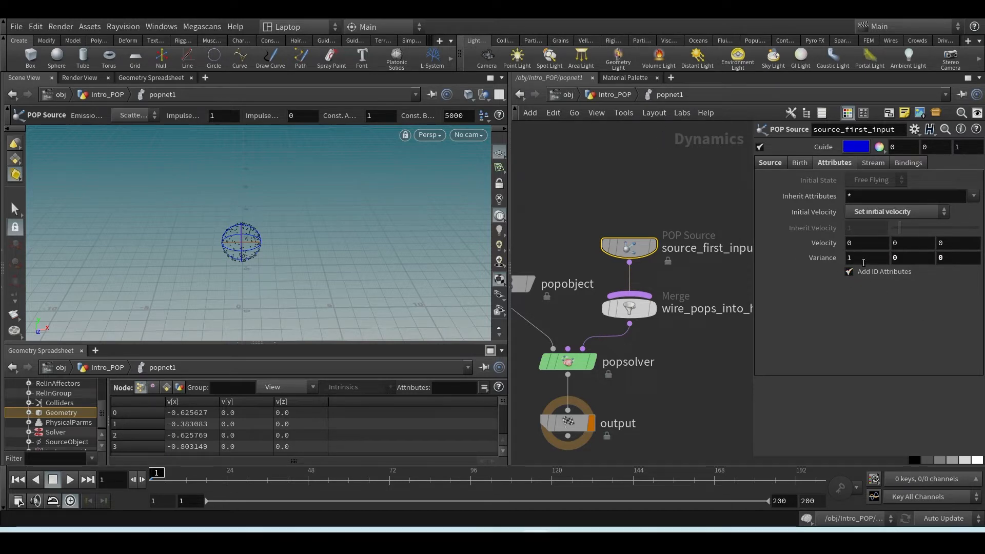
pyautogui.moveTo(852, 258); pyautogui.dragTo(773, 260)
pyautogui.write('0')
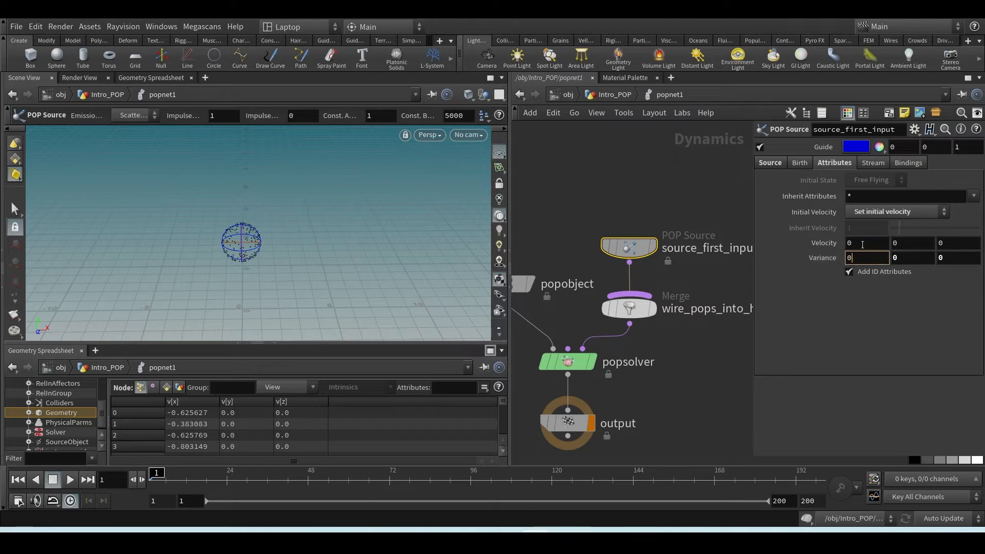
pyautogui.press('Return')
pyautogui.moveTo(861, 243); pyautogui.dragTo(774, 244)
pyautogui.write('1')
pyautogui.press('Return')
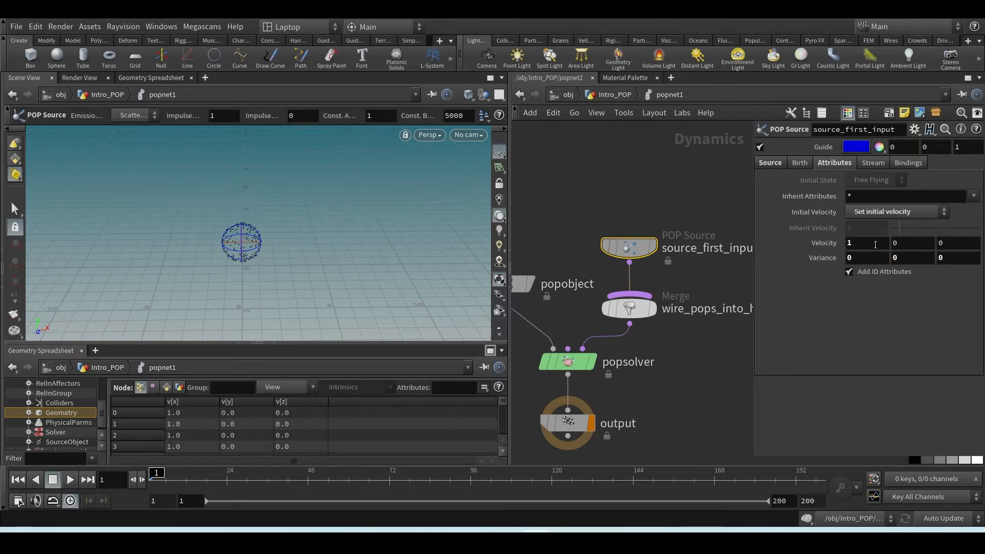
# Compare pointvelocity1's velocity with popnet1's particle velocities and play the simulation, returning to the first frame
pyautogui.click(613, 96)
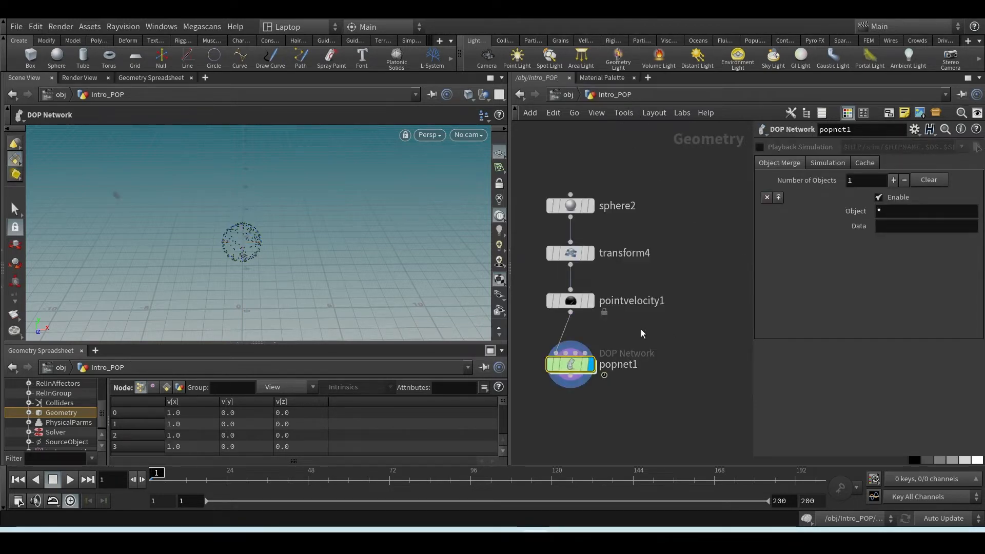
pyautogui.click(582, 302)
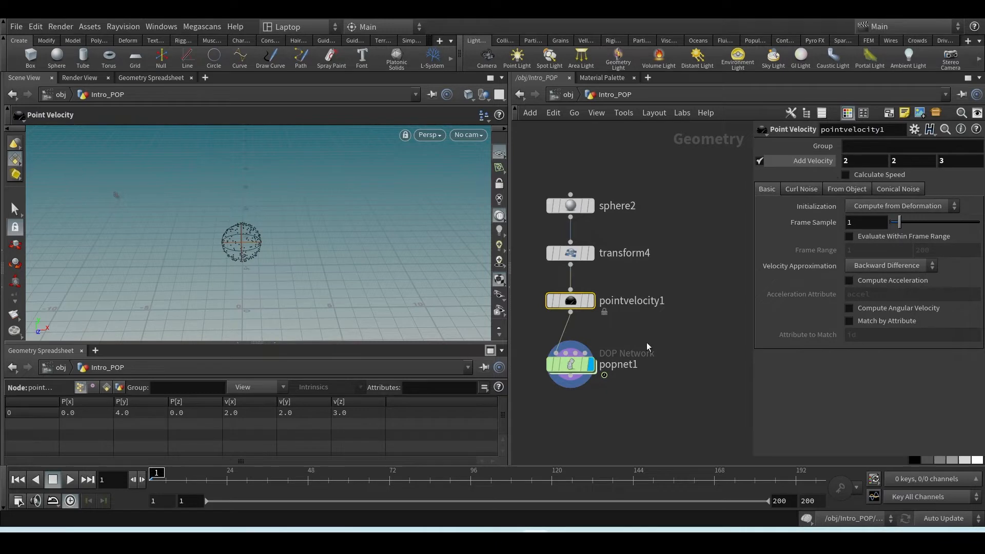
pyautogui.doubleClick(570, 364)
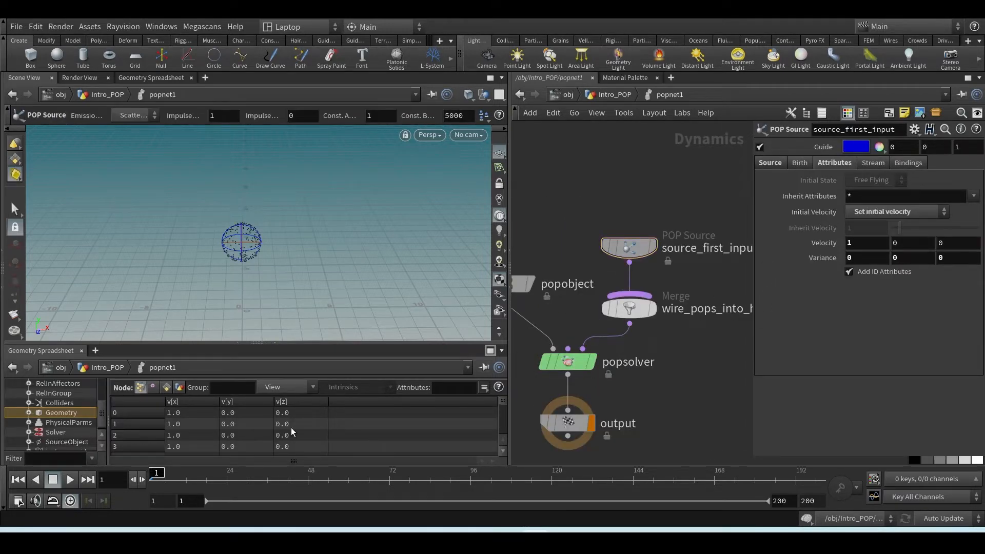
pyautogui.click(70, 479)
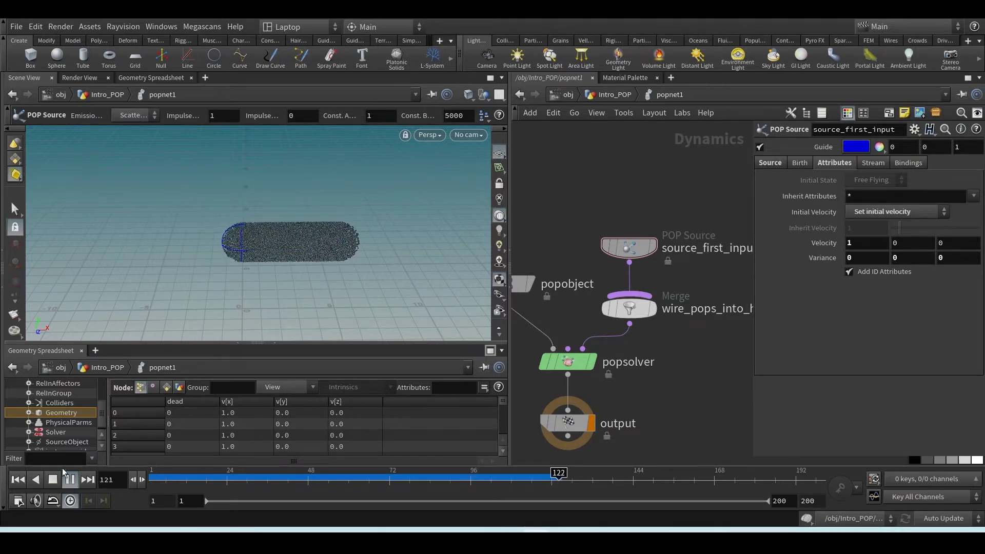
pyautogui.click(18, 479)
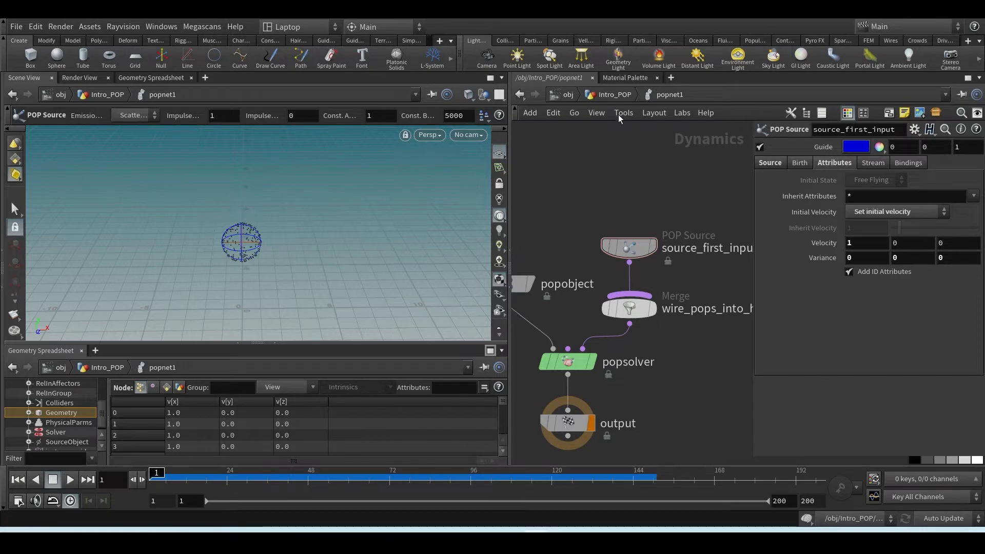
# Check pointvelocity1's velocity at the Intro_POP level, and switch the POP Source's Initial Velocity inside popnet1 to Use inherited velocity
pyautogui.click(614, 94)
pyautogui.click(570, 301)
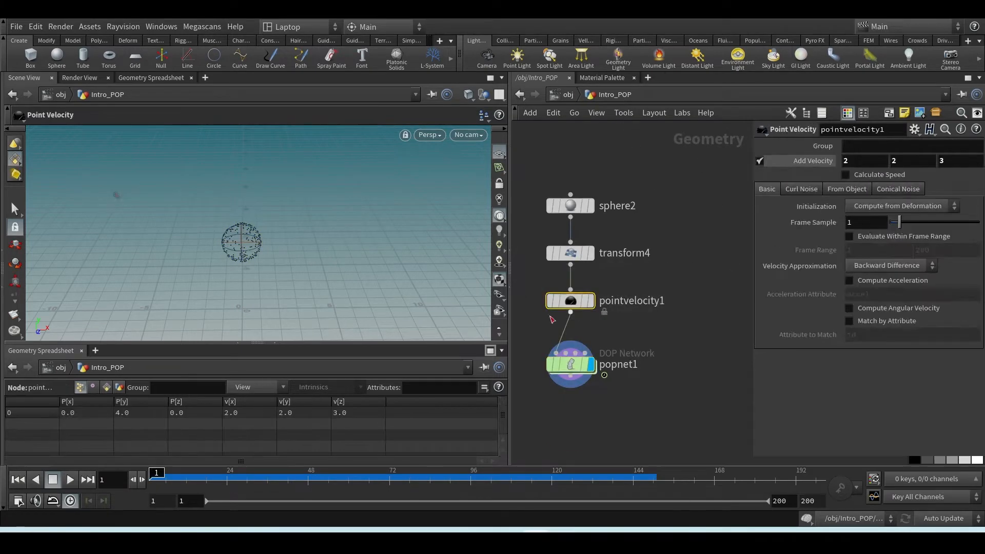
pyautogui.doubleClick(570, 364)
pyautogui.click(871, 212)
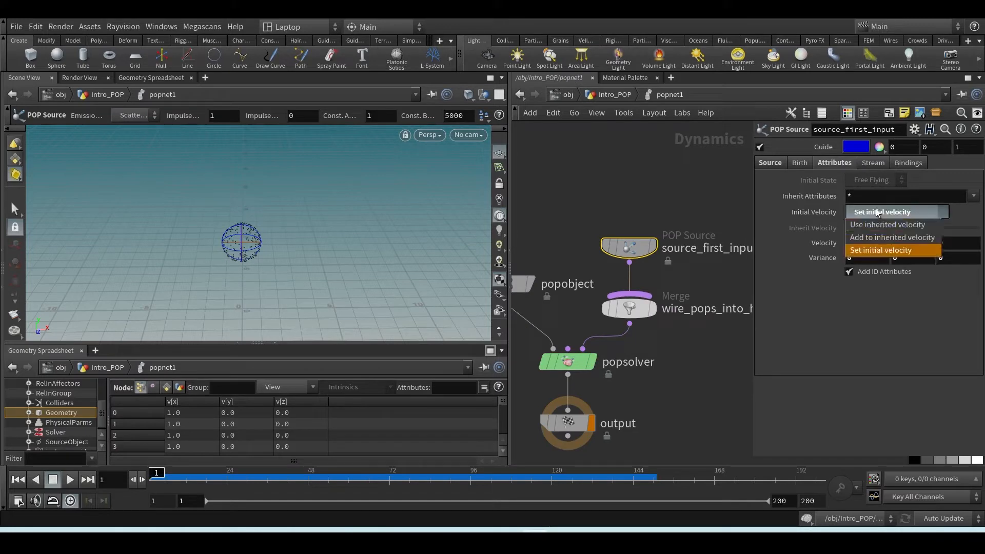
pyautogui.click(871, 226)
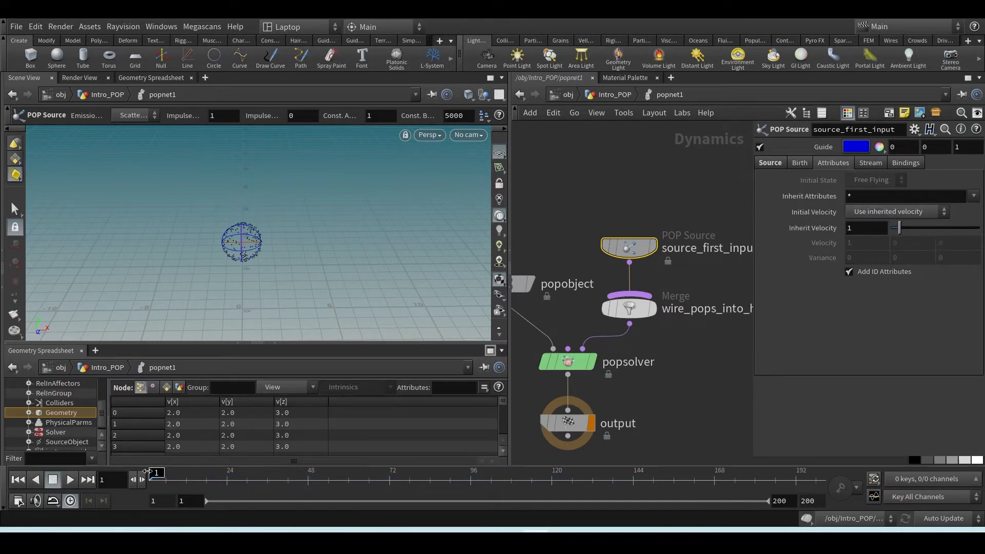
# Compare pointvelocity1's Add Velocity values with the particles' inherited velocities, and play popnet1's simulation before returning to the first frame
pyautogui.click(613, 94)
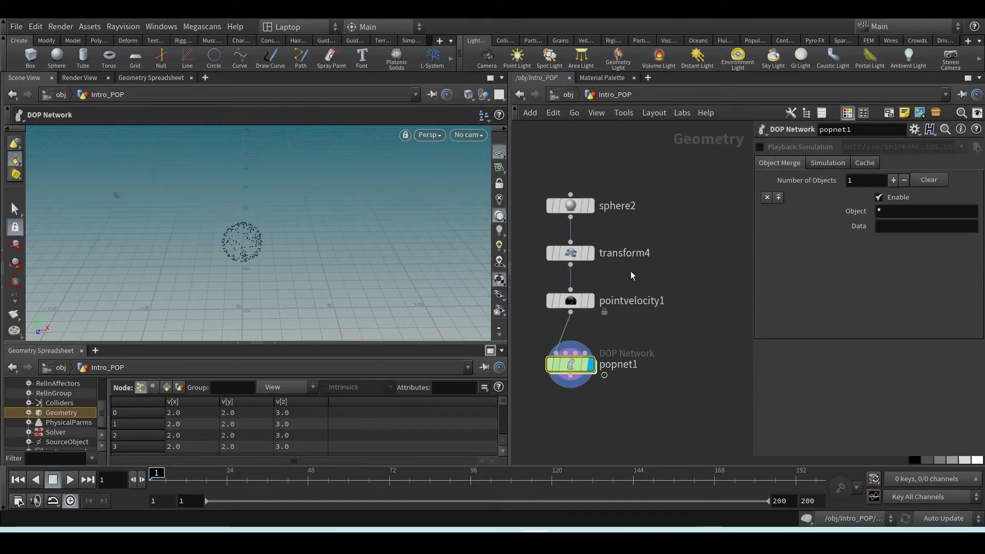
pyautogui.moveTo(547, 322); pyautogui.dragTo(546, 322)
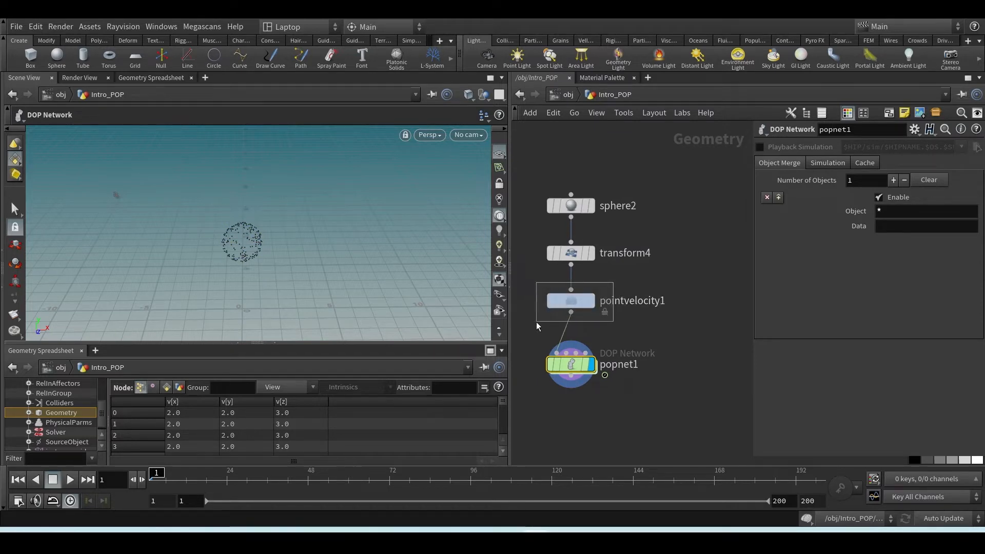
pyautogui.doubleClick(572, 364)
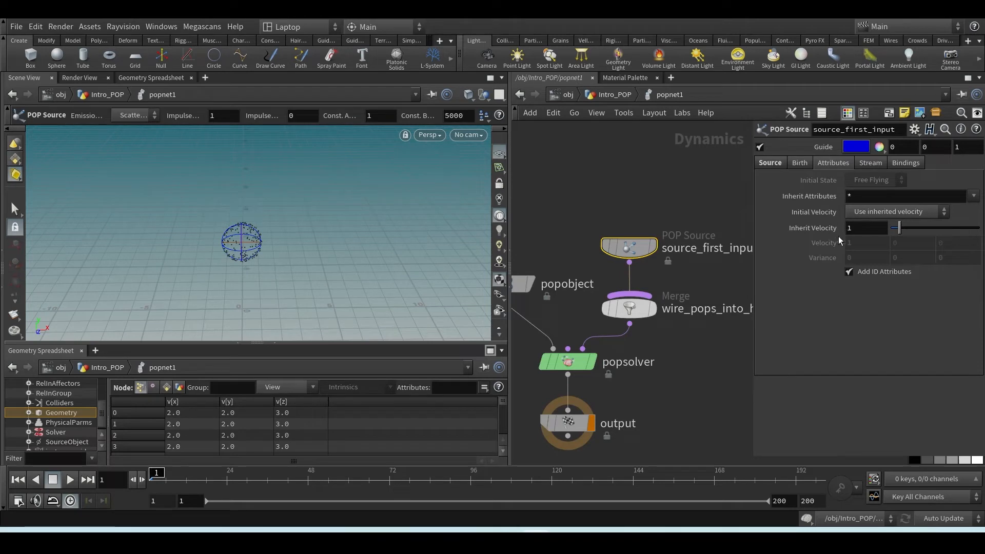
pyautogui.click(70, 480)
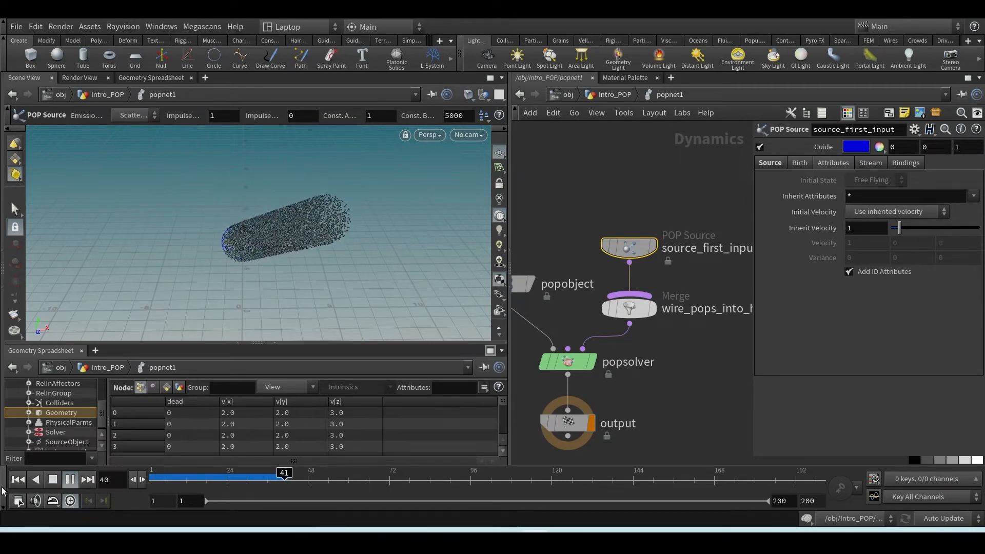
pyautogui.click(17, 480)
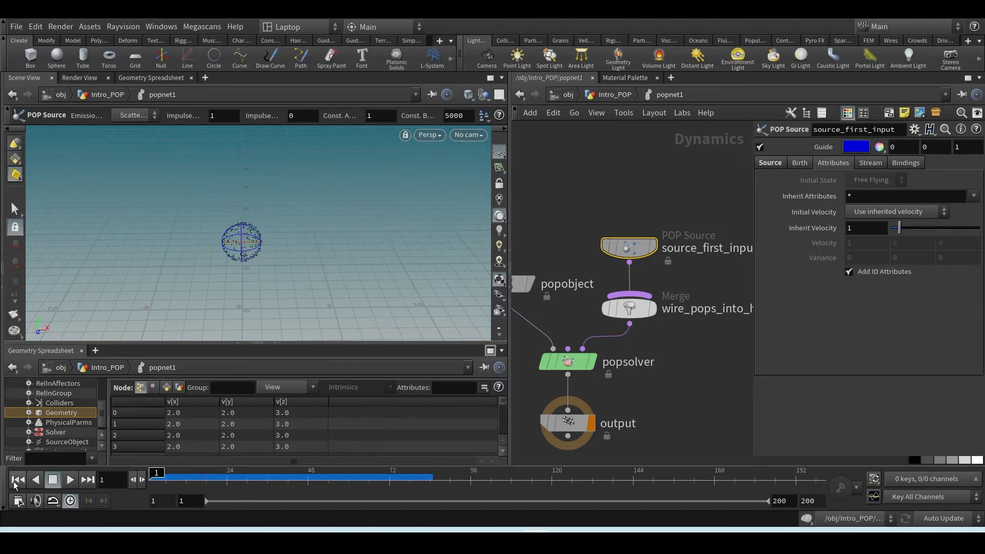
# Move the source_first_input node higher above the wire_pops_into_here merge, leaving room between them
pyautogui.scroll(-3, 635, 340)
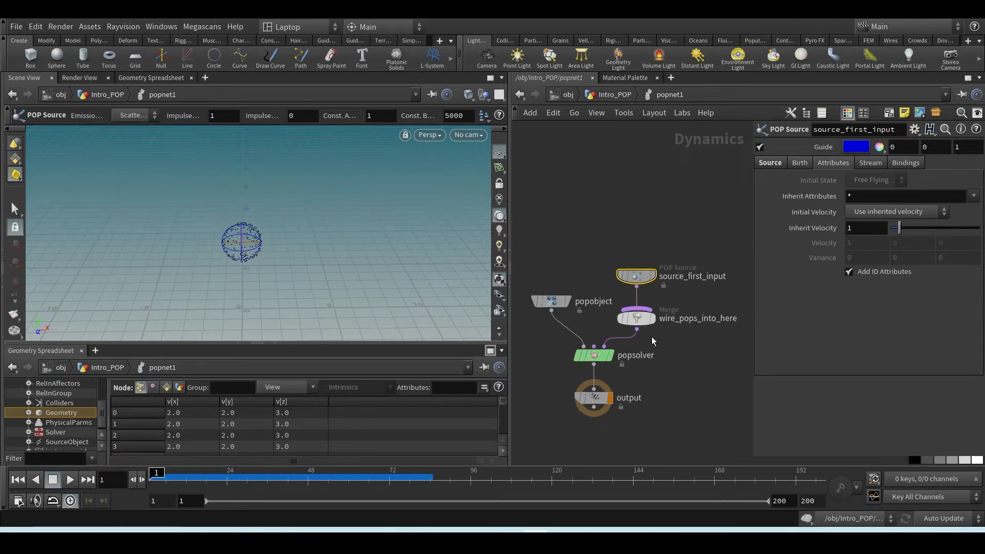
pyautogui.moveTo(640, 276); pyautogui.dragTo(648, 204)
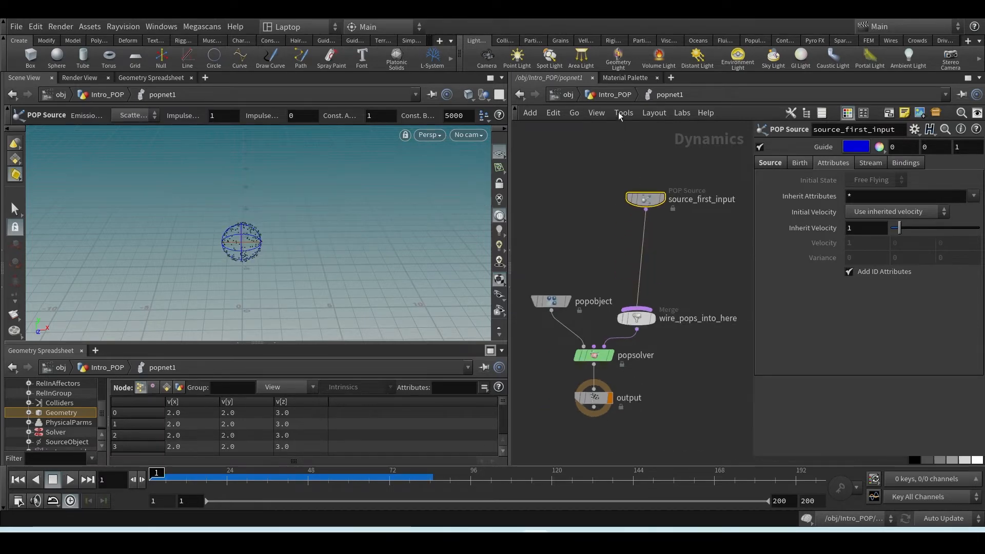
# Review pointvelocity1 at the Intro_POP level and the Dynamic section of the explanation image, and return inside popnet1
pyautogui.click(614, 95)
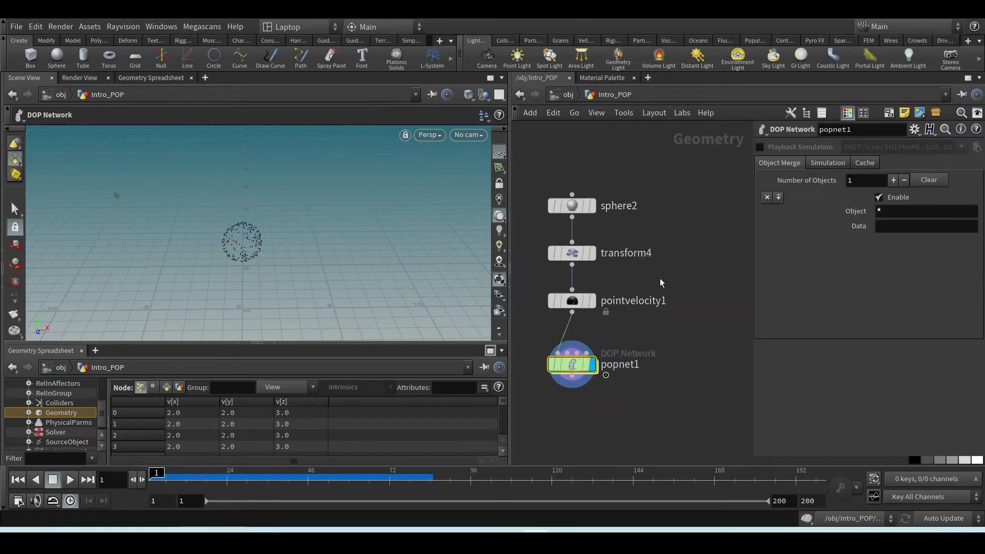
pyautogui.moveTo(660, 278); pyautogui.dragTo(547, 324)
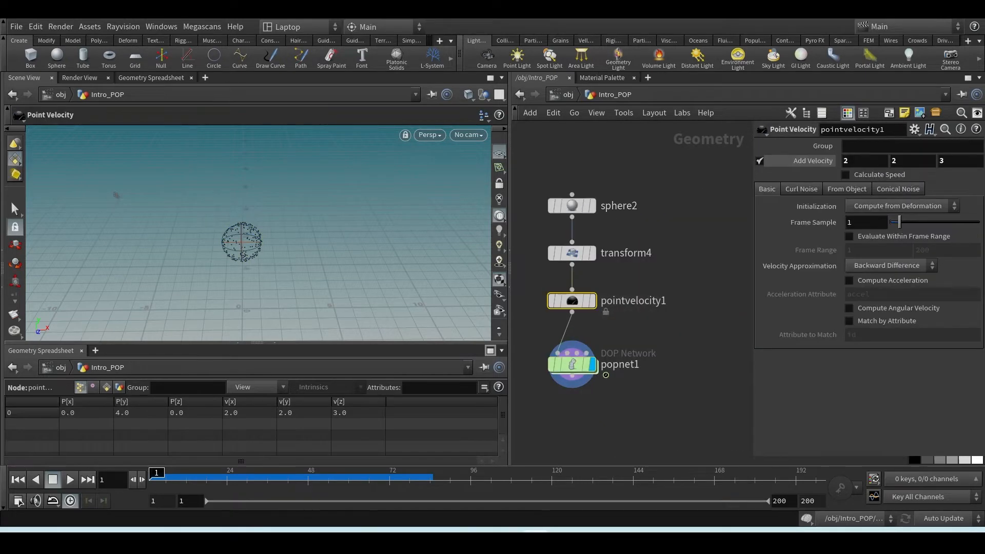
pyautogui.click(564, 537)
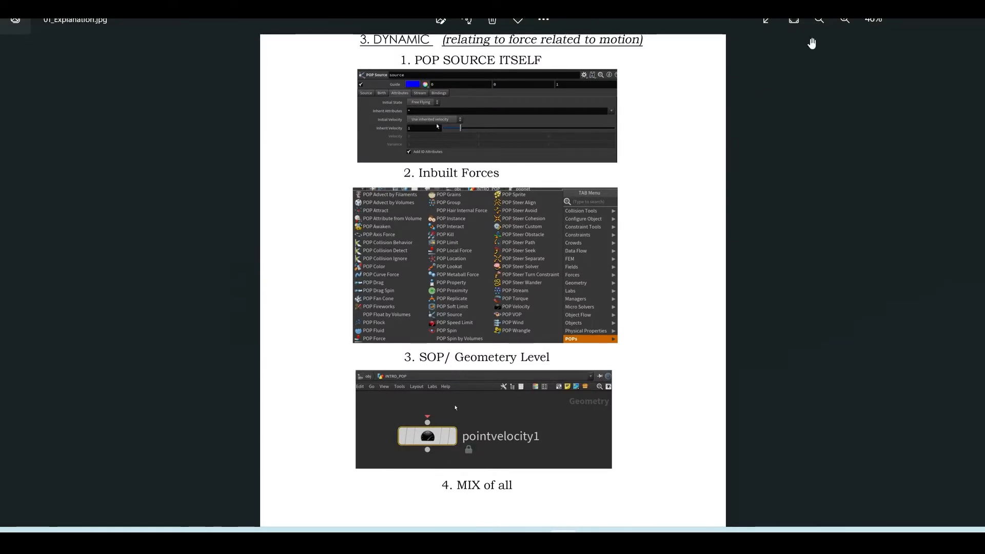
pyautogui.click(908, 14)
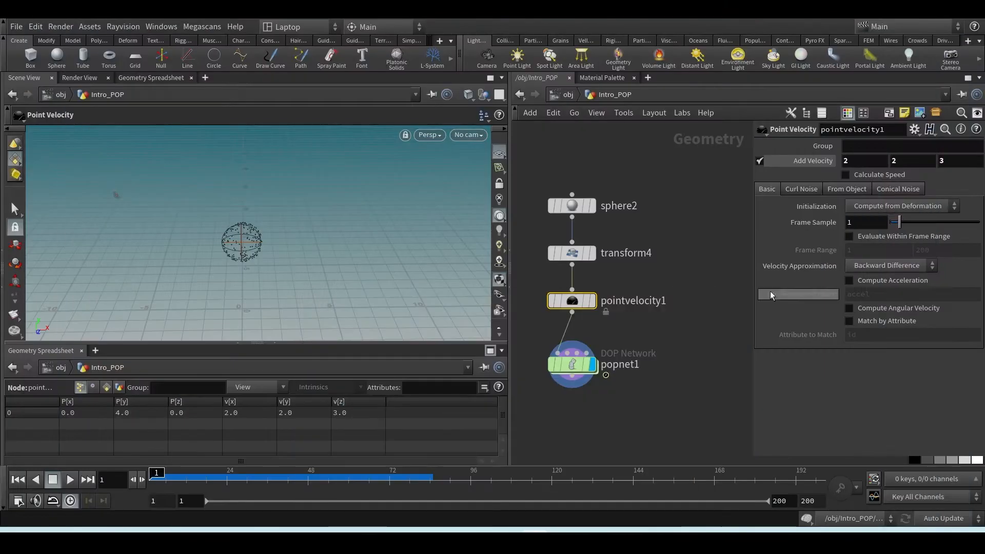
pyautogui.doubleClick(575, 365)
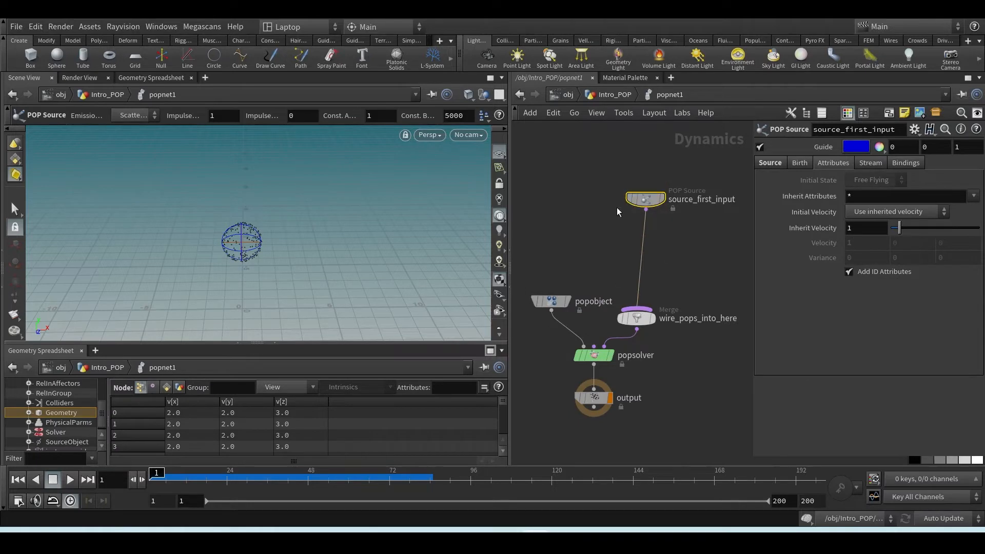
# Set the POP Source's Initial Velocity to Add to inherited velocity, with Velocity at 0 and Variance at 0.5 on all three axes
pyautogui.click(873, 214)
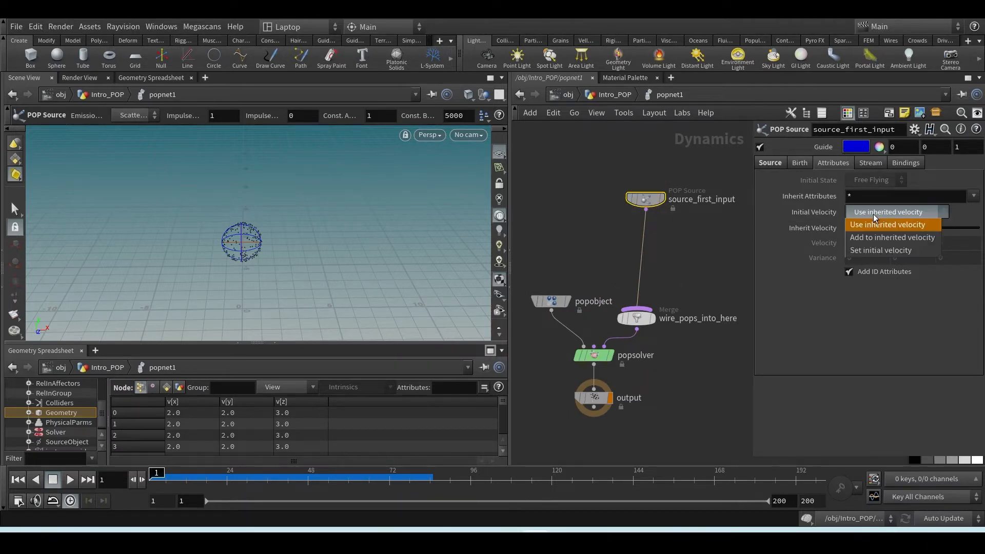
pyautogui.click(870, 238)
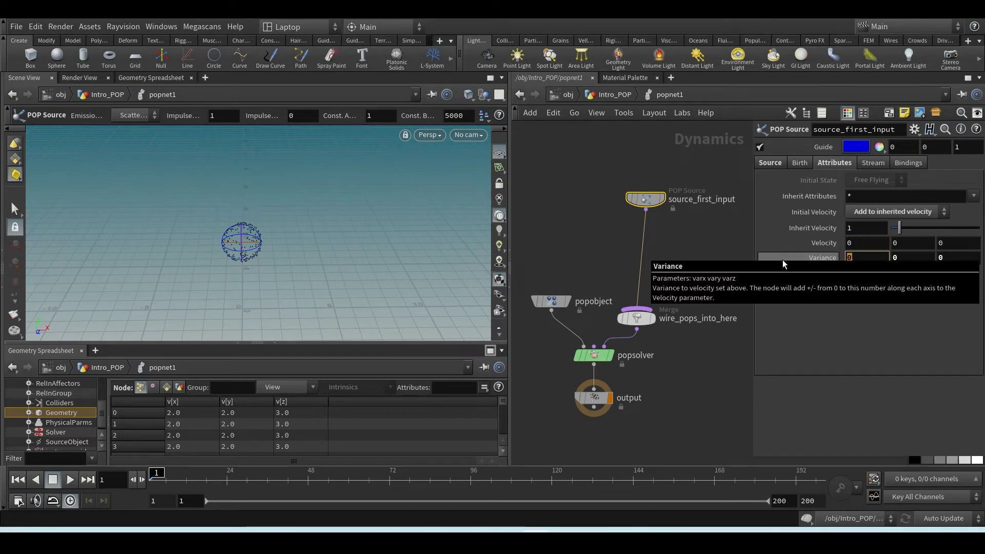
pyautogui.write('.5')
pyautogui.press('Tab')
pyautogui.write('.5')
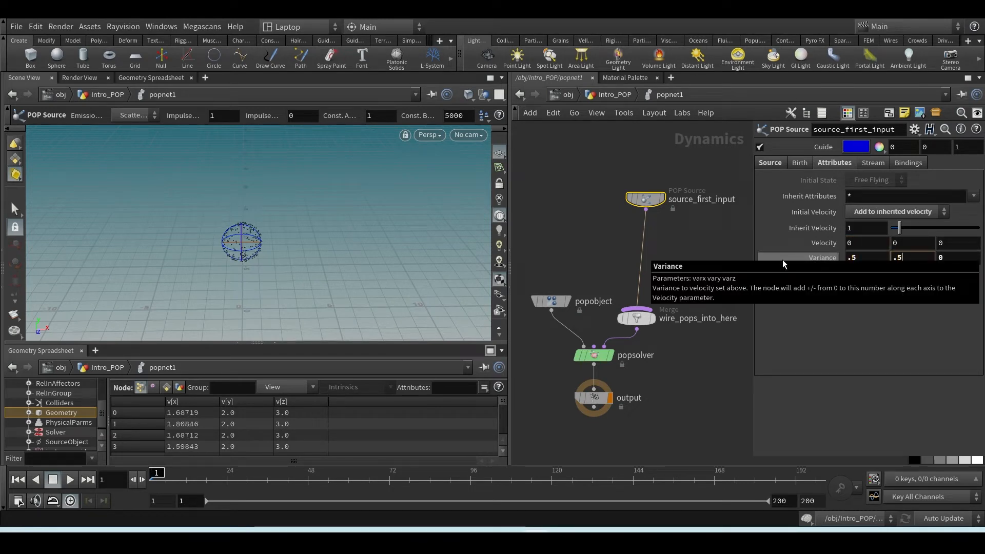
pyautogui.press('Tab')
pyautogui.write('.5')
pyautogui.press('Return')
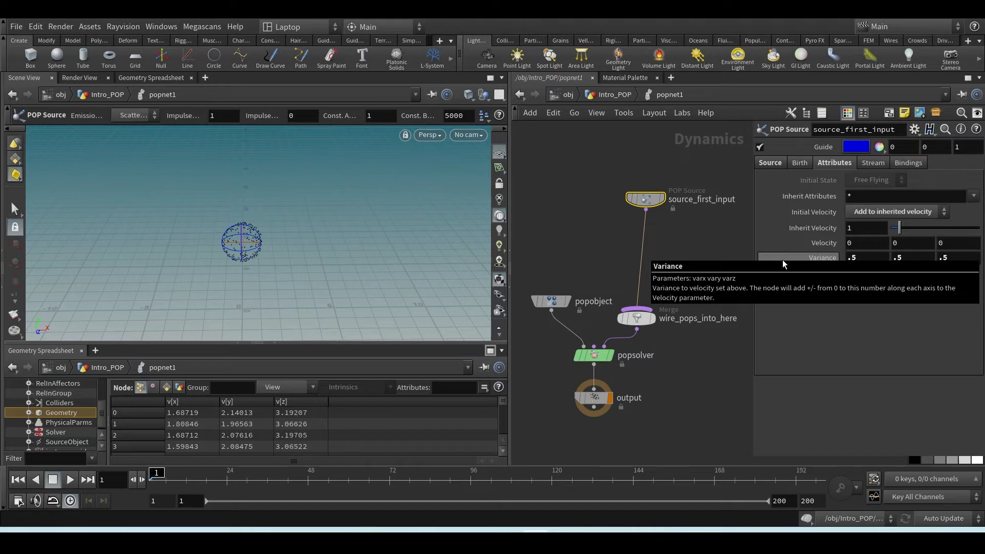
# Sort the particles by v[x] in both directions to check the range, and play the simulation before returning to the first frame
pyautogui.click(184, 402)
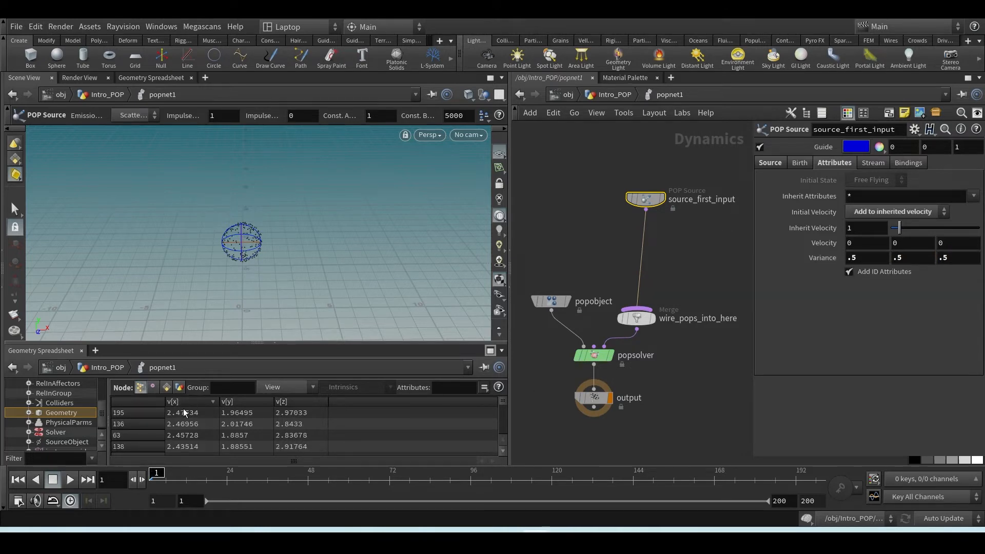
pyautogui.click(201, 401)
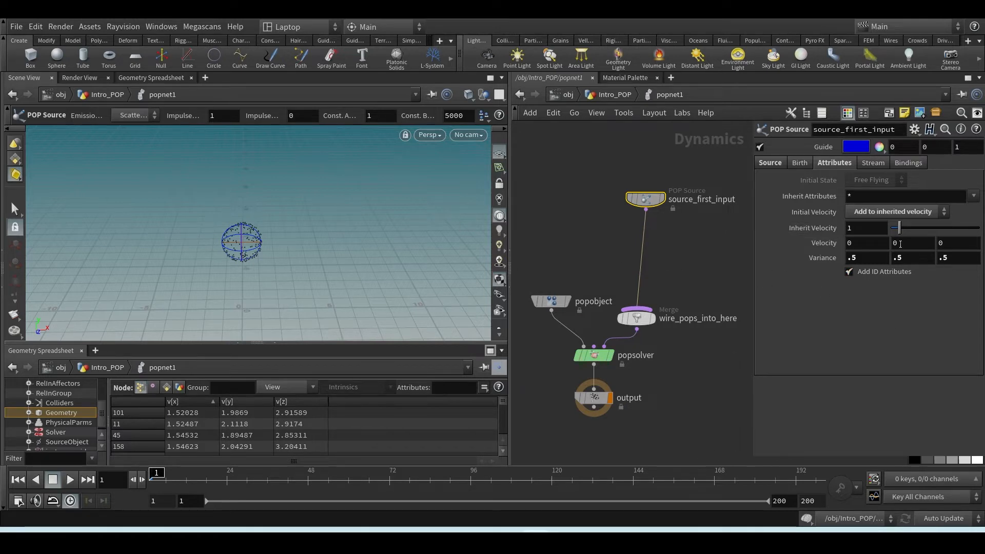
pyautogui.click(639, 272)
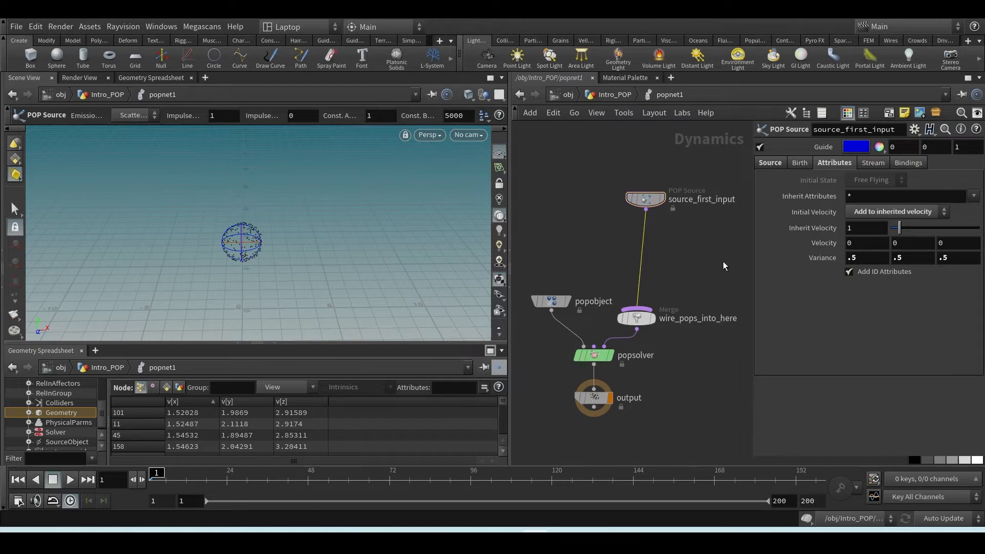
pyautogui.click(71, 479)
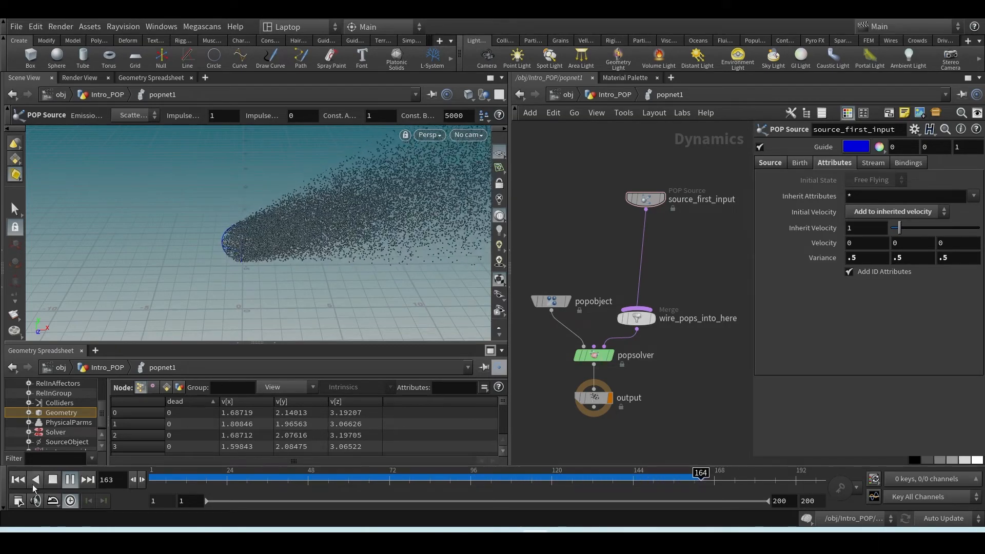
pyautogui.click(18, 480)
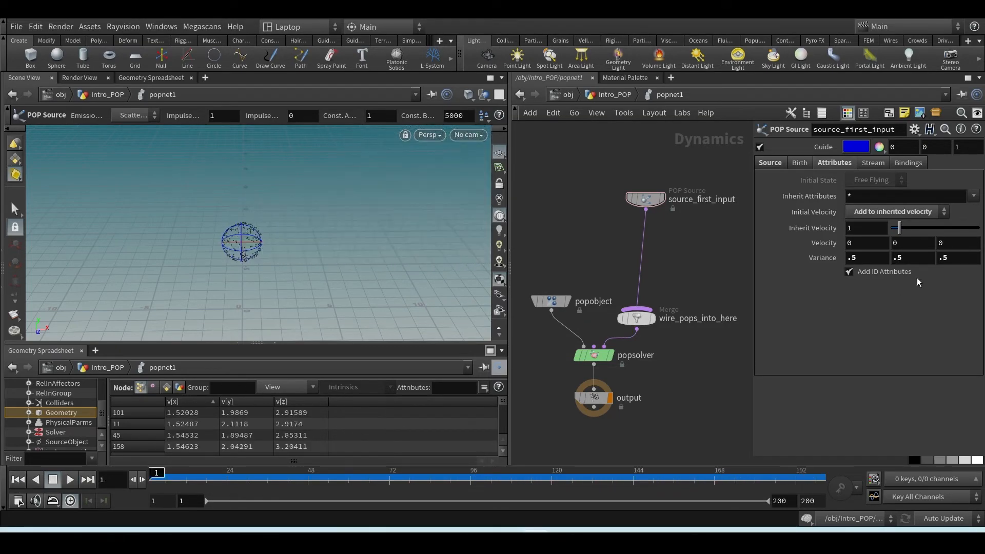
# Insert a POP Wind node between the POP Source and the merge, with noise Amplitude 4.83 and Swirl Size 4.01
pyautogui.moveTo(645, 209); pyautogui.dragTo(653, 262)
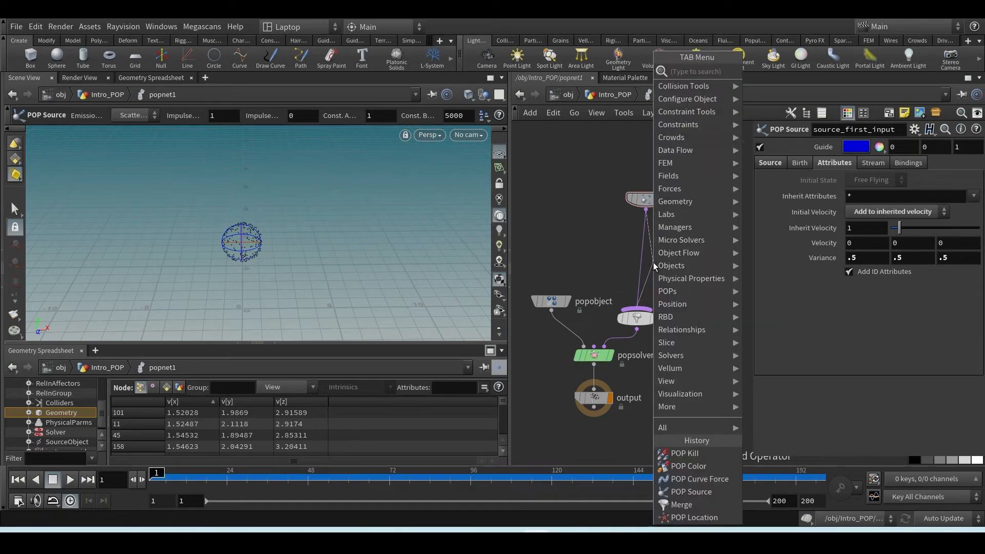
pyautogui.press('Tab')
pyautogui.write('popwind')
pyautogui.press('Return')
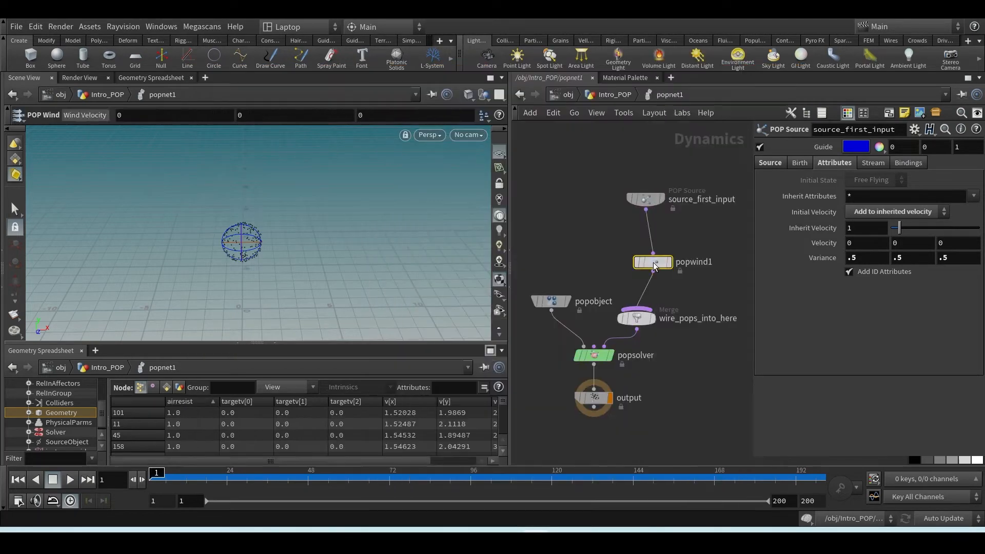
pyautogui.moveTo(890, 266); pyautogui.dragTo(926, 281)
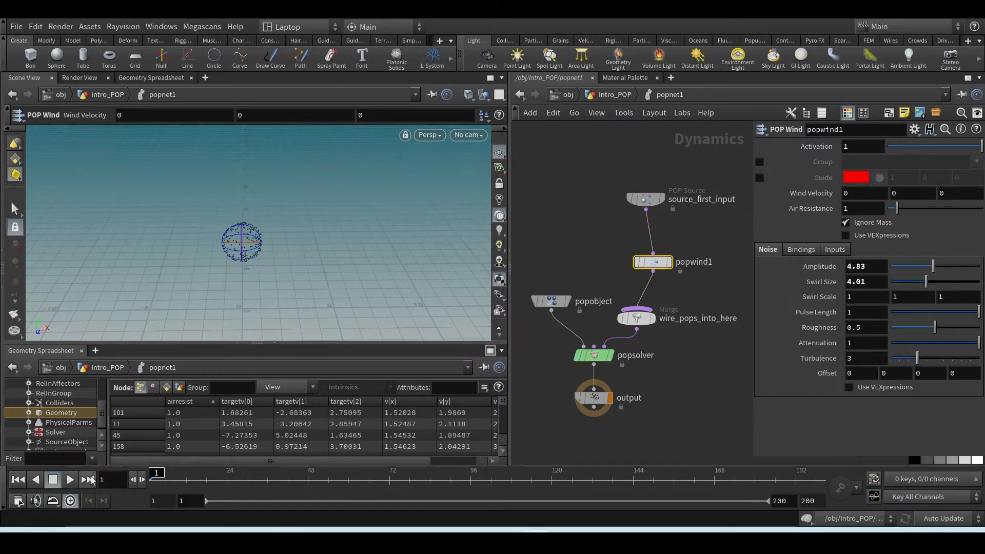
# Play the simulation with the wind noise, examine the particles from another angle, and return to the first frame
pyautogui.click(70, 479)
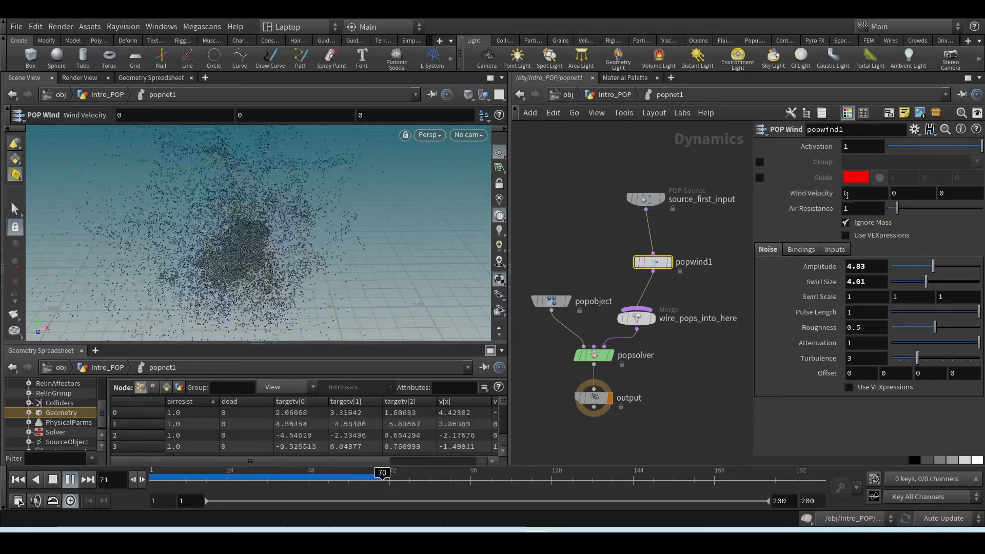
pyautogui.press('Escape')
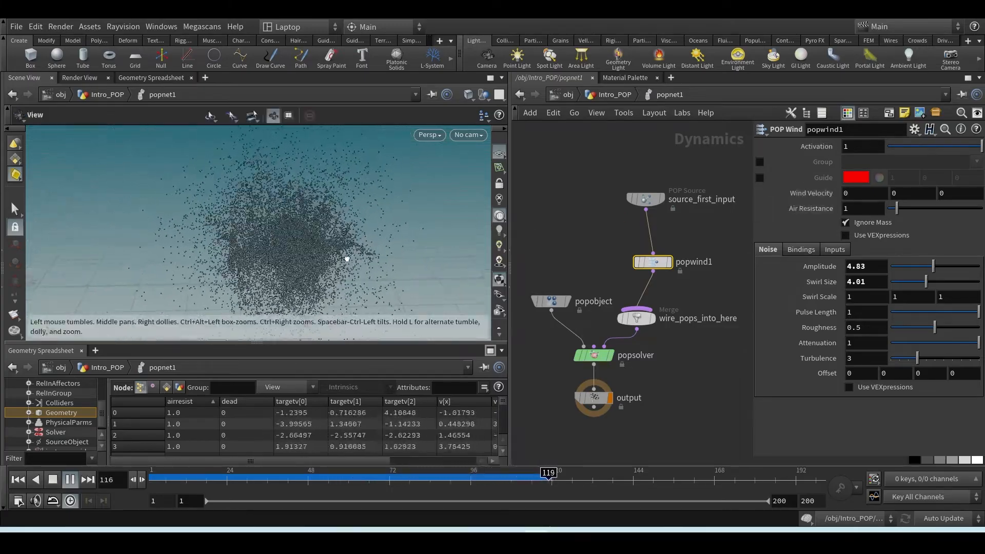
pyautogui.keyDown('alt'); pyautogui.moveTo(347, 259); pyautogui.dragTo(298, 289); pyautogui.keyUp('alt')
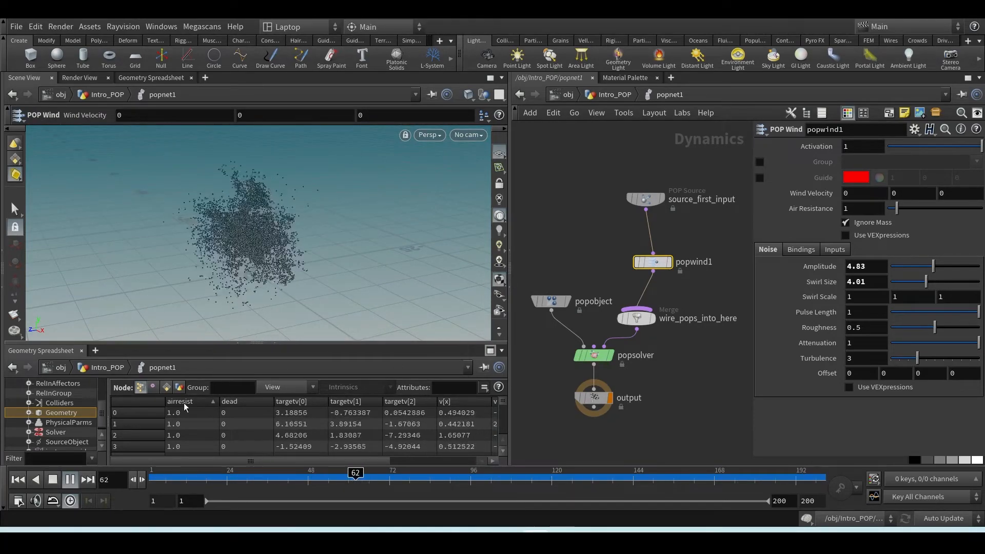
pyautogui.click(17, 482)
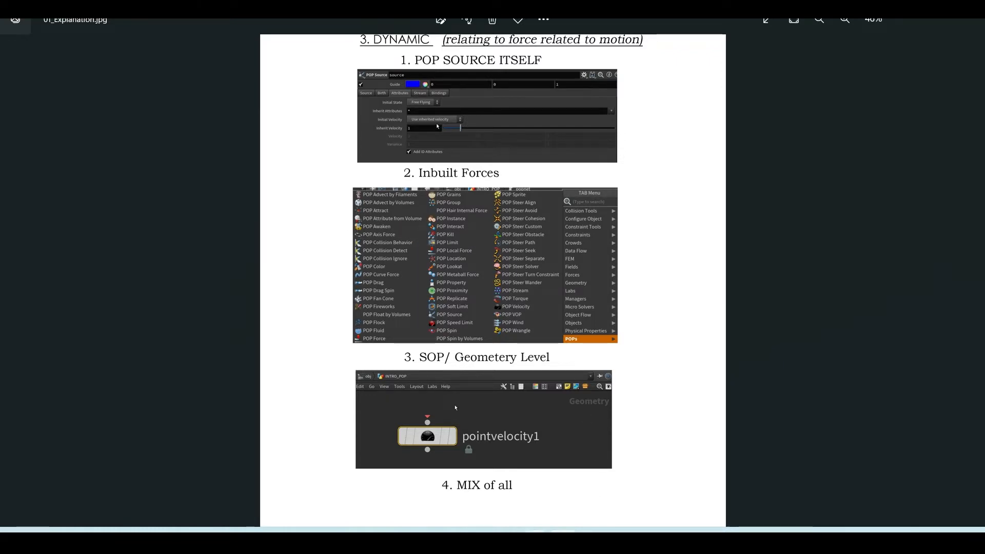
# Switch from the explanation image back to Houdini and move the output node farther below popsolver
pyautogui.click(535, 538)
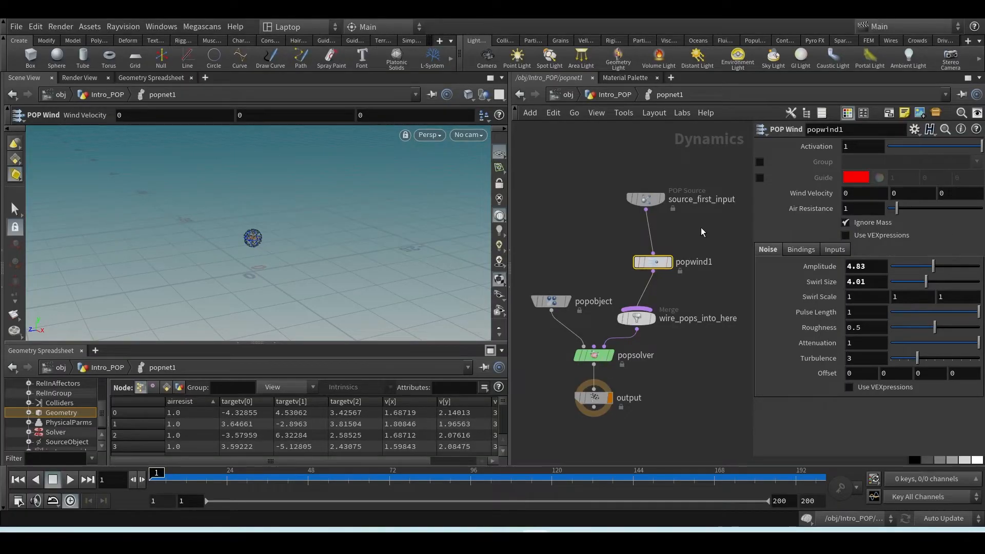
pyautogui.moveTo(597, 402); pyautogui.dragTo(629, 361)
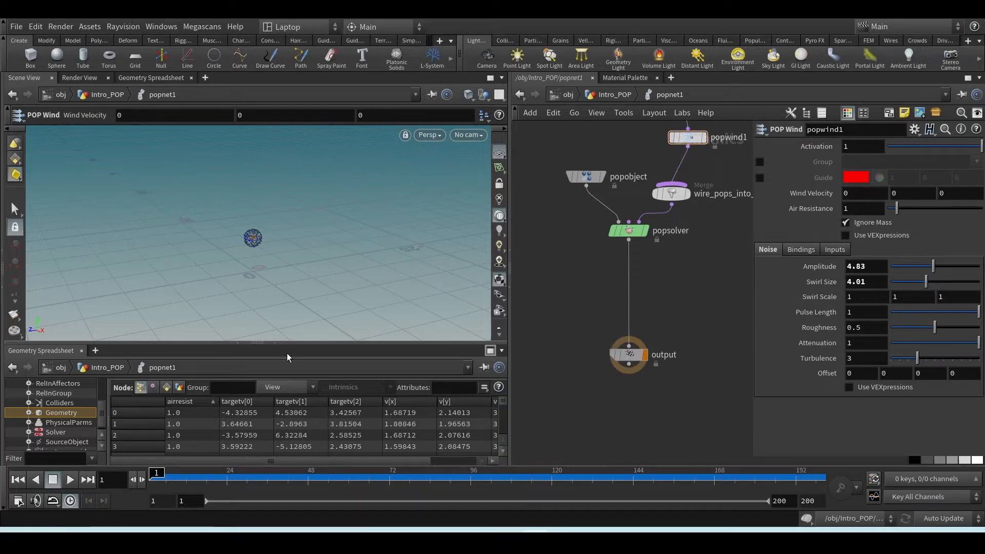
pyautogui.press('h')
# Go up to the Intro_POP level and open pointvelocity1's parameters to examine its Add Velocity values
pyautogui.click(608, 96)
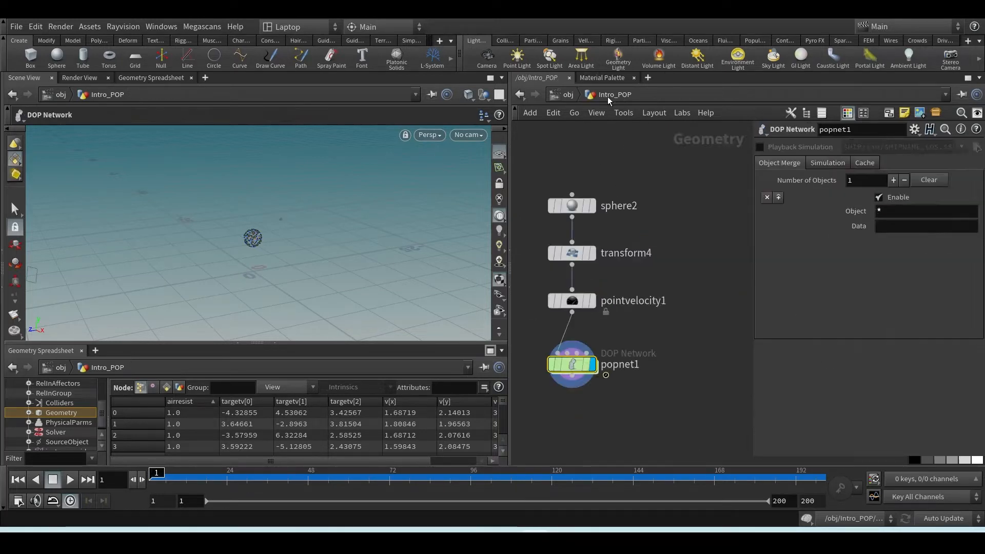
pyautogui.click(571, 301)
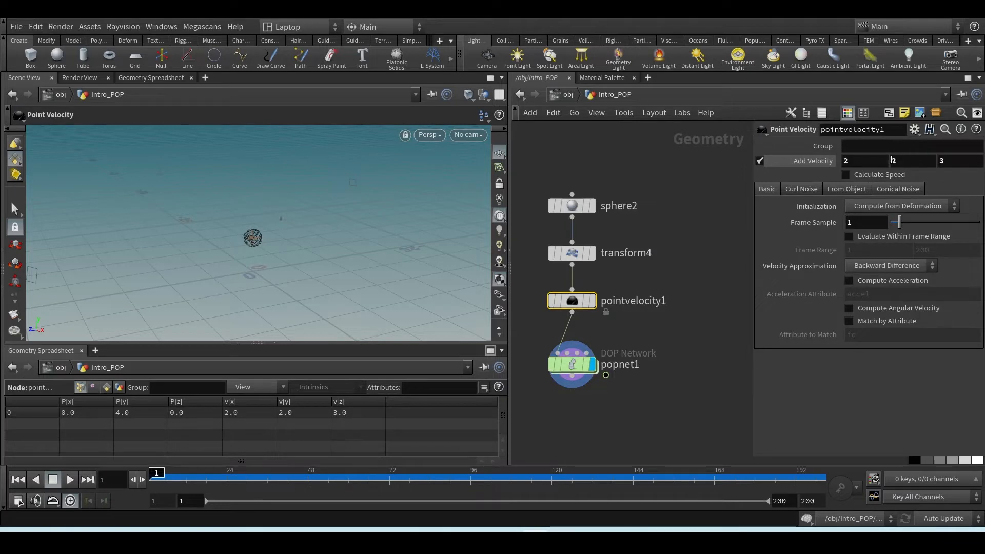
# Set the Y component of pointvelocity1's Add Velocity to -2
pyautogui.click(891, 160)
pyautogui.write('-')
pyautogui.press('Return')
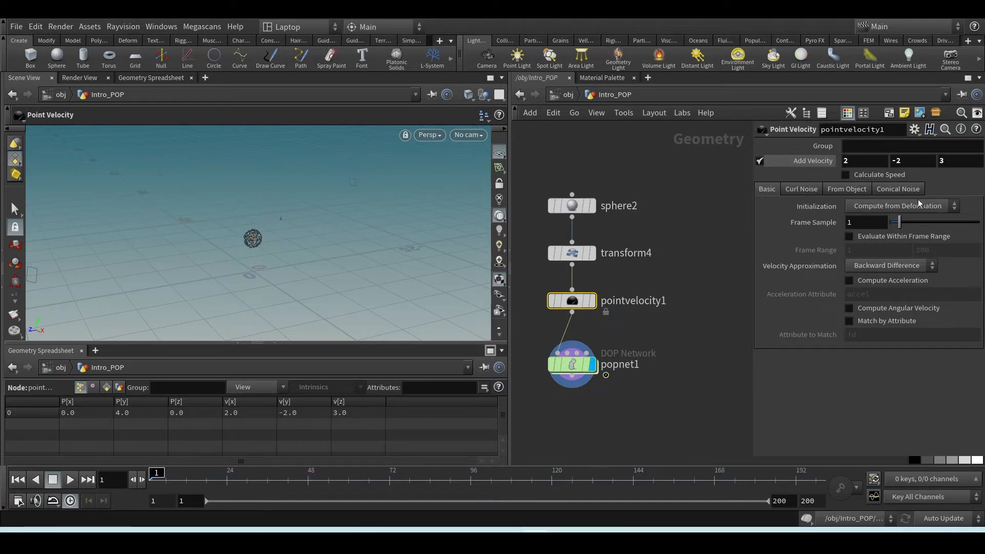
# Go back inside popnet1 and collapse the Geometry Spreadsheet pane to enlarge the scene view around the sphere
pyautogui.doubleClick(569, 368)
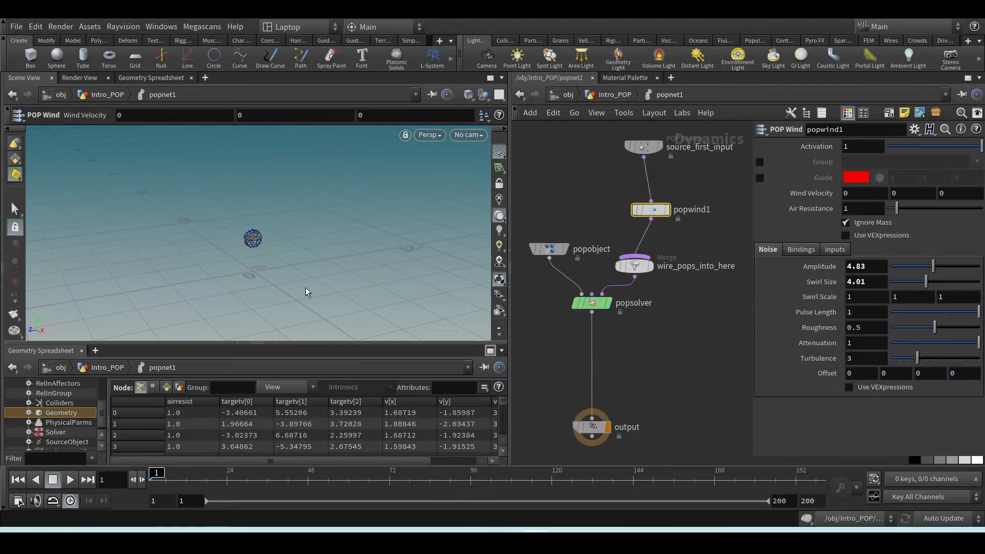
pyautogui.keyDown('alt'); pyautogui.moveTo(257, 257); pyautogui.dragTo(281, 271); pyautogui.keyUp('alt')
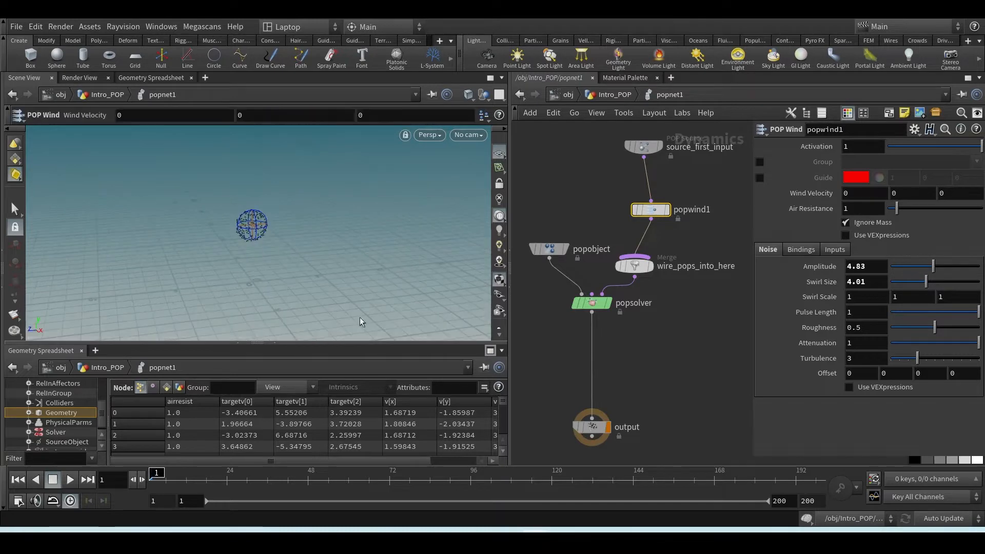
pyautogui.click(270, 339)
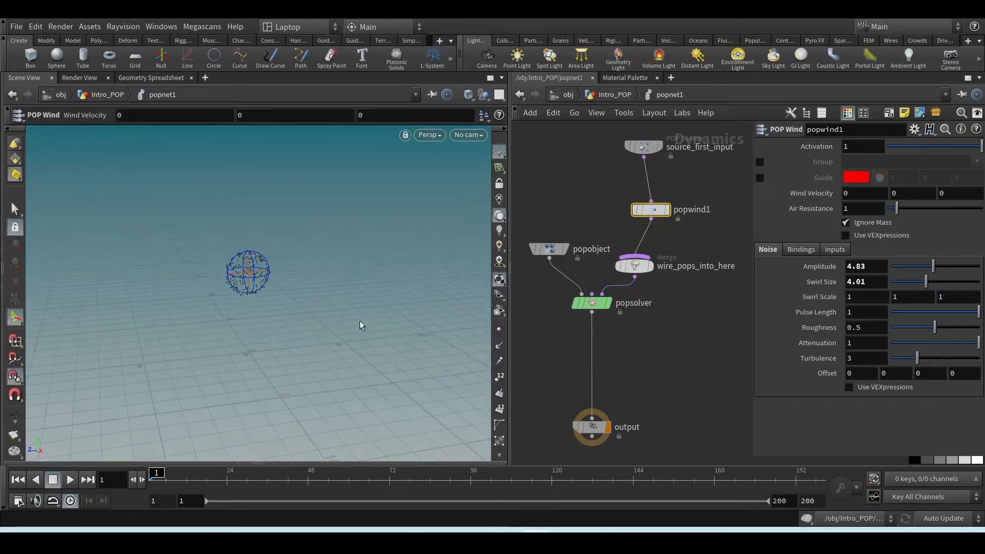
# Add a Ground Plane object node to popnet1 and place it to the left of popsolver
pyautogui.press('Tab')
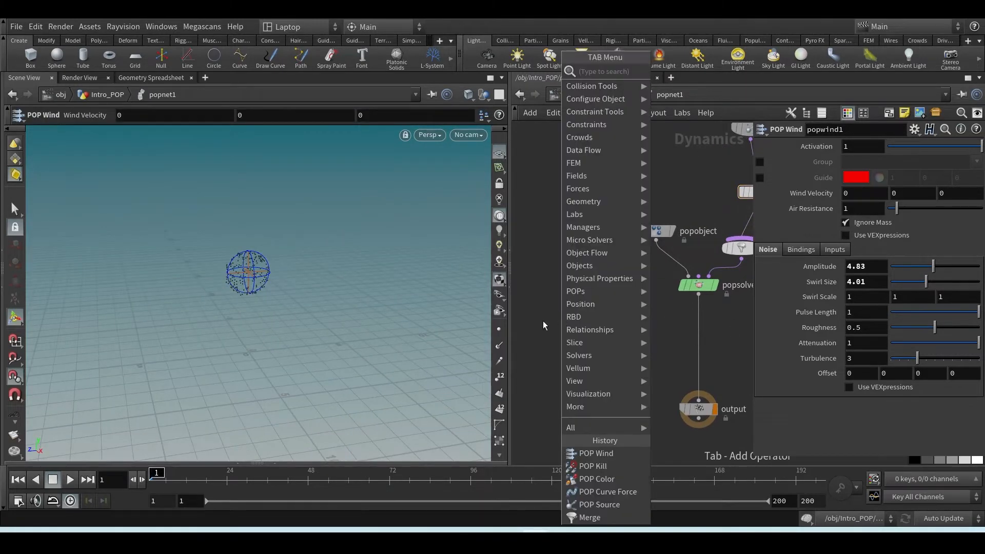
pyautogui.moveTo(589, 271)
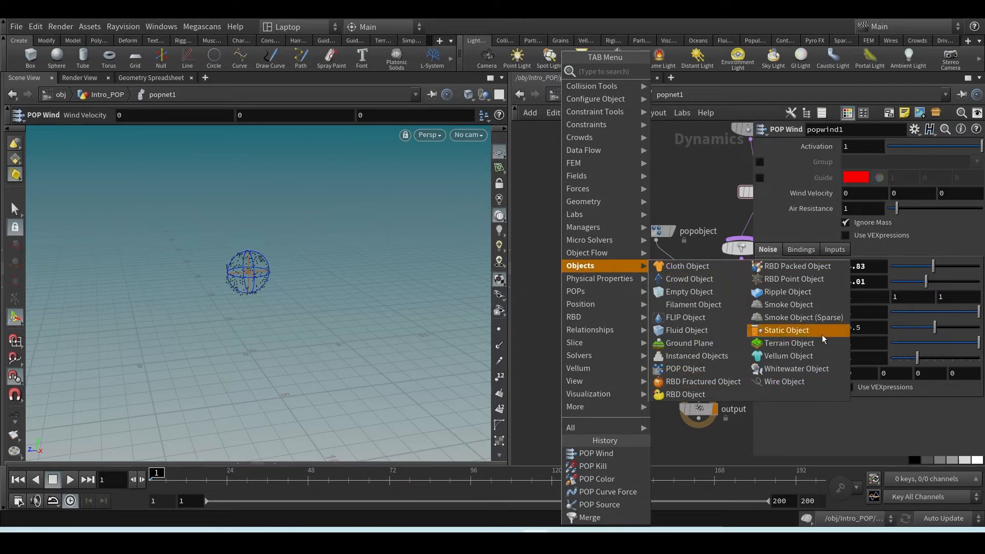
pyautogui.click(685, 344)
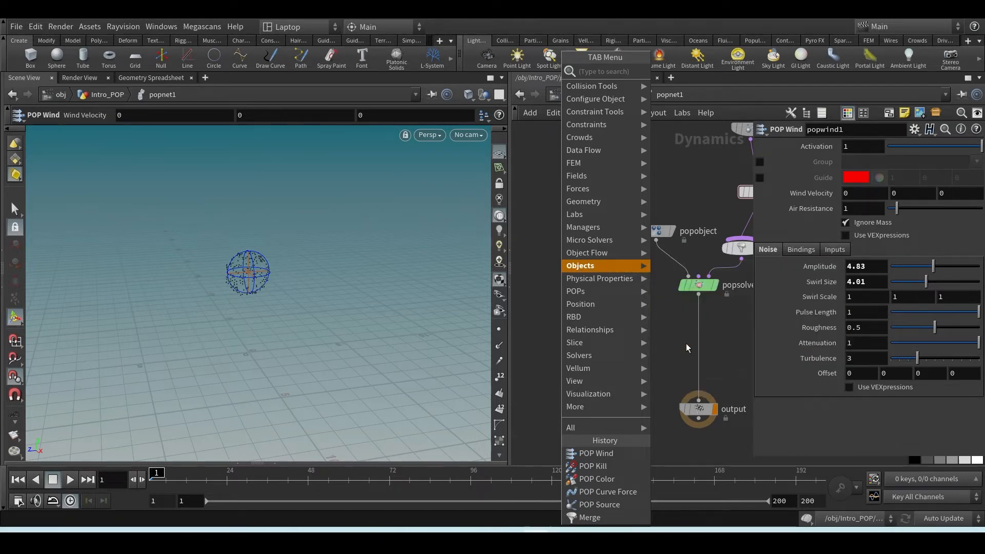
pyautogui.click(578, 297)
pyautogui.scroll(4, 588, 283)
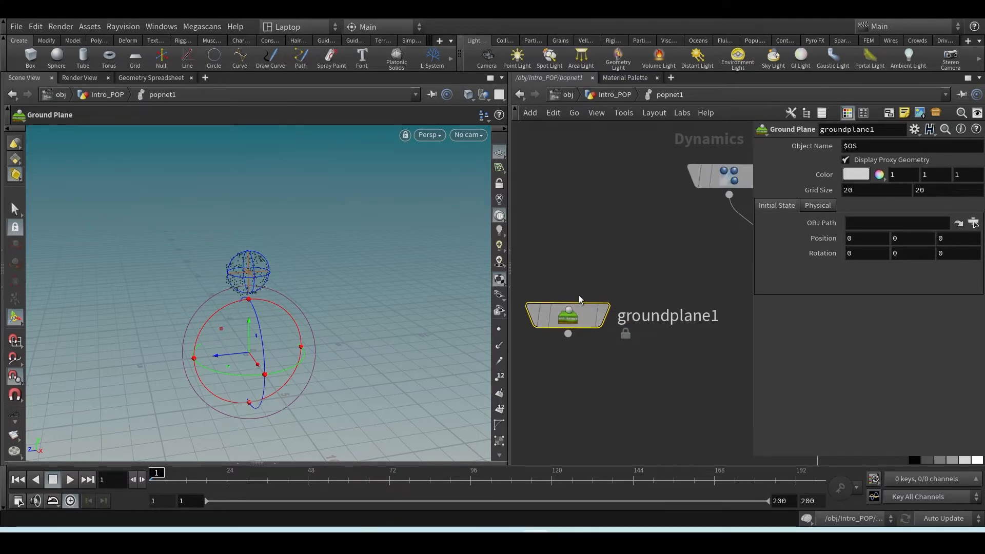
pyautogui.moveTo(577, 300)
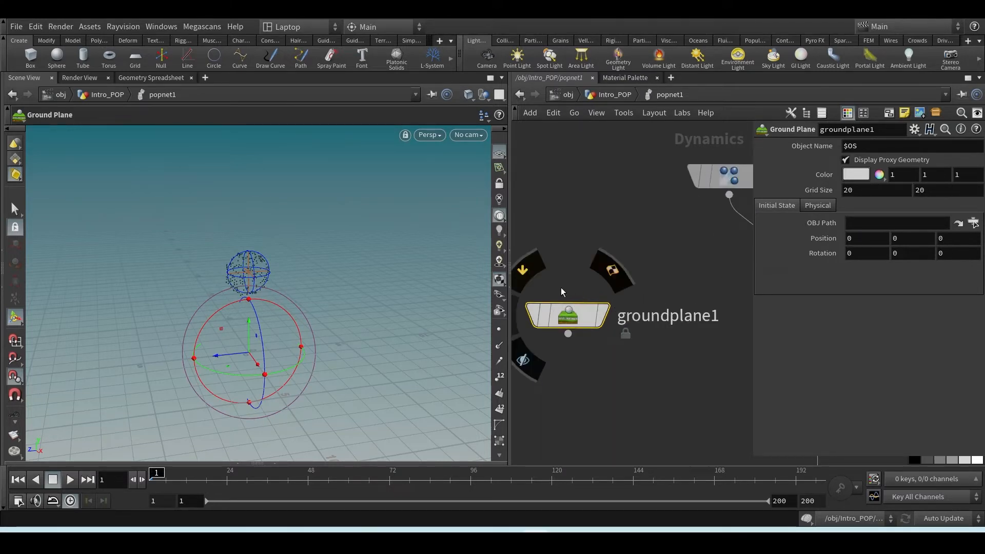
pyautogui.scroll(-2, 574, 299)
pyautogui.scroll(-2, 573, 296)
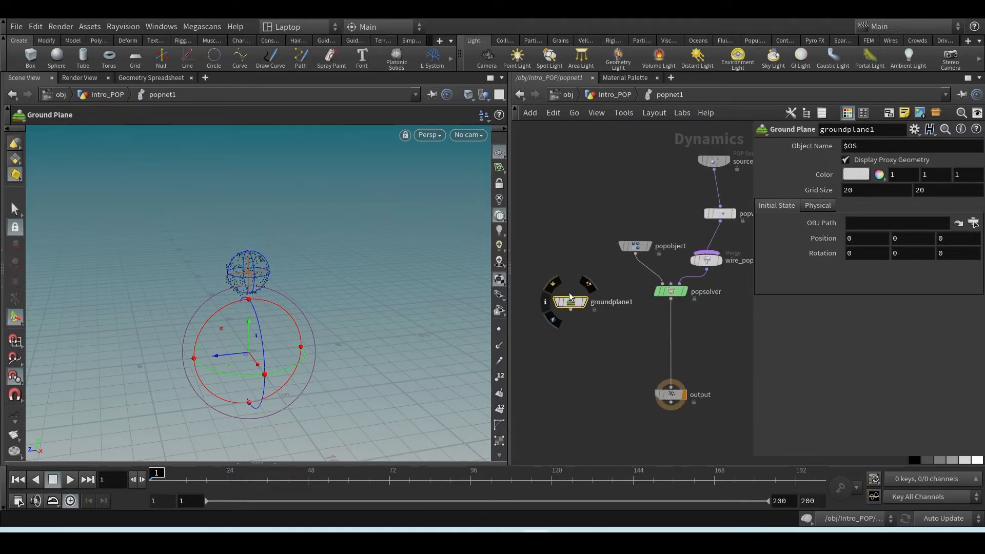
pyautogui.moveTo(586, 304); pyautogui.dragTo(543, 318)
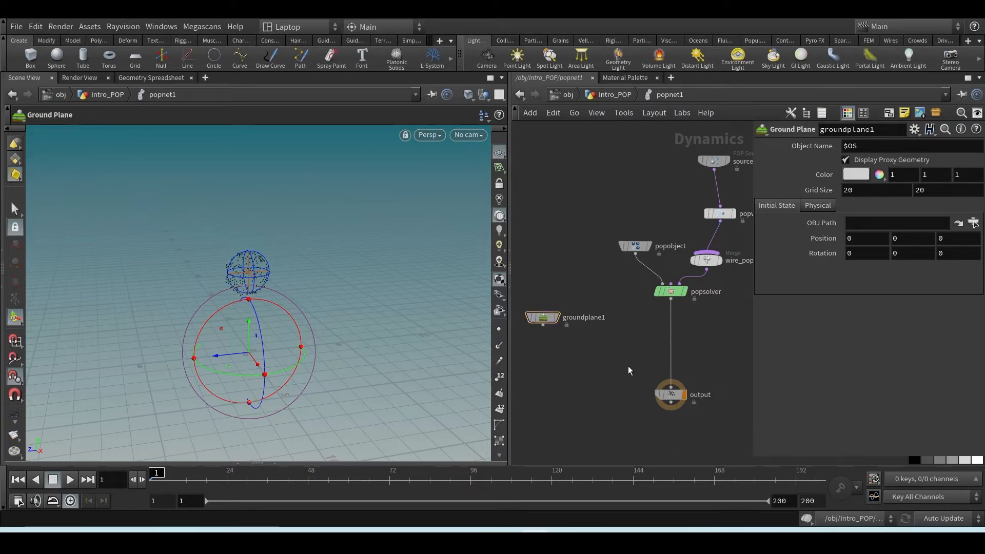
# Insert a Merge node on the wire between popsolver and output
pyautogui.press('Tab')
pyautogui.write('me')
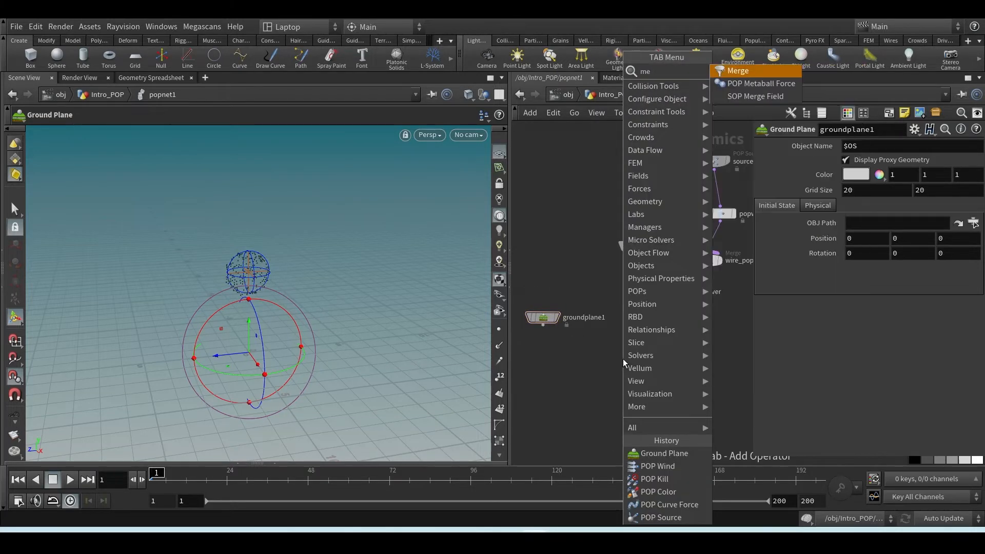
pyautogui.press('Return')
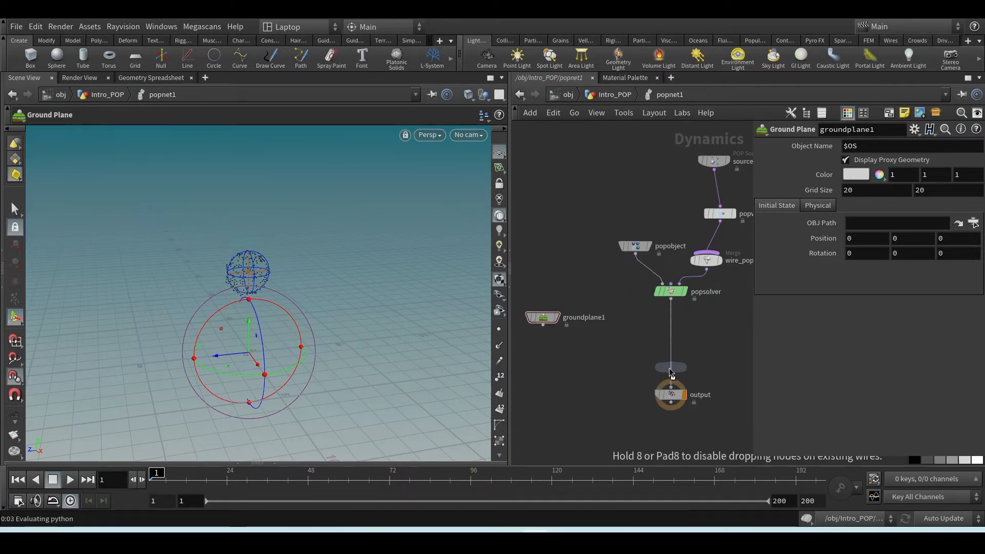
pyautogui.click(669, 367)
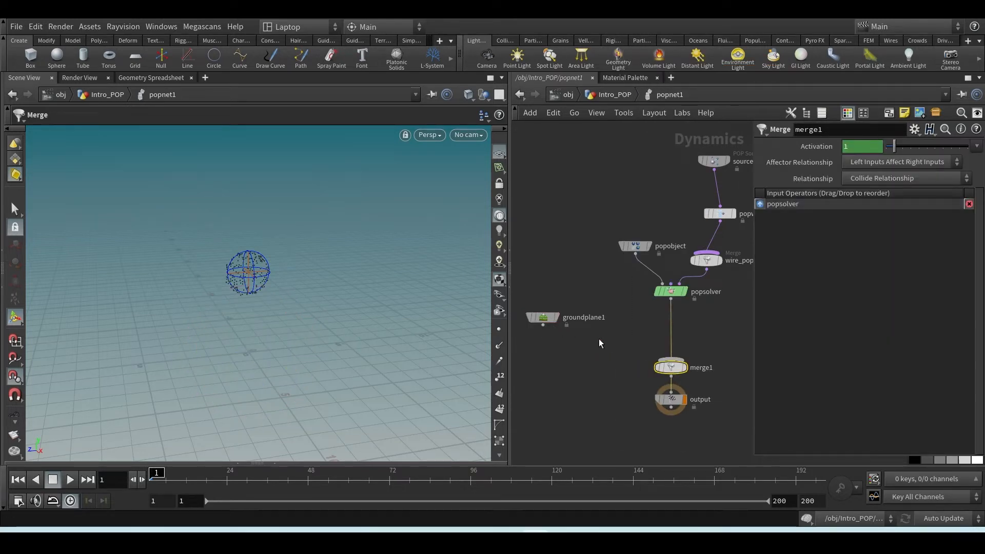
pyautogui.moveTo(668, 370); pyautogui.dragTo(654, 377)
# Rearrange groundplane1 and merge1, and wire groundplane1 into merge1 as its second input after popsolver
pyautogui.moveTo(551, 321); pyautogui.dragTo(598, 287)
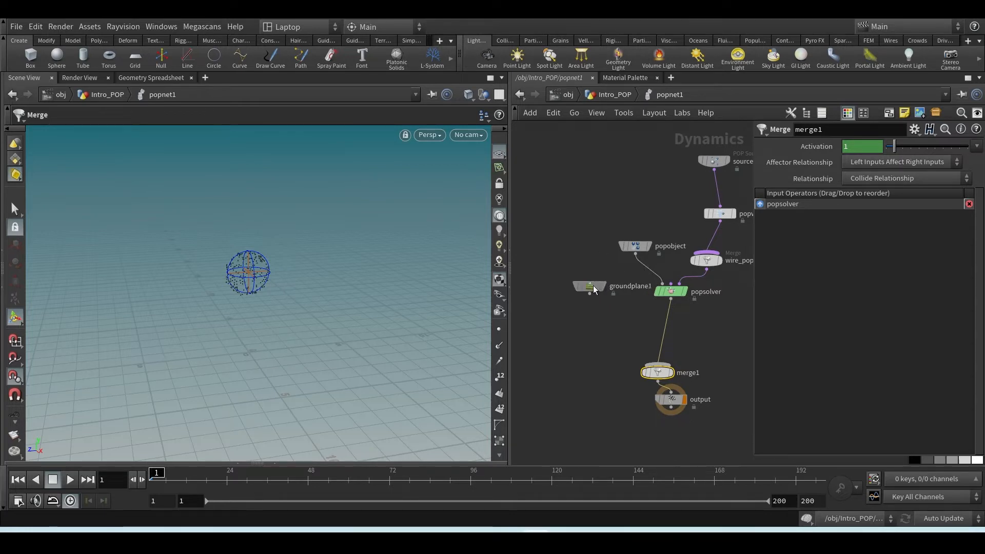
pyautogui.moveTo(594, 290); pyautogui.dragTo(554, 323)
pyautogui.moveTo(669, 374); pyautogui.dragTo(643, 271)
pyautogui.moveTo(550, 326); pyautogui.dragTo(669, 377)
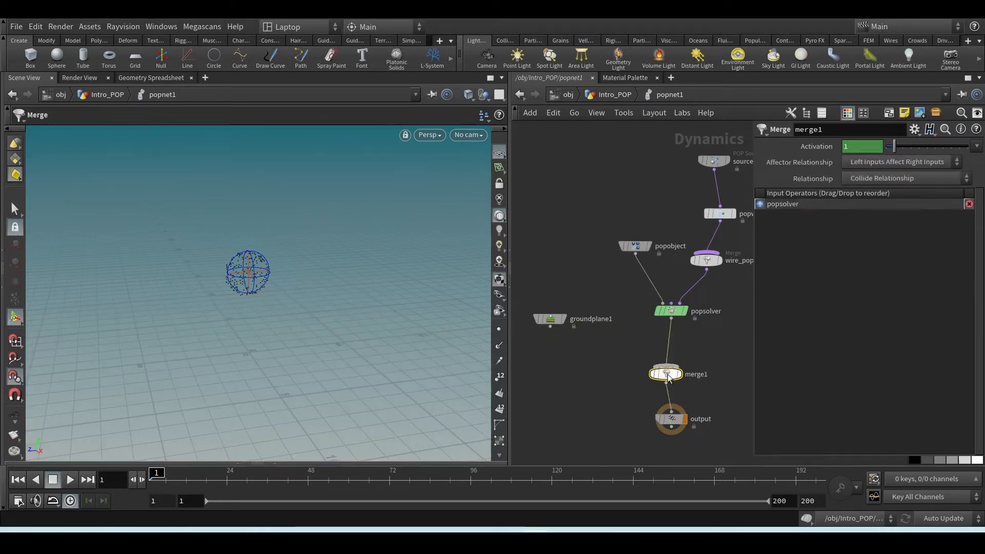
pyautogui.moveTo(550, 326); pyautogui.dragTo(683, 377)
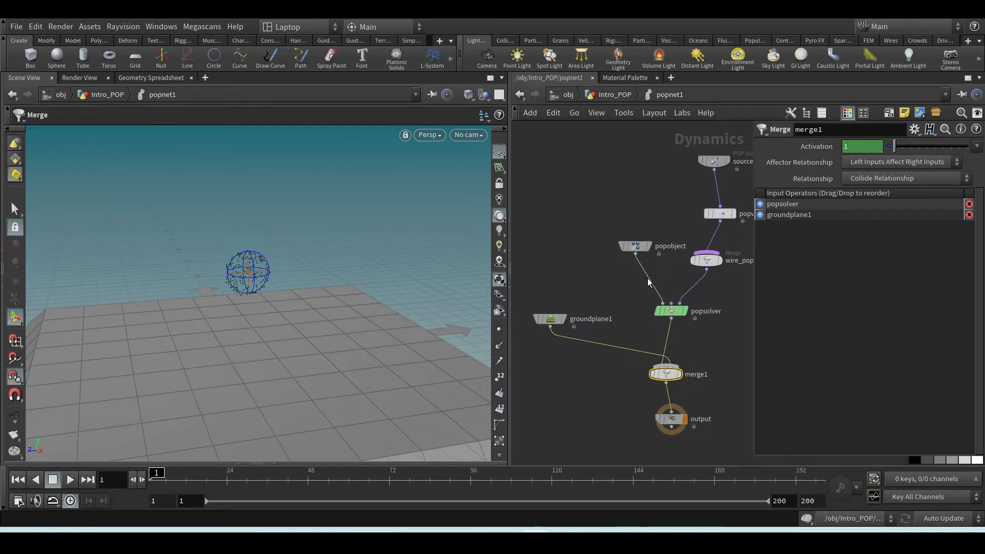
# Lay out the popnet1 nodes automatically and space merge1 and output farther below popsolver and groundplane1
pyautogui.scroll(-3, 672, 282)
pyautogui.moveTo(697, 205); pyautogui.dragTo(614, 328)
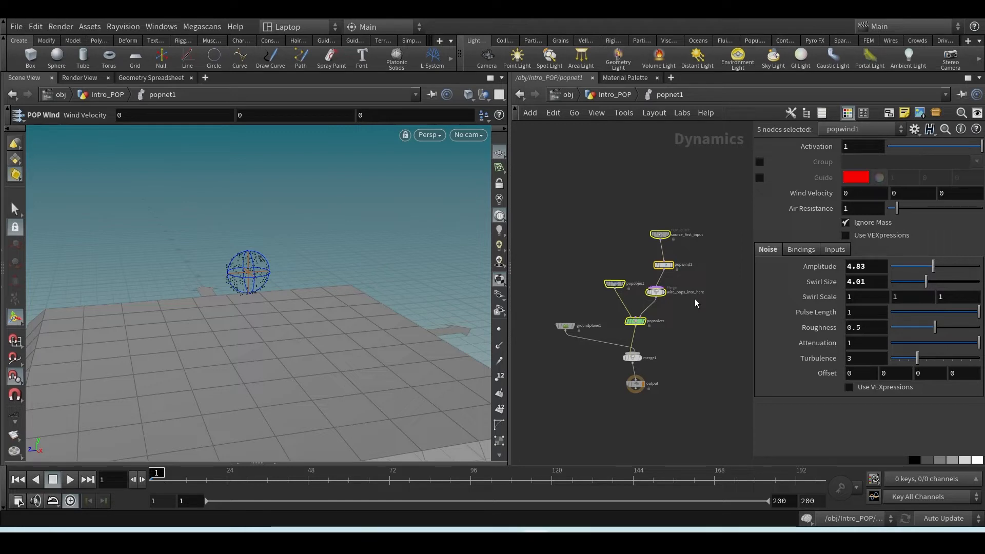
pyautogui.press('l')
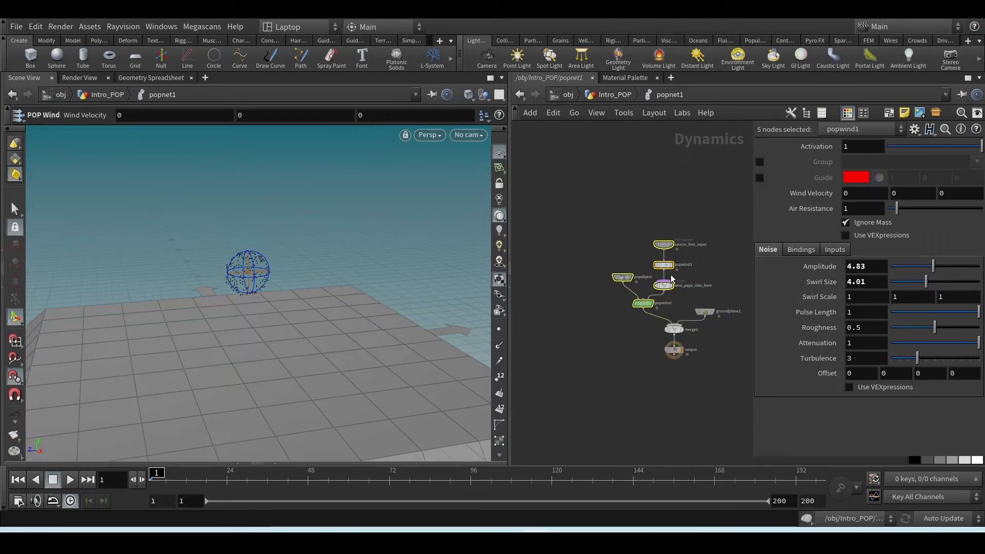
pyautogui.scroll(3, 703, 286)
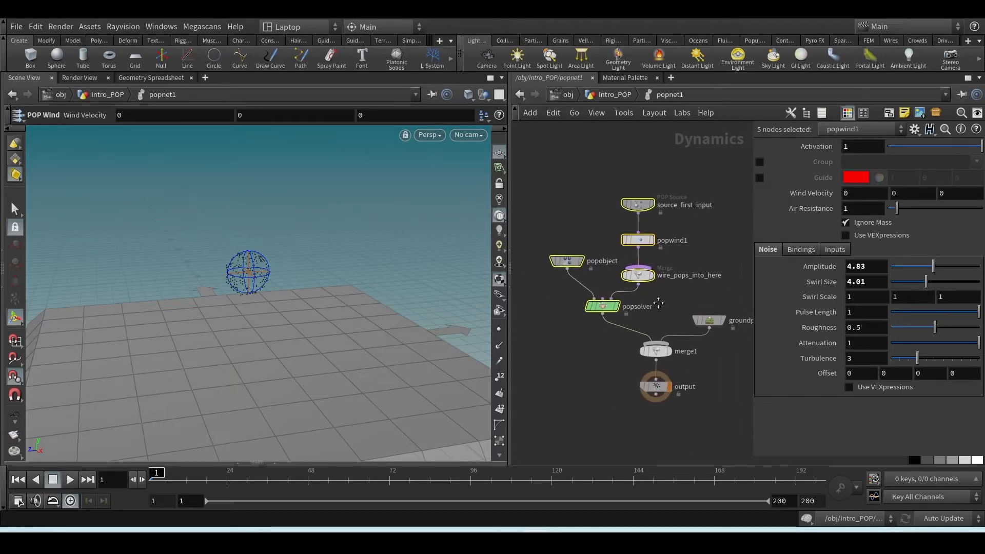
pyautogui.moveTo(658, 373); pyautogui.dragTo(658, 414)
pyautogui.moveTo(659, 344); pyautogui.dragTo(660, 377)
pyautogui.scroll(-2, 694, 349)
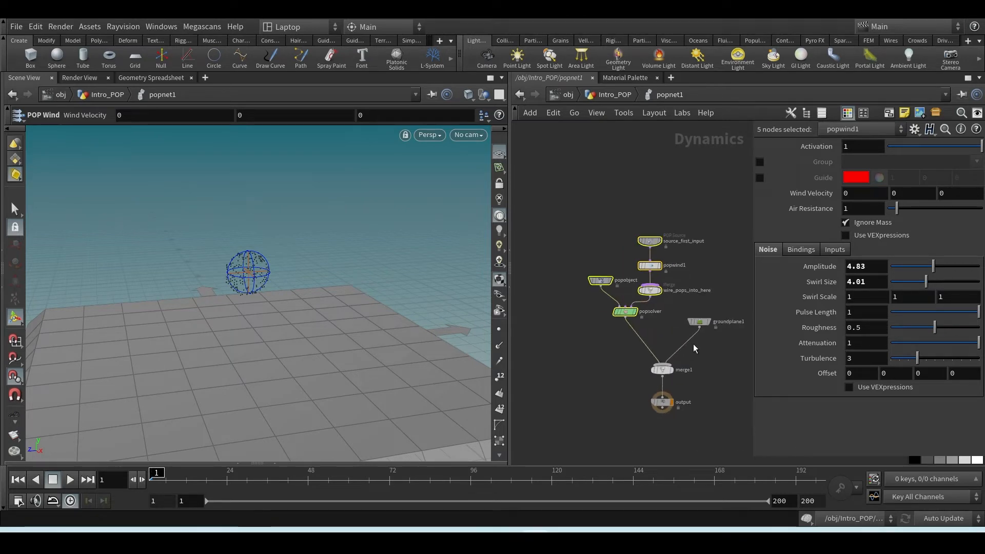
pyautogui.scroll(2, 690, 344)
pyautogui.moveTo(700, 305); pyautogui.dragTo(660, 306, button='middle')
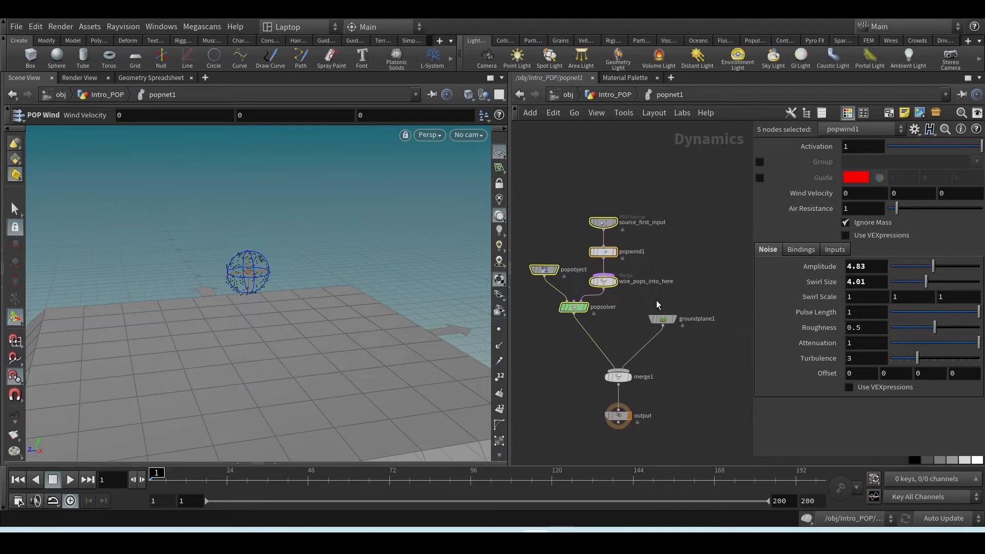
# Play the simulation to frame 59, inspect the particles above and below the ground plane, and display merge1's parameters
pyautogui.moveTo(695, 300); pyautogui.dragTo(646, 346)
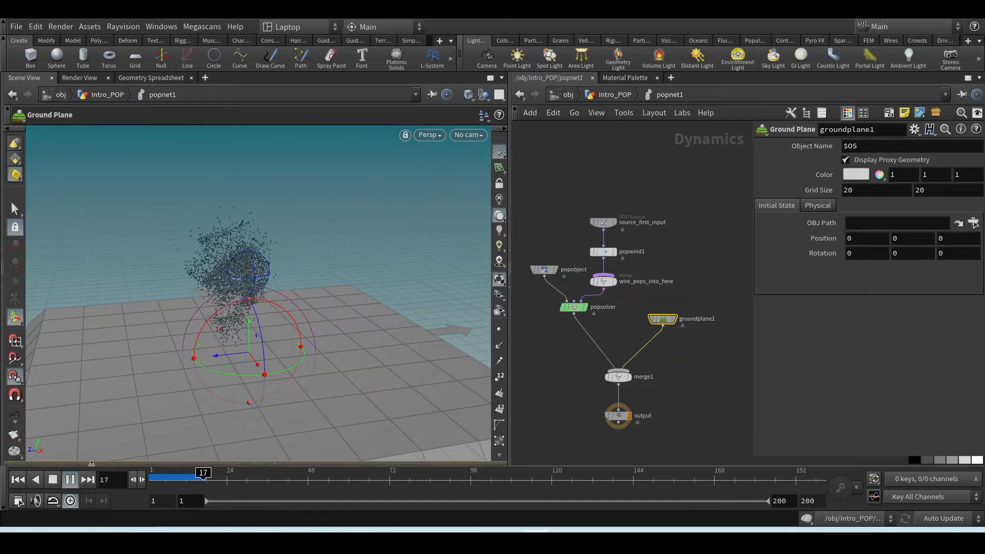
pyautogui.click(55, 480)
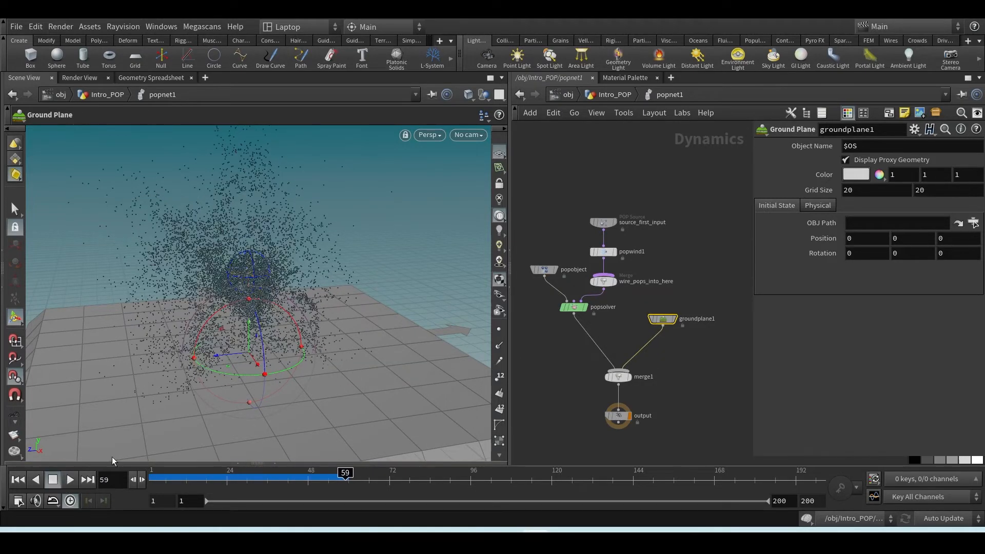
pyautogui.keyDown('alt'); pyautogui.moveTo(269, 426); pyautogui.dragTo(281, 395); pyautogui.keyUp('alt')
pyautogui.keyDown('alt'); pyautogui.moveTo(281, 395); pyautogui.dragTo(250, 221, button='middle'); pyautogui.keyUp('alt')
pyautogui.keyDown('alt'); pyautogui.moveTo(250, 222); pyautogui.dragTo(284, 228); pyautogui.keyUp('alt')
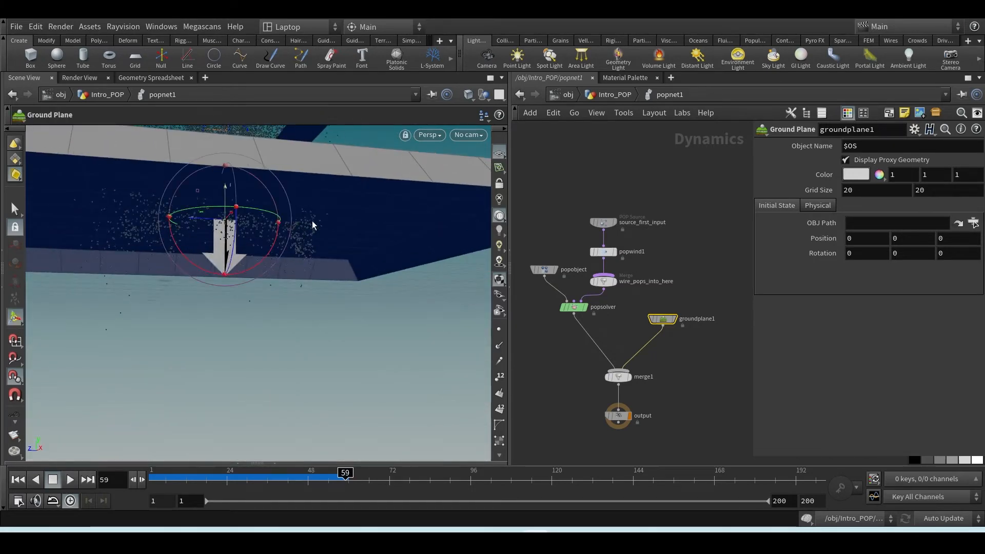
pyautogui.press('Escape')
pyautogui.moveTo(294, 274); pyautogui.dragTo(318, 272)
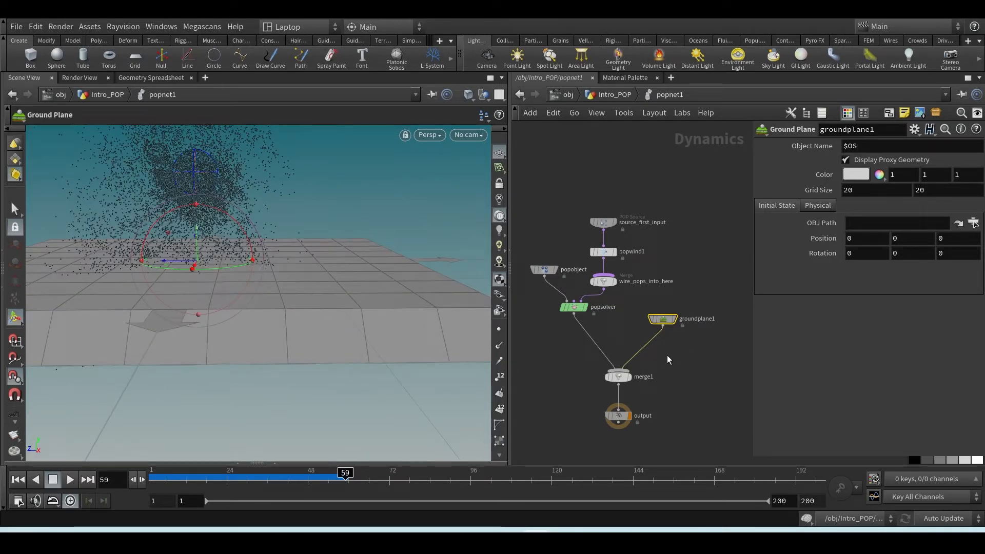
pyautogui.moveTo(649, 373); pyautogui.dragTo(579, 396)
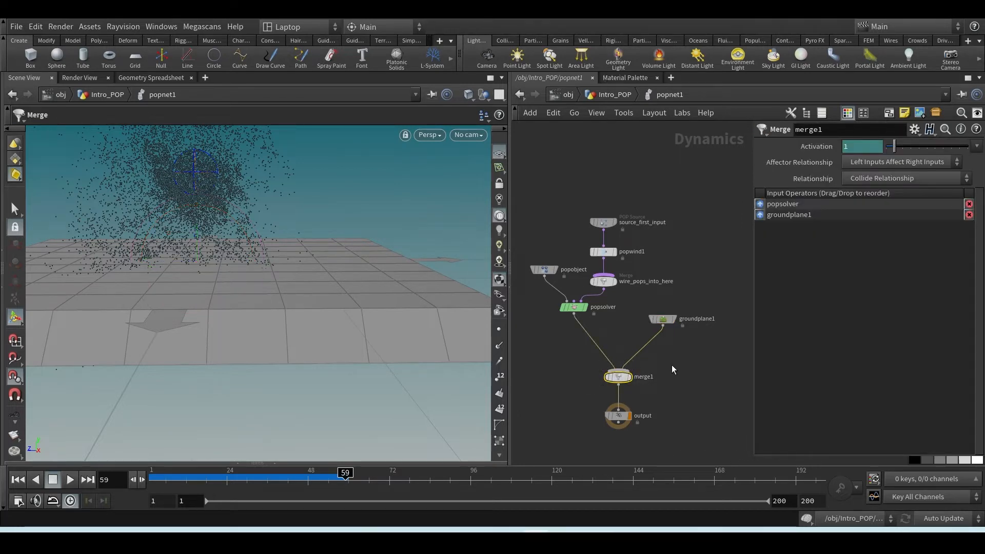
# Go up to the Intro_POP level and add an unconnected Merge node to the right of the sphere node chain
pyautogui.click(614, 95)
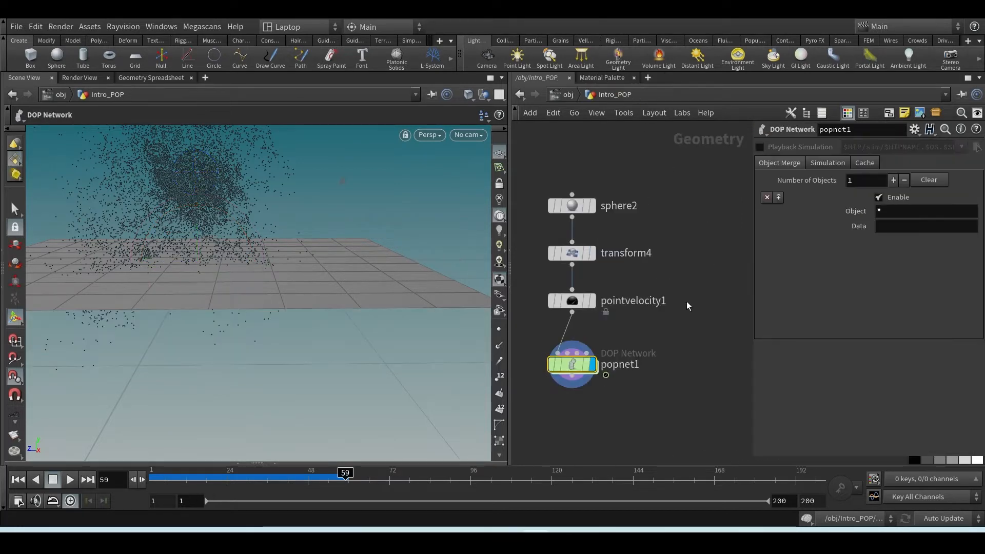
pyautogui.press('Tab')
pyautogui.write('mer')
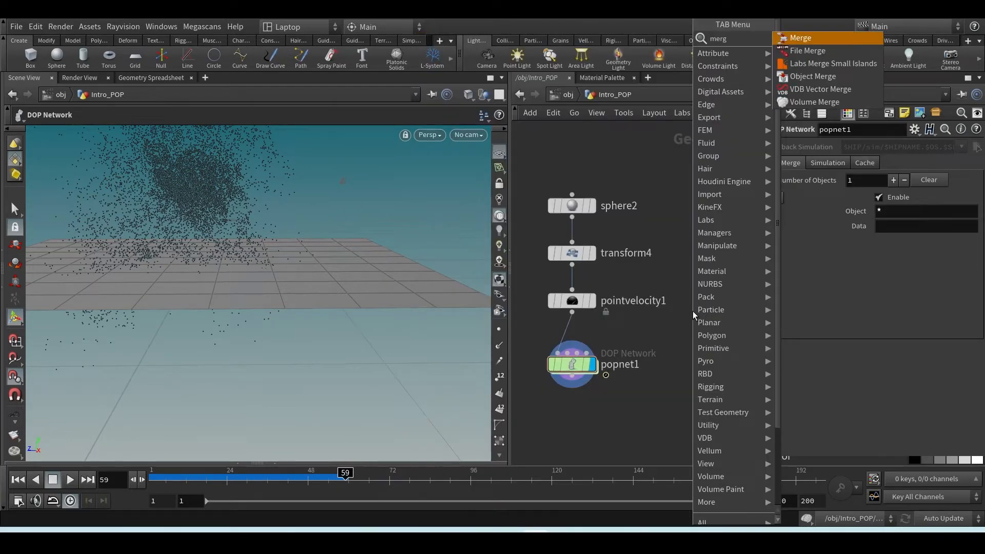
pyautogui.press('Return')
pyautogui.click(710, 283)
pyautogui.moveTo(708, 226); pyautogui.dragTo(631, 232, button='middle')
pyautogui.moveTo(674, 232); pyautogui.dragTo(620, 328)
pyautogui.moveTo(616, 355); pyautogui.dragTo(694, 321, button='middle')
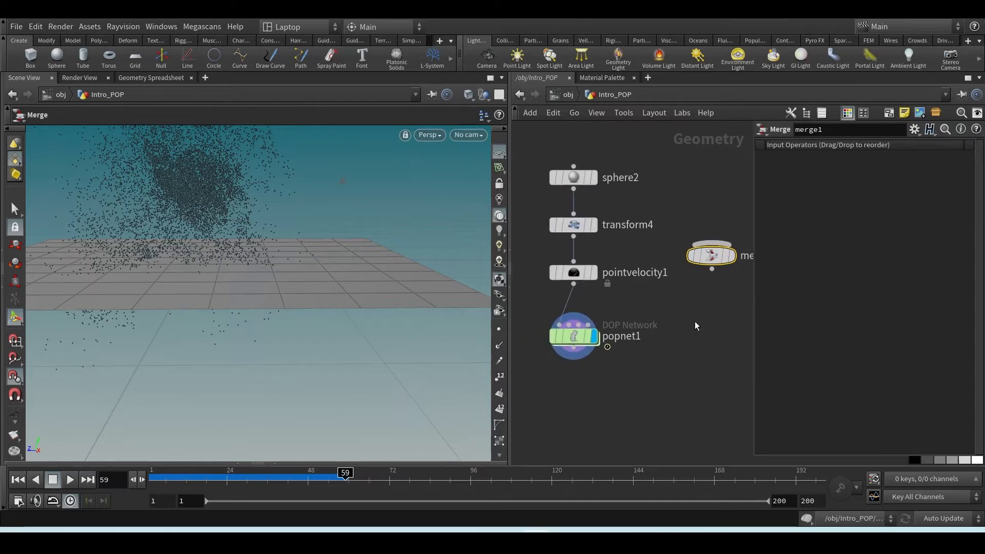
# Return inside popnet1 and move groundplane1 to the left of popsolver, keeping it wired to merge1
pyautogui.doubleClick(577, 337)
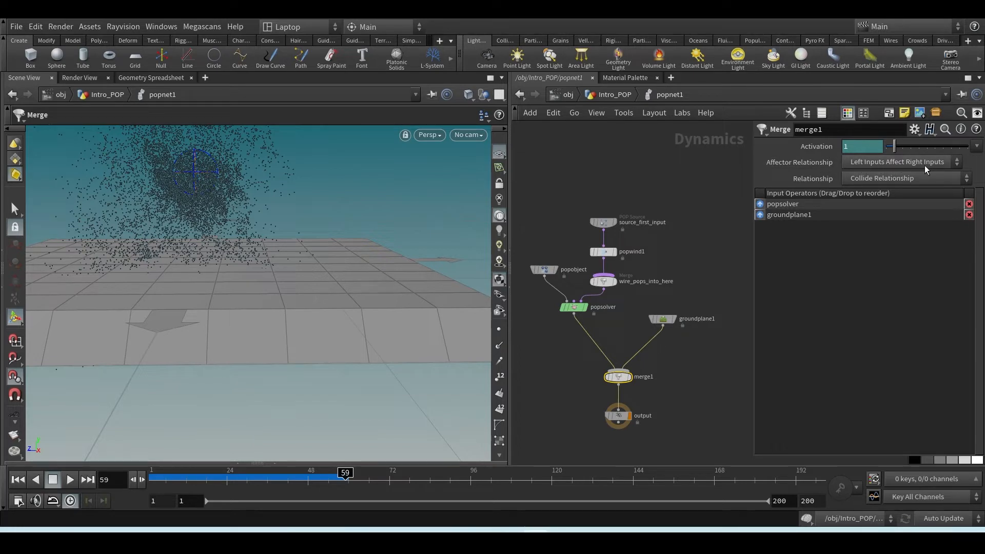
pyautogui.scroll(3, 626, 388)
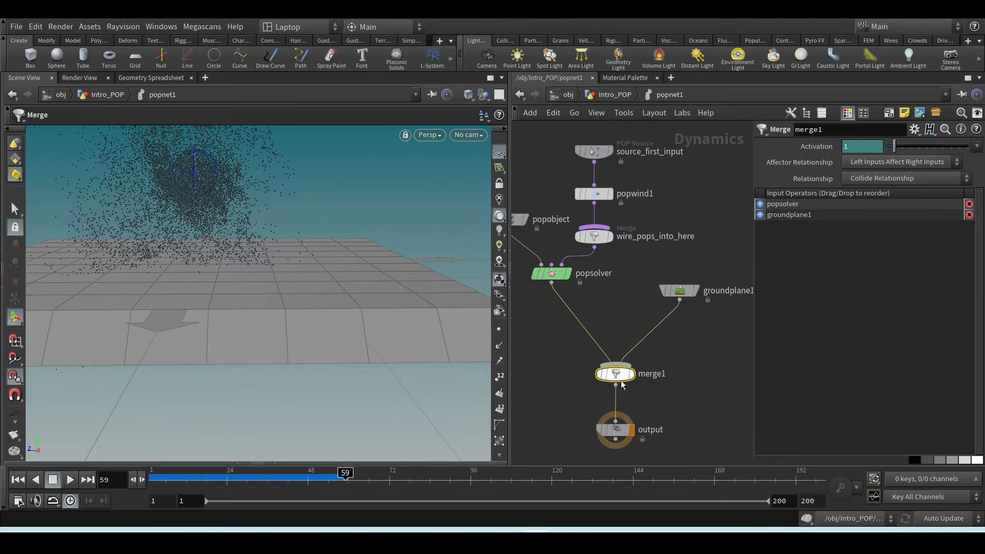
pyautogui.moveTo(673, 295); pyautogui.dragTo(551, 315)
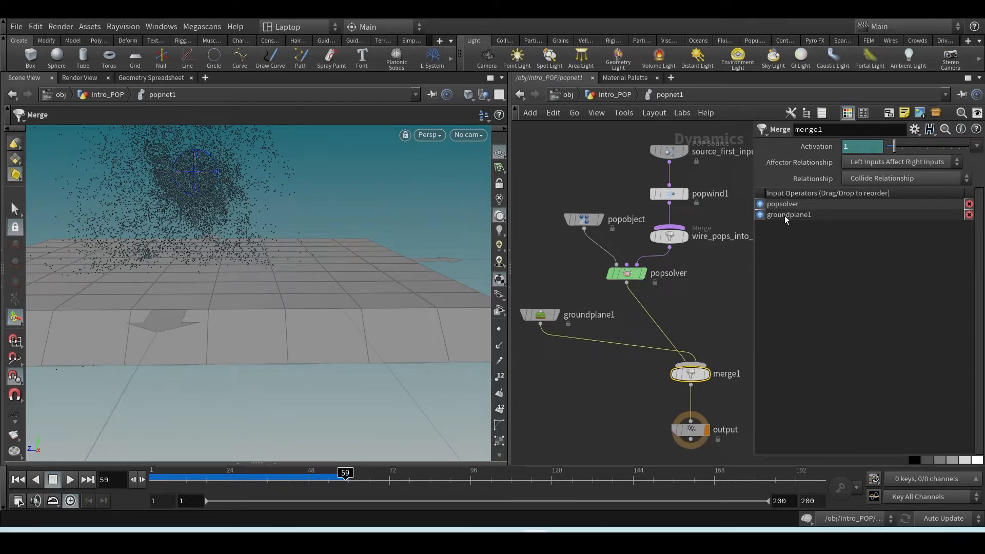
# Try placing groundplane1 ahead of popsolver in merge1's input order, and undo the reordering
pyautogui.moveTo(761, 220); pyautogui.dragTo(763, 207)
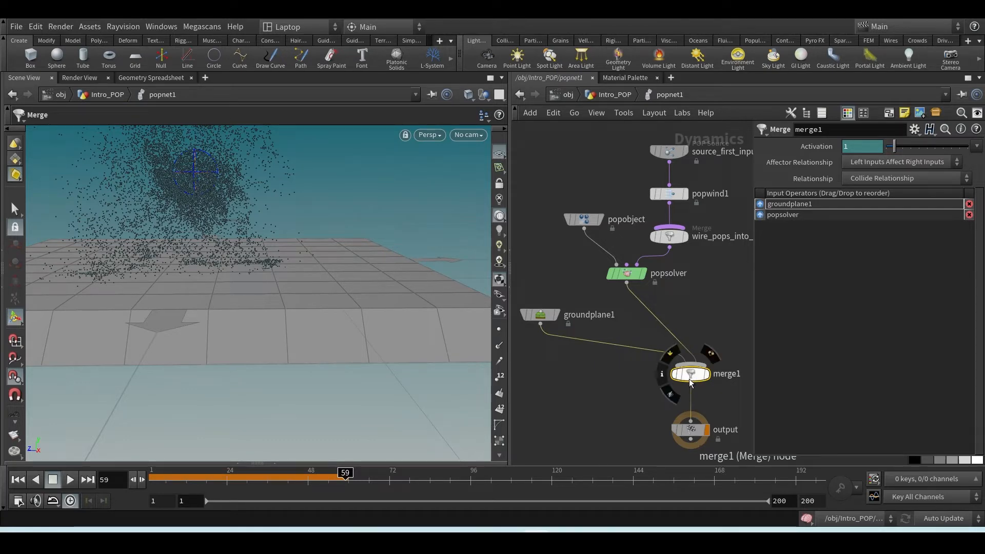
pyautogui.hotkey('ctrl', 'z')
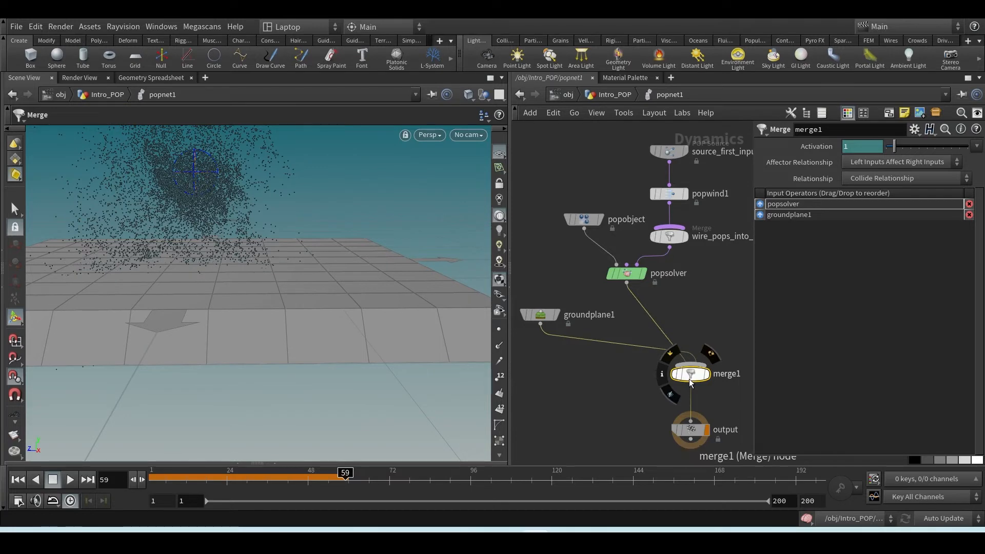
# Reverse merge1's input order so groundplane1 comes before popsolver, and replay the simulation from the first frame to check the collision
pyautogui.hotkey('shift', 'r')
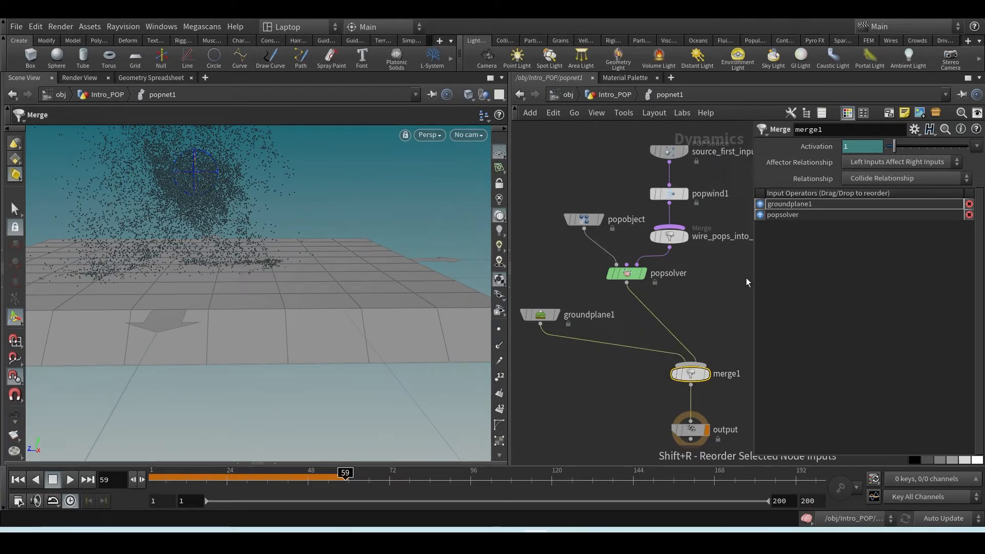
pyautogui.click(19, 478)
pyautogui.click(69, 478)
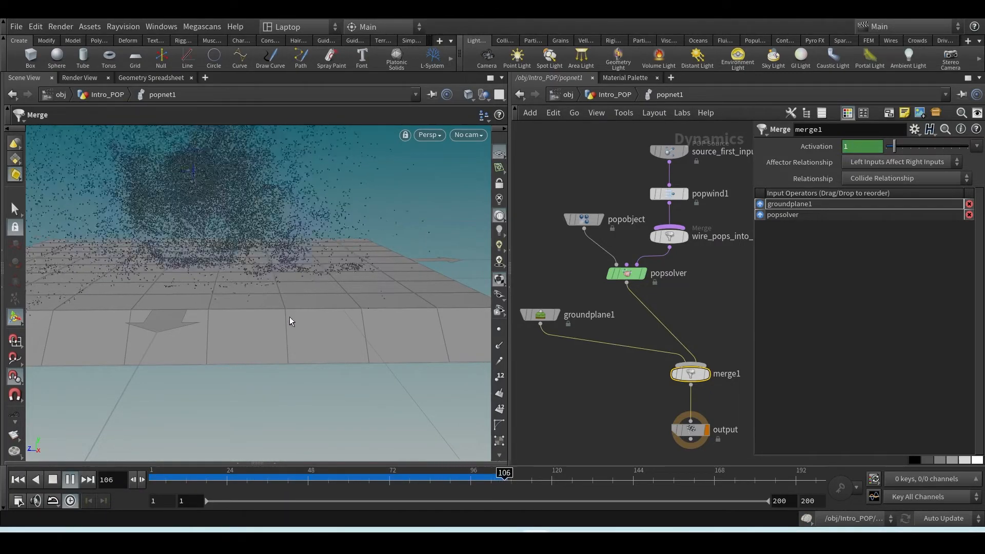
pyautogui.click(55, 479)
pyautogui.keyDown('alt'); pyautogui.moveTo(244, 354); pyautogui.dragTo(228, 341, button='right'); pyautogui.keyUp('alt')
pyautogui.moveTo(228, 341); pyautogui.dragTo(259, 351)
pyautogui.moveTo(263, 392); pyautogui.dragTo(239, 331)
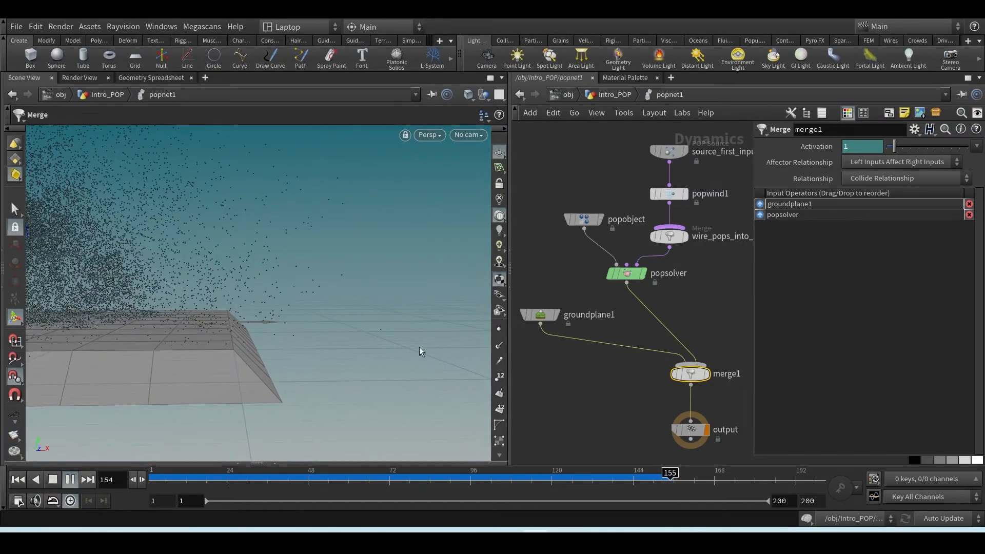
pyautogui.click(54, 479)
# Examine the ground plane's extent and the particle source from above, from far away and from the side
pyautogui.scroll(-5, 329, 312)
pyautogui.moveTo(326, 316); pyautogui.dragTo(281, 399)
pyautogui.press('Return')
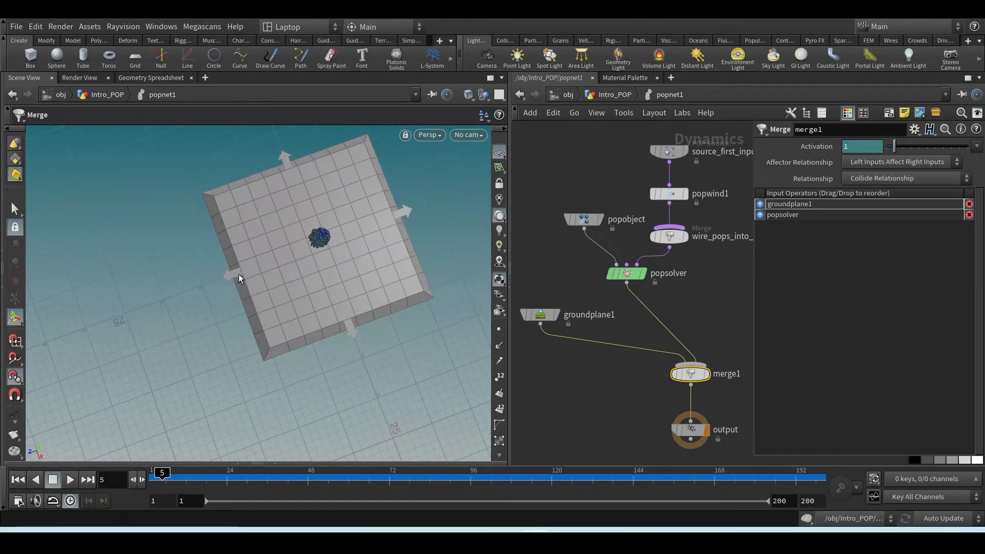
pyautogui.keyDown('alt'); pyautogui.scroll(-7, 249, 340); pyautogui.keyUp('alt')
pyautogui.keyDown('alt'); pyautogui.scroll(-3, 249, 340); pyautogui.keyUp('alt')
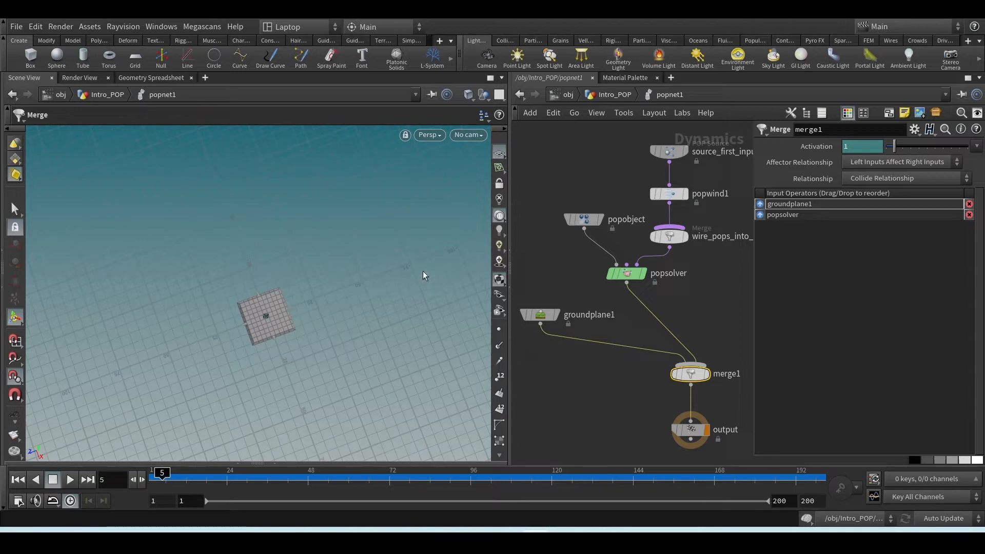
pyautogui.keyDown('alt'); pyautogui.moveTo(387, 310); pyautogui.dragTo(358, 217); pyautogui.keyUp('alt')
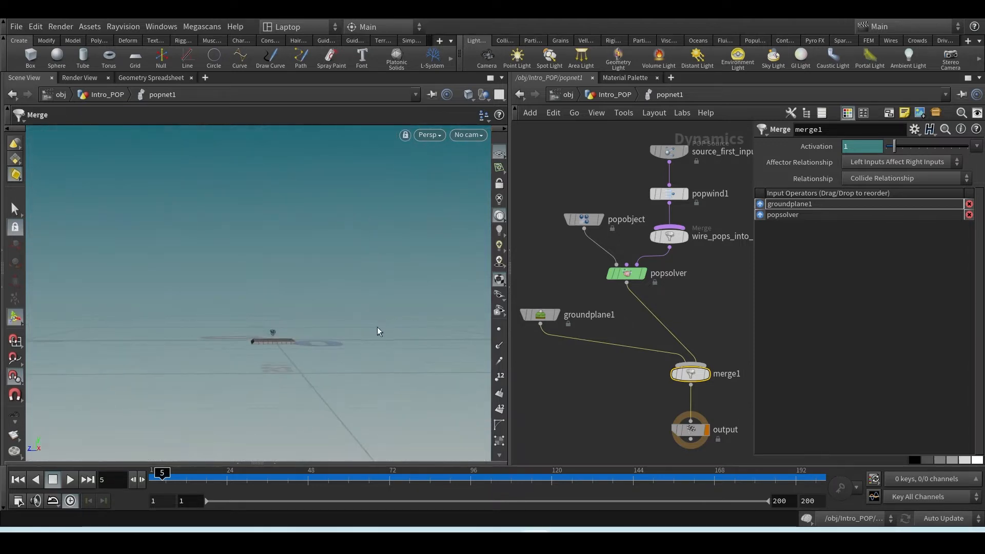
pyautogui.keyDown('alt'); pyautogui.scroll(9, 301, 336); pyautogui.keyUp('alt')
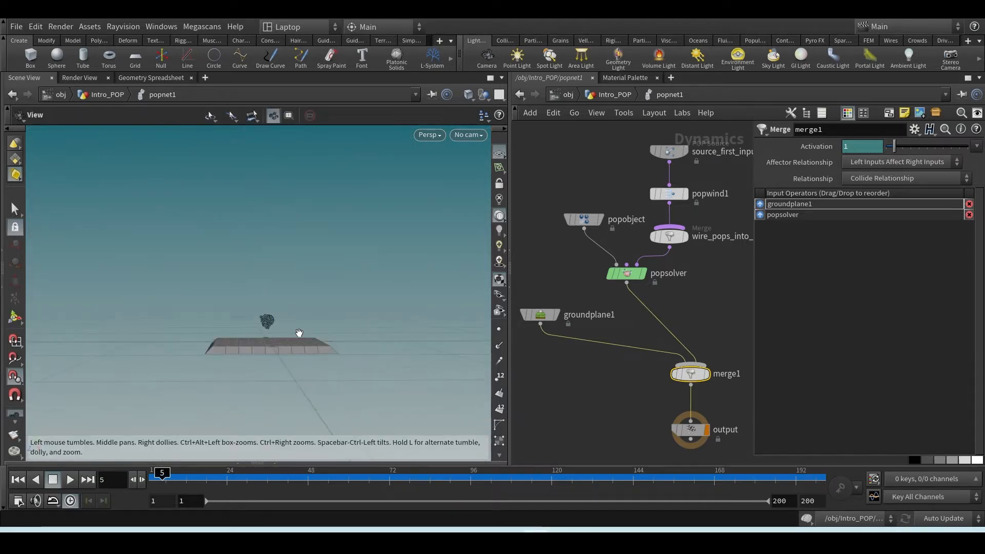
pyautogui.keyDown('alt'); pyautogui.moveTo(223, 348); pyautogui.dragTo(283, 355, button='middle'); pyautogui.keyUp('alt')
pyautogui.keyDown('alt'); pyautogui.moveTo(283, 356); pyautogui.dragTo(277, 373); pyautogui.keyUp('alt')
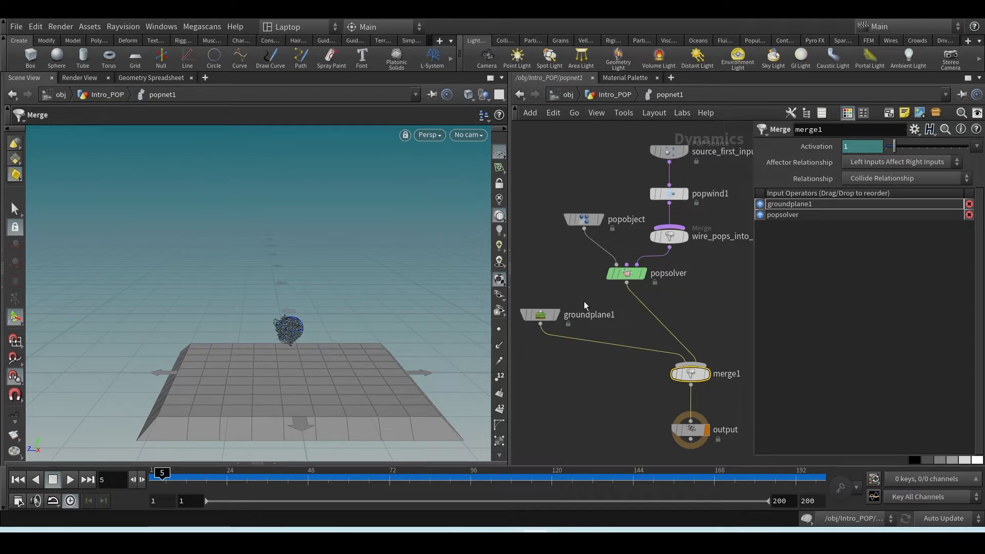
# Line up the merge1 and output nodes vertically beneath popsolver
pyautogui.moveTo(578, 281); pyautogui.dragTo(530, 337)
pyautogui.press('h')
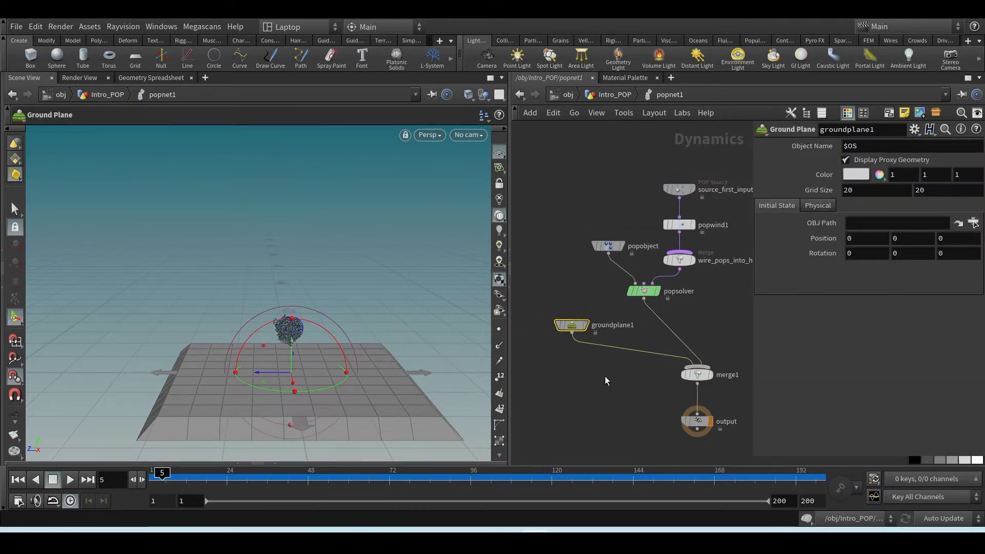
pyautogui.moveTo(645, 378); pyautogui.dragTo(619, 365, button='middle')
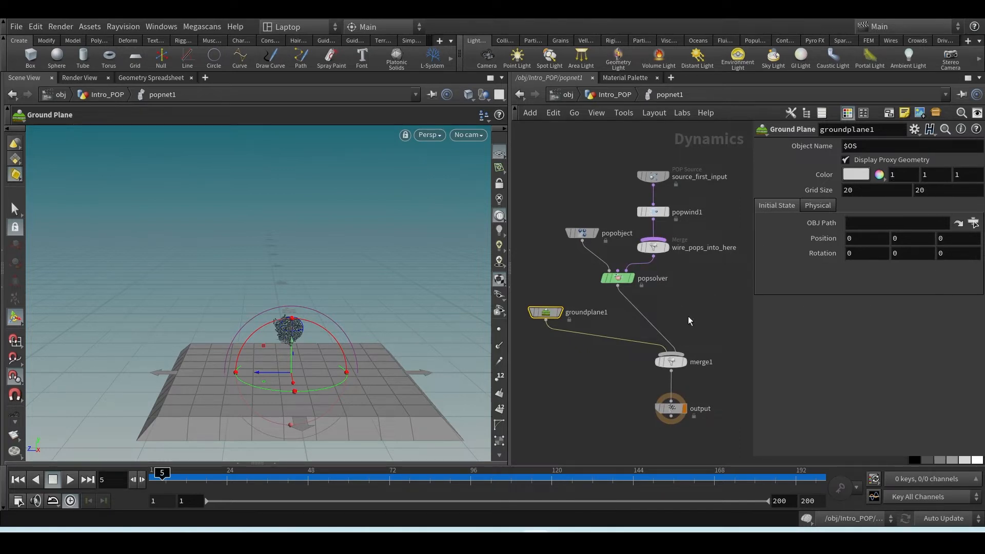
pyautogui.moveTo(672, 361); pyautogui.dragTo(637, 350)
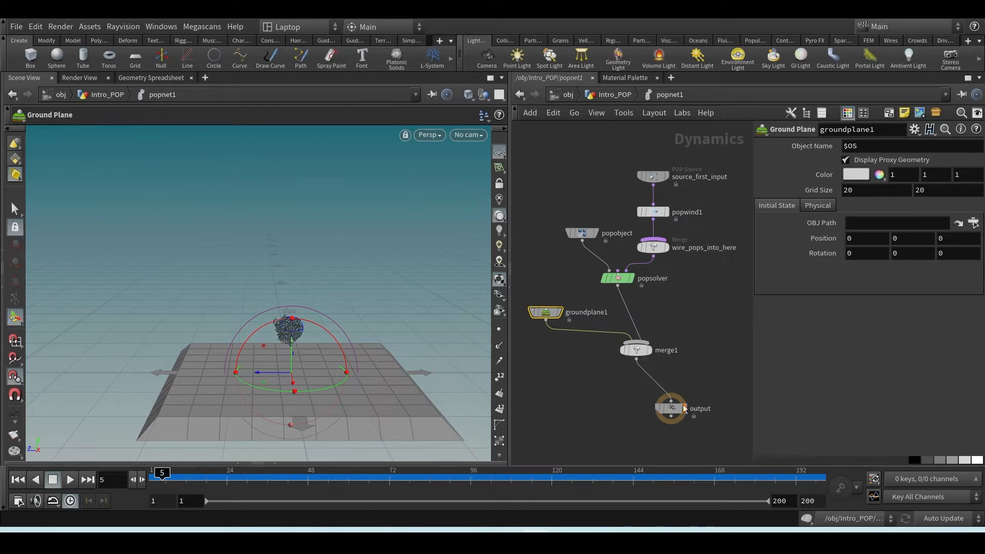
pyautogui.moveTo(673, 411); pyautogui.dragTo(628, 413)
pyautogui.moveTo(635, 350); pyautogui.dragTo(617, 351)
pyautogui.moveTo(628, 412); pyautogui.dragTo(621, 393)
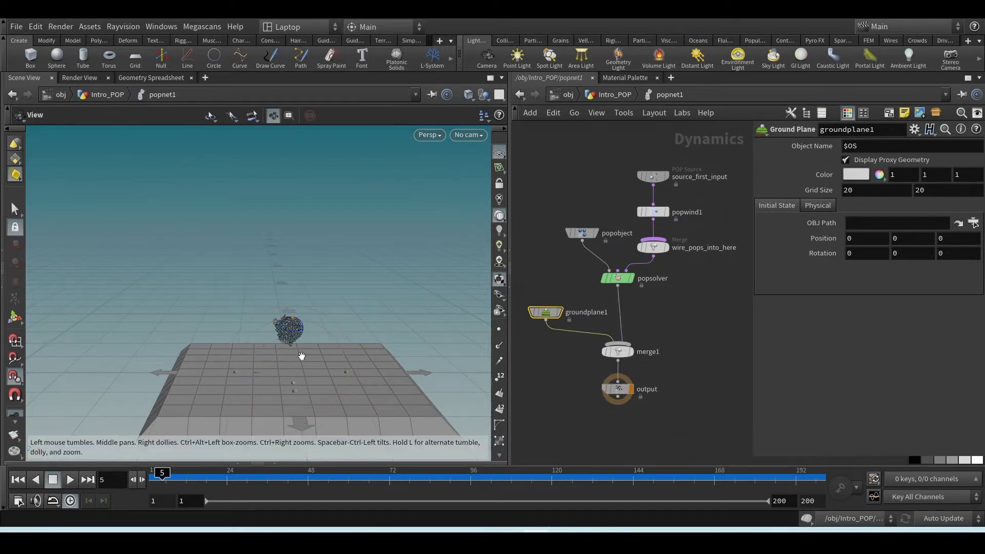
# Go up to the Intro_POP level and add a Test Geometry: Pig Head node to the right of the sphere chain
pyautogui.scroll(5, 299, 353)
pyautogui.scroll(-8, 283, 337)
pyautogui.moveTo(285, 336)
pyautogui.mouseDown()
pyautogui.moveTo(319, 329)
pyautogui.moveTo(303, 334)
pyautogui.mouseUp()
pyautogui.press('Return')
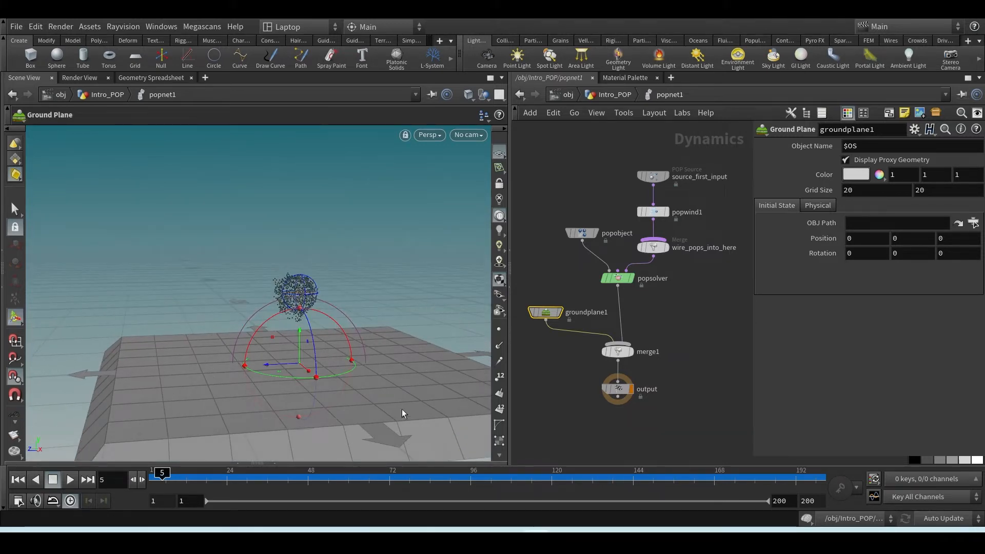
pyautogui.click(610, 94)
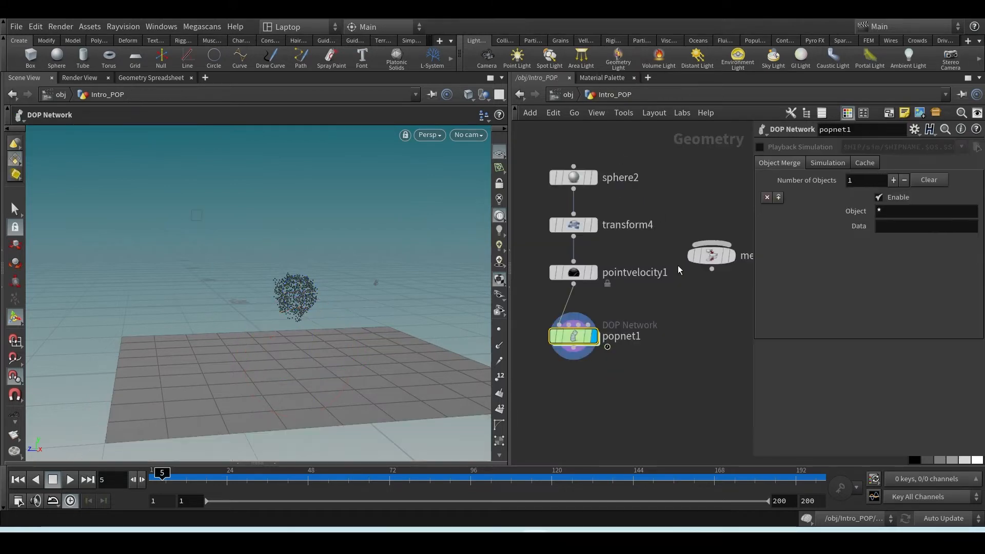
pyautogui.press('Tab')
pyautogui.write('test')
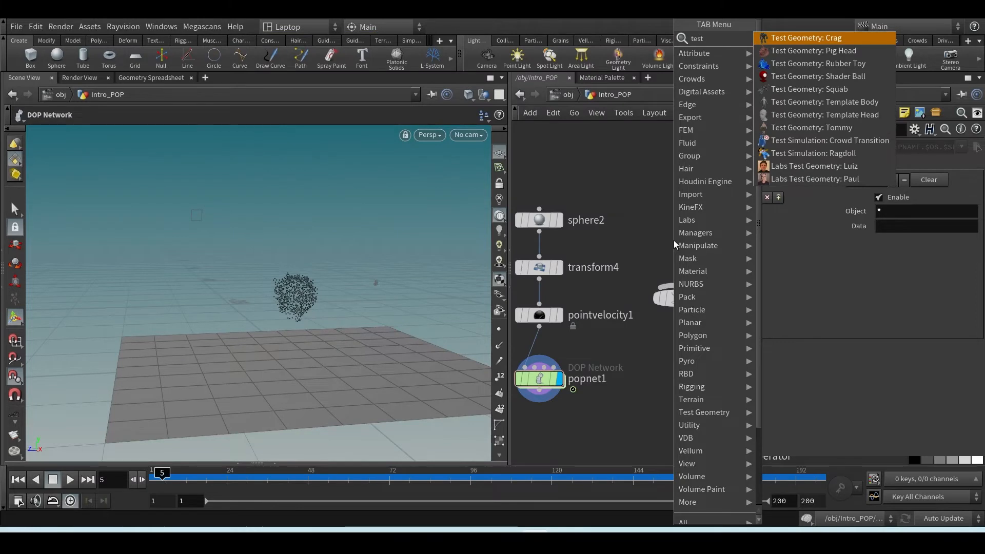
pyautogui.press('Down')
pyautogui.press('Return')
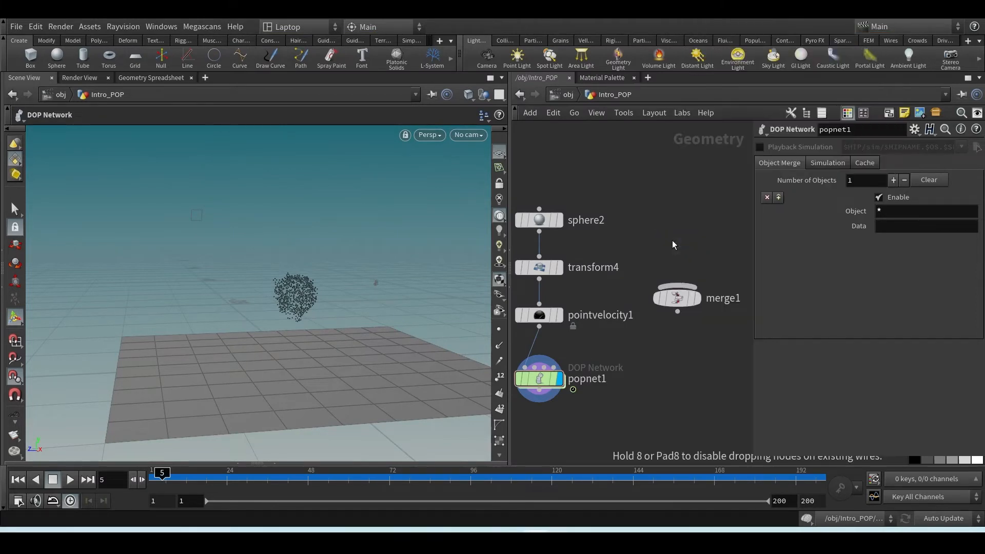
pyautogui.click(672, 240)
# Wire the pig head node's output into the second input of popnet1
pyautogui.moveTo(671, 253); pyautogui.dragTo(566, 368)
pyautogui.hotkey('ctrl', 'z')
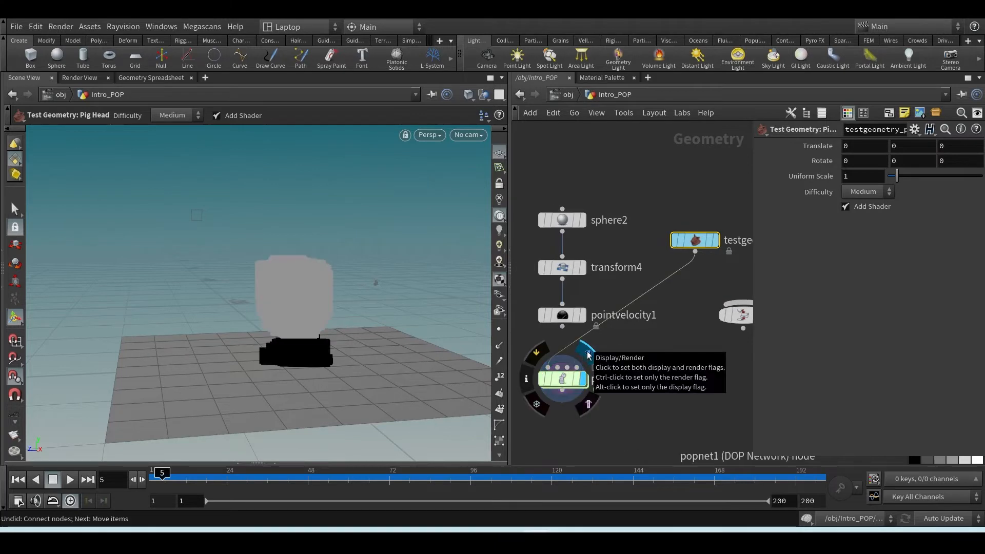
pyautogui.moveTo(695, 251); pyautogui.dragTo(572, 383)
# Enter popnet1 and move groundplane1 farther left of the solver chain
pyautogui.doubleClick(570, 380)
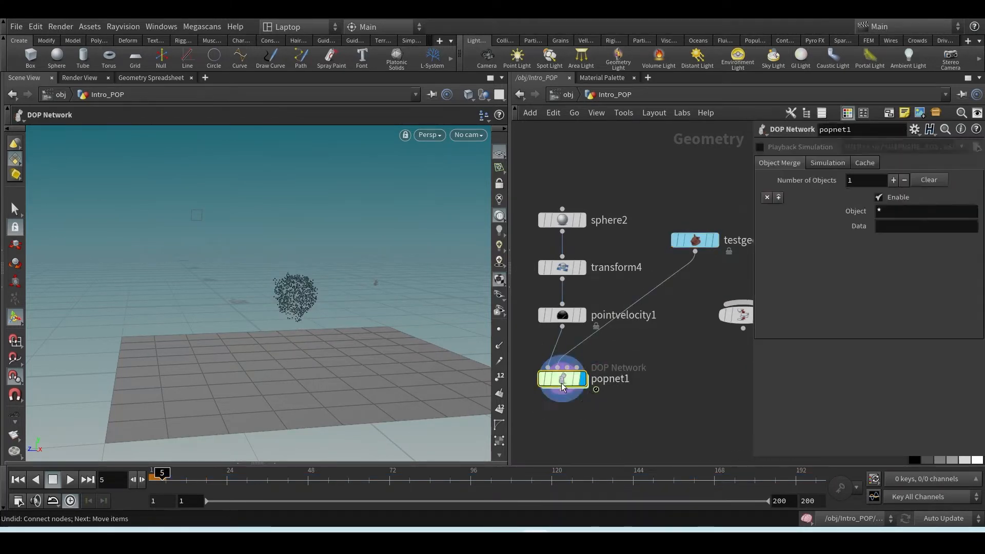
pyautogui.moveTo(588, 369); pyautogui.dragTo(627, 353, button='middle')
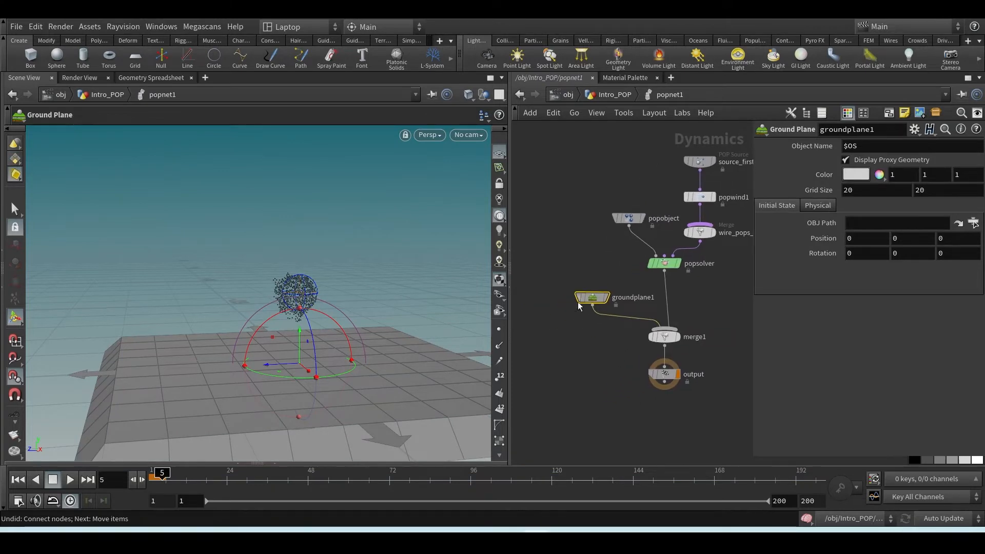
pyautogui.moveTo(579, 305); pyautogui.dragTo(530, 306)
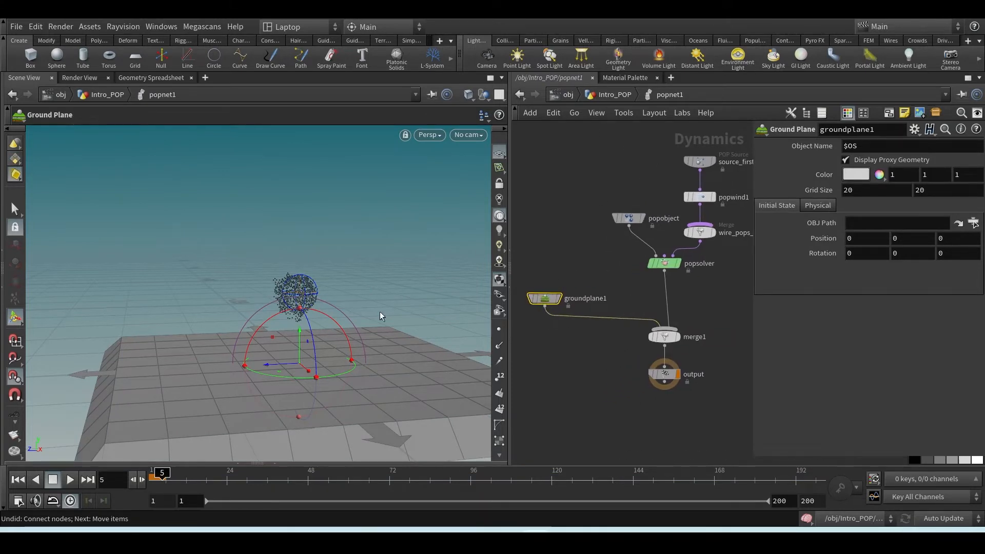
# Return to the Intro_POP level and insert a Transform node on the wire between the pig head and popnet1
pyautogui.click(622, 98)
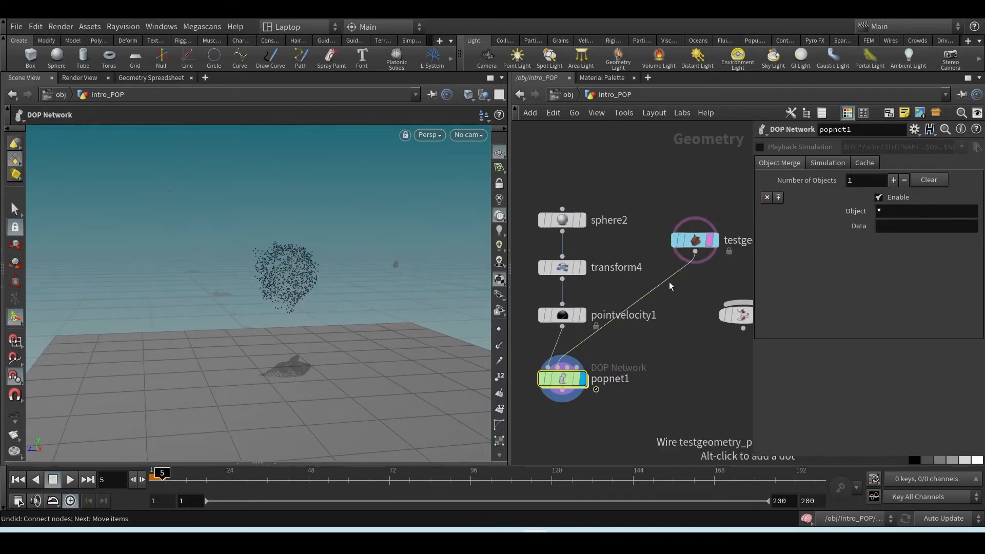
pyautogui.press('Tab')
pyautogui.write('tran')
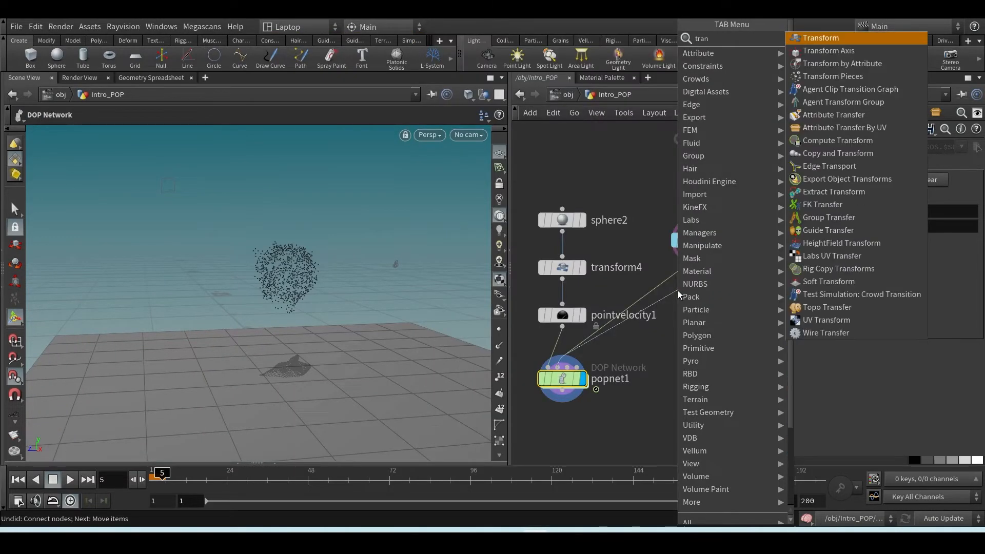
pyautogui.press('Return')
pyautogui.click(678, 290)
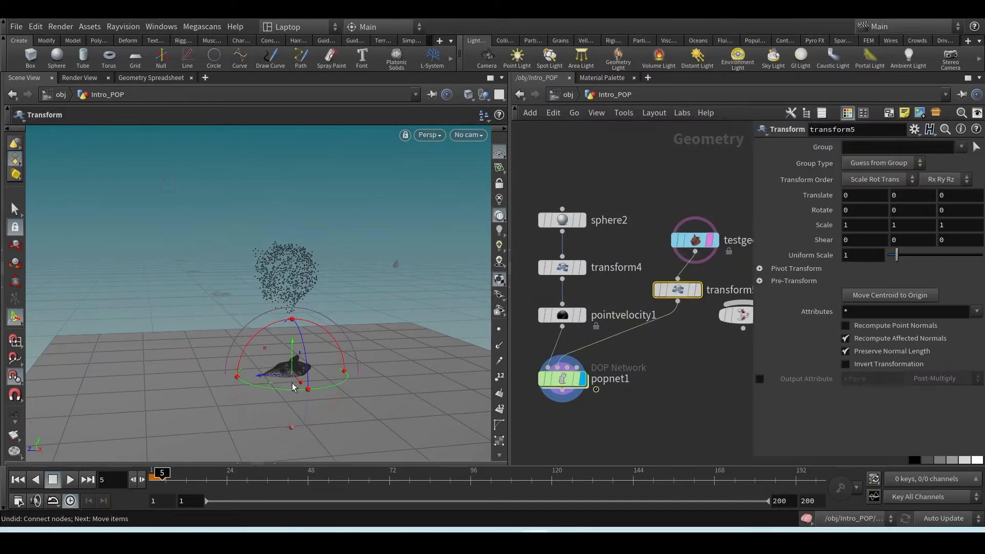
# Raise the pig head above the ground with the new Transform node to a Y translation of about 2.02
pyautogui.moveTo(298, 344); pyautogui.dragTo(260, 327)
pyautogui.scroll(4, 310, 330)
pyautogui.scroll(-5, 308, 328)
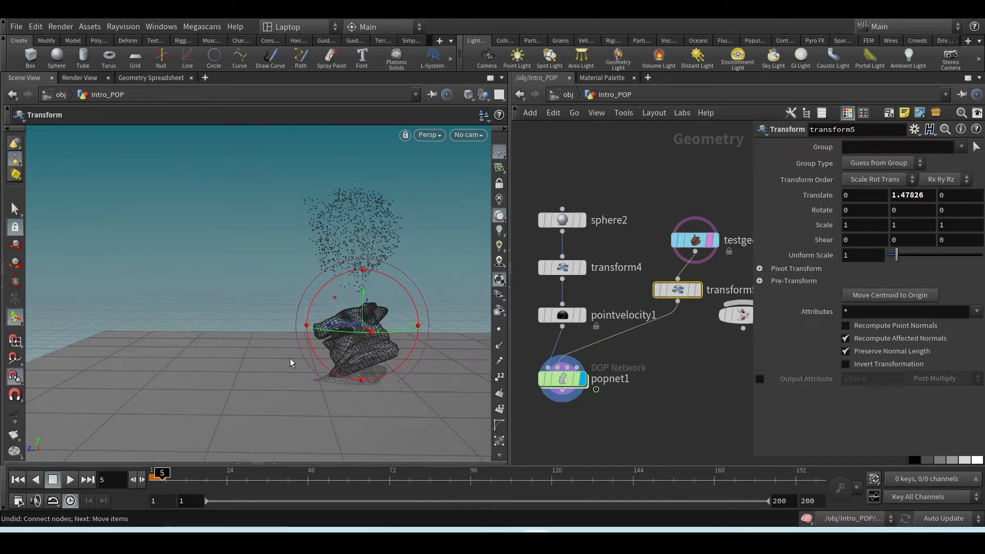
pyautogui.moveTo(362, 296); pyautogui.dragTo(359, 323)
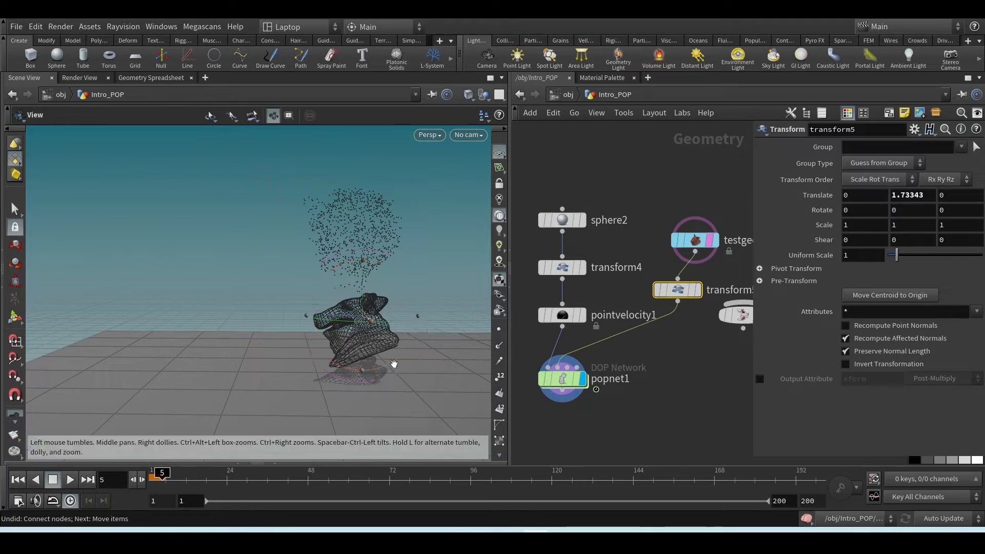
pyautogui.keyDown('alt'); pyautogui.moveTo(392, 362); pyautogui.dragTo(423, 360); pyautogui.keyUp('alt')
pyautogui.scroll(1, 432, 352)
pyautogui.keyDown('alt'); pyautogui.moveTo(432, 352); pyautogui.dragTo(359, 370, button='middle'); pyautogui.keyUp('alt')
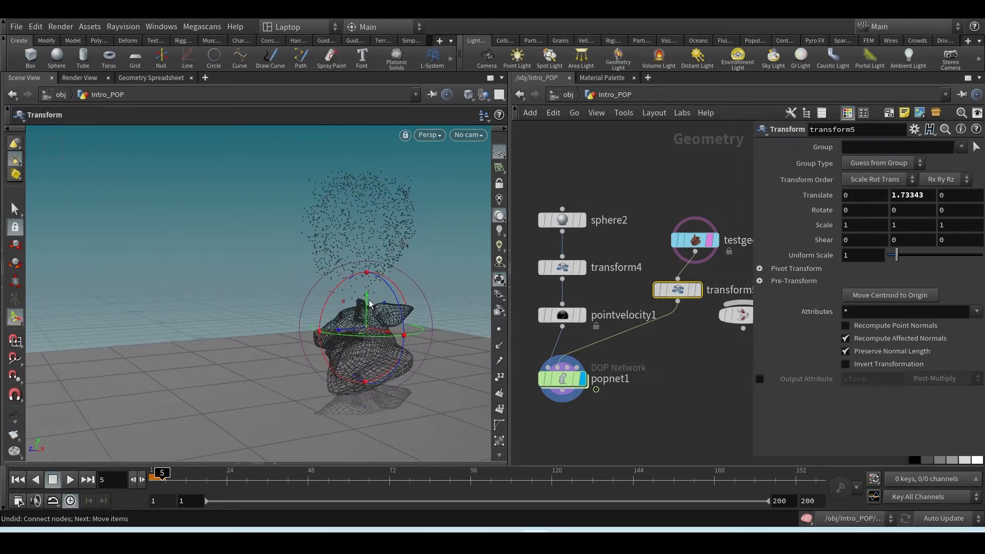
pyautogui.moveTo(369, 304); pyautogui.dragTo(368, 290)
pyautogui.press('Escape')
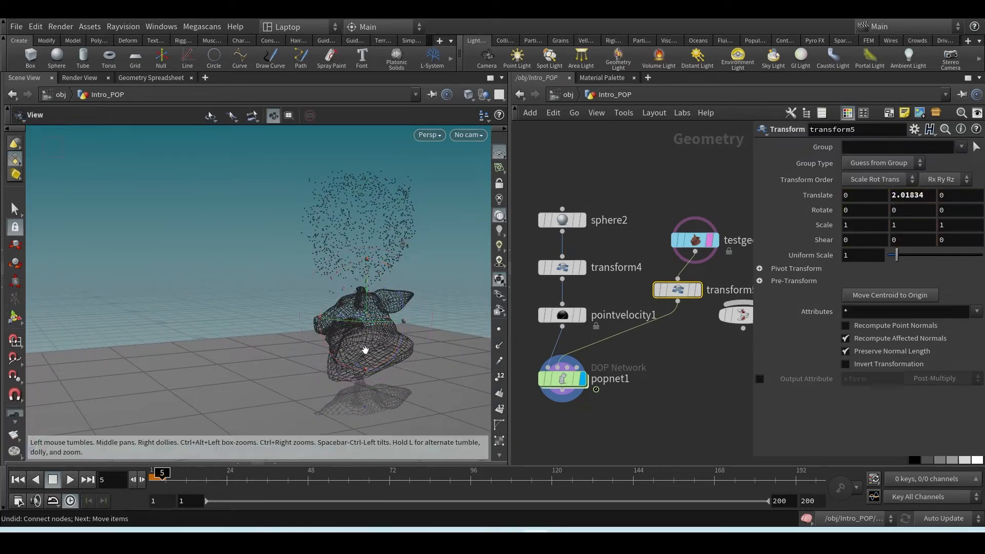
pyautogui.moveTo(365, 349); pyautogui.dragTo(405, 287)
pyautogui.press('t')
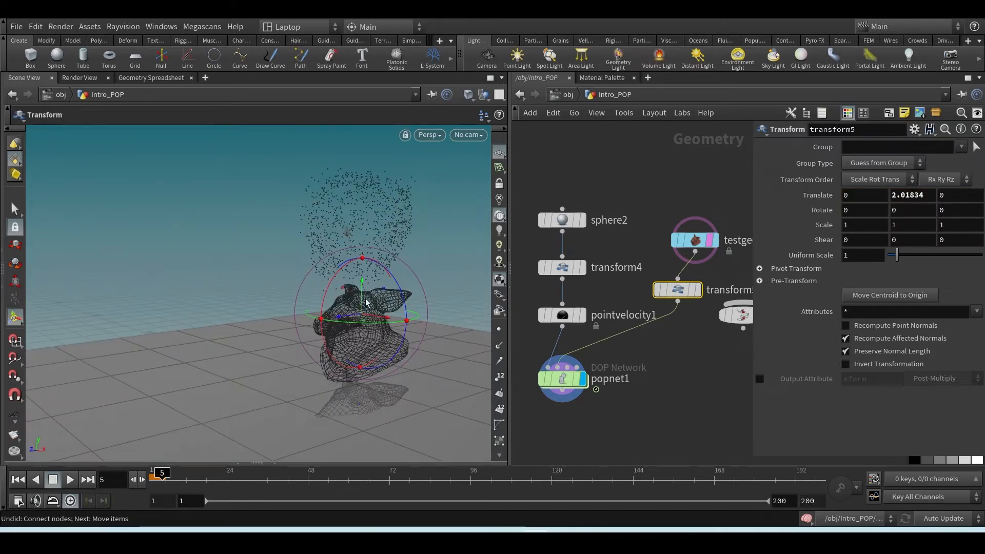
pyautogui.scroll(5, 363, 312)
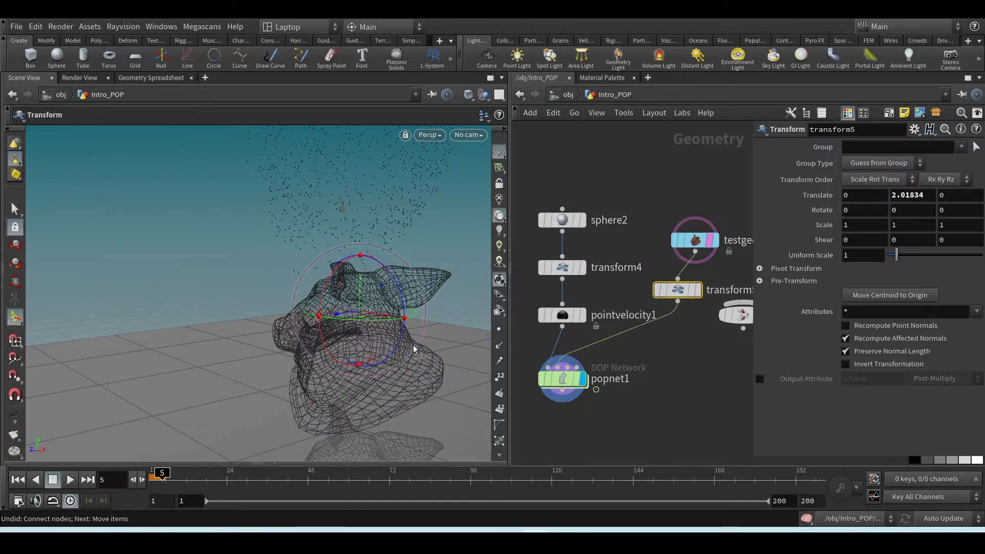
# Deselect the pig head's Transform node and enter the popnet1 network
pyautogui.click(684, 382)
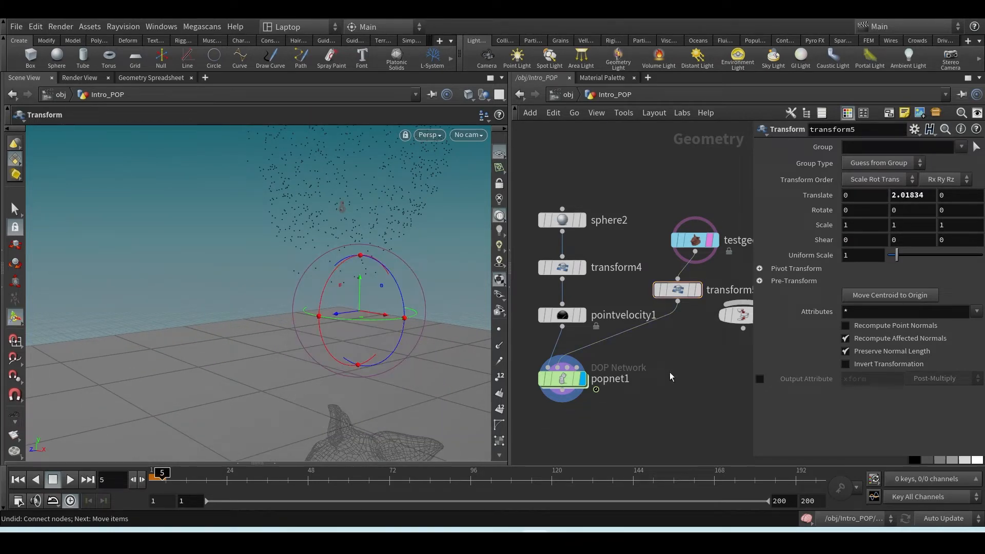
pyautogui.click(563, 380)
pyautogui.moveTo(670, 297)
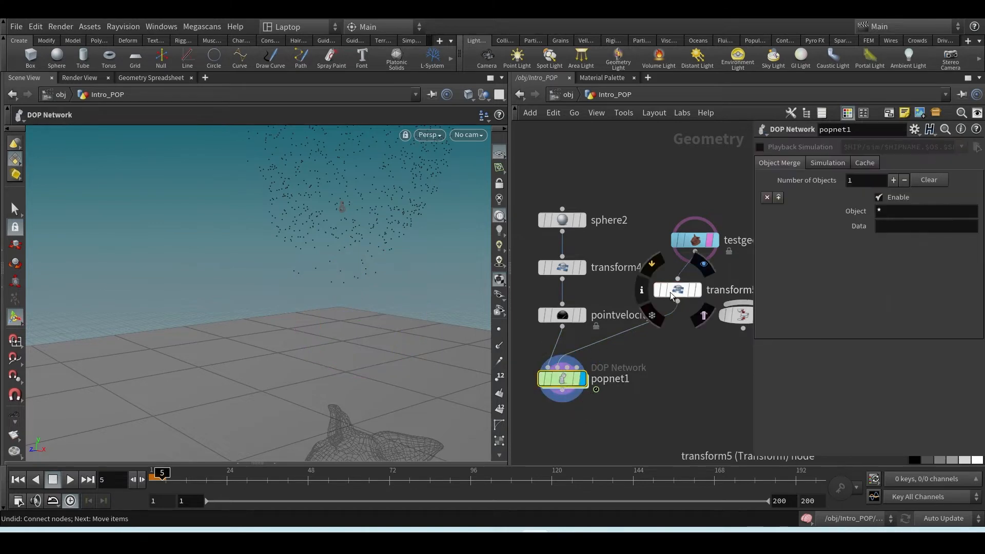
pyautogui.doubleClick(562, 379)
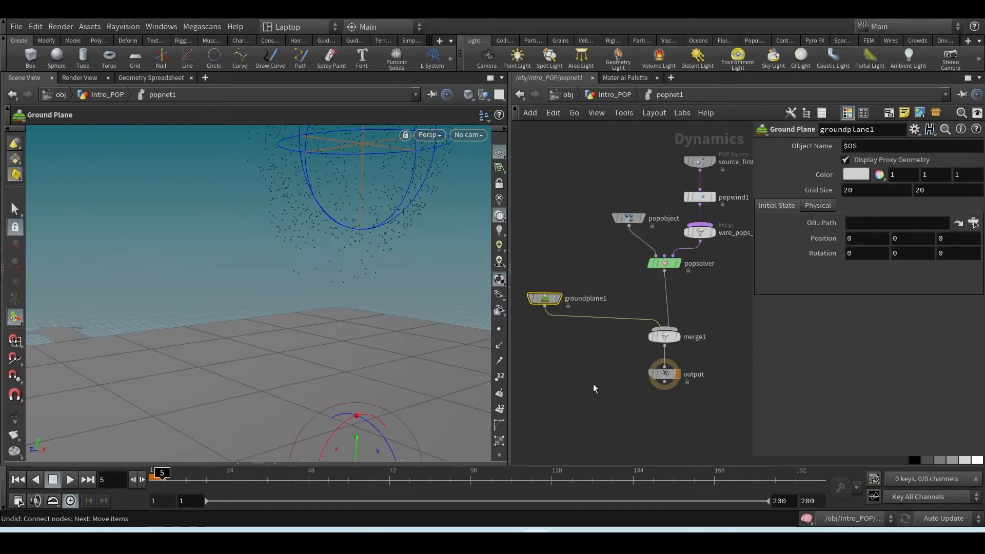
# Add a Static Object node between groundplane1 and the POP solver chain
pyautogui.scroll(-3, 594, 388)
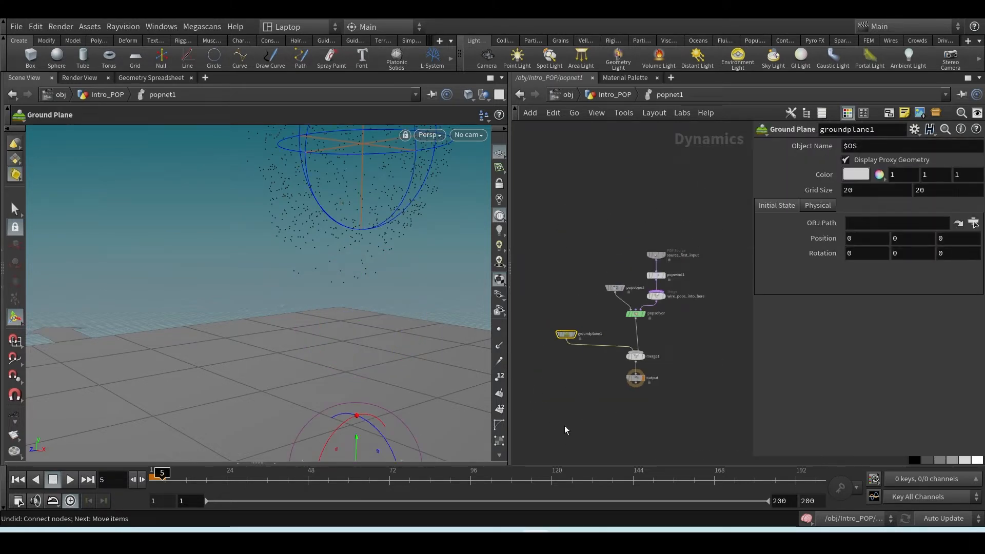
pyautogui.moveTo(462, 297); pyautogui.dragTo(340, 338)
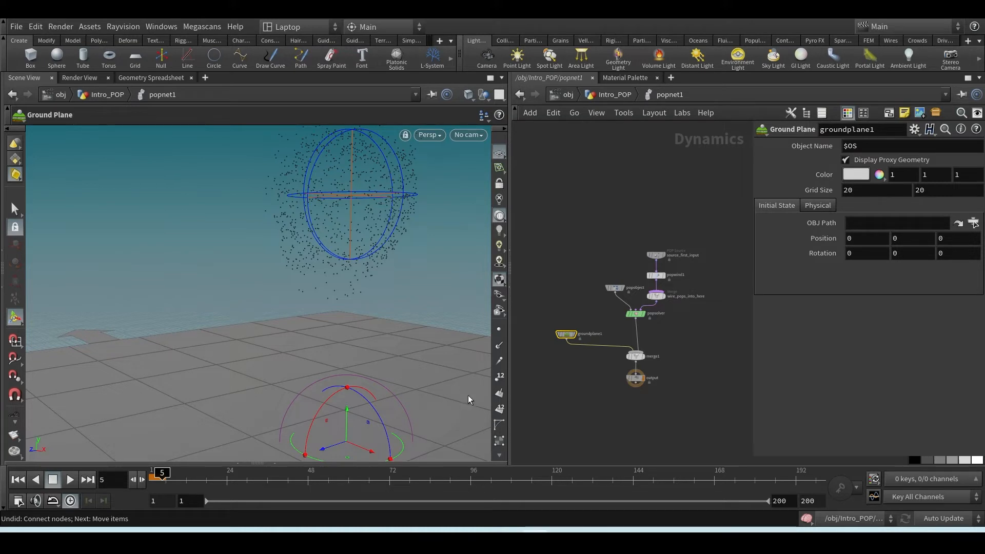
pyautogui.scroll(4, 584, 344)
pyautogui.press('Tab')
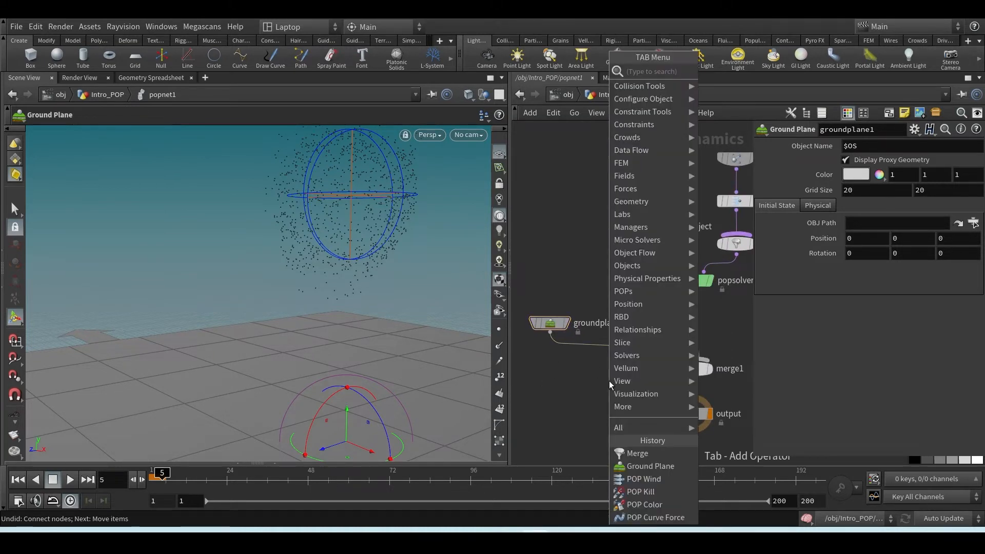
pyautogui.moveTo(658, 266)
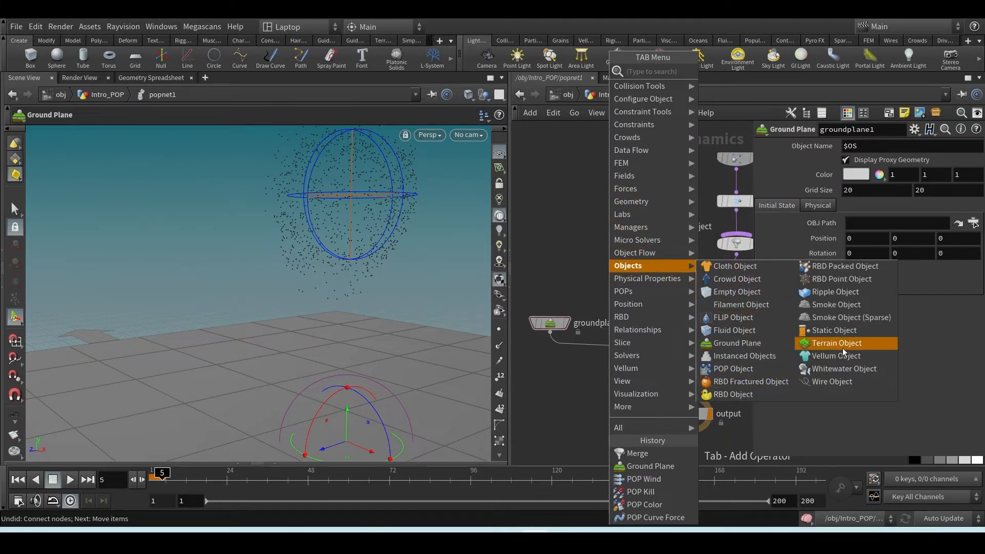
pyautogui.click(830, 331)
pyautogui.click(595, 299)
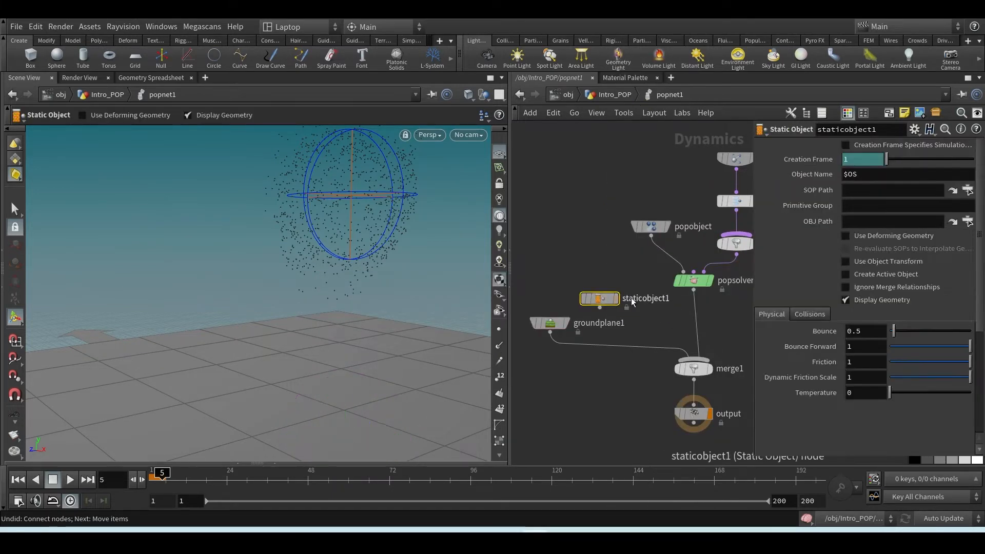
pyautogui.moveTo(594, 299); pyautogui.dragTo(634, 315)
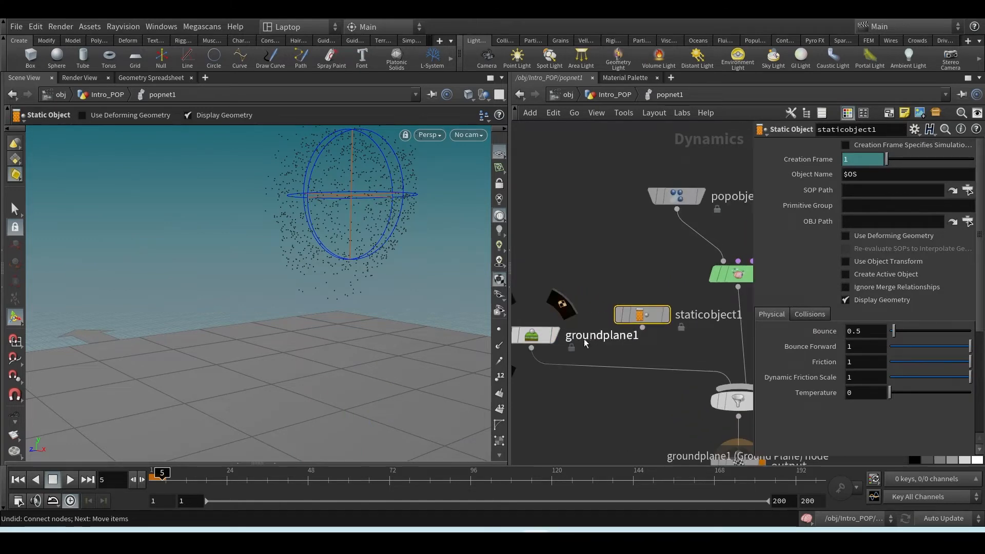
pyautogui.moveTo(640, 300)
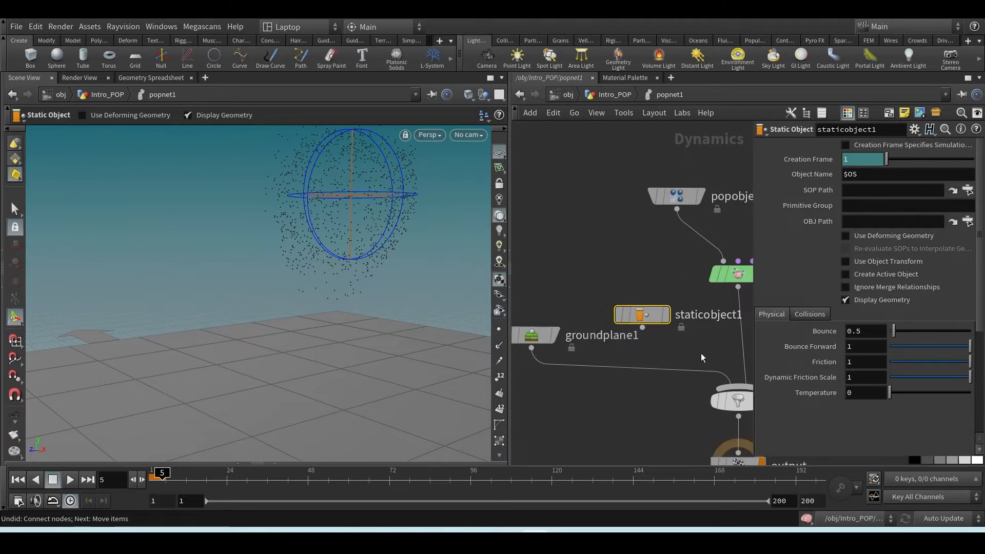
# Move groundplane1 farther from the solver chain and insert a Merge node between it and merge1
pyautogui.scroll(-3, 615, 392)
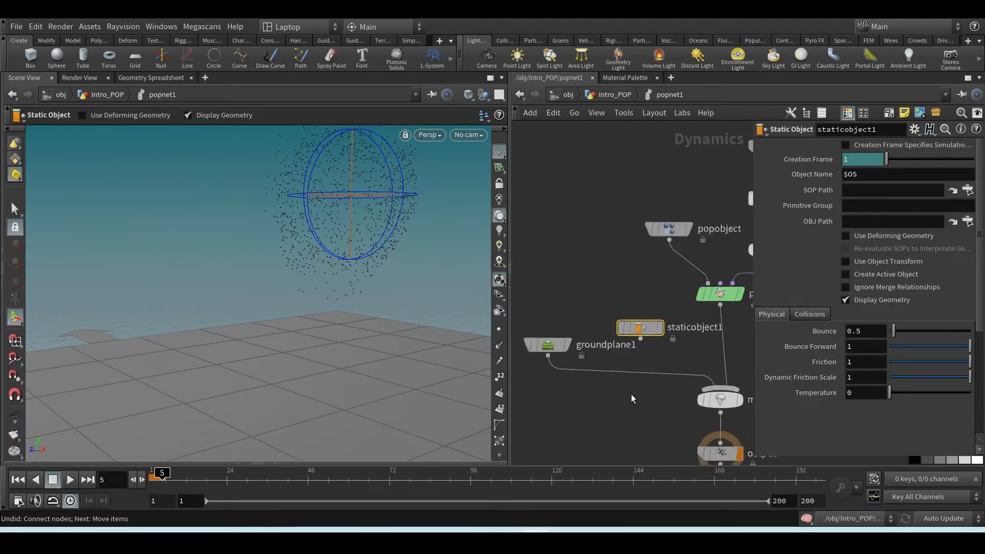
pyautogui.moveTo(637, 342); pyautogui.dragTo(539, 342)
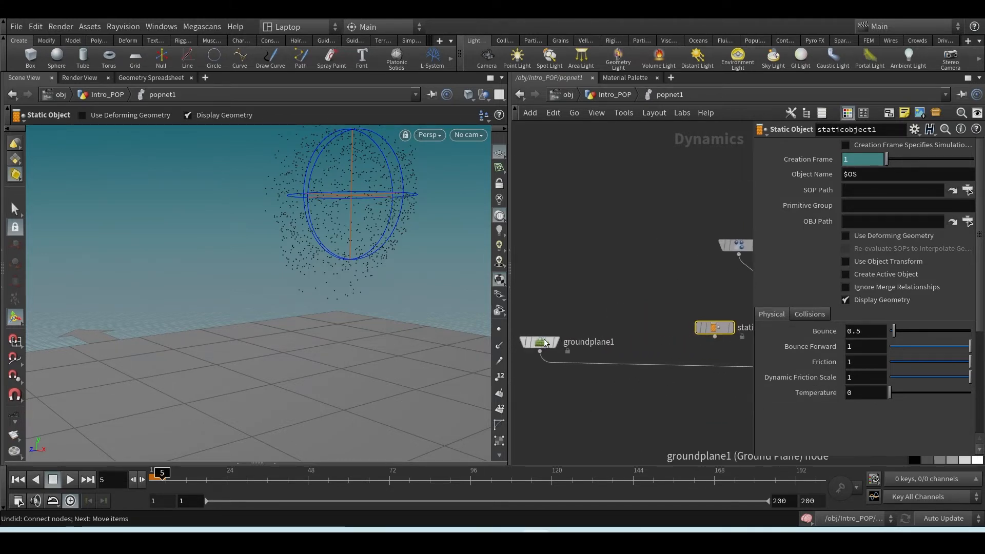
pyautogui.press('Tab')
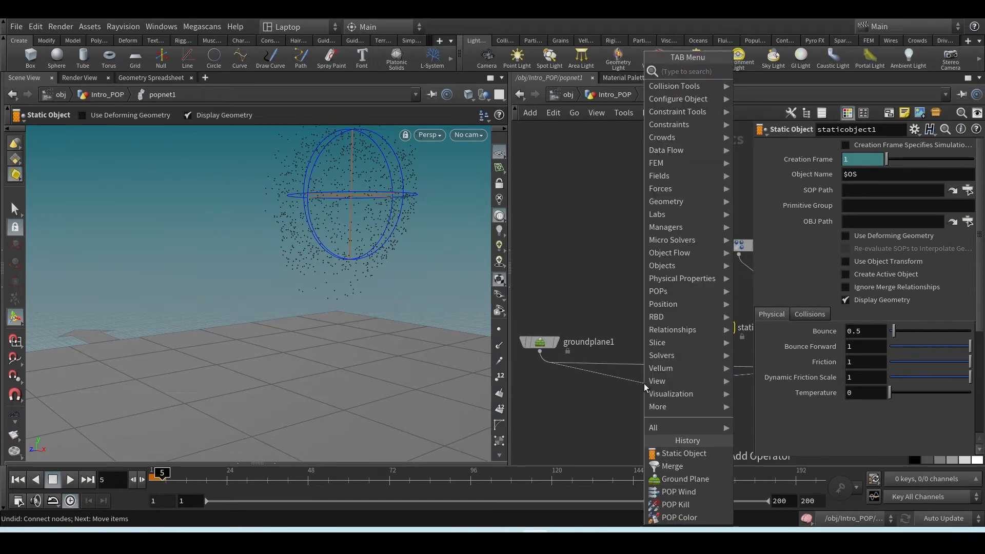
pyautogui.write('merg')
pyautogui.press('Return')
pyautogui.press('Return')
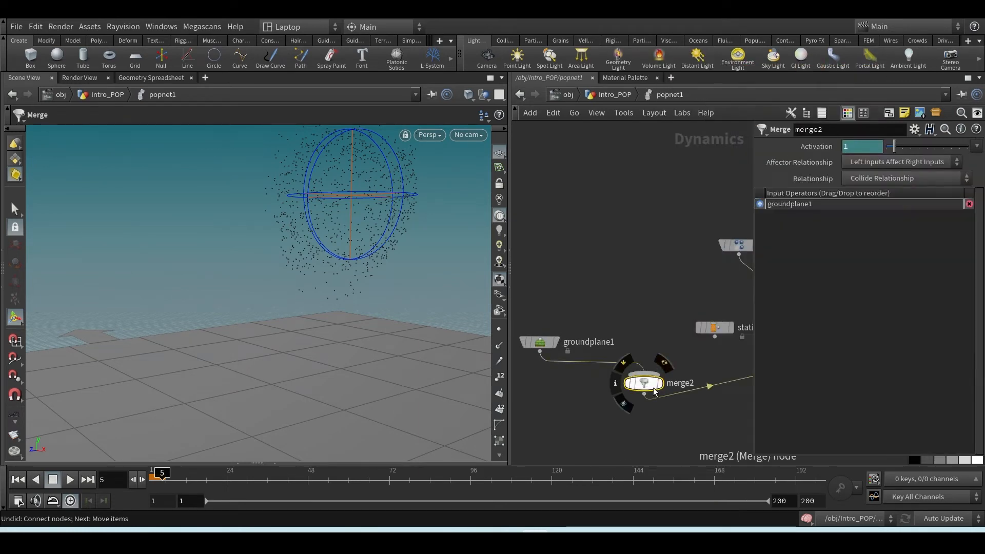
pyautogui.moveTo(654, 391)
pyautogui.mouseDown()
pyautogui.moveTo(645, 382)
pyautogui.moveTo(655, 376)
pyautogui.mouseUp()
# Hide the node parameters and move groundplane1 and merge2 closer together beside staticobject1
pyautogui.scroll(-3, 671, 375)
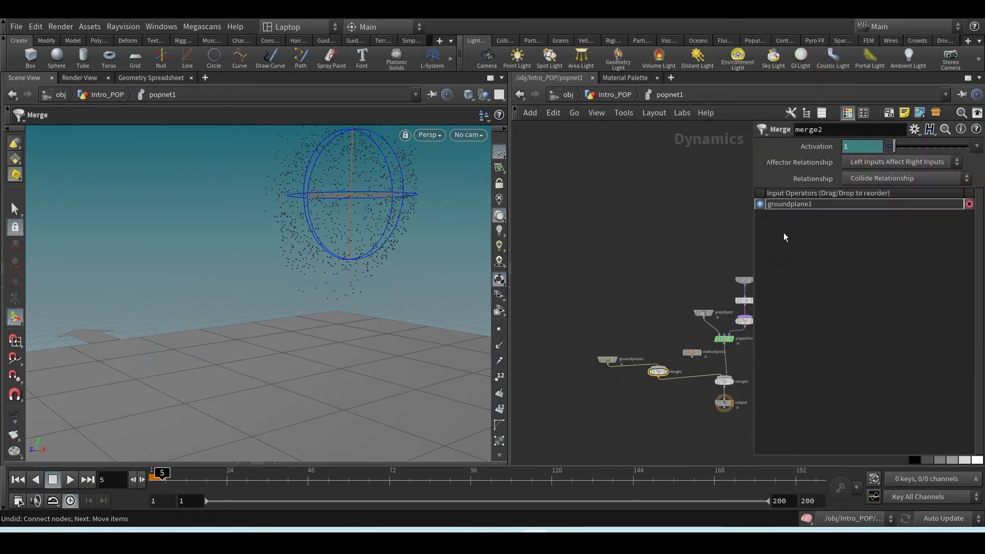
pyautogui.press('p')
pyautogui.scroll(5, 815, 318)
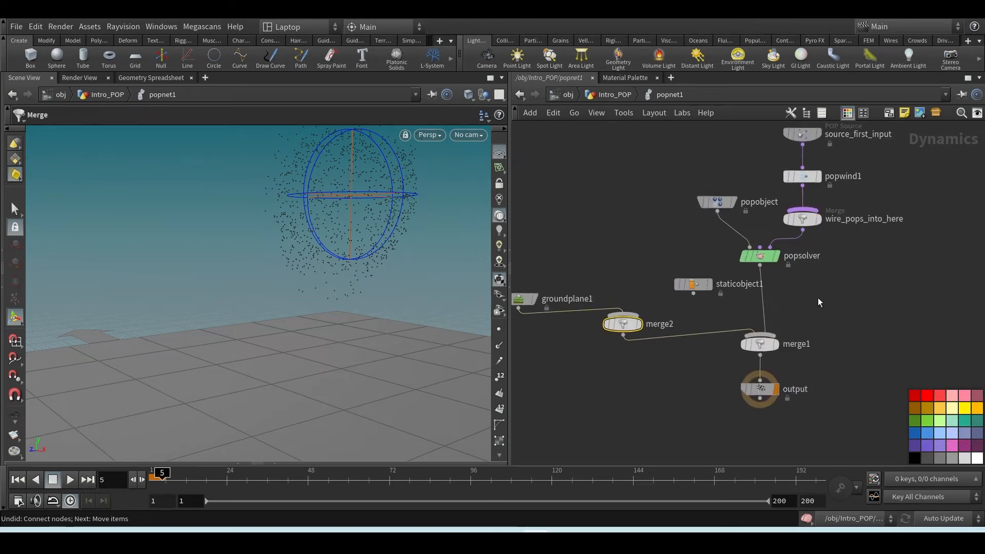
pyautogui.moveTo(819, 302); pyautogui.dragTo(831, 345, button='middle')
pyautogui.moveTo(635, 370); pyautogui.dragTo(611, 382)
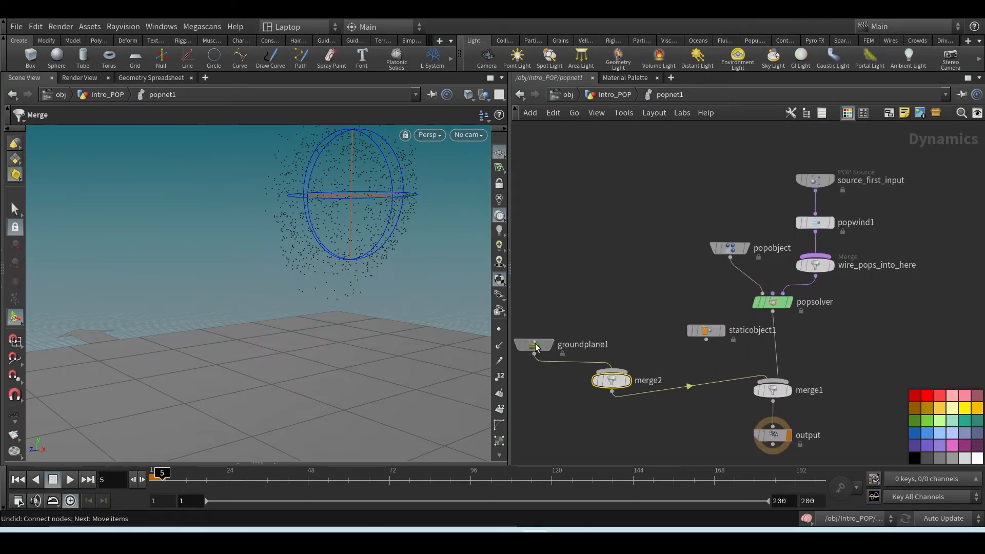
pyautogui.moveTo(535, 348); pyautogui.dragTo(570, 339)
pyautogui.moveTo(612, 380); pyautogui.dragTo(628, 366)
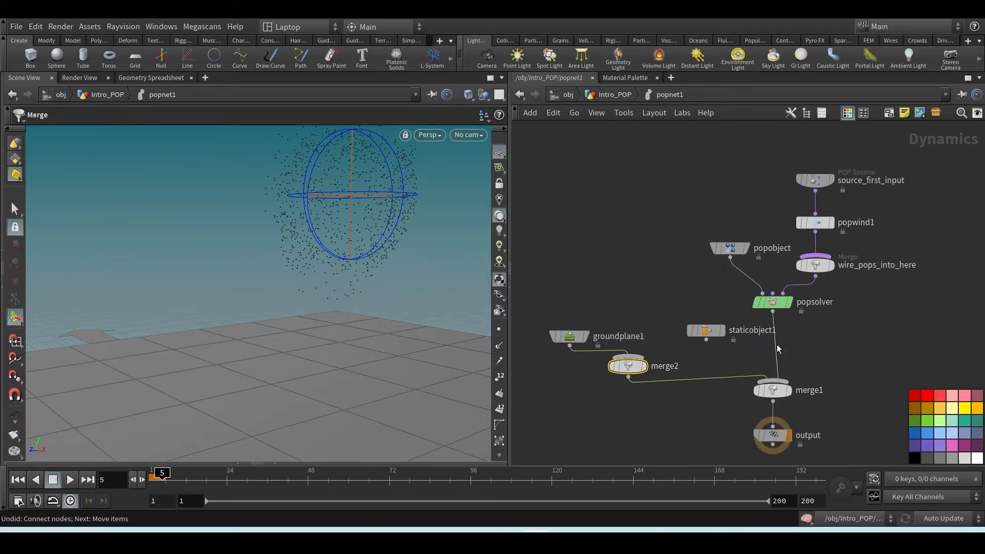
# Wire staticobject1 into merge2 and align it in a row with groundplane1
pyautogui.moveTo(703, 330); pyautogui.dragTo(628, 378)
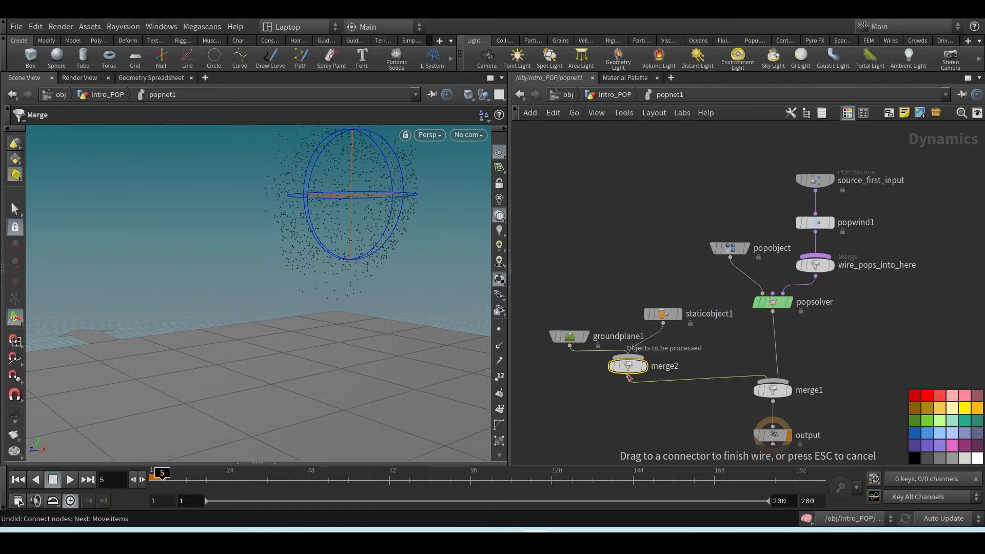
pyautogui.click(628, 378)
pyautogui.moveTo(667, 319); pyautogui.dragTo(683, 345)
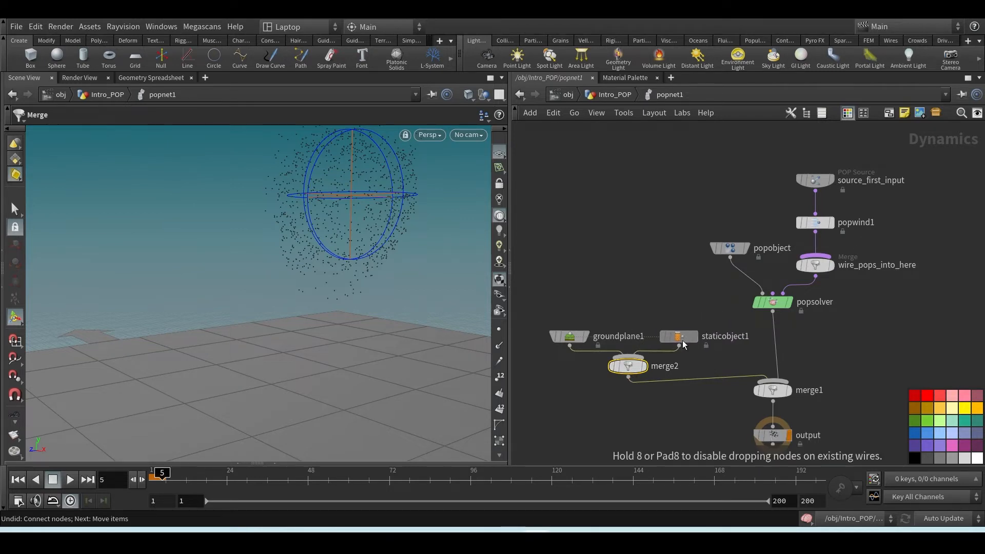
# Separate the two branches feeding merge1 by moving the collider nodes and the POP solver chain apart
pyautogui.moveTo(527, 301); pyautogui.dragTo(714, 401)
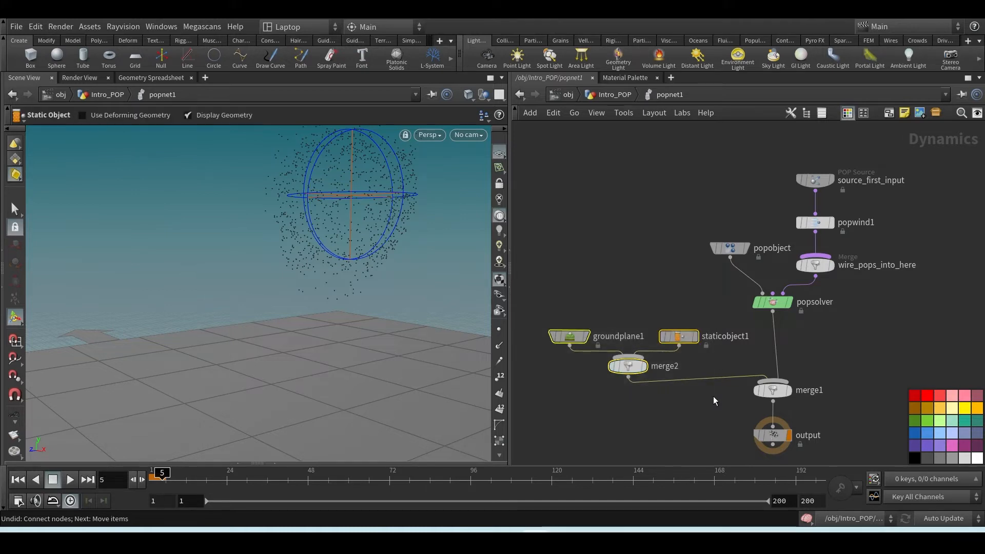
pyautogui.moveTo(592, 339)
pyautogui.moveTo(723, 299); pyautogui.dragTo(579, 409)
pyautogui.moveTo(627, 372); pyautogui.dragTo(569, 364)
pyautogui.moveTo(688, 143); pyautogui.dragTo(876, 323)
pyautogui.moveTo(780, 309); pyautogui.dragTo(897, 348)
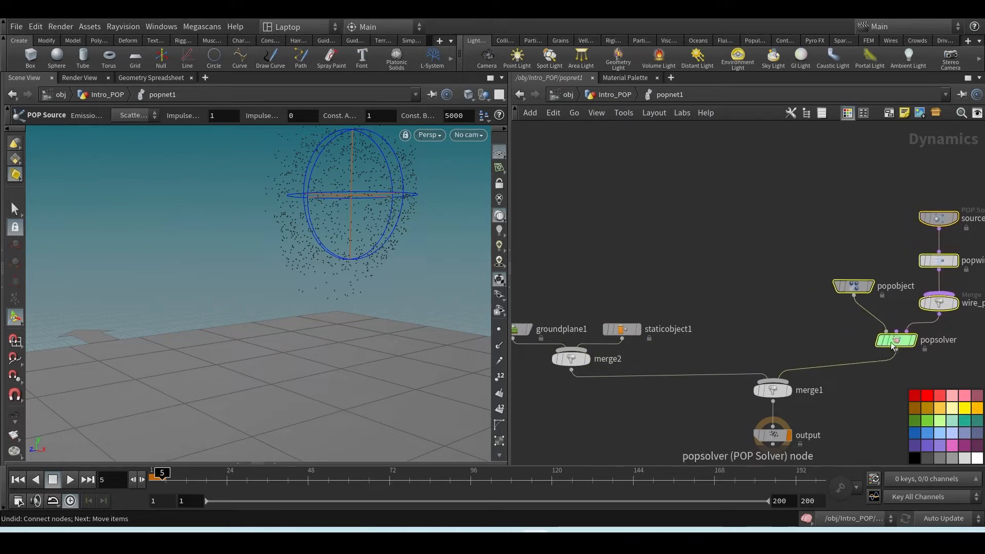
# Select staticobject1, show its parameters and briefly check the operator chooser for its SOP Path
pyautogui.scroll(-1, 769, 328)
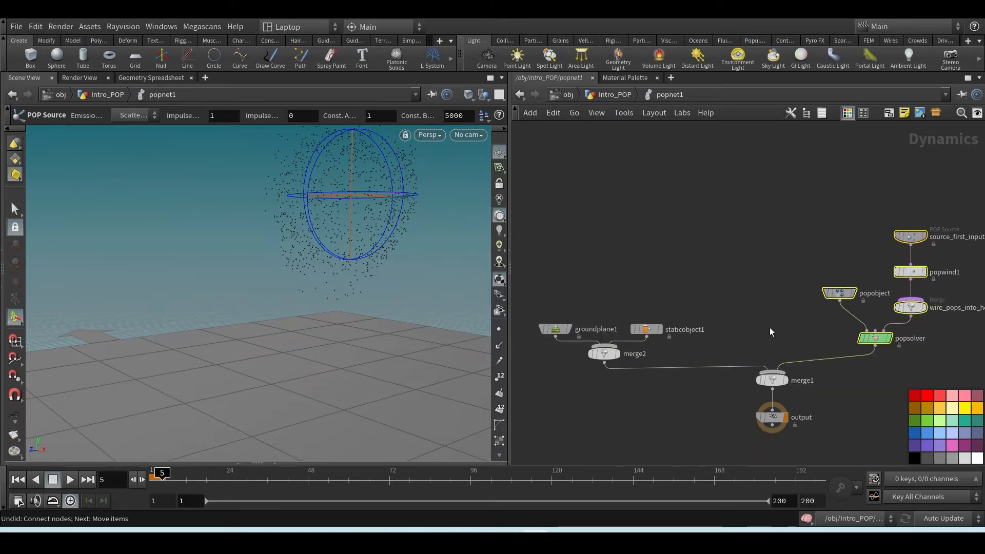
pyautogui.scroll(1, 769, 327)
pyautogui.moveTo(739, 326); pyautogui.dragTo(773, 310, button='middle')
pyautogui.moveTo(703, 267); pyautogui.dragTo(626, 329)
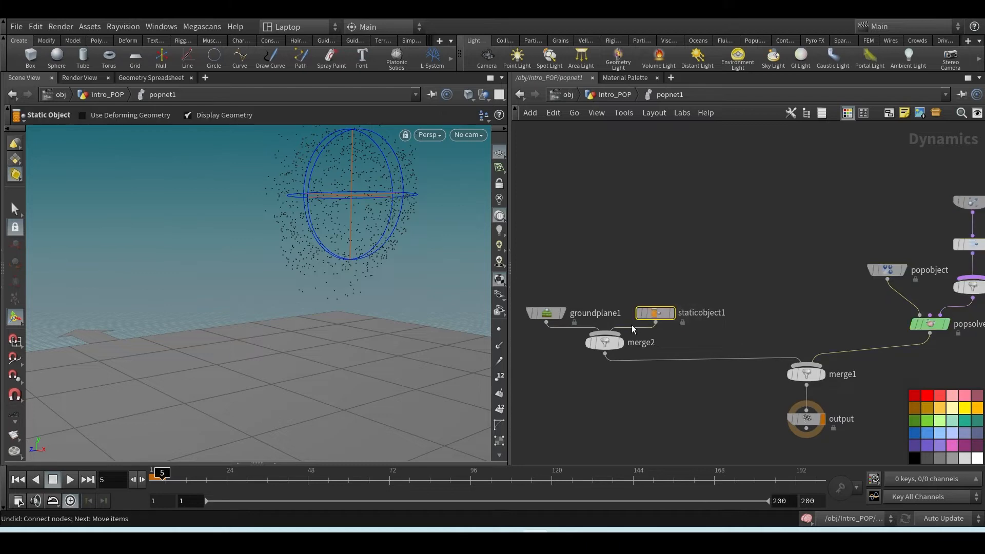
pyautogui.press('p')
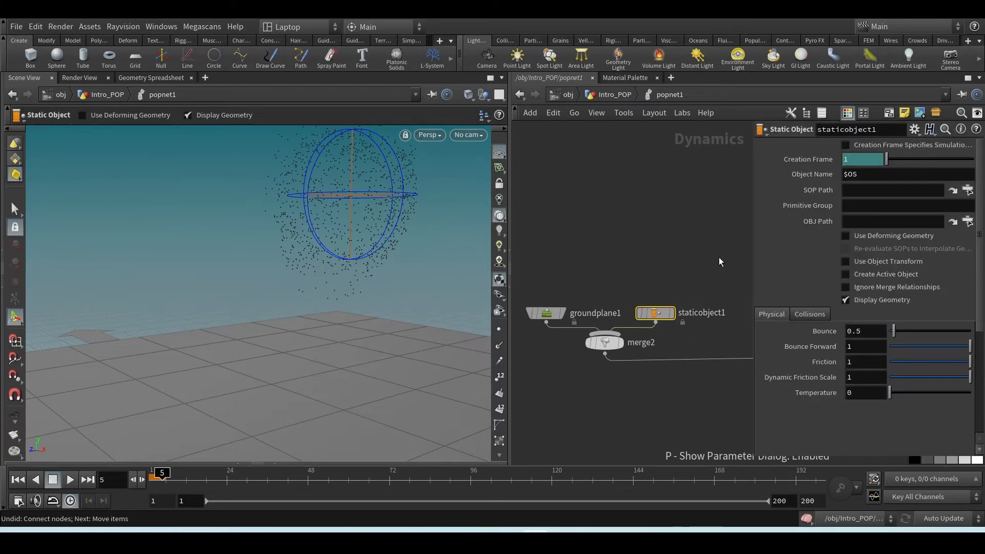
pyautogui.moveTo(720, 262); pyautogui.dragTo(663, 269, button='middle')
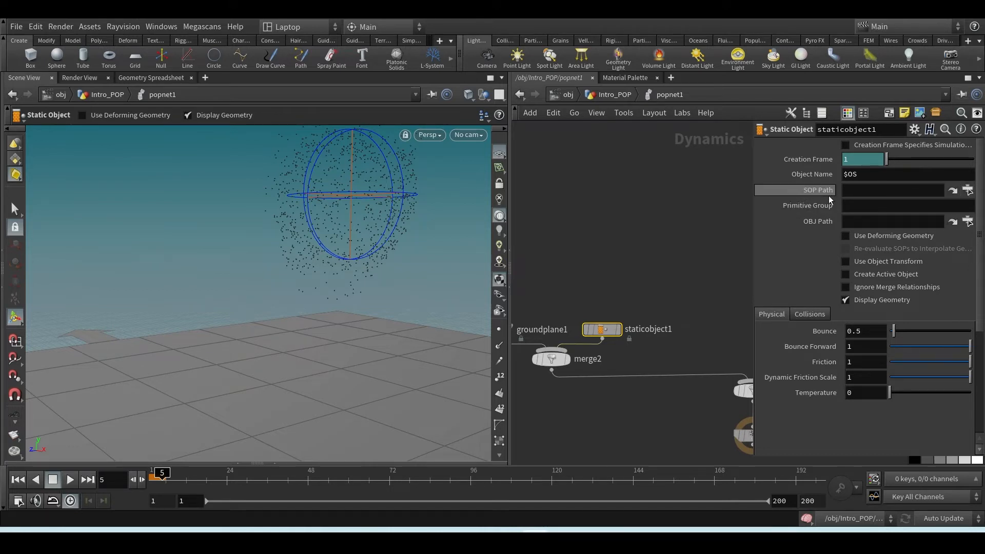
pyautogui.click(968, 191)
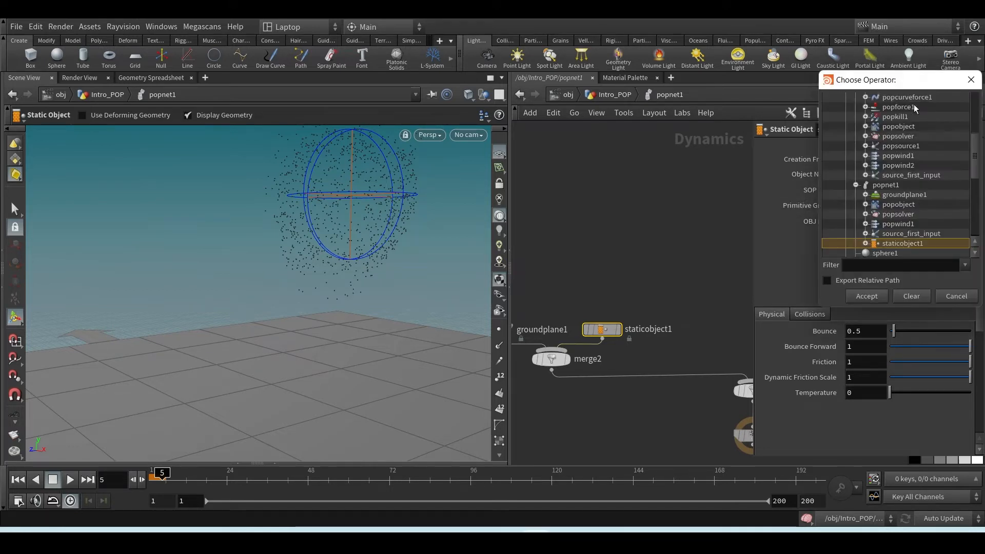
pyautogui.click(971, 80)
# Return to the Intro_POP level and cut the wire between transform5 and popnet1
pyautogui.click(614, 95)
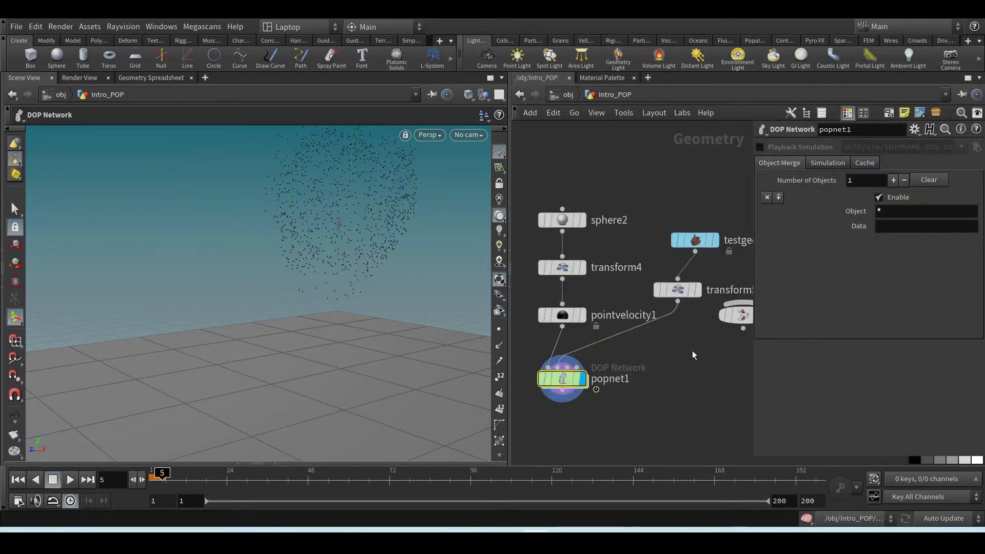
pyautogui.press('y')
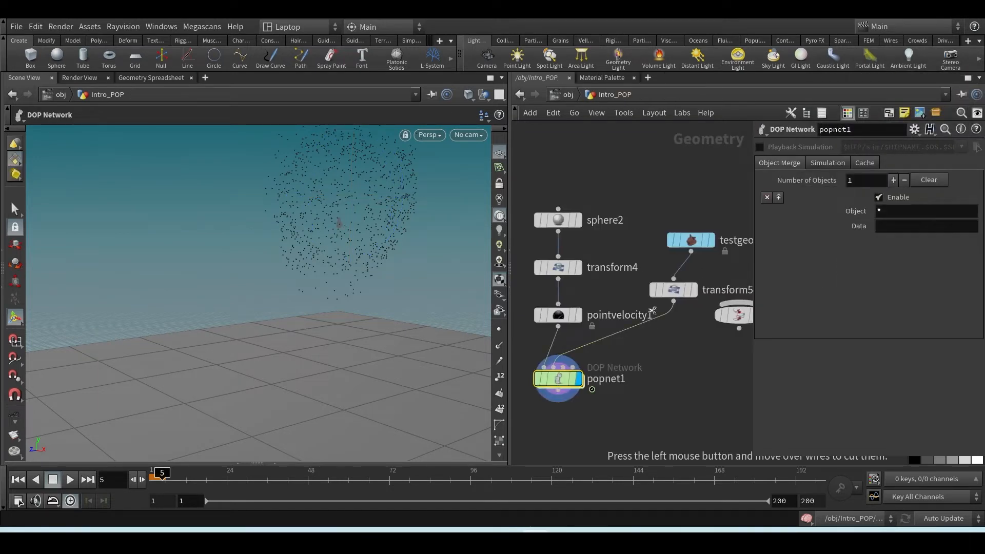
pyautogui.moveTo(651, 310); pyautogui.dragTo(666, 347)
# Add a Null node wired to the output of transform5
pyautogui.click(673, 302)
pyautogui.press('Tab')
pyautogui.write('n')
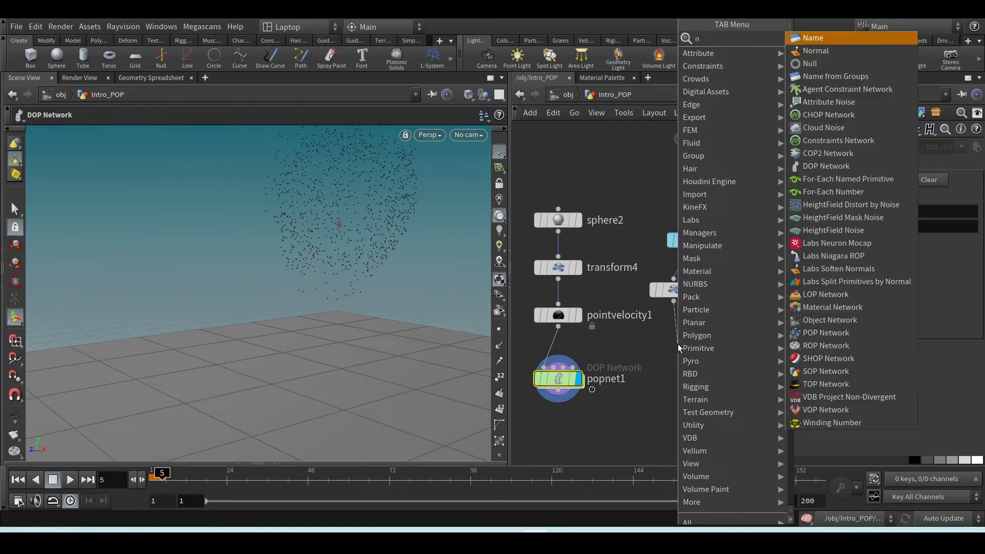
pyautogui.write('ull')
pyautogui.press('Return')
pyautogui.press('Return')
# Rename the new Null node as OUT_Collidor
pyautogui.click(716, 344)
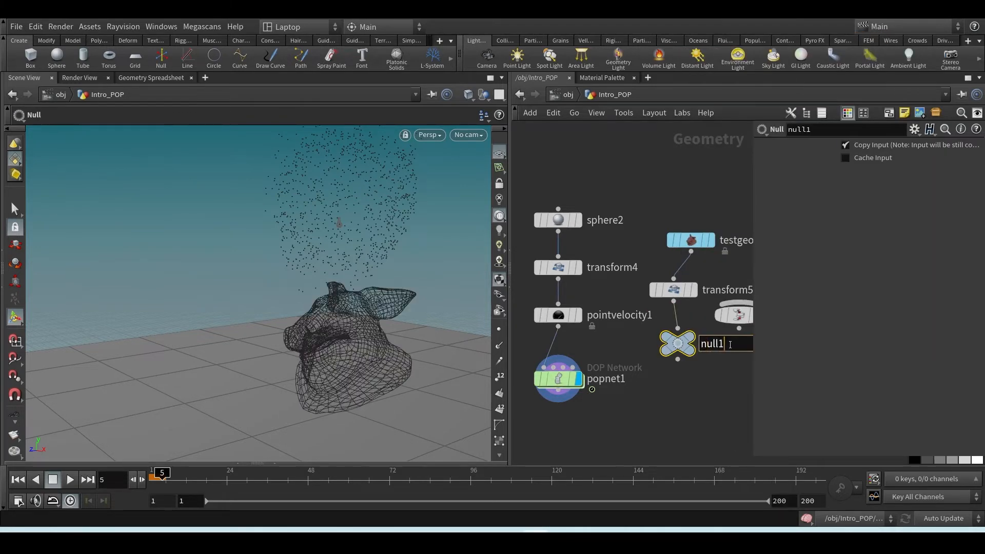
pyautogui.doubleClick(729, 345)
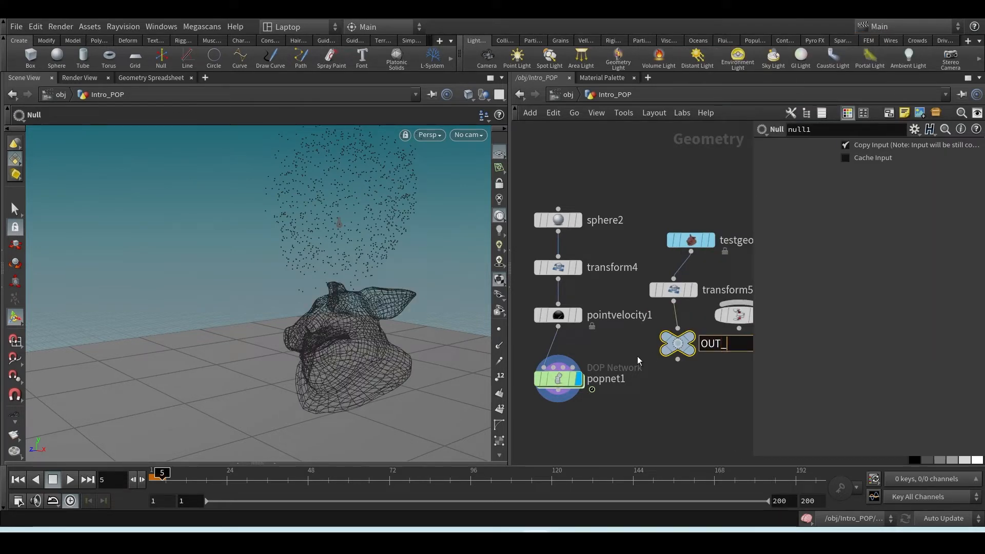
pyautogui.write('OUT_Collid')
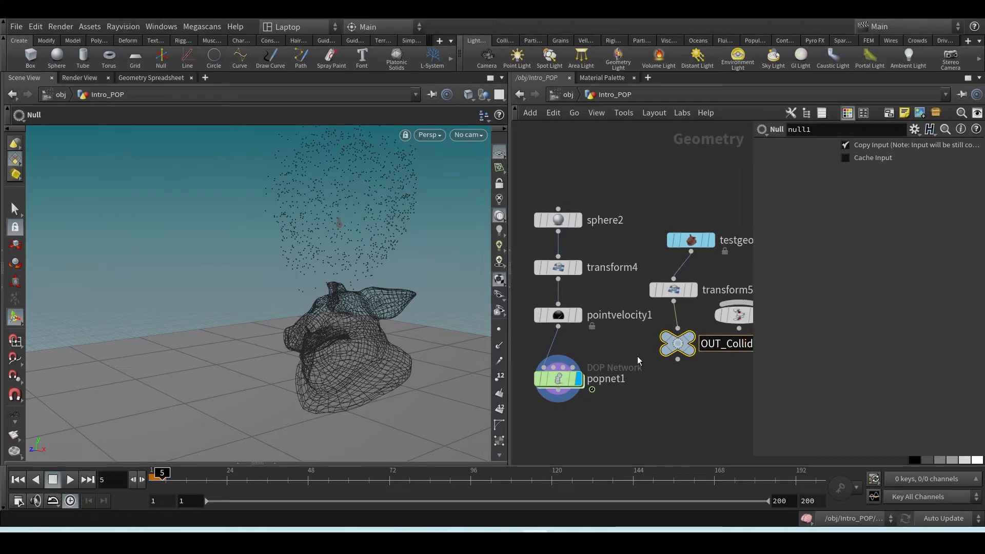
pyautogui.write('or')
pyautogui.press('Return')
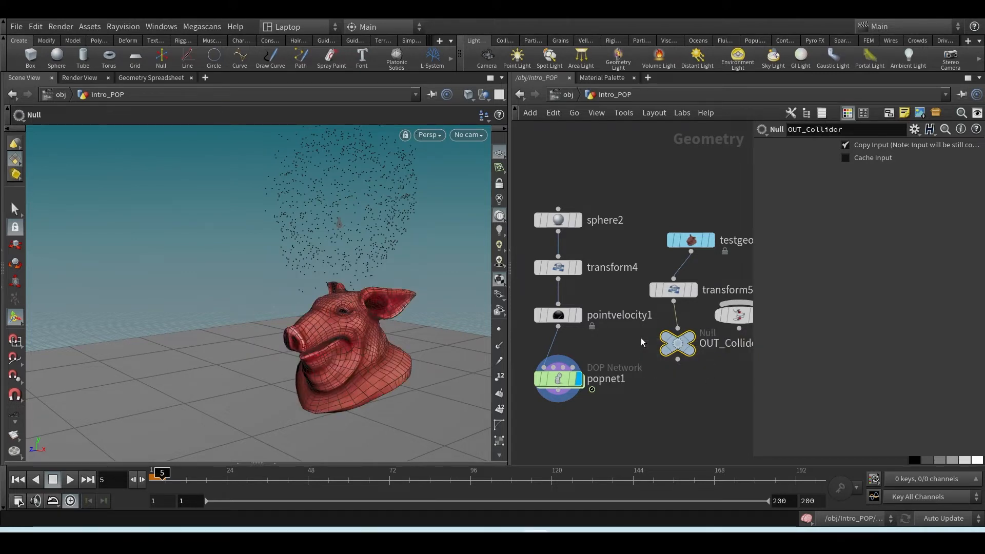
# Copy the OUT_Collidor node and paste its path into staticobject1's SOP Path inside popnet1, giving /obj/Intro_POP/OUT_Collidor
pyautogui.hotkey('ctrl', 'c')
pyautogui.doubleClick(558, 380)
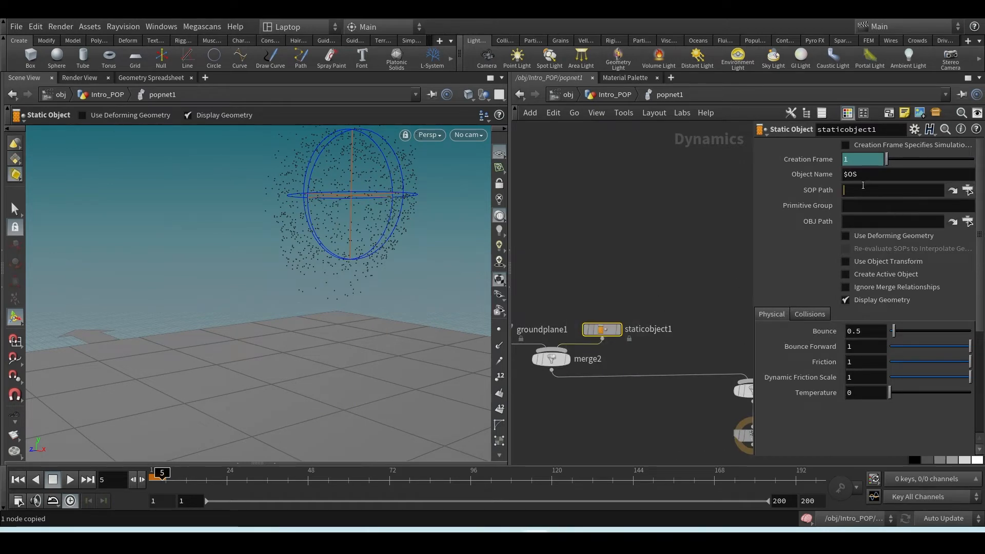
pyautogui.hotkey('ctrl', 'v')
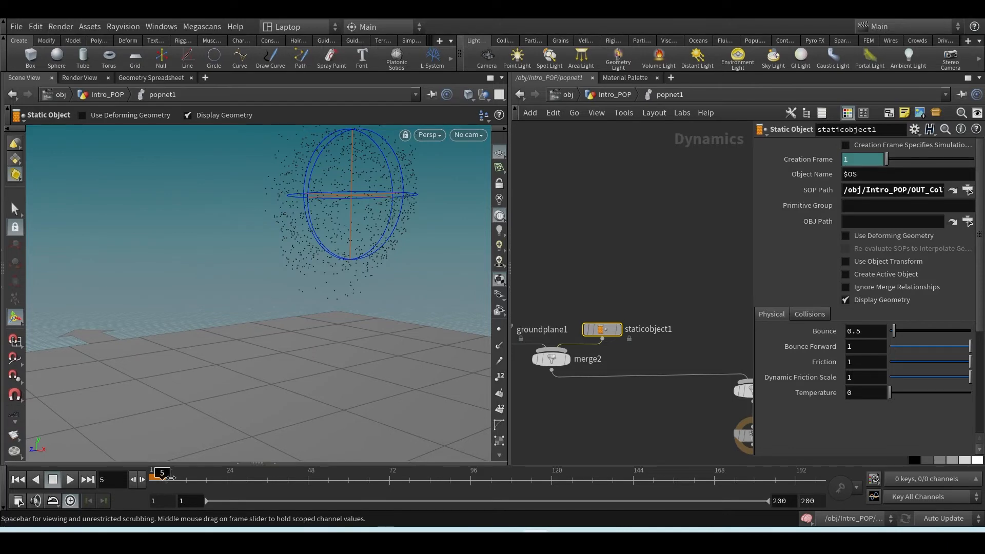
# Return to the first frame and widen the parameter pane so staticobject1's whole SOP Path can be read
pyautogui.click(16, 484)
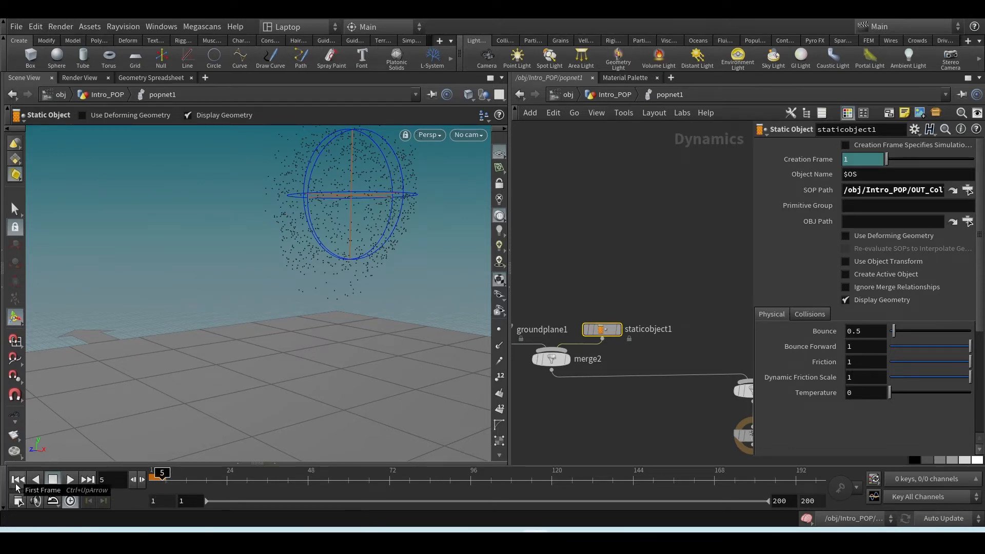
pyautogui.keyDown('alt'); pyautogui.moveTo(167, 422); pyautogui.dragTo(308, 378); pyautogui.keyUp('alt')
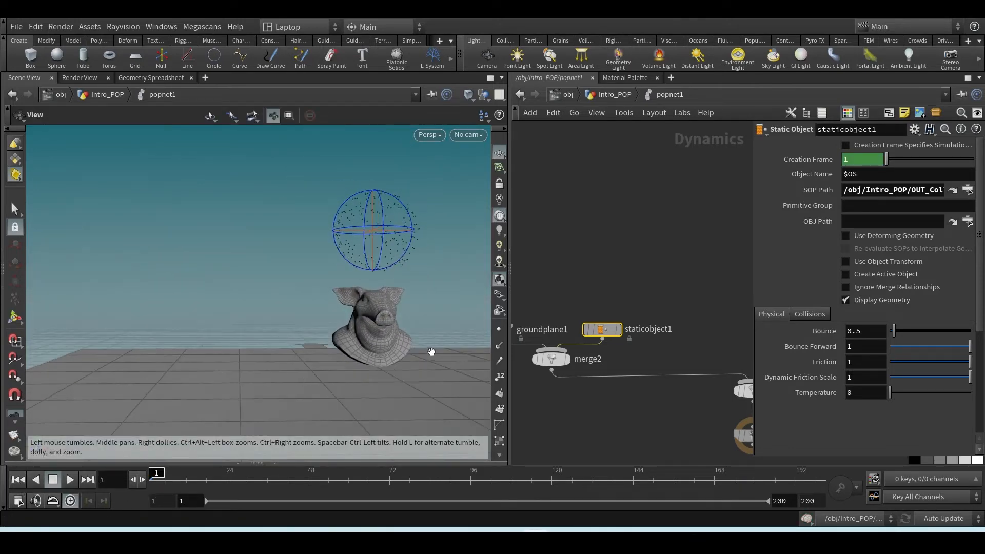
pyautogui.keyDown('alt'); pyautogui.moveTo(431, 352); pyautogui.dragTo(319, 354, button='middle'); pyautogui.keyUp('alt')
pyautogui.keyDown('alt'); pyautogui.moveTo(318, 354); pyautogui.dragTo(279, 347, button='right'); pyautogui.keyUp('alt')
pyautogui.keyDown('alt'); pyautogui.moveTo(279, 347); pyautogui.dragTo(324, 347, button='middle'); pyautogui.keyUp('alt')
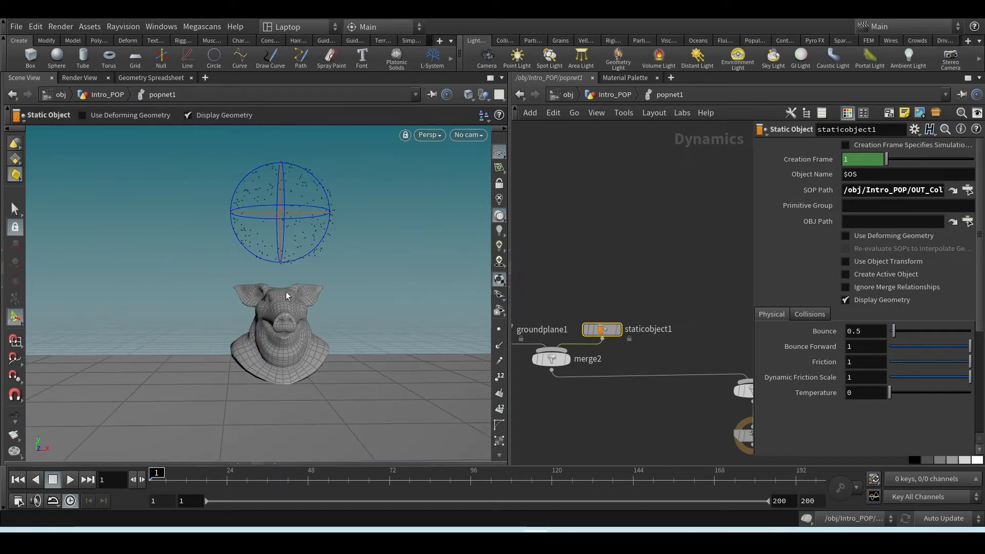
pyautogui.moveTo(750, 260); pyautogui.dragTo(642, 278)
pyautogui.moveTo(752, 248); pyautogui.dragTo(699, 252)
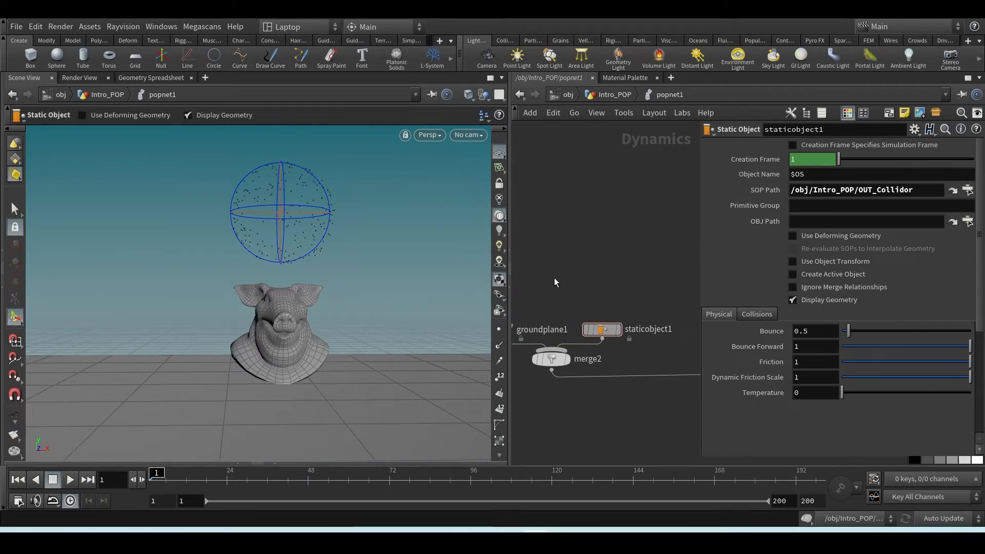
# Play the simulation from two viewing angles to check the particles against the pig head, ending on the first frame
pyautogui.keyDown('alt'); pyautogui.moveTo(336, 290); pyautogui.dragTo(301, 293, button='right'); pyautogui.keyUp('alt')
pyautogui.keyDown('alt'); pyautogui.moveTo(301, 292); pyautogui.dragTo(288, 323); pyautogui.keyUp('alt')
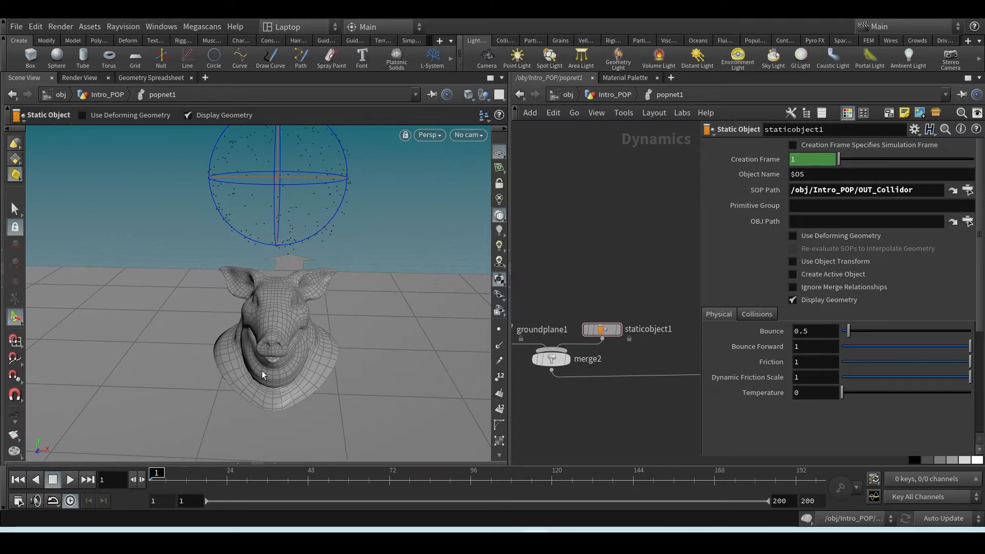
pyautogui.click(69, 482)
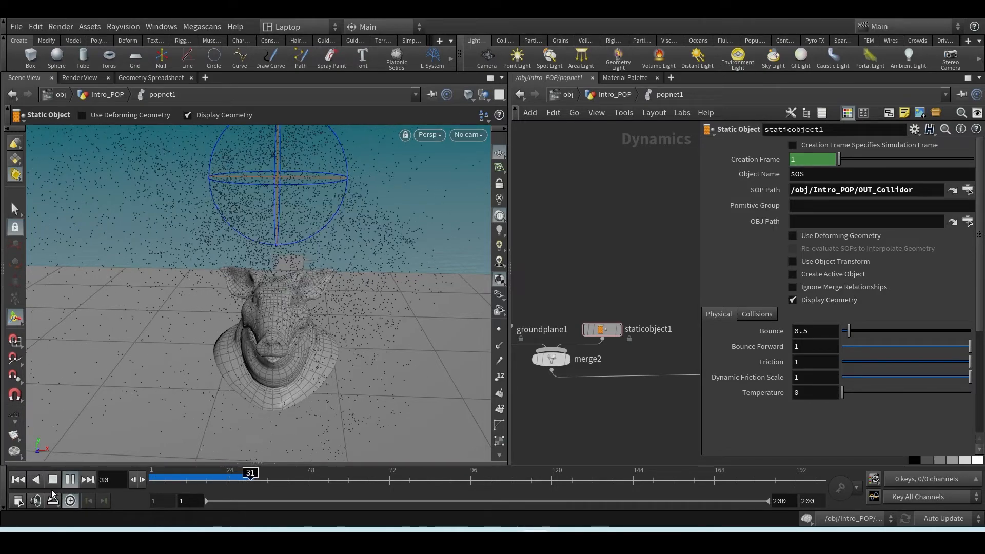
pyautogui.click(55, 482)
pyautogui.keyDown('alt'); pyautogui.moveTo(306, 391); pyautogui.dragTo(236, 390); pyautogui.keyUp('alt')
pyautogui.press('Return')
pyautogui.click(70, 482)
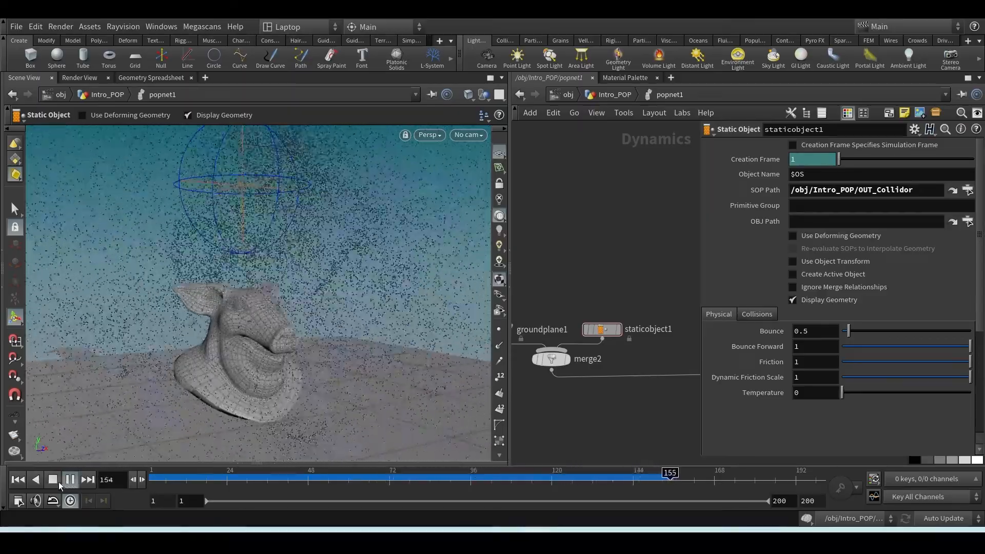
pyautogui.click(55, 480)
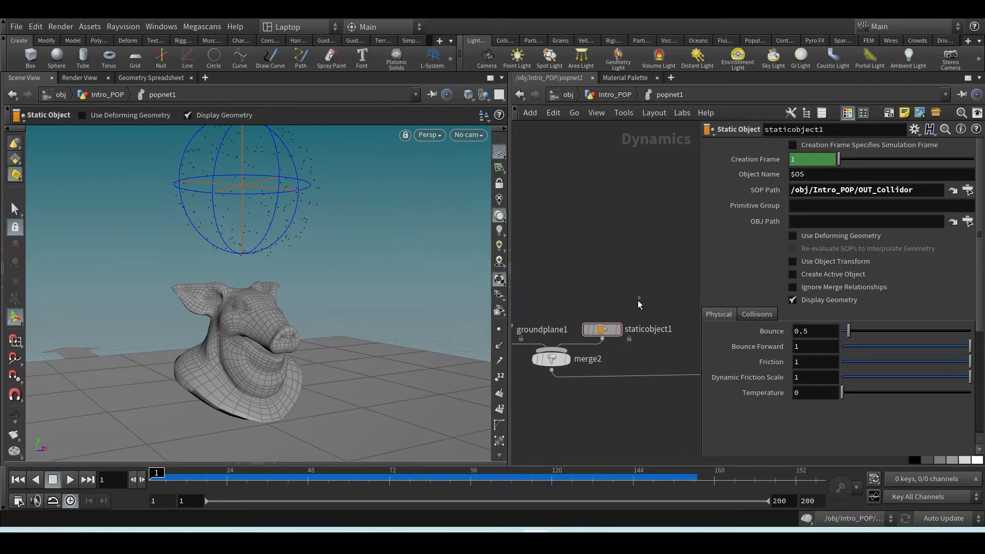
# Turn staticobject1's Display Geometry off and back on
pyautogui.click(596, 330)
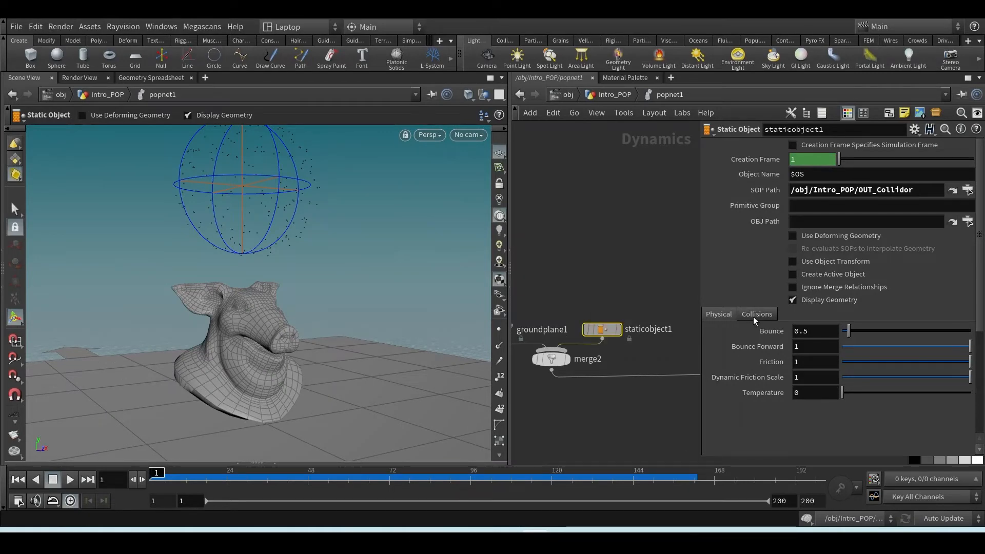
pyautogui.click(793, 300)
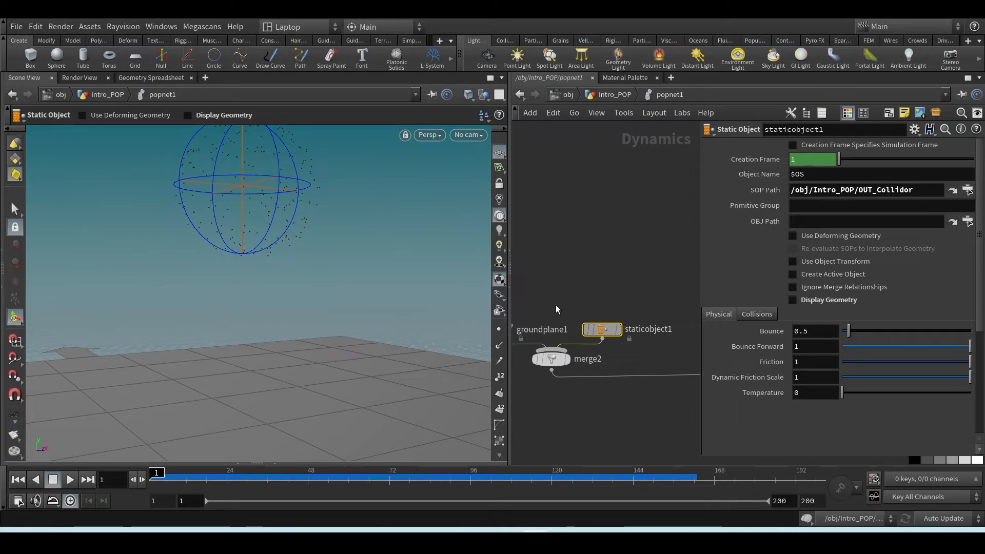
pyautogui.click(792, 300)
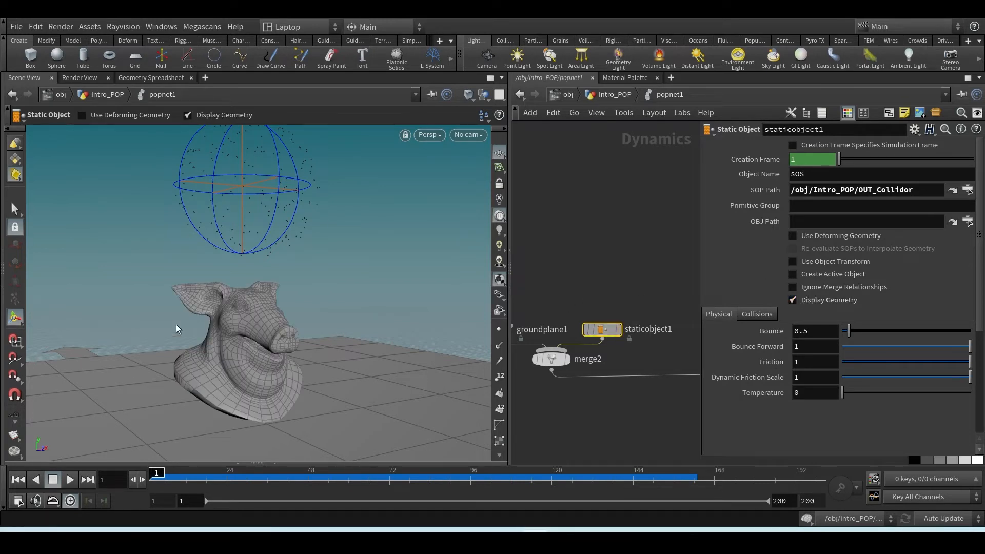
# Select groundplane1 and show its Physical parameters
pyautogui.moveTo(554, 295); pyautogui.dragTo(566, 291, button='middle')
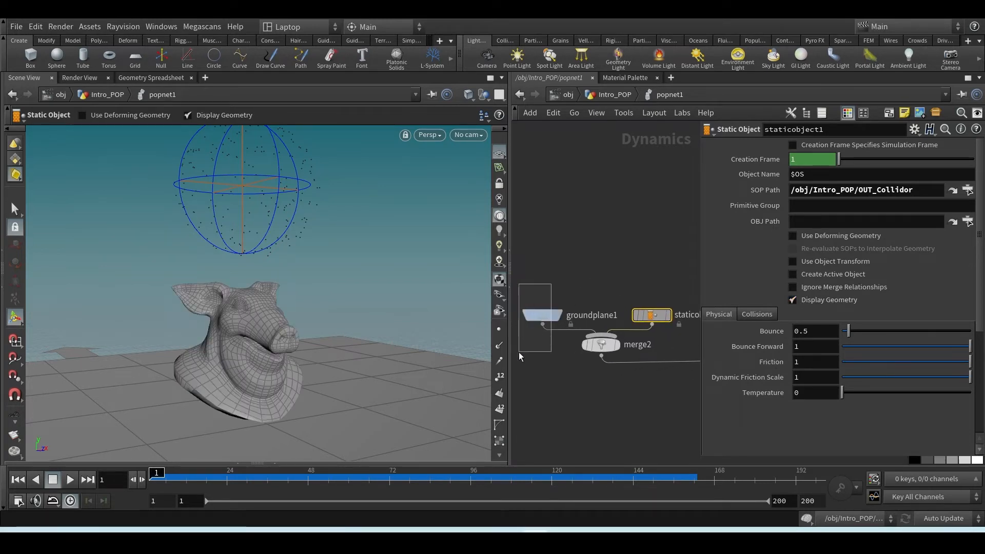
pyautogui.moveTo(519, 352)
pyautogui.mouseDown()
pyautogui.moveTo(552, 333)
pyautogui.moveTo(536, 349)
pyautogui.mouseUp()
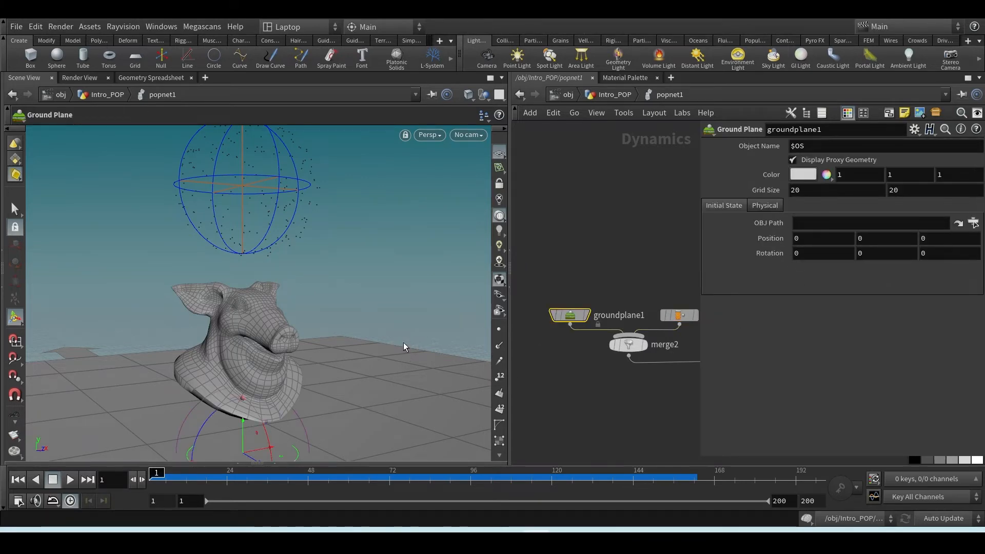
pyautogui.scroll(-2, 402, 338)
pyautogui.keyDown('alt'); pyautogui.moveTo(402, 336); pyautogui.dragTo(297, 203); pyautogui.keyUp('alt')
pyautogui.press('Return')
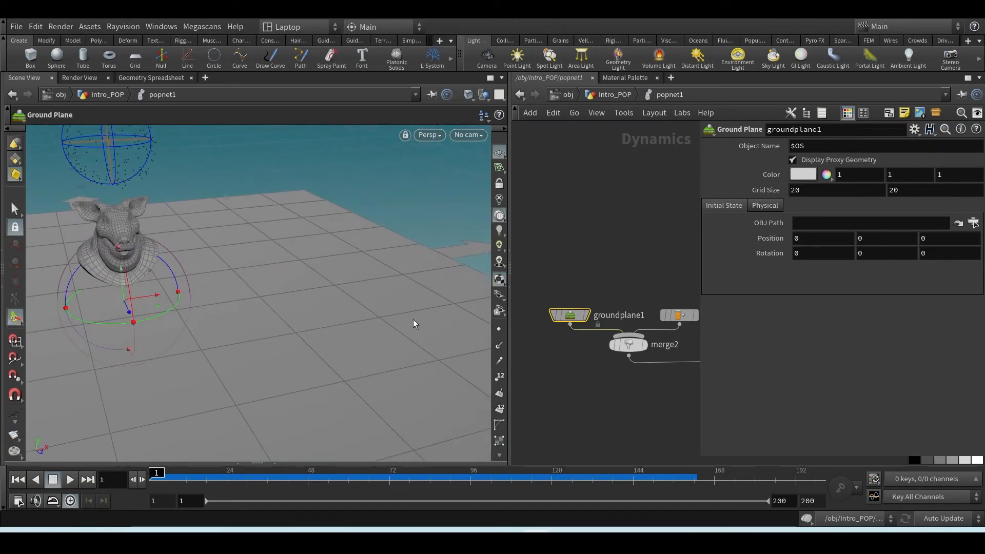
pyautogui.click(758, 209)
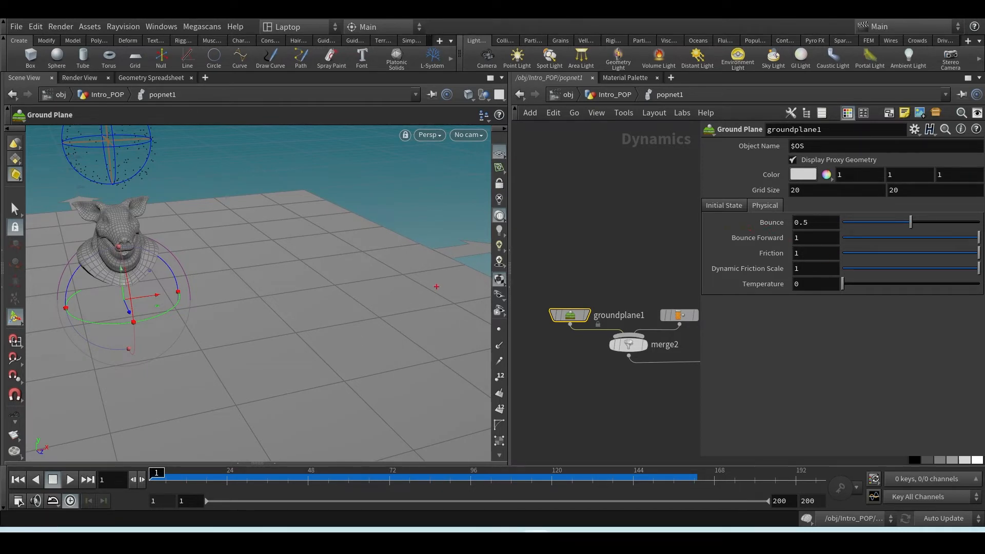
pyautogui.moveTo(439, 218)
pyautogui.mouseDown()
pyautogui.moveTo(339, 320)
pyautogui.moveTo(373, 343)
pyautogui.mouseUp()
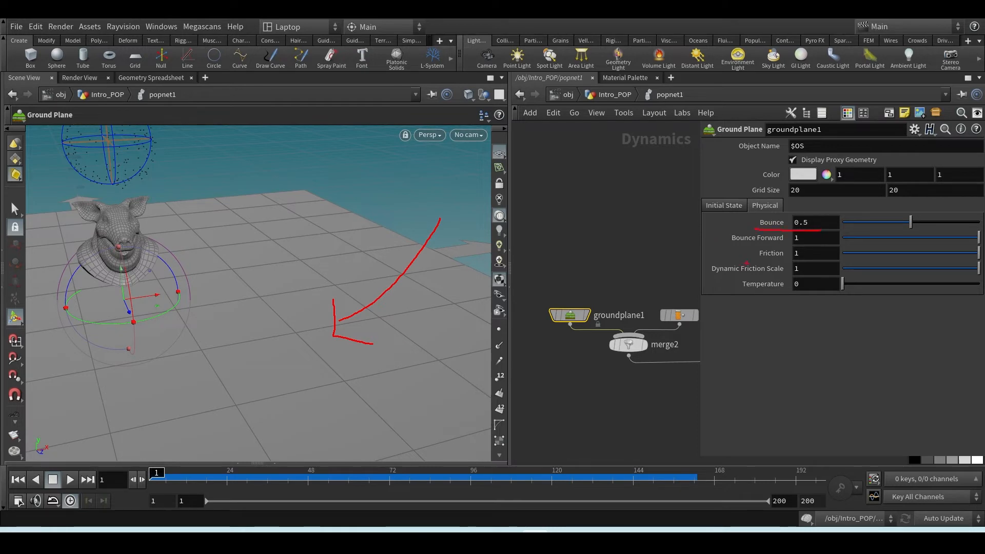
pyautogui.moveTo(793, 262); pyautogui.dragTo(813, 263)
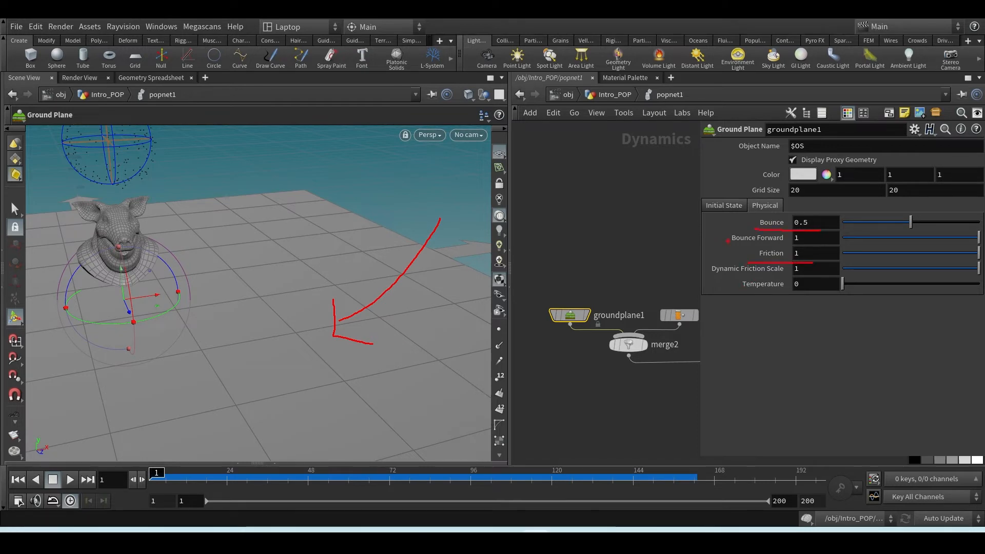
pyautogui.moveTo(724, 240); pyautogui.dragTo(792, 243)
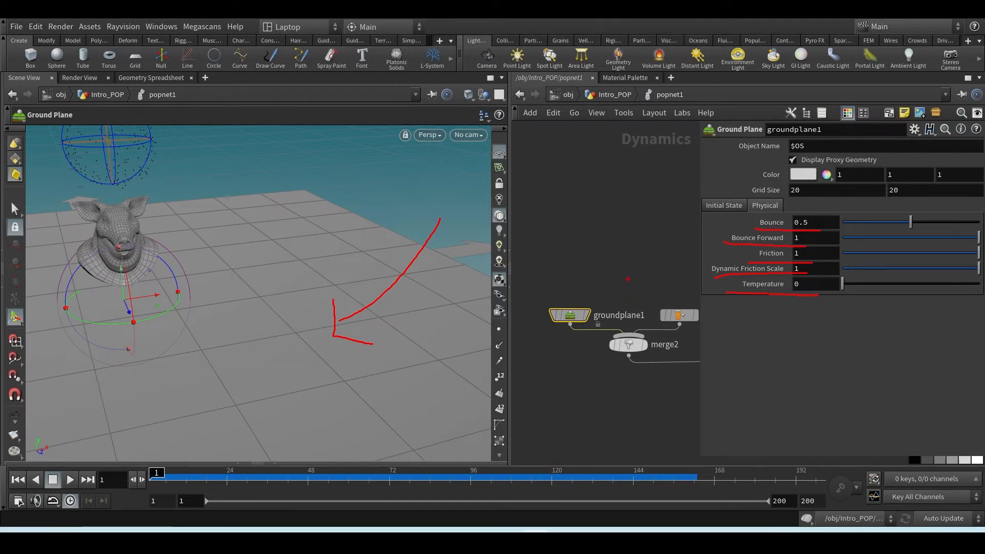
pyautogui.press('Escape')
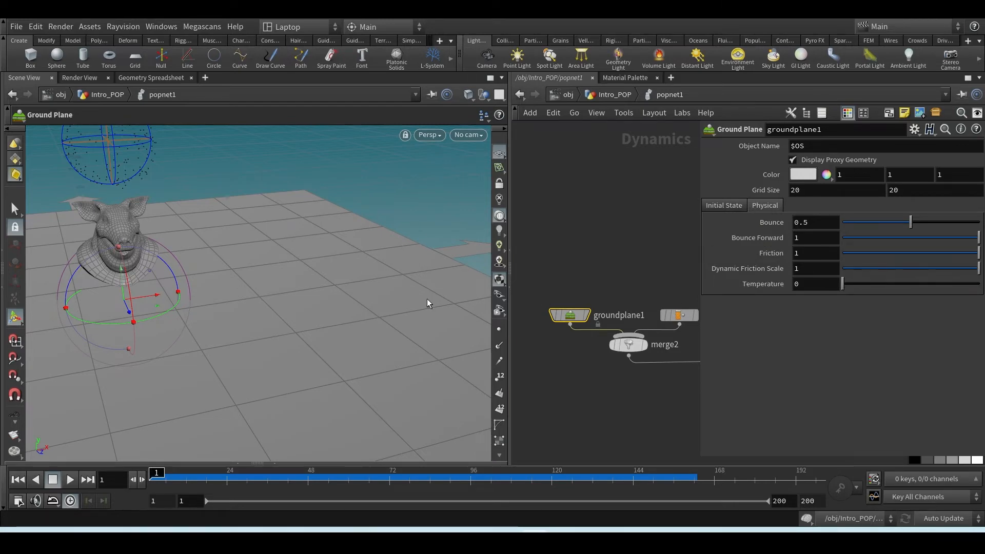
pyautogui.press('Escape')
# Delete the popwind1 node, play the simulation without wind and return to the first frame
pyautogui.scroll(-4, 318, 289)
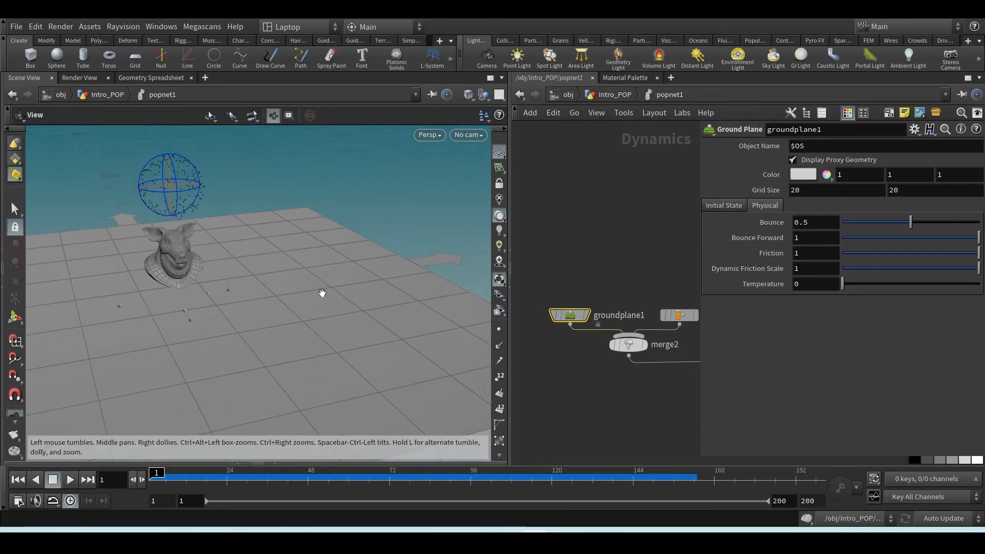
pyautogui.keyDown('alt'); pyautogui.moveTo(322, 293); pyautogui.dragTo(288, 303, button='middle'); pyautogui.keyUp('alt')
pyautogui.moveTo(659, 286); pyautogui.dragTo(548, 279, button='middle')
pyautogui.scroll(-4, 547, 280)
pyautogui.moveTo(608, 270); pyautogui.dragTo(566, 270, button='middle')
pyautogui.scroll(4, 648, 251)
pyautogui.moveTo(647, 251); pyautogui.dragTo(591, 260, button='middle')
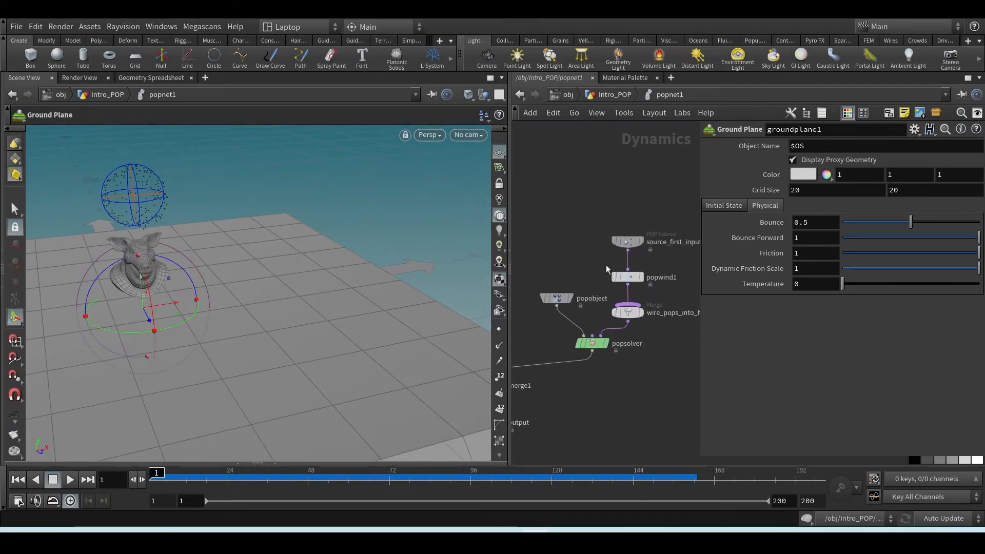
pyautogui.click(653, 281)
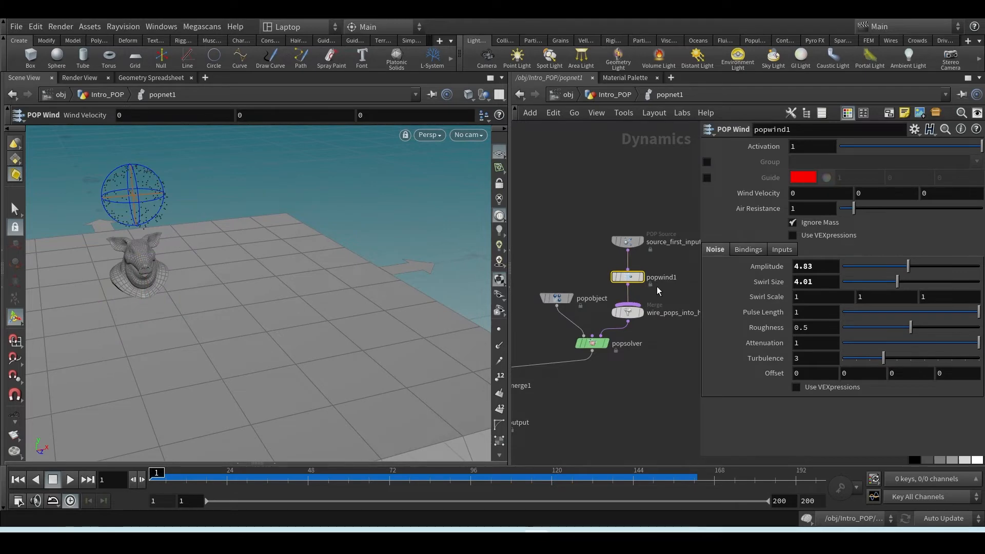
pyautogui.press('Delete')
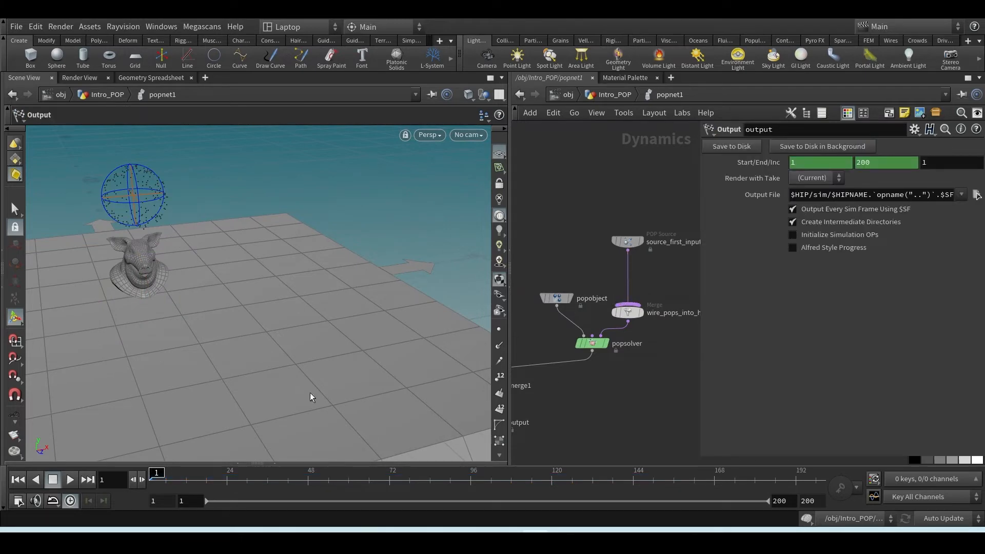
pyautogui.click(69, 479)
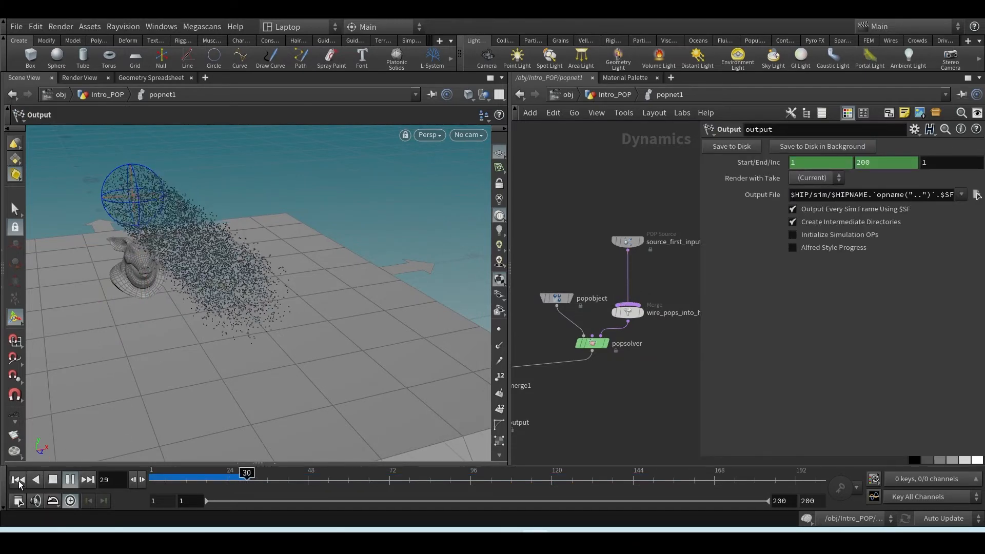
pyautogui.hotkey('ctrl', 'Up')
# Go up to the Intro_POP level and set pointvelocity1's Add Velocity to 0, -2, 0
pyautogui.press('u')
pyautogui.click(570, 318)
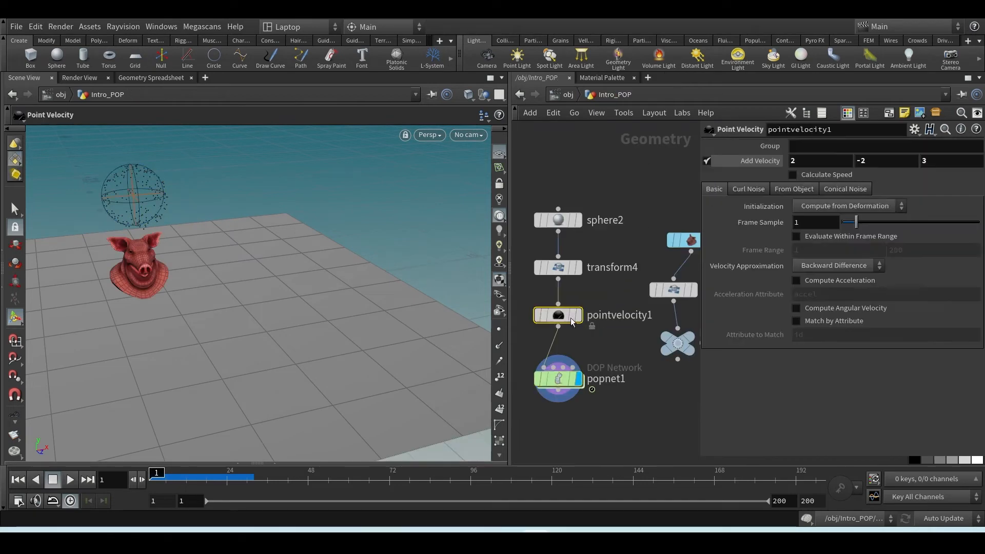
pyautogui.write('0')
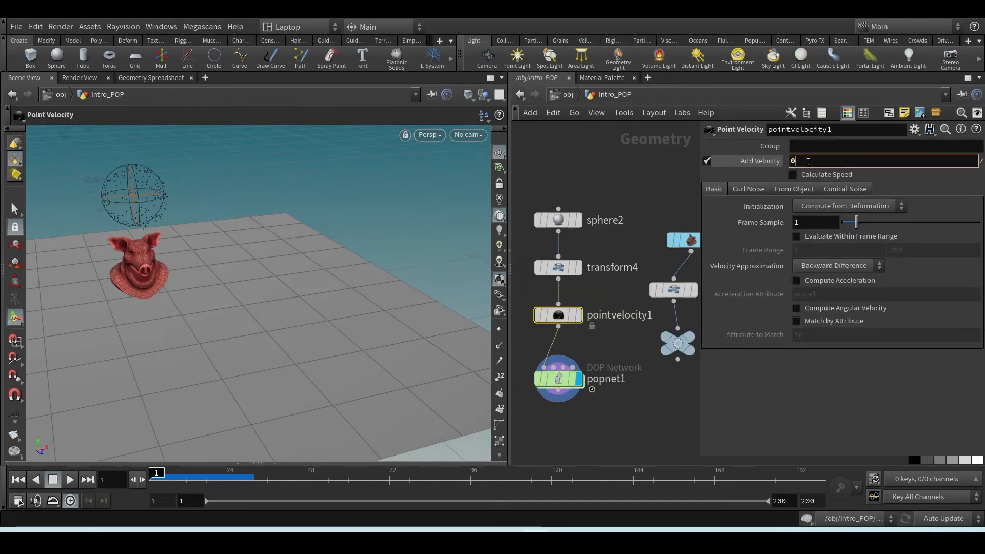
pyautogui.write(' -2 0')
pyautogui.press('Return')
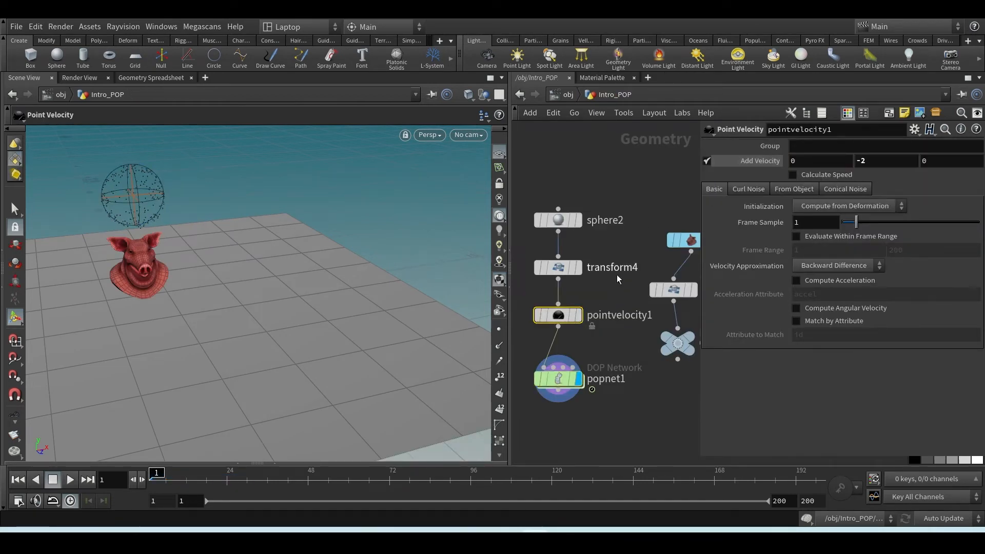
# Play the simulation up to about frame 64 and inspect the particles falling onto the pig head
pyautogui.click(68, 483)
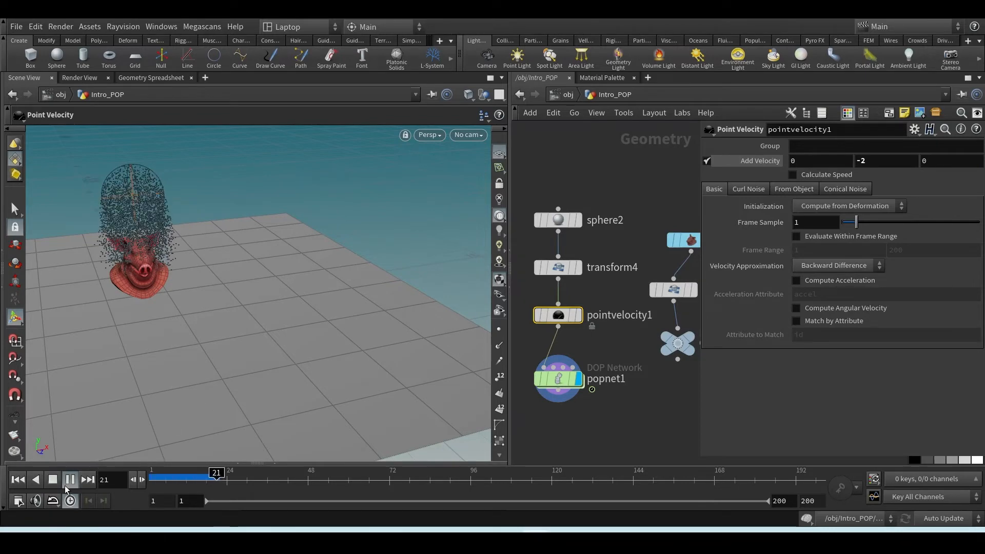
pyautogui.click(52, 483)
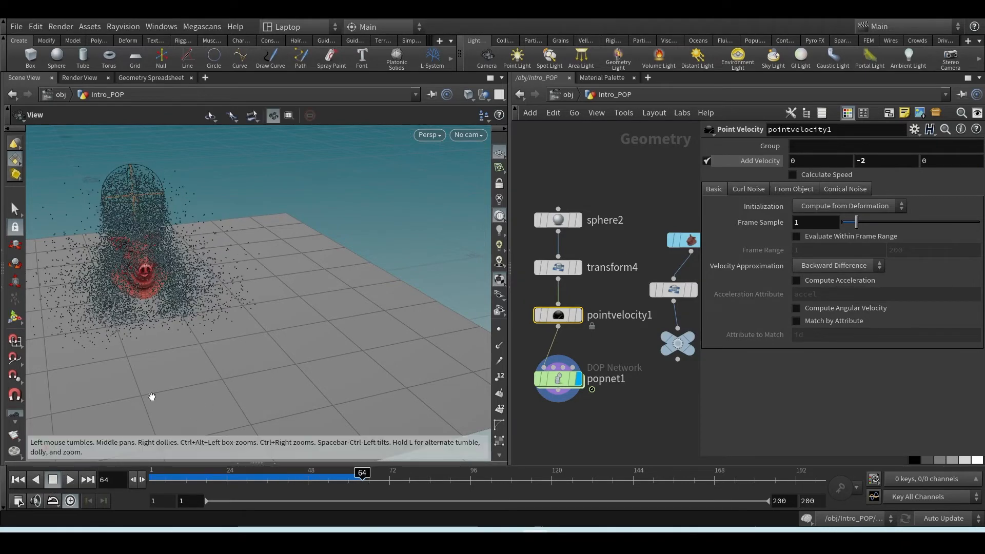
pyautogui.keyDown('alt'); pyautogui.moveTo(149, 395); pyautogui.dragTo(230, 338); pyautogui.keyUp('alt')
# Enter popnet1 again, select staticobject1 to show its parameters and return to the first frame
pyautogui.doubleClick(558, 377)
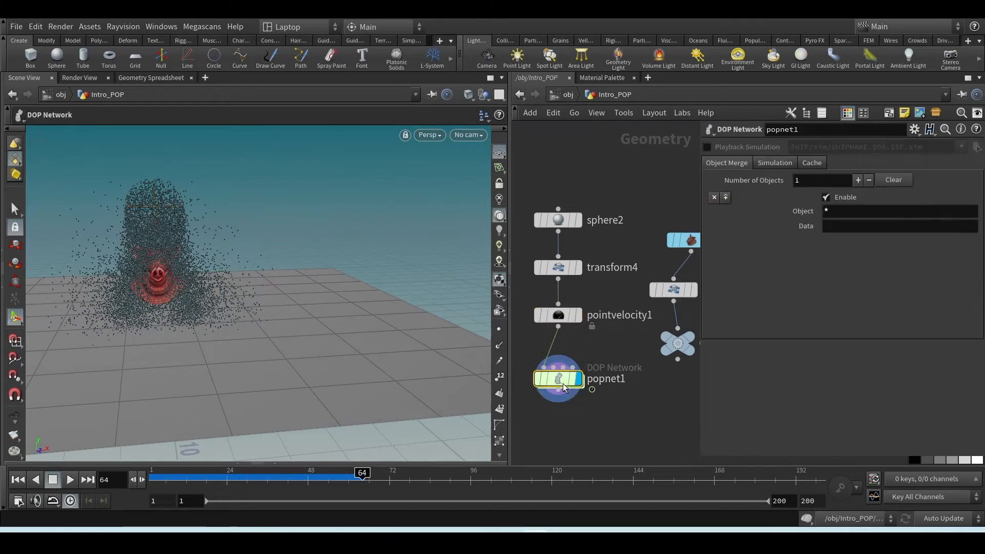
pyautogui.moveTo(592, 370)
pyautogui.mouseDown(button='middle')
pyautogui.moveTo(592, 394)
pyautogui.moveTo(616, 396)
pyautogui.mouseUp(button='middle')
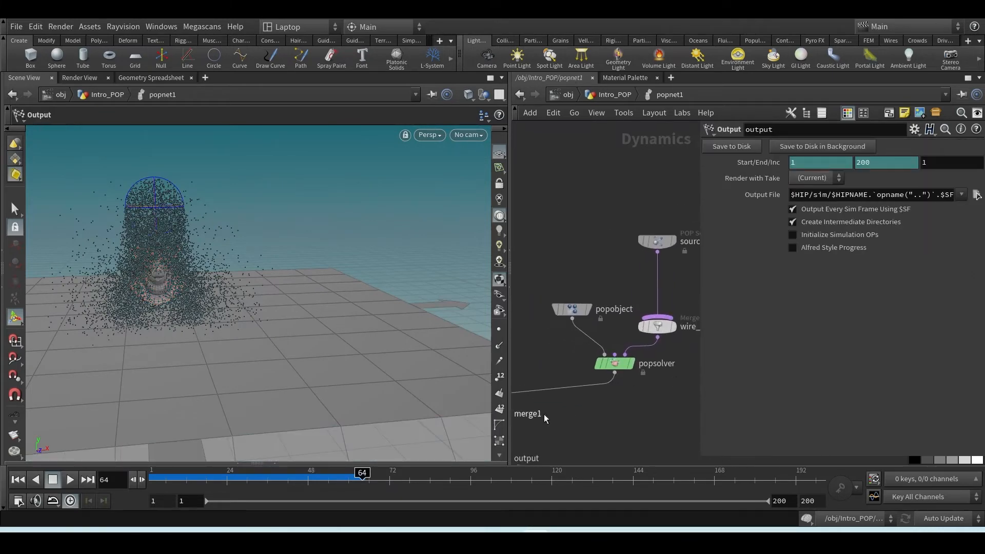
pyautogui.moveTo(543, 414); pyautogui.dragTo(668, 357, button='middle')
pyautogui.moveTo(600, 304); pyautogui.dragTo(667, 305, button='middle')
pyautogui.moveTo(536, 327); pyautogui.dragTo(574, 325, button='middle')
pyautogui.scroll(5, 187, 287)
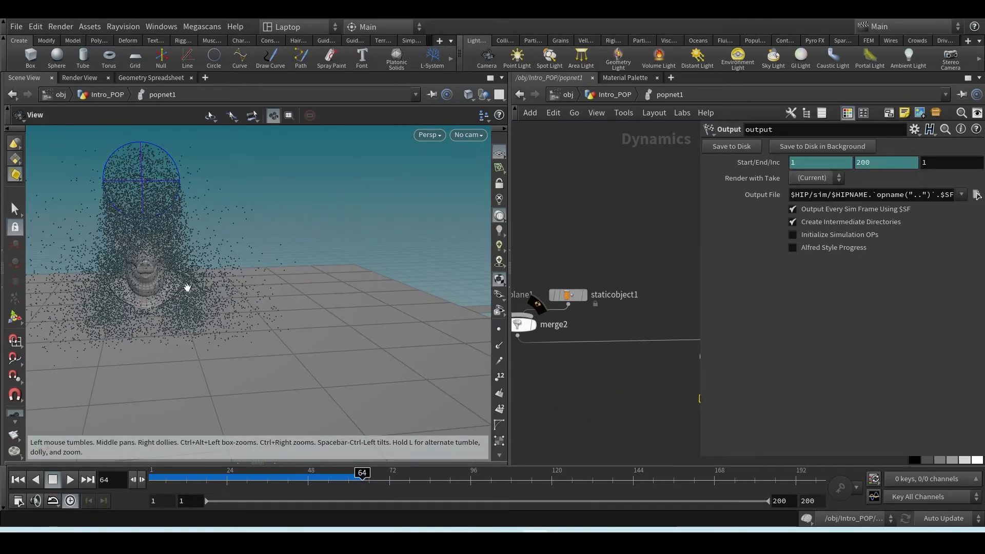
pyautogui.keyDown('alt'); pyautogui.moveTo(183, 288); pyautogui.dragTo(176, 325, button='middle'); pyautogui.keyUp('alt')
pyautogui.click(567, 295)
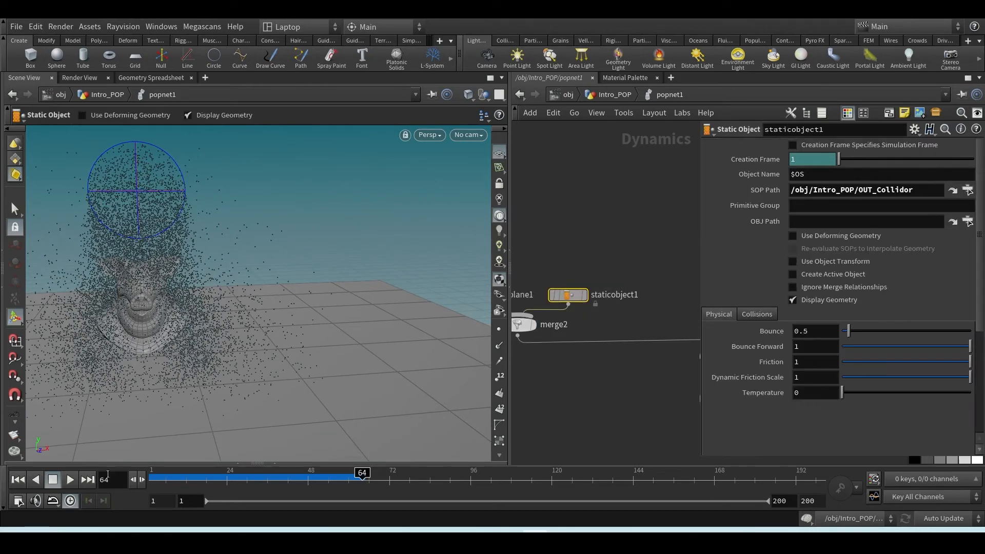
pyautogui.hotkey('ctrl', 'Up')
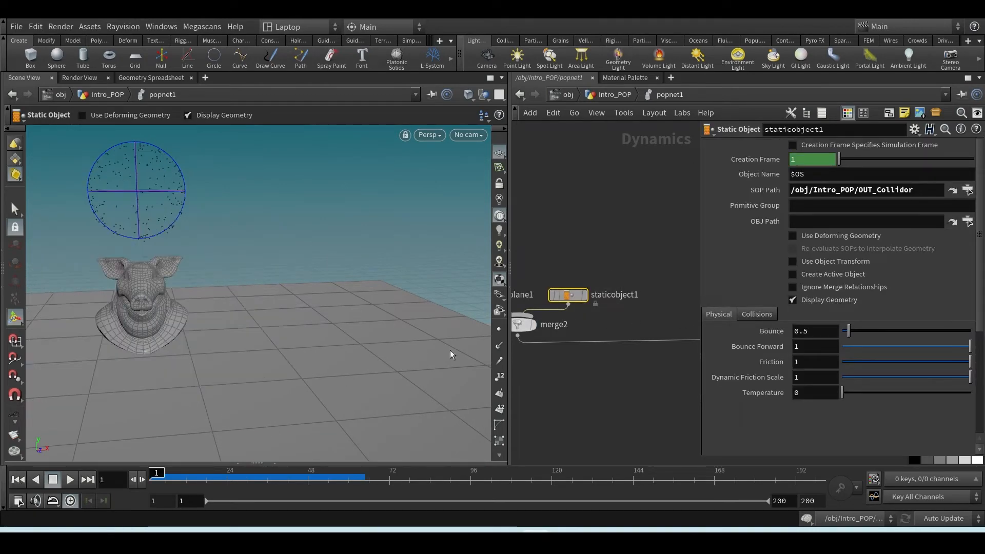
# Turn off Display Geometry for staticobject1 and enable the Collision Guide in its RBD Solver volume collision settings
pyautogui.click(808, 300)
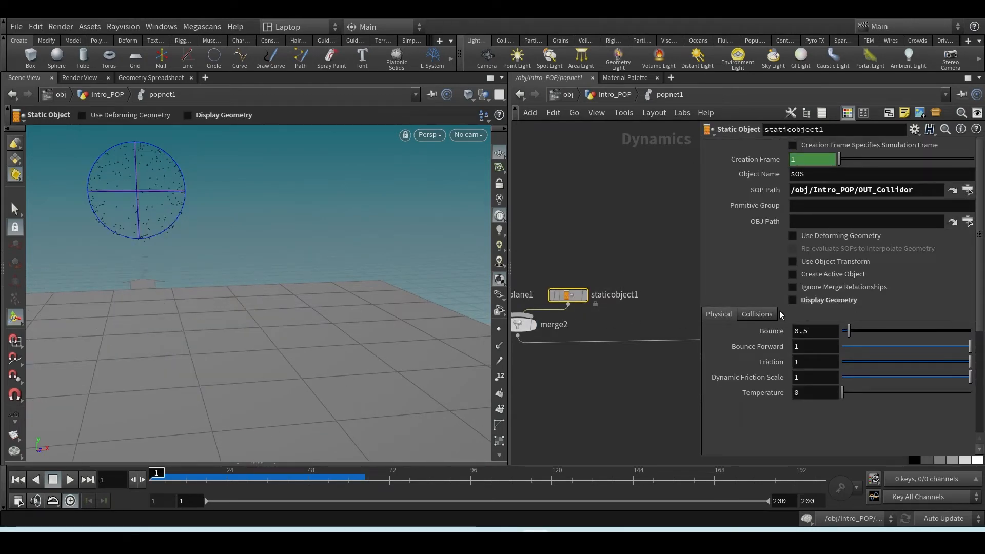
pyautogui.click(760, 314)
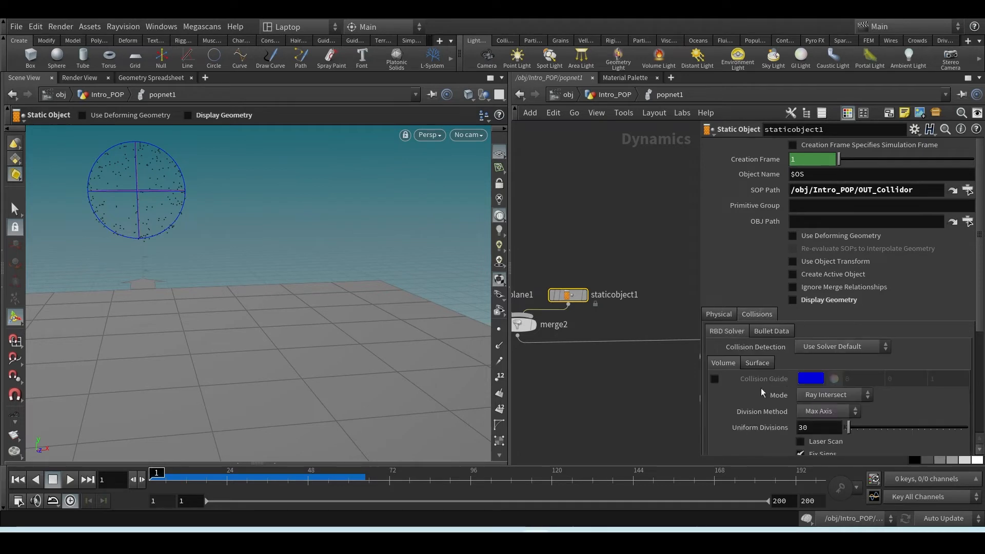
pyautogui.click(715, 378)
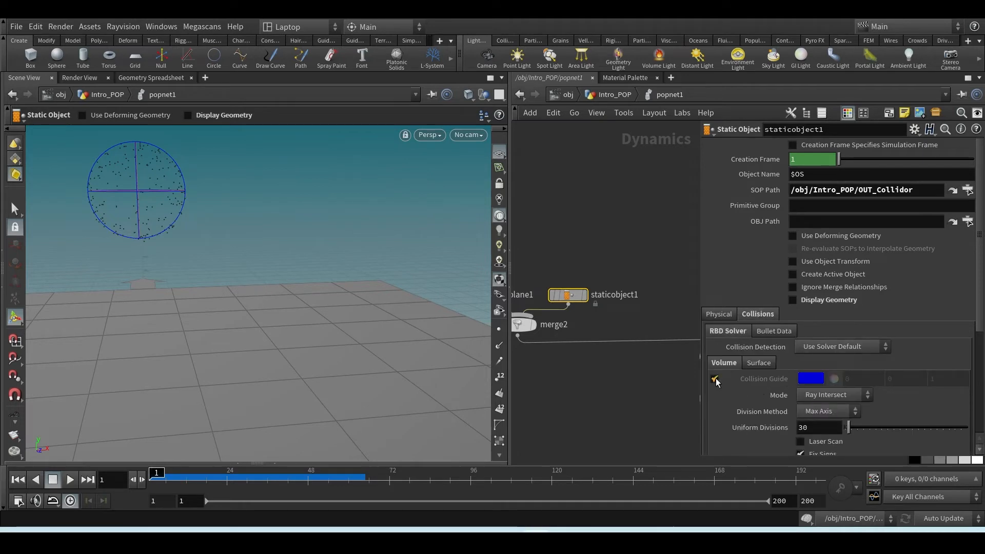
# Examine the blue collision guide of the pig head from several angles and up close around the ears and face
pyautogui.keyDown('alt'); pyautogui.moveTo(198, 303); pyautogui.dragTo(283, 273, button='middle'); pyautogui.keyUp('alt')
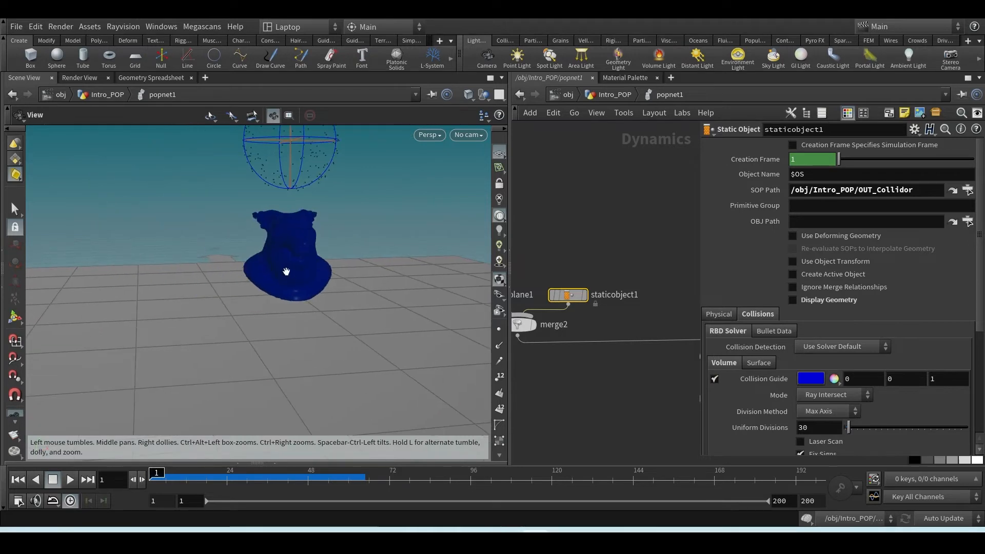
pyautogui.keyDown('alt'); pyautogui.moveTo(283, 273); pyautogui.dragTo(315, 256, button='right'); pyautogui.keyUp('alt')
pyautogui.keyDown('alt'); pyautogui.moveTo(314, 257); pyautogui.dragTo(382, 202); pyautogui.keyUp('alt')
pyautogui.keyDown('alt'); pyautogui.moveTo(382, 202); pyautogui.dragTo(271, 302, button='right'); pyautogui.keyUp('alt')
pyautogui.keyDown('alt'); pyautogui.moveTo(276, 292); pyautogui.dragTo(249, 248); pyautogui.keyUp('alt')
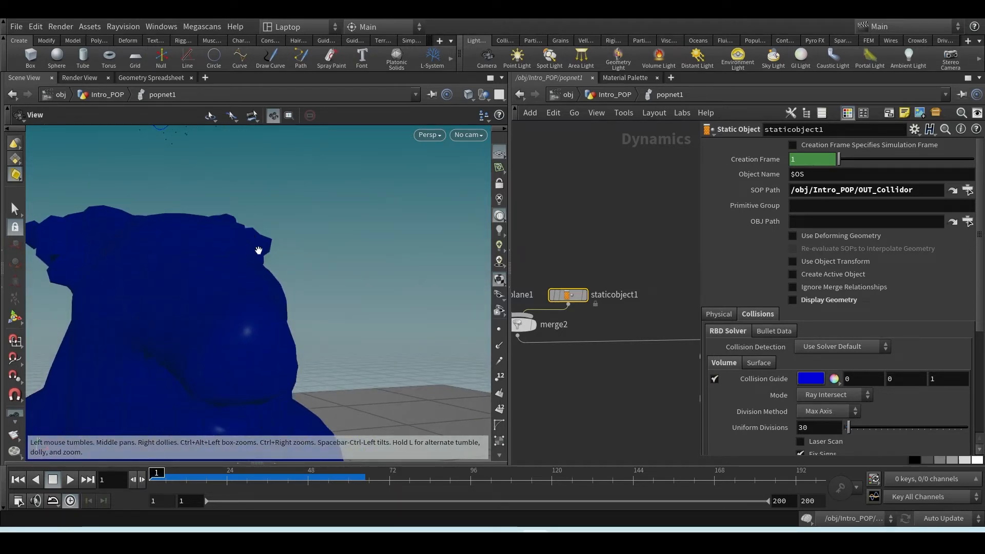
pyautogui.keyDown('alt'); pyautogui.moveTo(258, 250); pyautogui.dragTo(287, 226, button='right'); pyautogui.keyUp('alt')
pyautogui.keyDown('alt'); pyautogui.moveTo(287, 226); pyautogui.dragTo(352, 282); pyautogui.keyUp('alt')
pyautogui.keyDown('alt'); pyautogui.moveTo(178, 246); pyautogui.dragTo(201, 270); pyautogui.keyUp('alt')
pyautogui.press('Return')
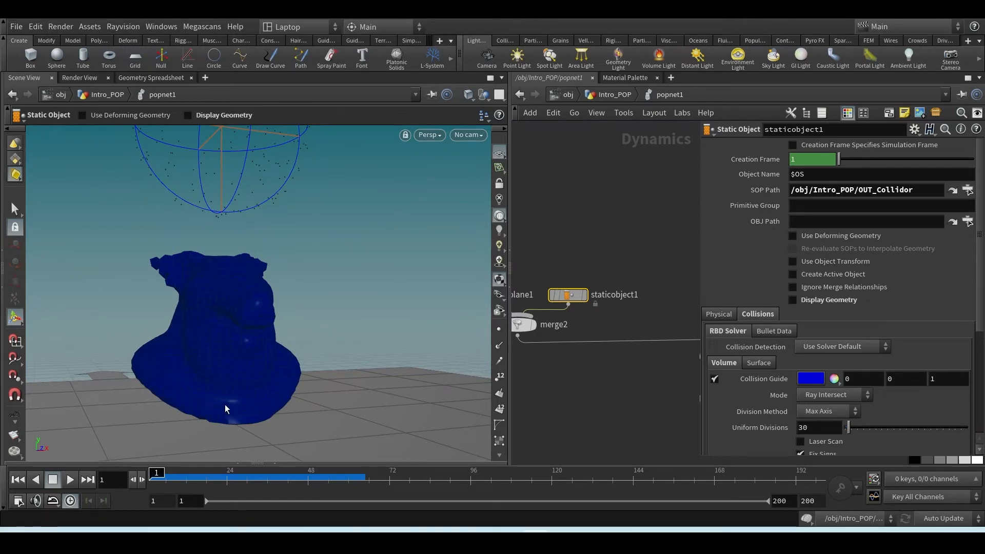
pyautogui.keyDown('alt'); pyautogui.moveTo(241, 391); pyautogui.dragTo(229, 422); pyautogui.keyUp('alt')
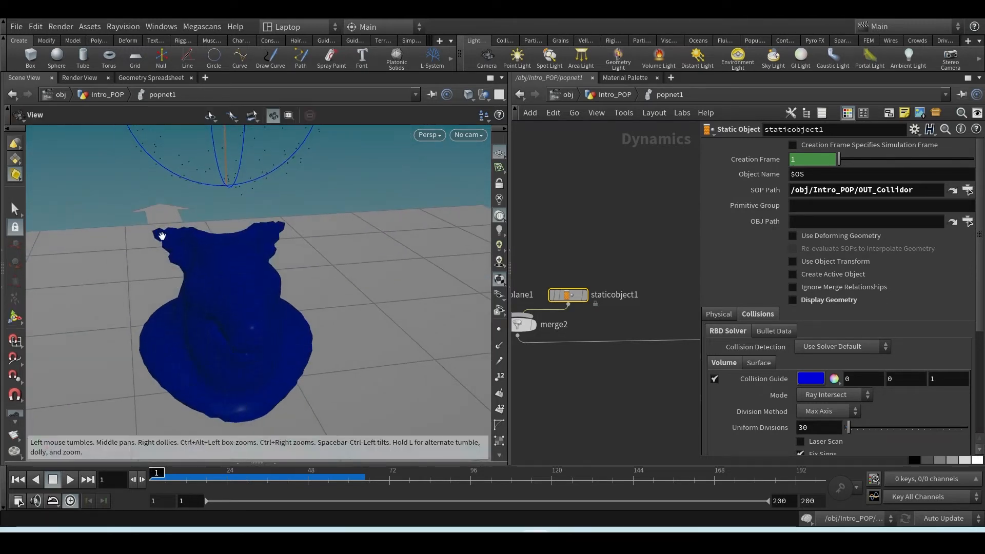
pyautogui.scroll(3, 162, 235)
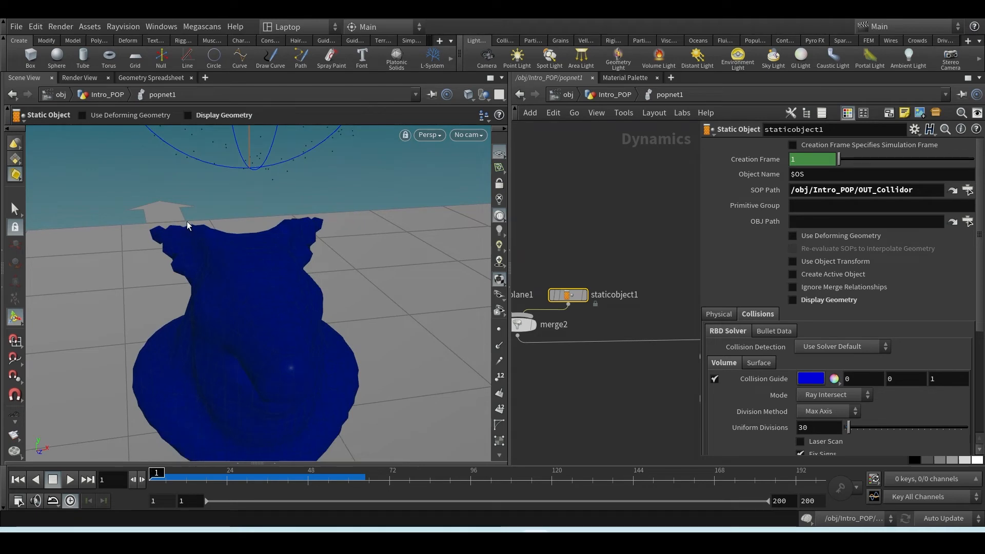
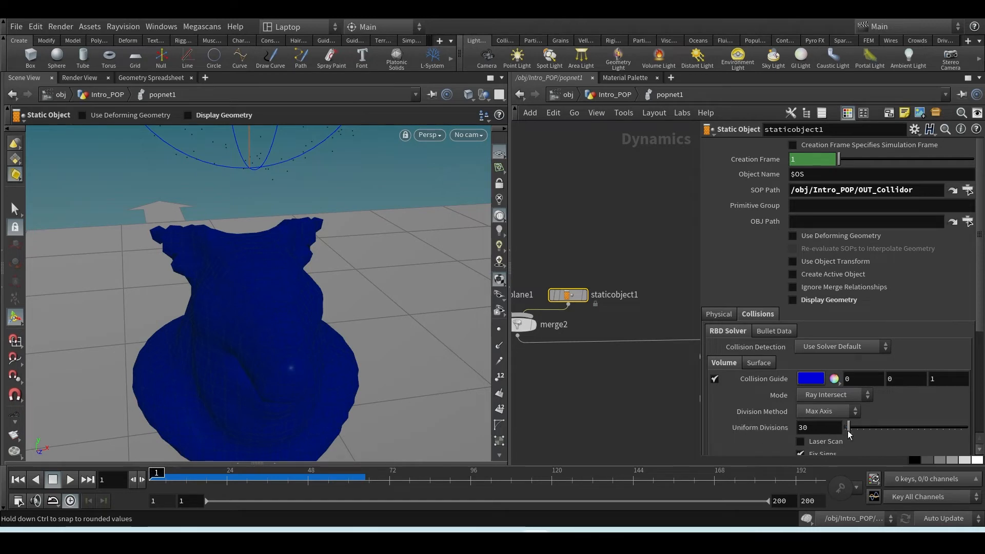
# Set the Uniform Divisions of staticobject1's collision volume to 150 and inspect the refined guide of the pig head
pyautogui.moveTo(851, 433); pyautogui.dragTo(867, 428)
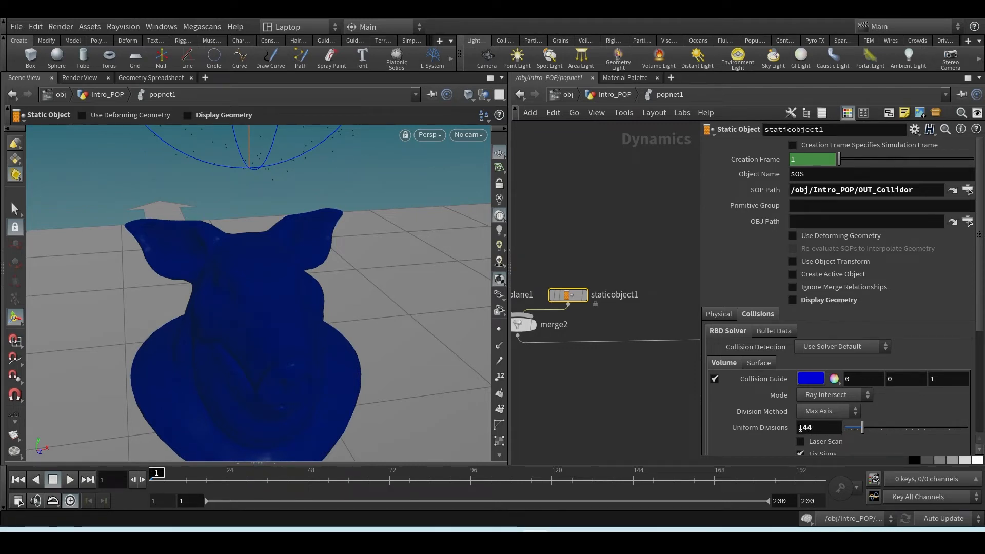
pyautogui.moveTo(803, 428); pyautogui.dragTo(833, 422)
pyautogui.write('50')
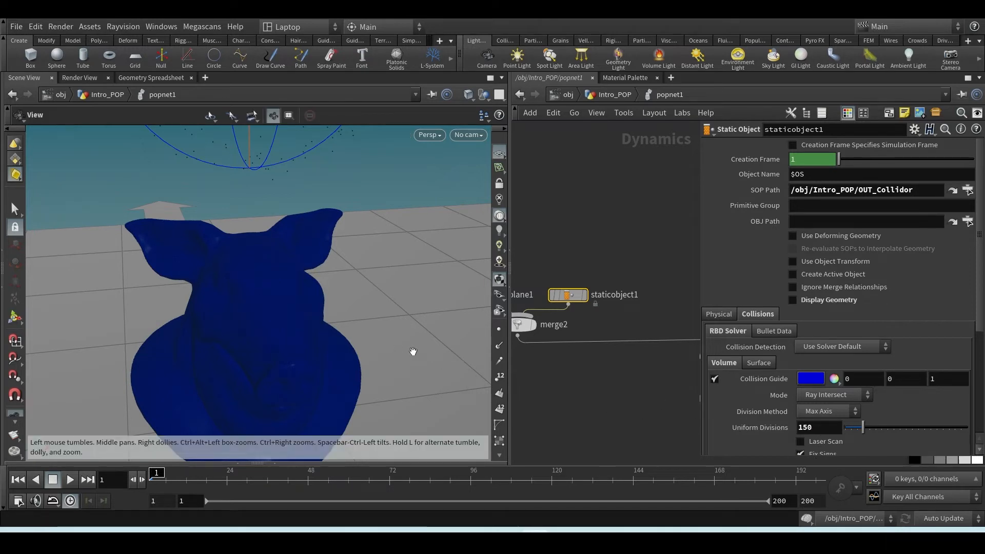
pyautogui.moveTo(412, 352)
pyautogui.keyDown('alt'); pyautogui.mouseDown()
pyautogui.moveTo(359, 329)
pyautogui.moveTo(404, 337)
pyautogui.mouseUp(); pyautogui.keyUp('alt')
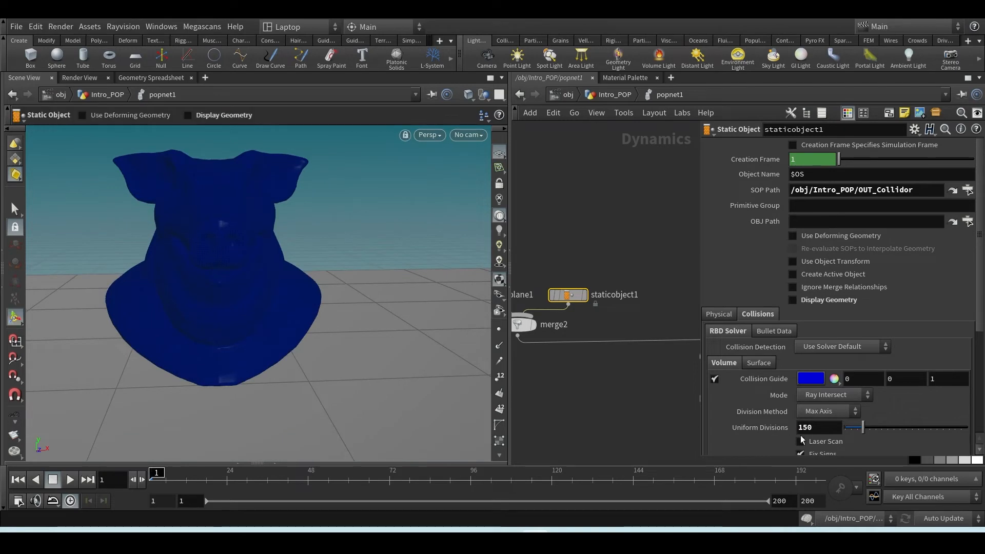
pyautogui.keyDown('alt'); pyautogui.scroll(2, 305, 264); pyautogui.keyUp('alt')
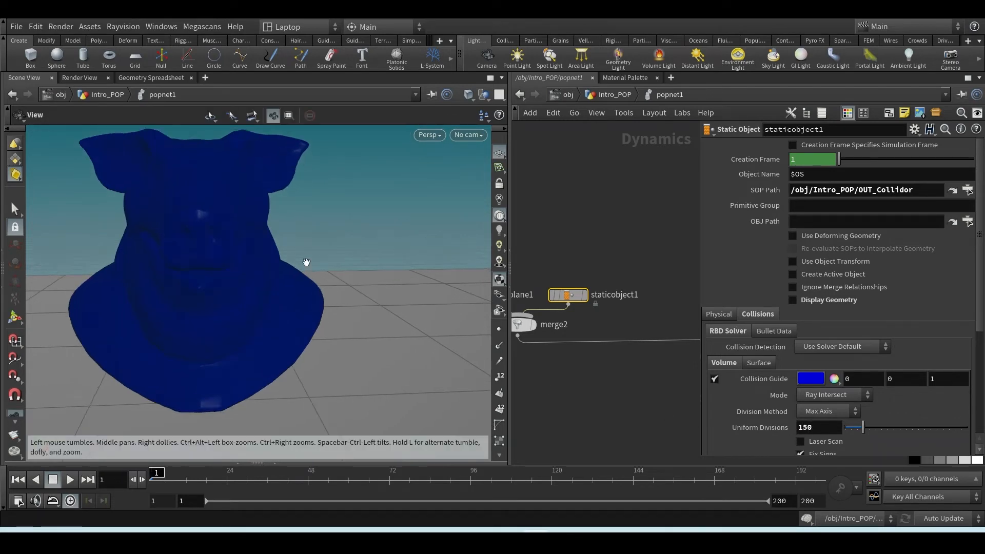
pyautogui.keyDown('alt'); pyautogui.moveTo(305, 263); pyautogui.dragTo(321, 291, button='middle'); pyautogui.keyUp('alt')
pyautogui.keyDown('alt'); pyautogui.moveTo(320, 291); pyautogui.dragTo(279, 295); pyautogui.keyUp('alt')
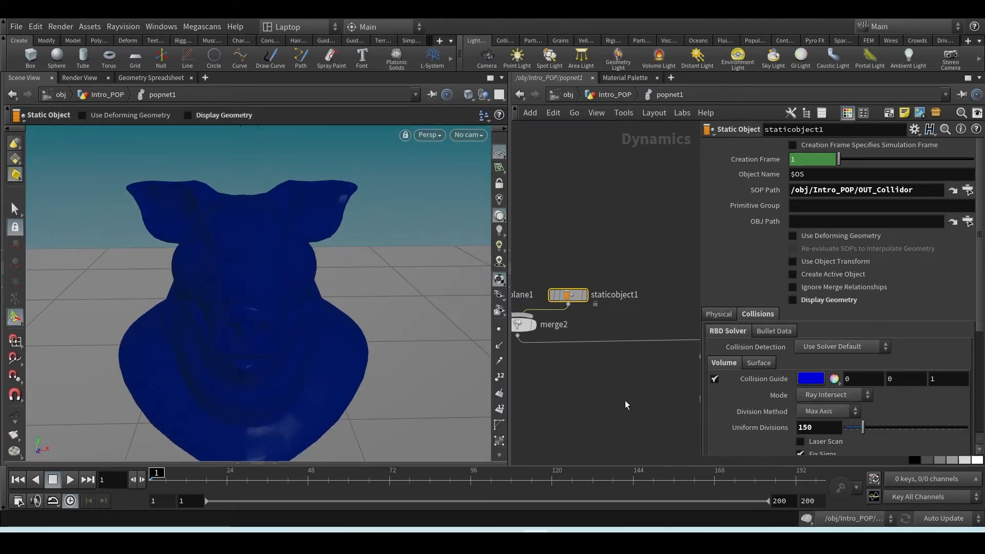
# Turn off the Collision Guide of staticobject1 and turn its Display Geometry back on
pyautogui.scroll(-3, 582, 388)
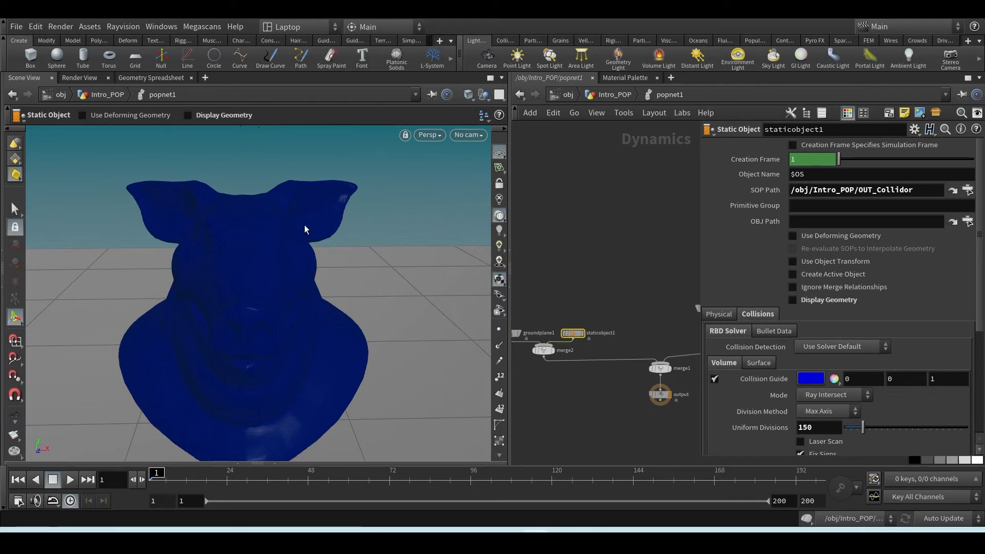
pyautogui.click(714, 379)
pyautogui.click(801, 299)
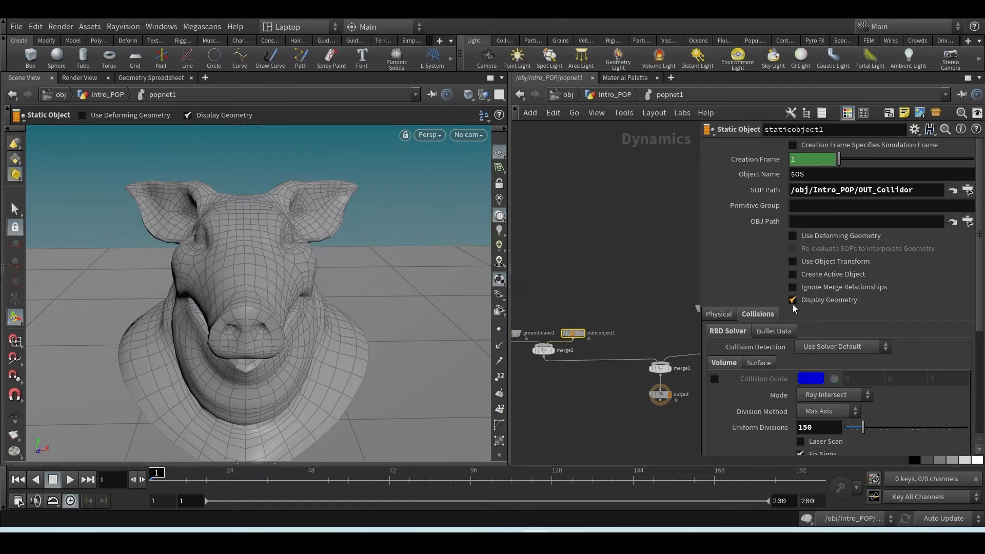
pyautogui.scroll(-4, 213, 307)
pyautogui.moveTo(213, 307)
pyautogui.keyDown('alt'); pyautogui.mouseDown()
pyautogui.moveTo(235, 326)
pyautogui.moveTo(220, 297)
pyautogui.mouseUp(); pyautogui.keyUp('alt')
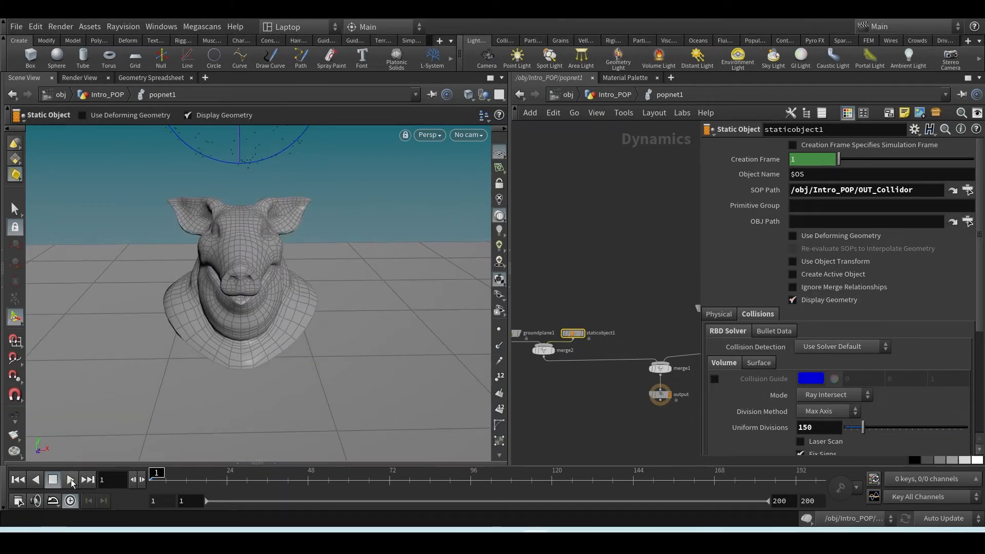
# Play the simulation twice, first close up and then from a wider view, to check how particles collide with the pig head
pyautogui.click(71, 480)
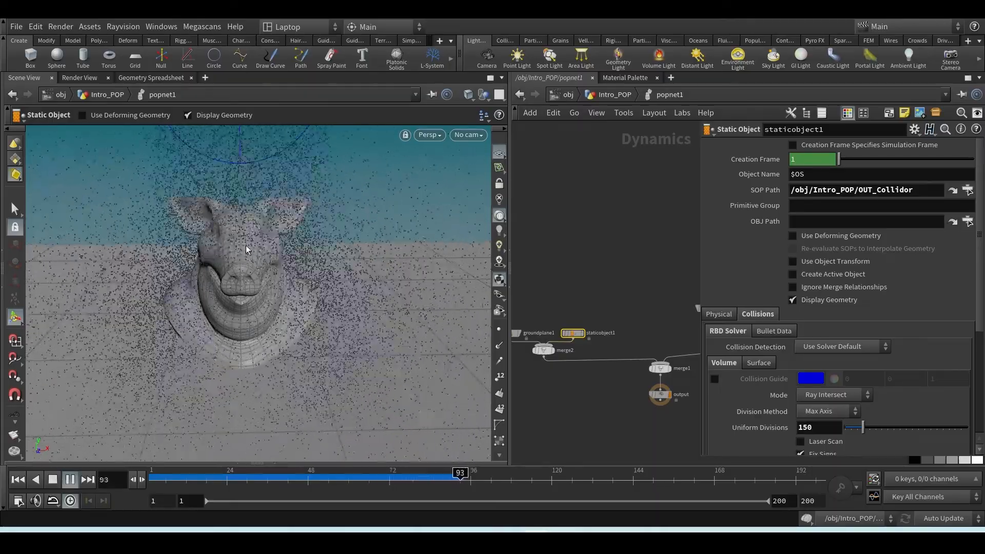
pyautogui.click(53, 485)
pyautogui.scroll(-2, 263, 296)
pyautogui.keyDown('alt'); pyautogui.moveTo(262, 296); pyautogui.dragTo(217, 297); pyautogui.keyUp('alt')
pyautogui.click(19, 481)
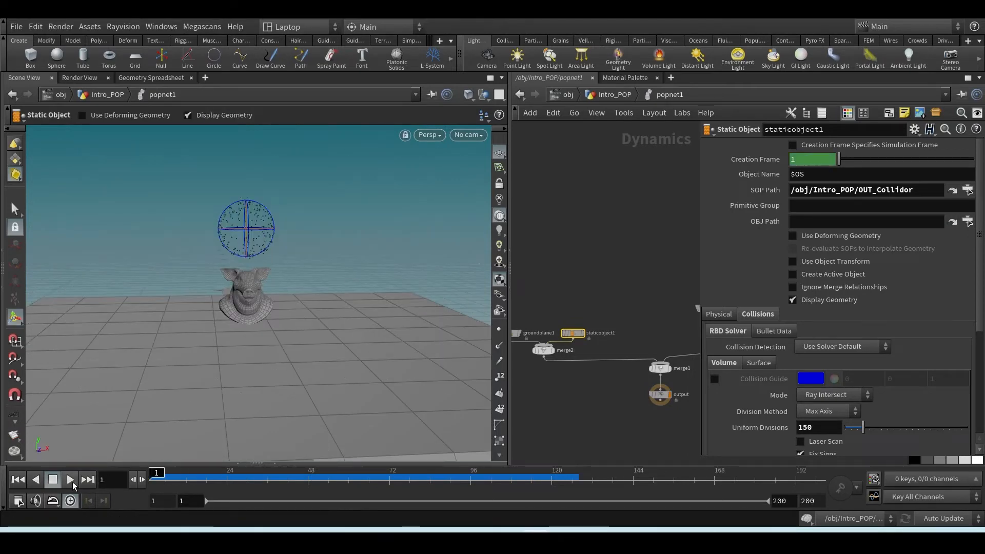
pyautogui.click(70, 481)
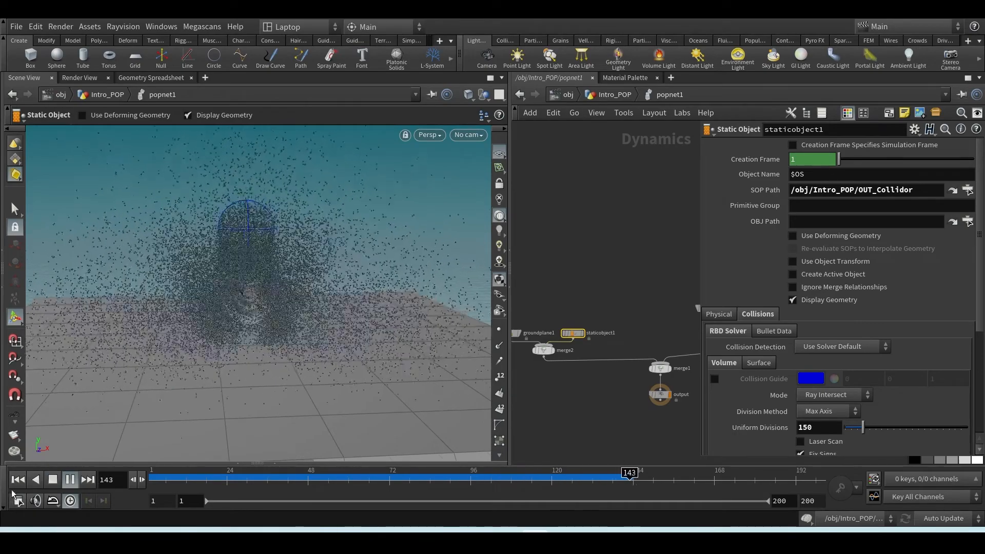
pyautogui.click(52, 479)
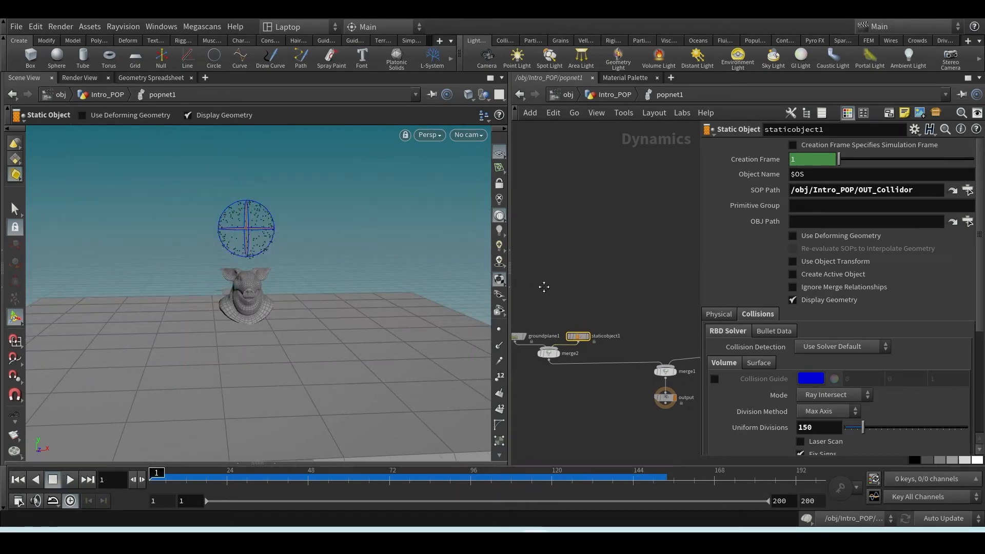
# Lower groundplane1's Bounce to 0.041, replay the simulation and return to the first frame
pyautogui.moveTo(543, 285); pyautogui.dragTo(566, 295, button='middle')
pyautogui.click(536, 345)
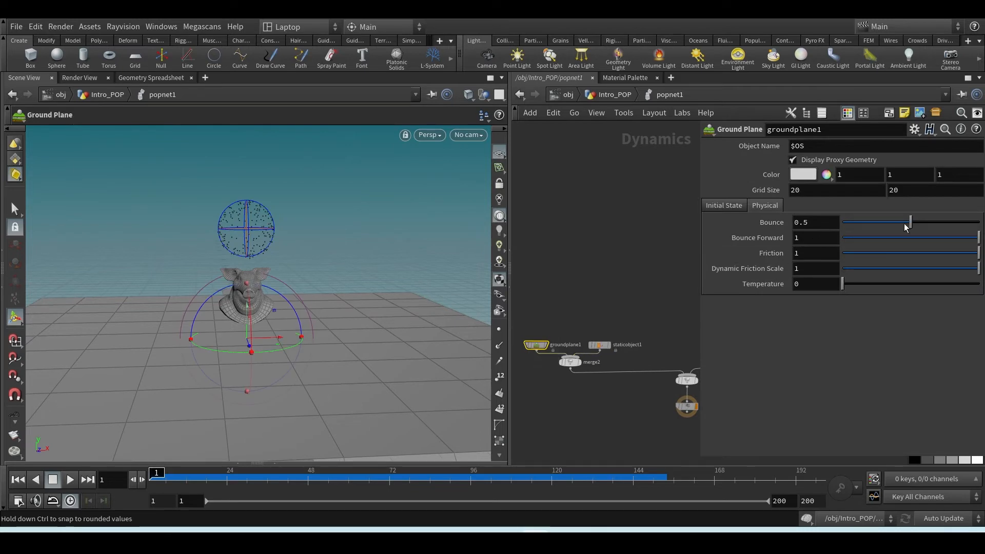
pyautogui.moveTo(903, 223); pyautogui.dragTo(858, 229)
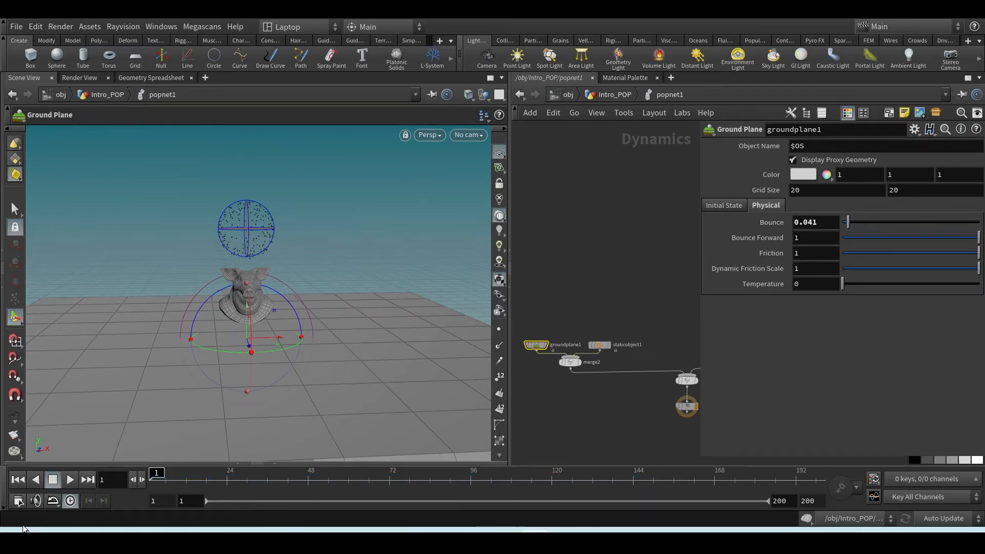
pyautogui.click(71, 480)
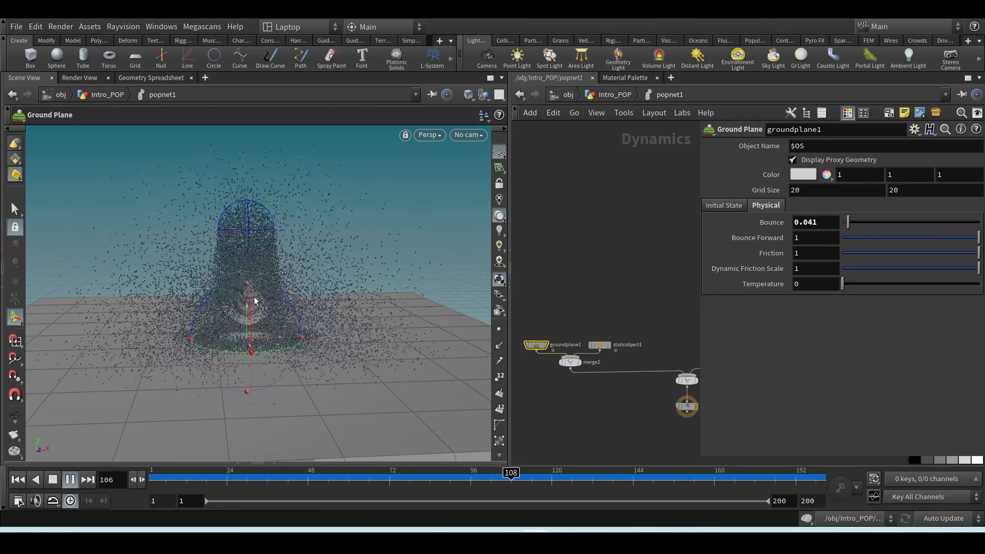
pyautogui.click(18, 479)
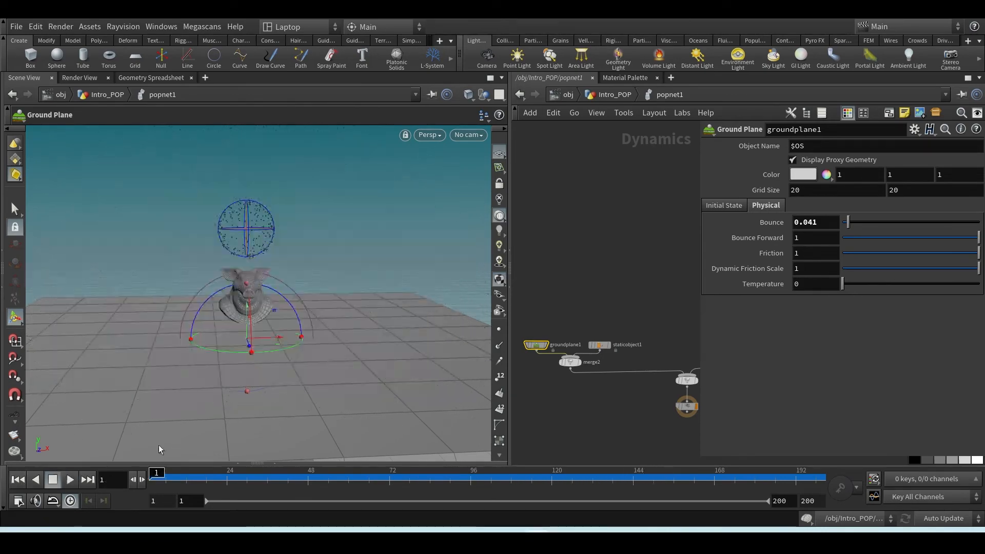
# Set staticobject1's physical Bounce to 0.24 and play the simulation to frame 94 to inspect the particles
pyautogui.moveTo(601, 332); pyautogui.dragTo(609, 351)
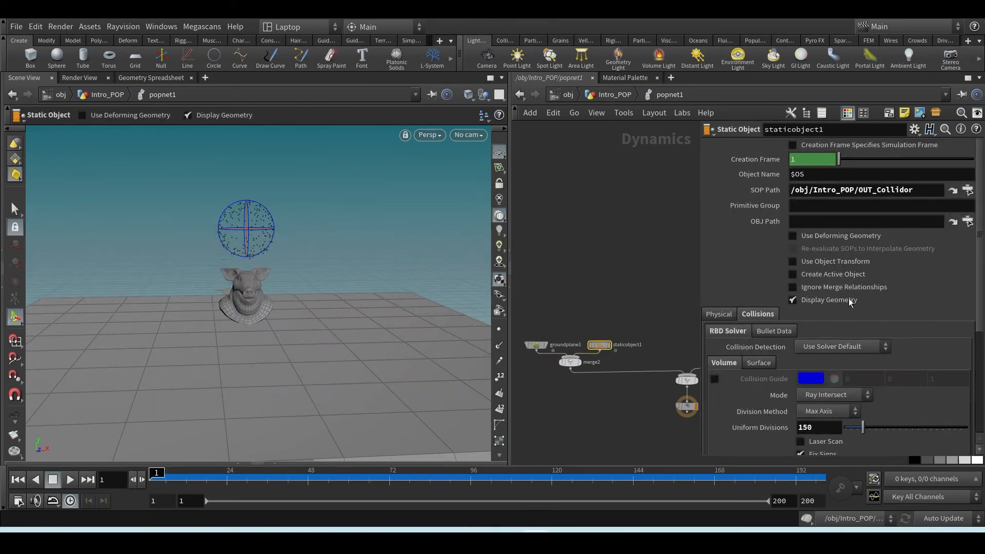
pyautogui.click(709, 314)
pyautogui.moveTo(848, 331); pyautogui.dragTo(846, 337)
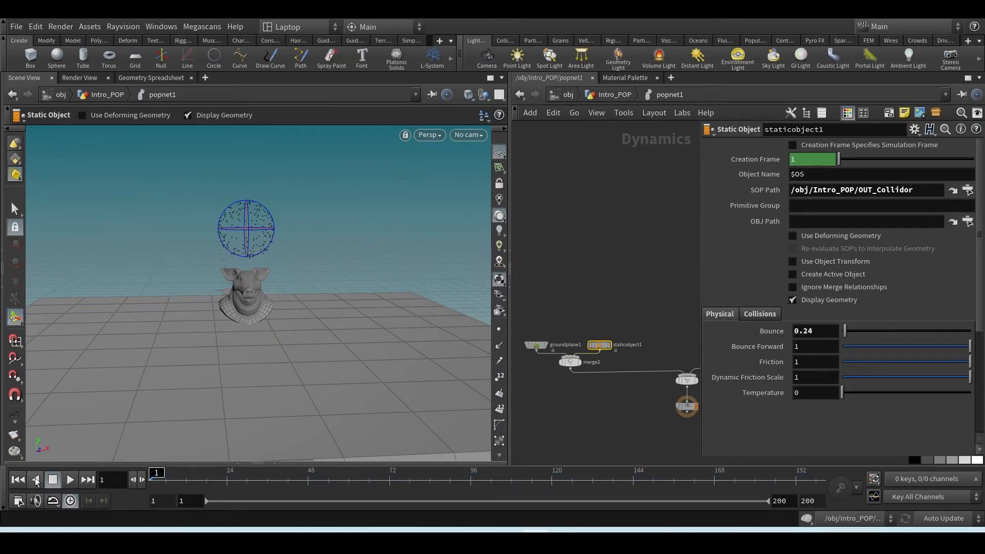
pyautogui.click(70, 479)
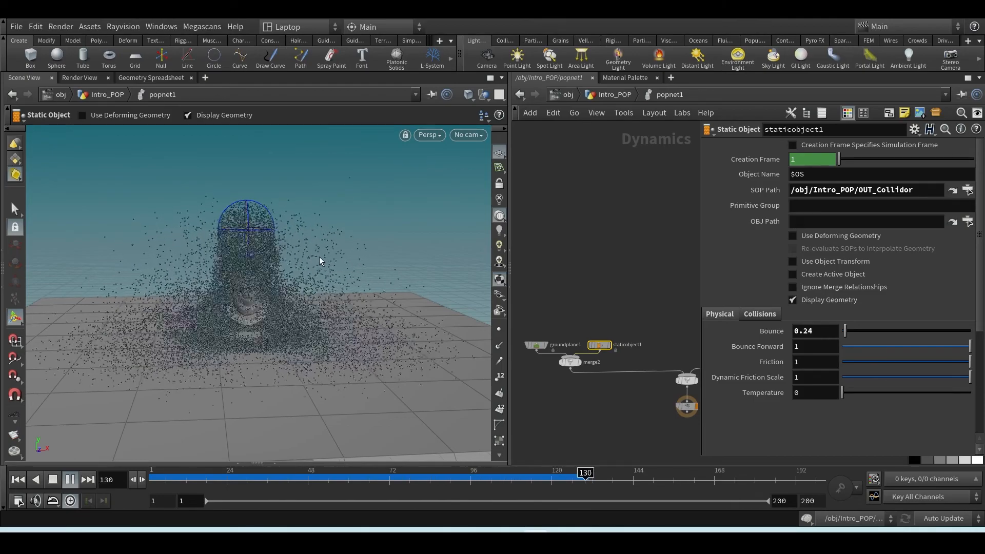
pyautogui.click(55, 480)
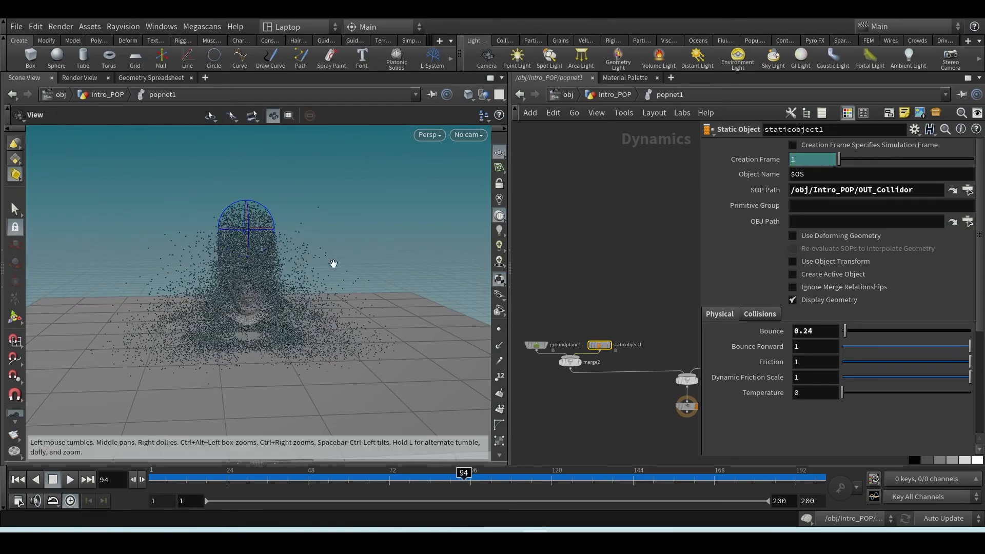
pyautogui.keyDown('alt'); pyautogui.moveTo(332, 264); pyautogui.dragTo(375, 288); pyautogui.keyUp('alt')
# Set Bounce to 0 on both staticobject1 and groundplane1 and replay the simulation from the first frame
pyautogui.moveTo(855, 331); pyautogui.dragTo(837, 334)
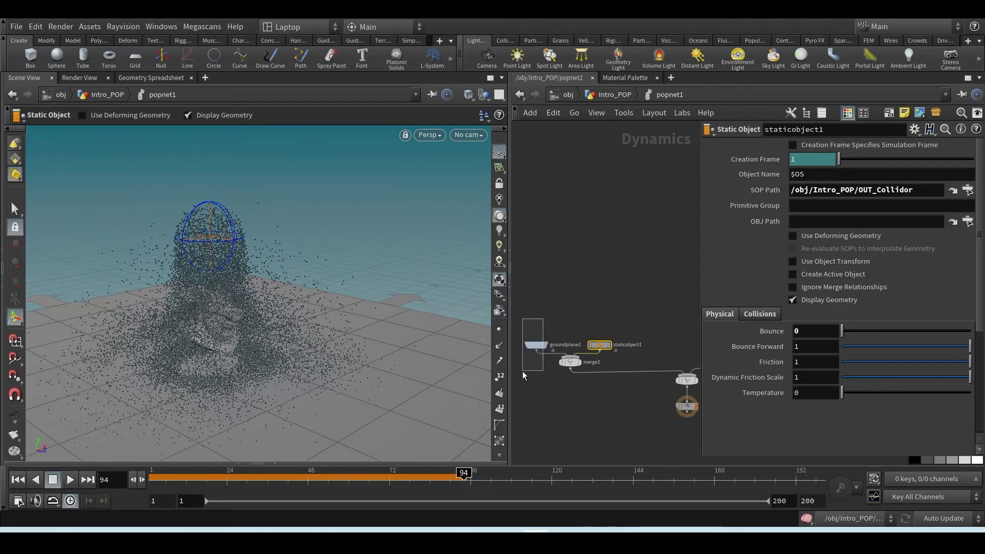
pyautogui.moveTo(522, 371); pyautogui.dragTo(522, 371)
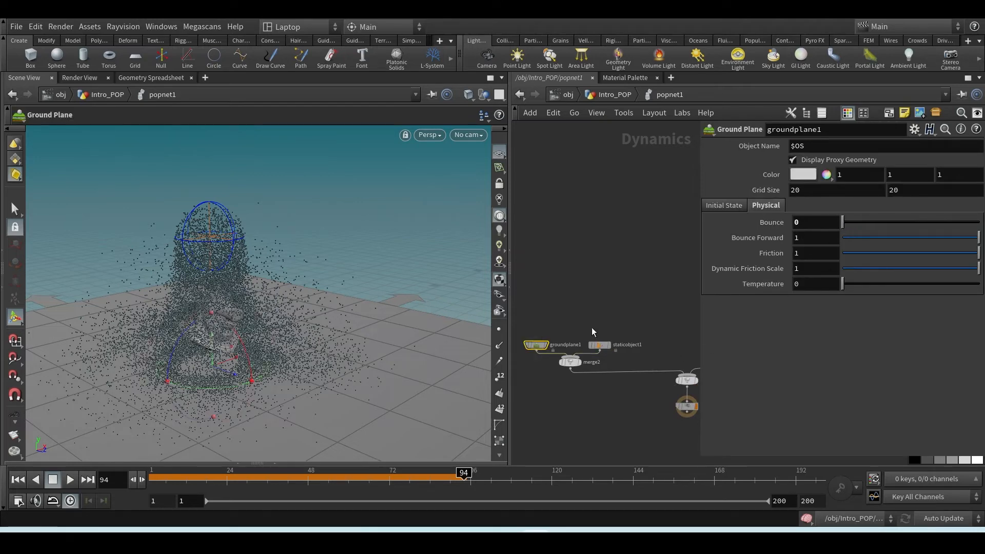
pyautogui.click(18, 479)
pyautogui.click(68, 480)
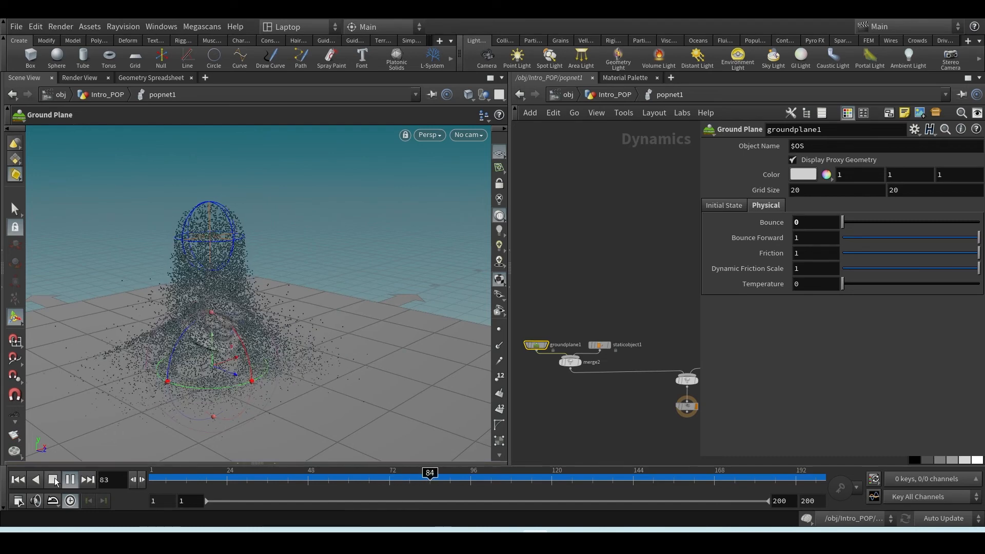
pyautogui.click(18, 479)
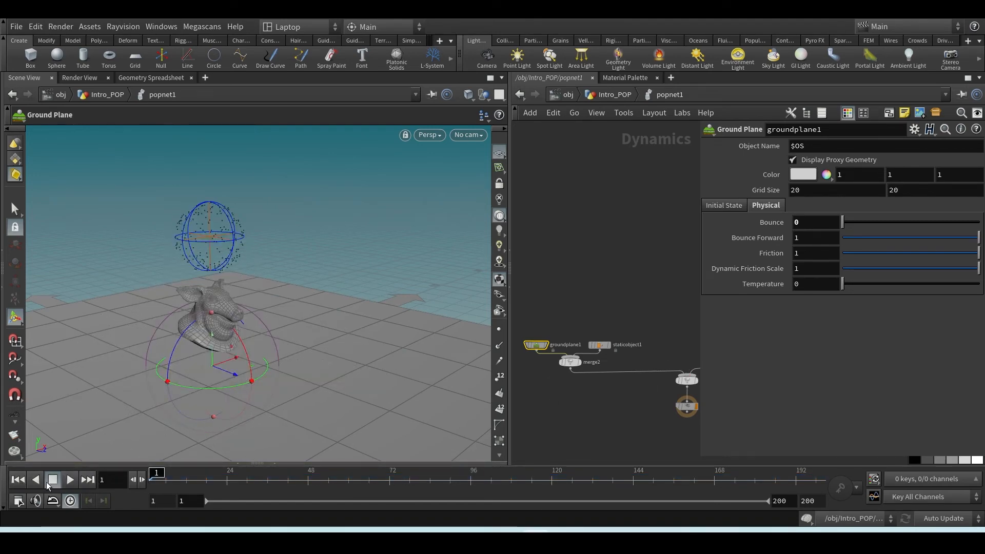
pyautogui.click(72, 479)
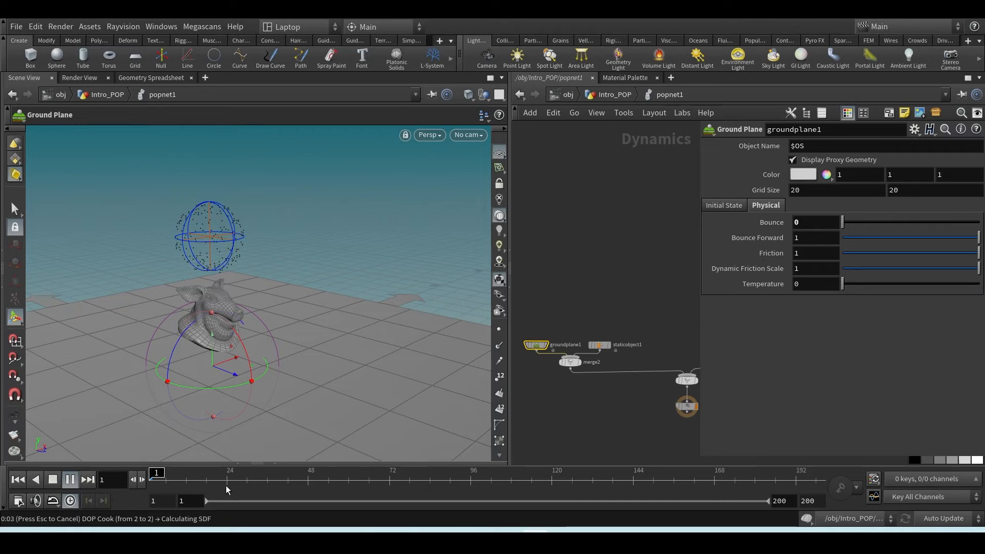
pyautogui.click(50, 482)
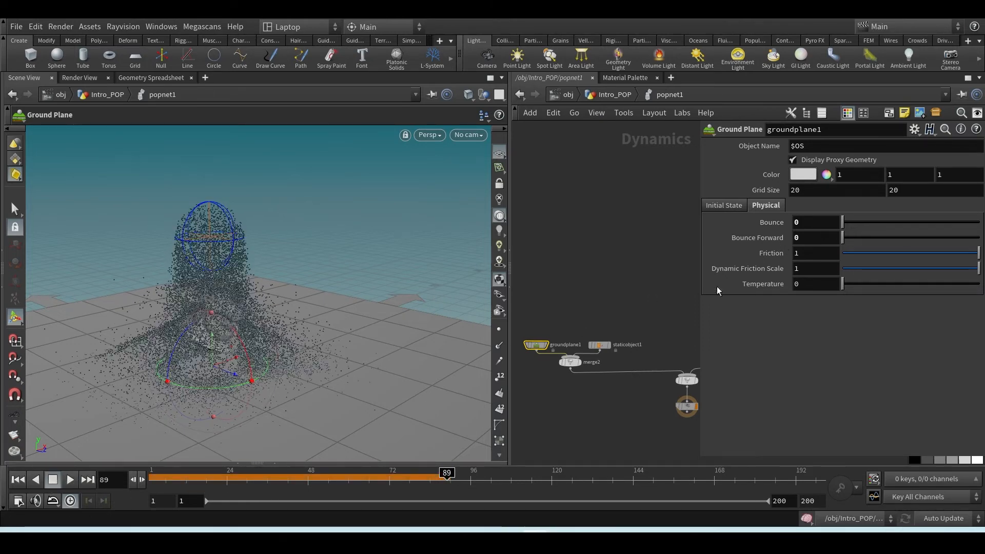
# Set Bounce Forward to 0 on groundplane1 and staticobject1 and replay the simulation from the first frame
pyautogui.click(599, 344)
pyautogui.moveTo(898, 348); pyautogui.dragTo(718, 369)
pyautogui.click(20, 481)
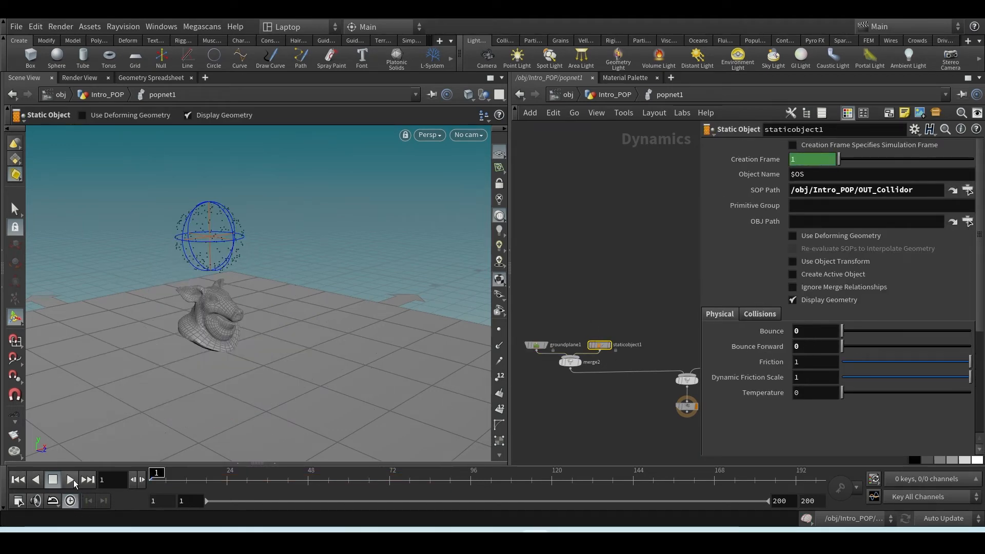
pyautogui.click(69, 479)
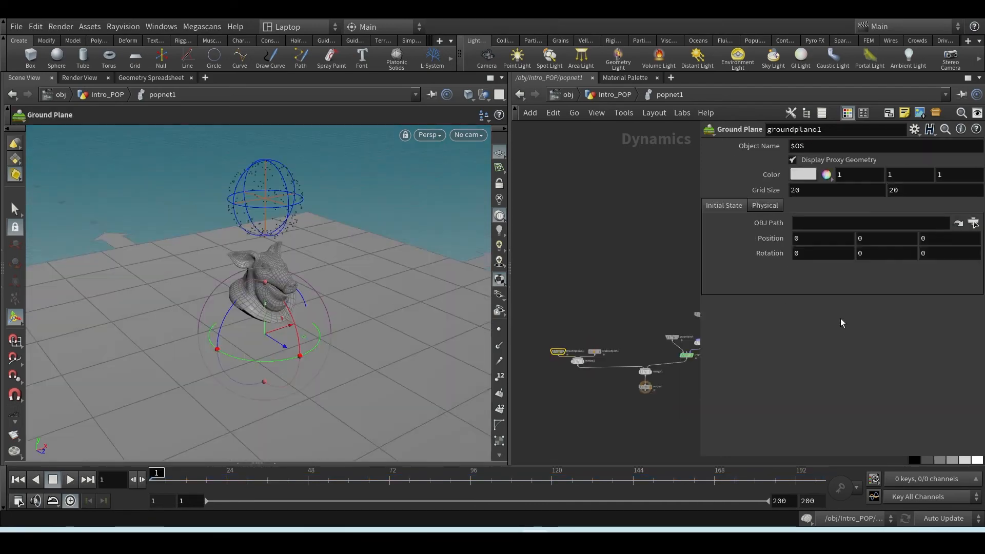
# Show the Physical settings of groundplane1 to review its bounce and friction parameters
pyautogui.scroll(4, 543, 369)
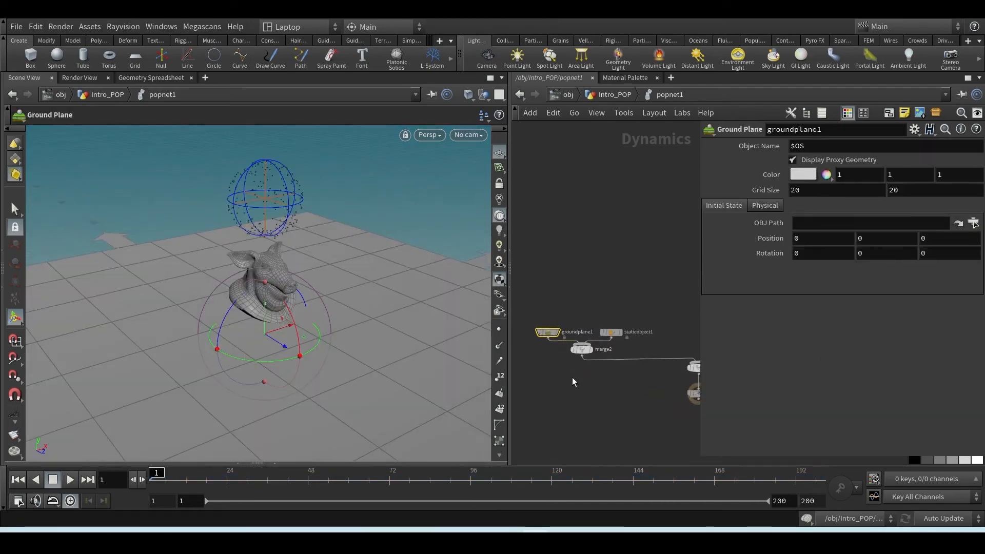
pyautogui.moveTo(572, 377); pyautogui.dragTo(620, 401, button='middle')
pyautogui.moveTo(582, 364); pyautogui.dragTo(578, 364)
pyautogui.moveTo(617, 398); pyautogui.dragTo(603, 405, button='middle')
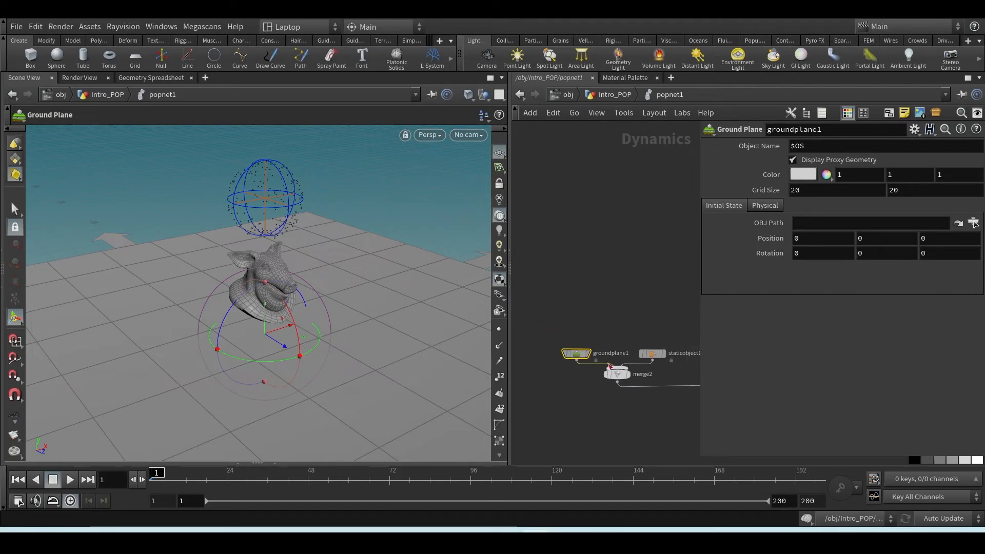
pyautogui.click(770, 206)
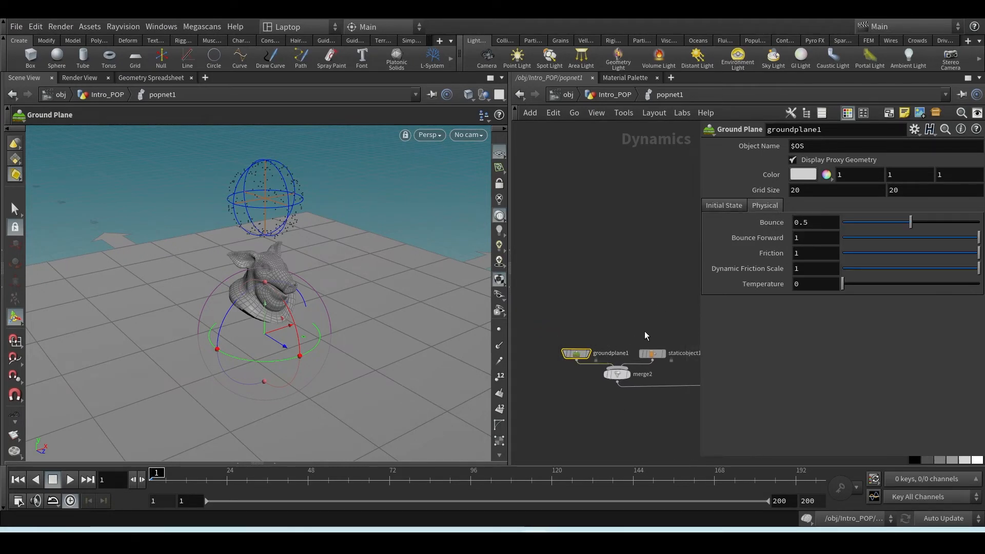
# Select staticobject1 and reset its physical Friction to the default value of 1
pyautogui.click(651, 353)
pyautogui.moveTo(668, 415); pyautogui.dragTo(630, 426, button='middle')
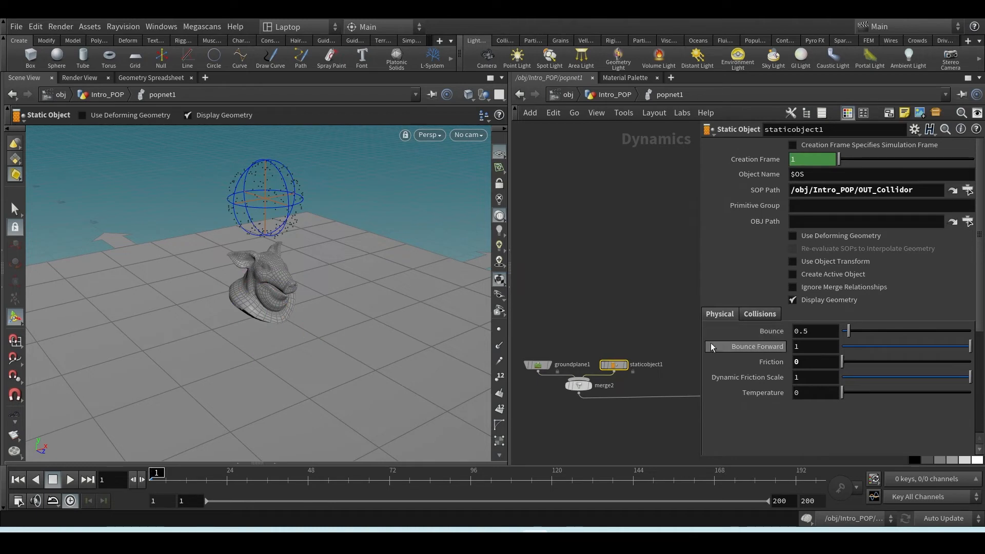
pyautogui.keyDown('ctrl'); pyautogui.middleClick(768, 361); pyautogui.keyUp('ctrl')
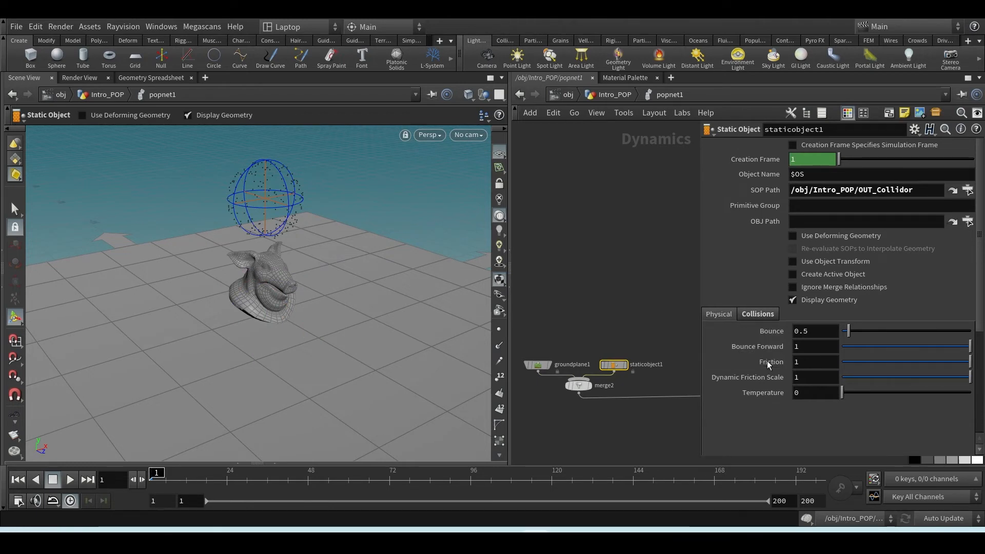
# Select the popobject node and examine its Physical bounce and friction settings
pyautogui.moveTo(665, 306); pyautogui.dragTo(542, 329, button='middle')
pyautogui.click(651, 358)
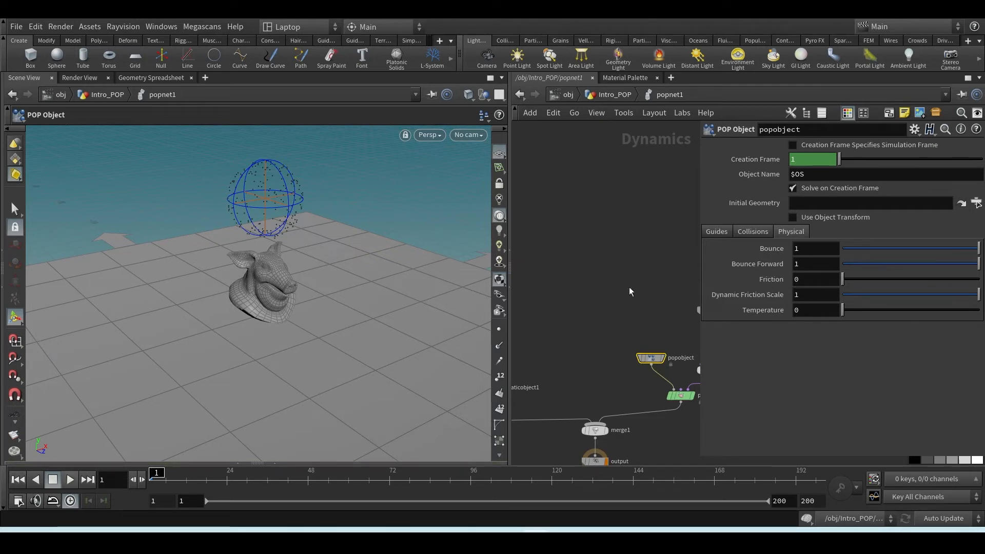
pyautogui.scroll(2, 671, 310)
pyautogui.moveTo(661, 343); pyautogui.dragTo(625, 285, button='middle')
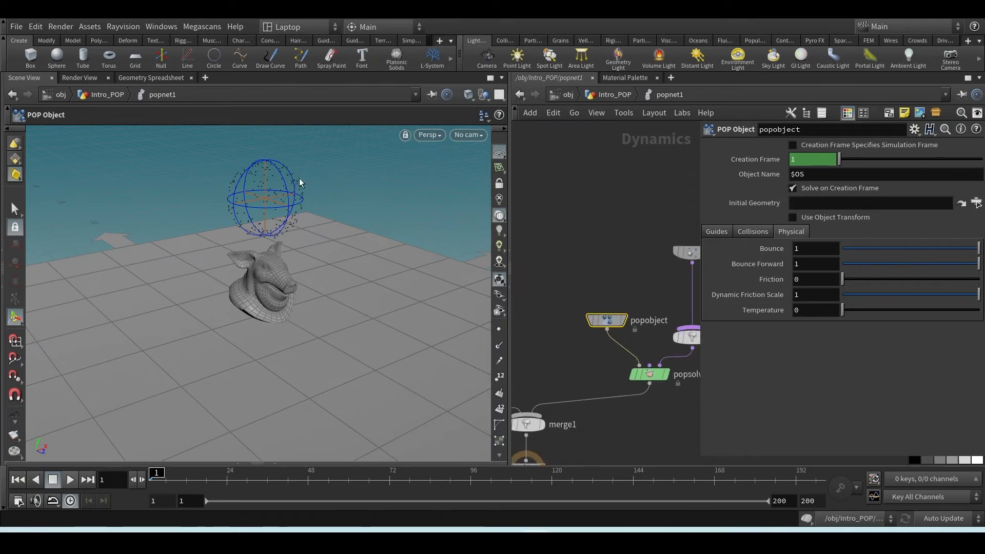
# Play the simulation with the popobject's default bounce and friction settings, and return to the first frame
pyautogui.click(70, 480)
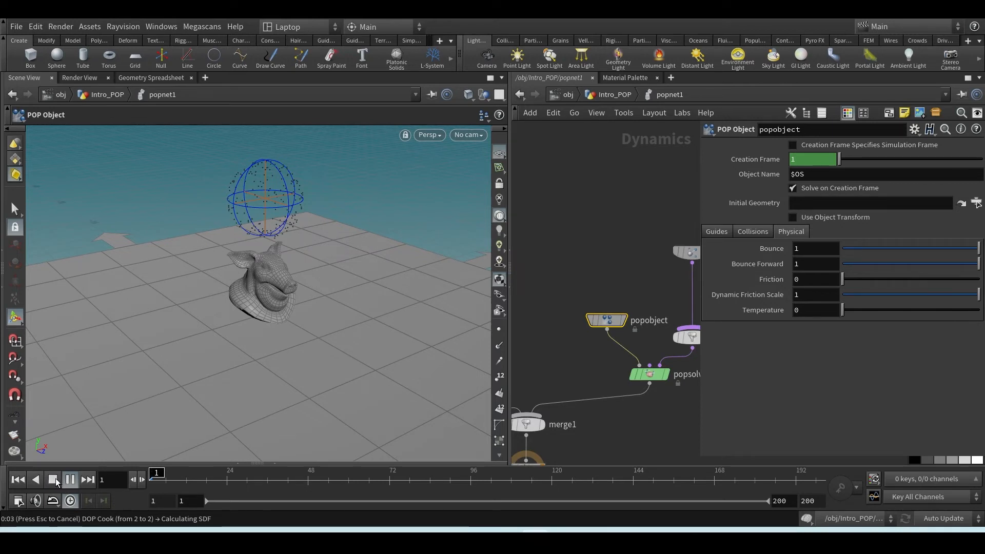
pyautogui.click(18, 482)
# Set the Const. Activation of source_first_input to $F>50, play the simulation and return to the first frame
pyautogui.moveTo(670, 243); pyautogui.dragTo(593, 264, button='middle')
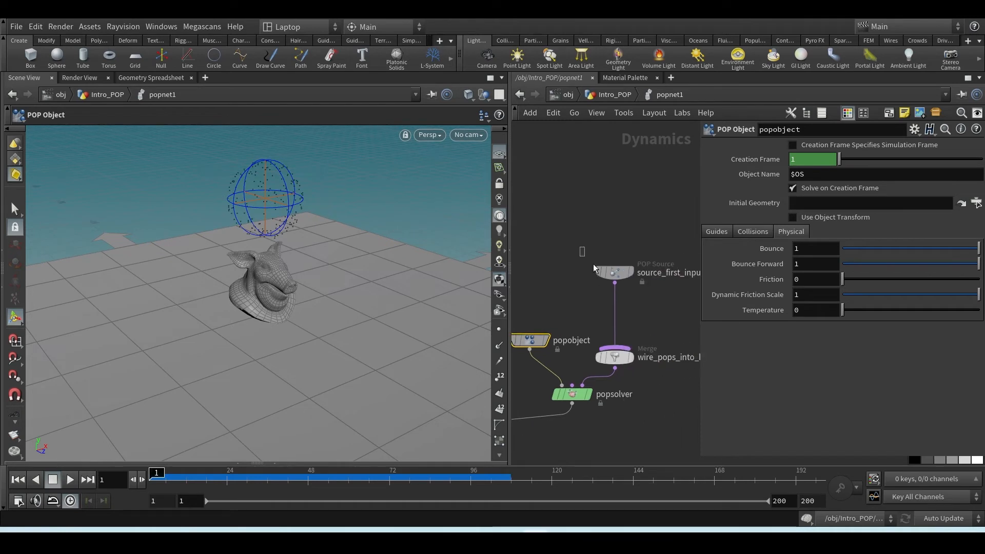
pyautogui.click(613, 271)
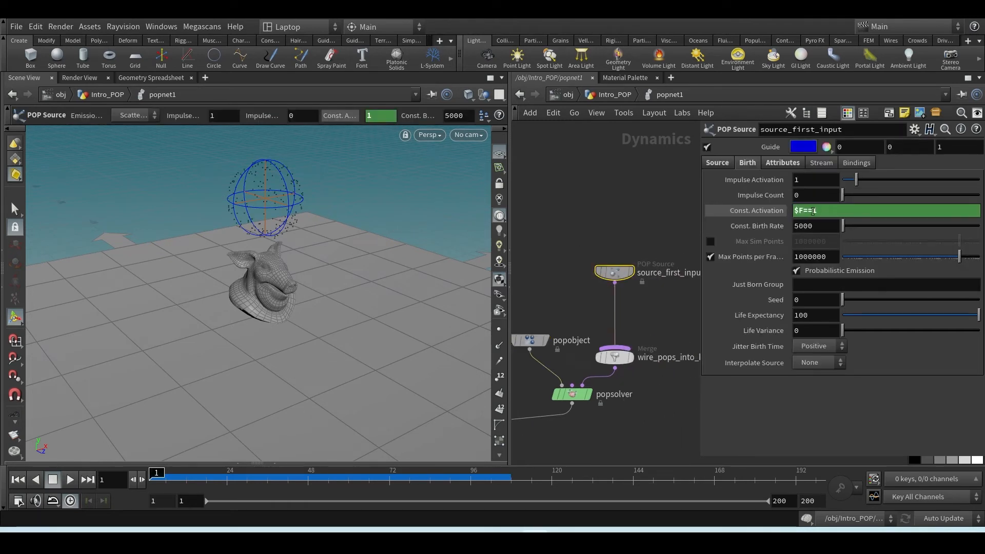
pyautogui.write('>')
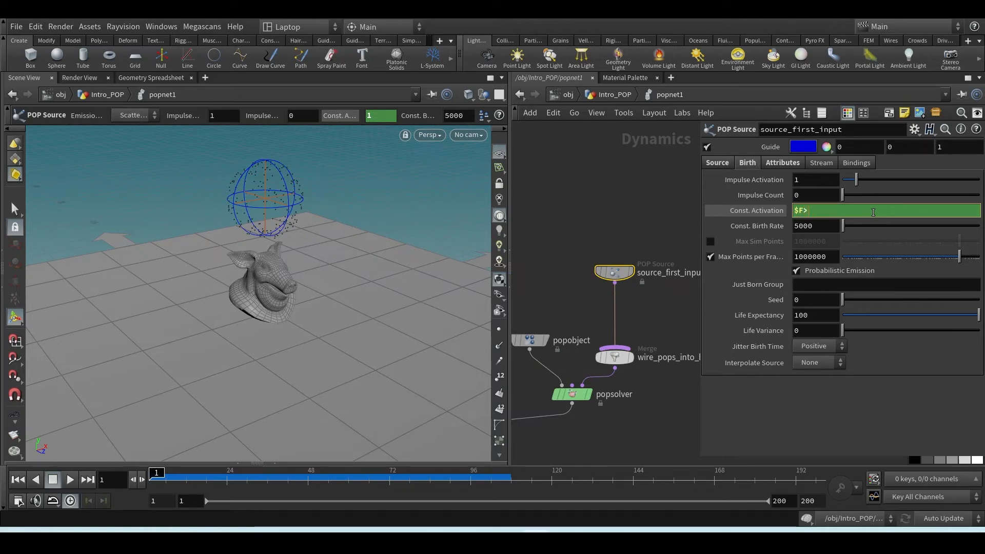
pyautogui.write('50')
pyautogui.press('Return')
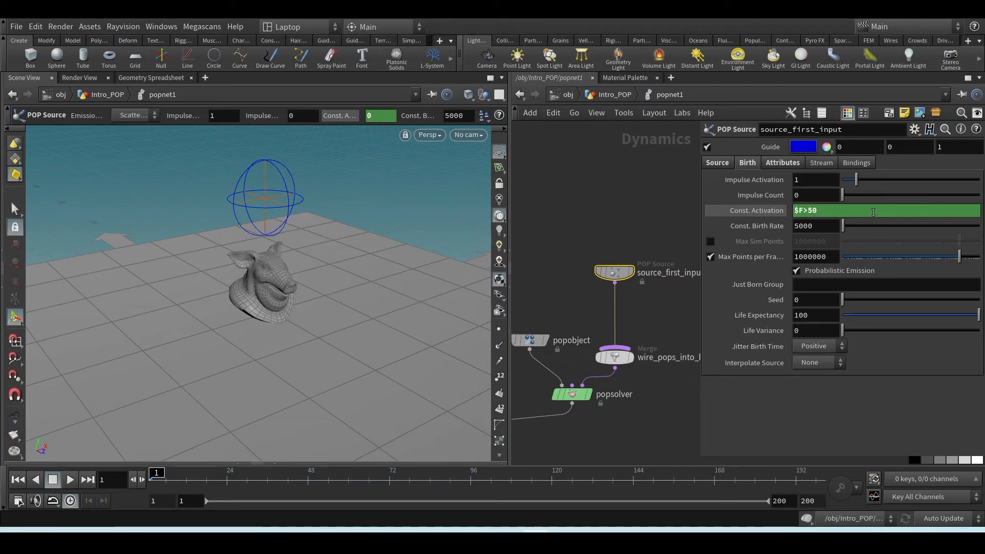
pyautogui.click(71, 479)
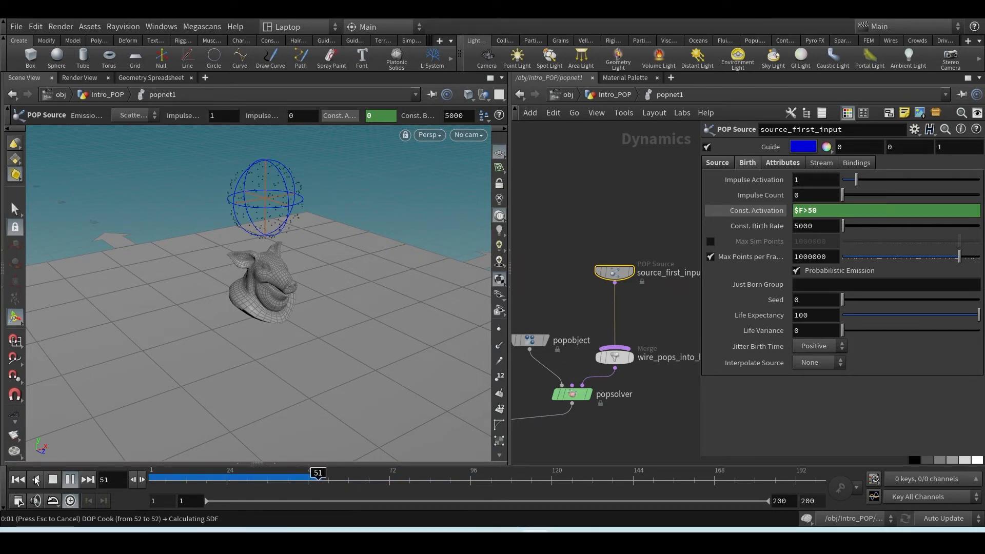
pyautogui.hotkey('ctrl', 'Up')
# Set the Const. Activation of source_first_input to $F<50
pyautogui.click(806, 208)
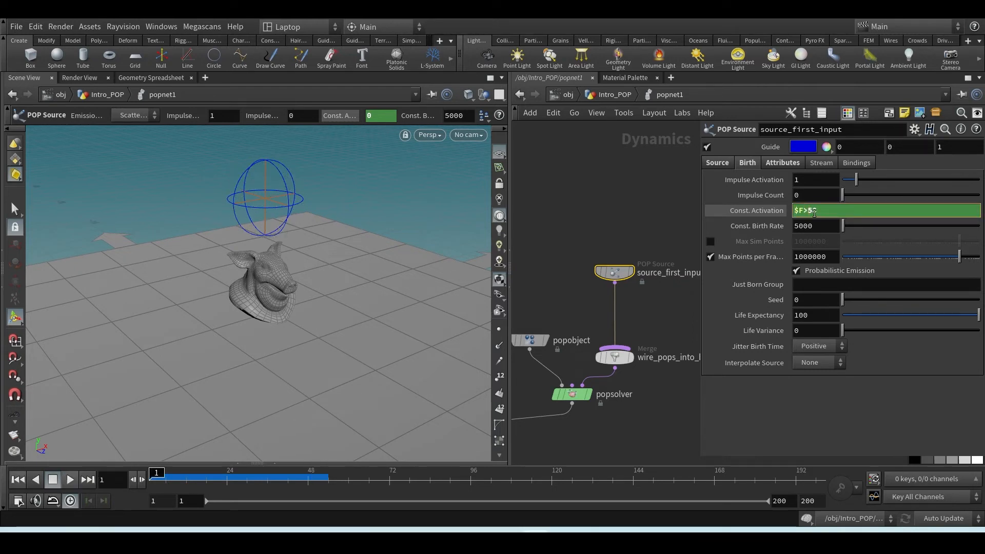
pyautogui.write('<')
pyautogui.press('Return')
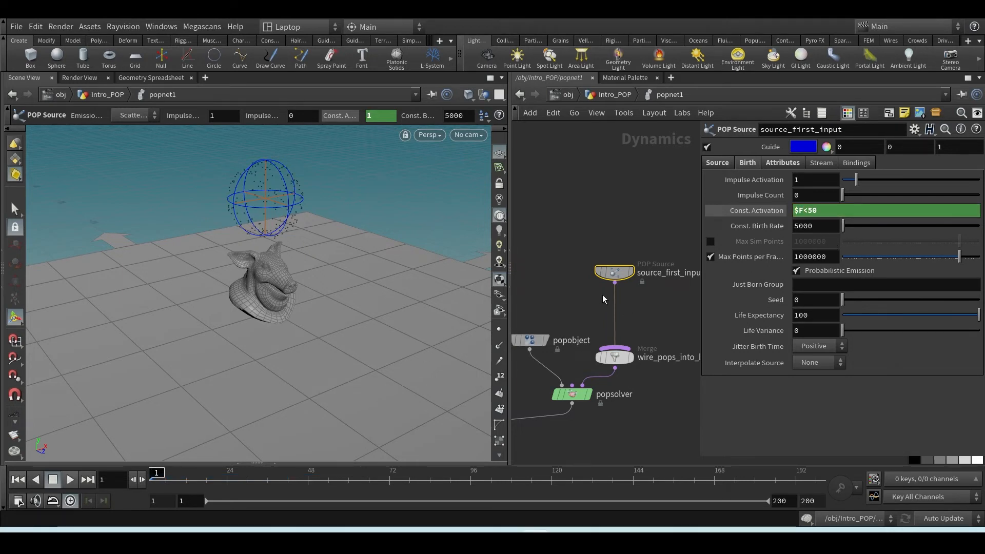
# Widen the network view and move groundplane1, staticobject1 and merge2 closer to merge1
pyautogui.scroll(-3, 602, 295)
pyautogui.moveTo(598, 397); pyautogui.dragTo(672, 375, button='middle')
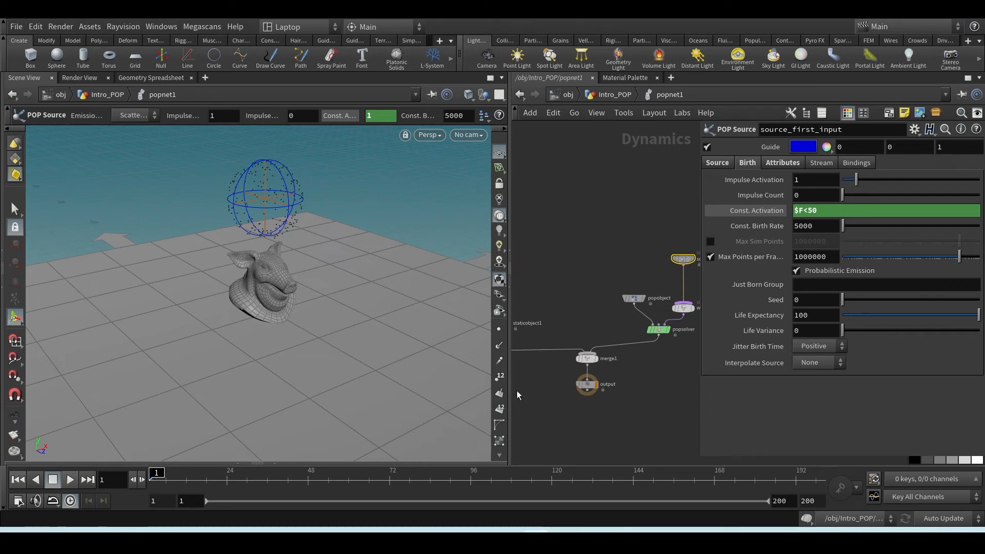
pyautogui.moveTo(510, 391); pyautogui.dragTo(389, 377)
pyautogui.moveTo(438, 369); pyautogui.dragTo(490, 365, button='middle')
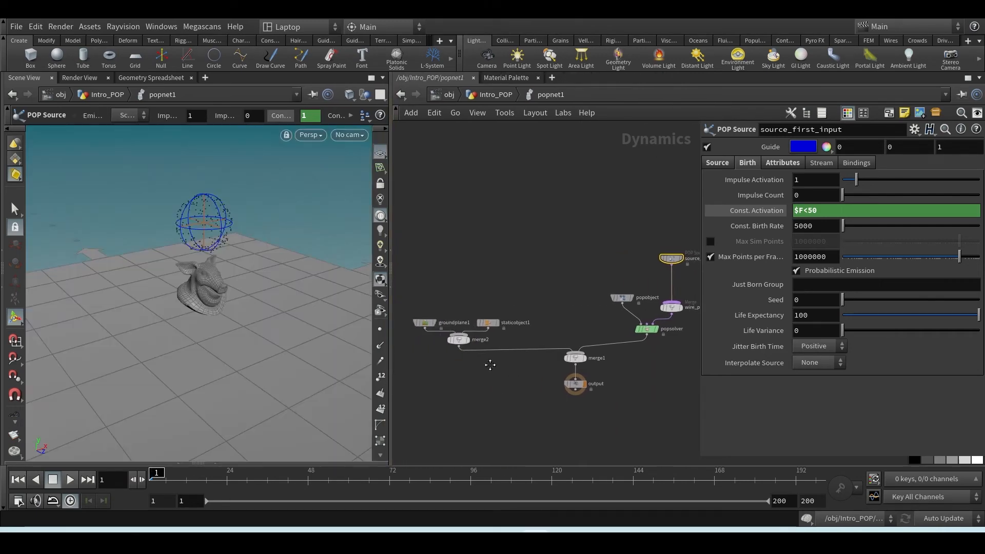
pyautogui.moveTo(410, 301); pyautogui.dragTo(533, 332)
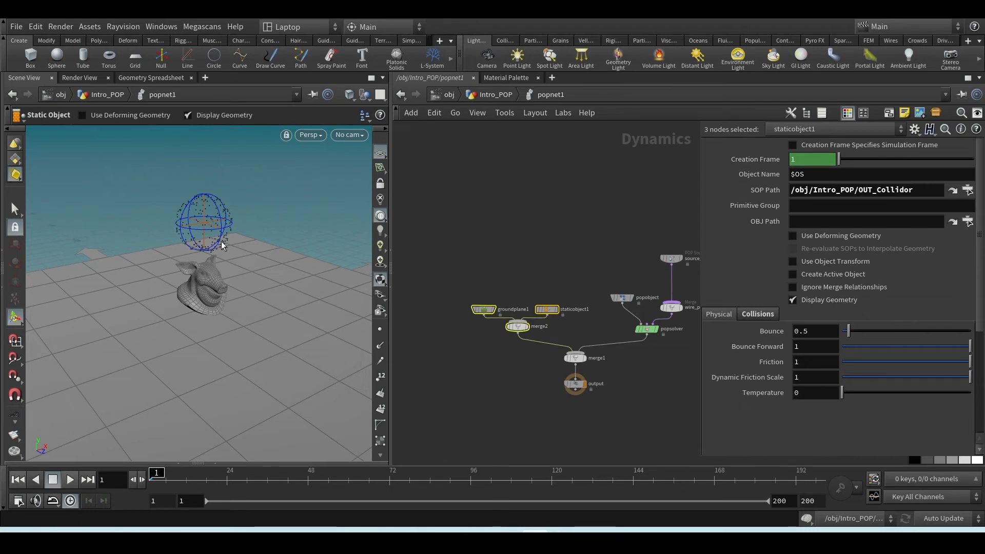
# Play the simulation with continuous emission, rewind it, and review the physical settings of the selected ground plane and static object
pyautogui.click(73, 479)
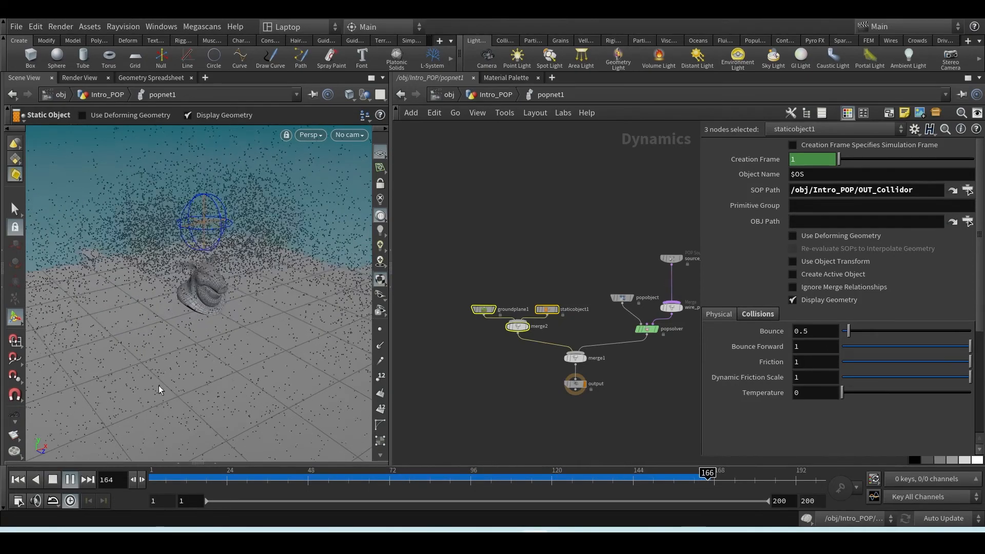
pyautogui.click(22, 479)
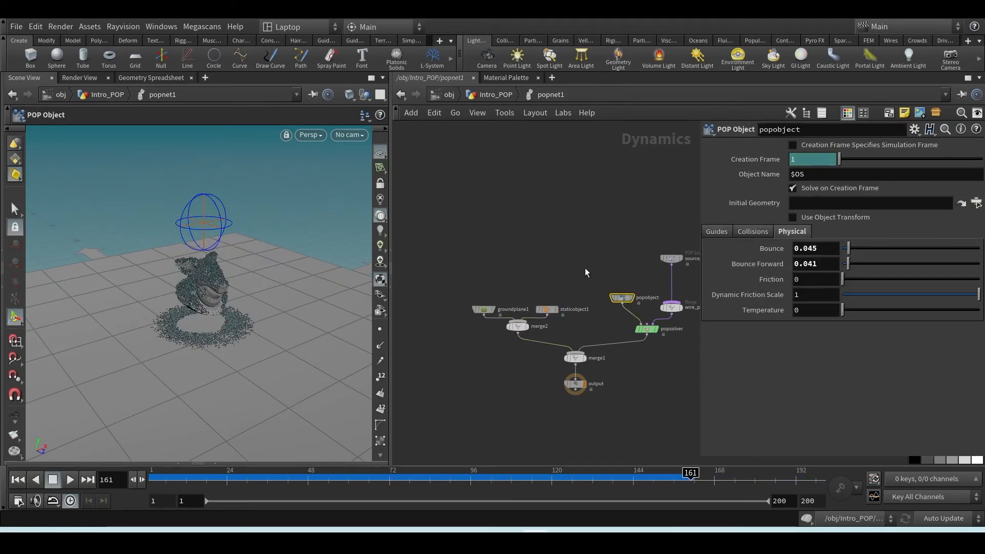
pyautogui.moveTo(562, 286); pyautogui.dragTo(454, 337)
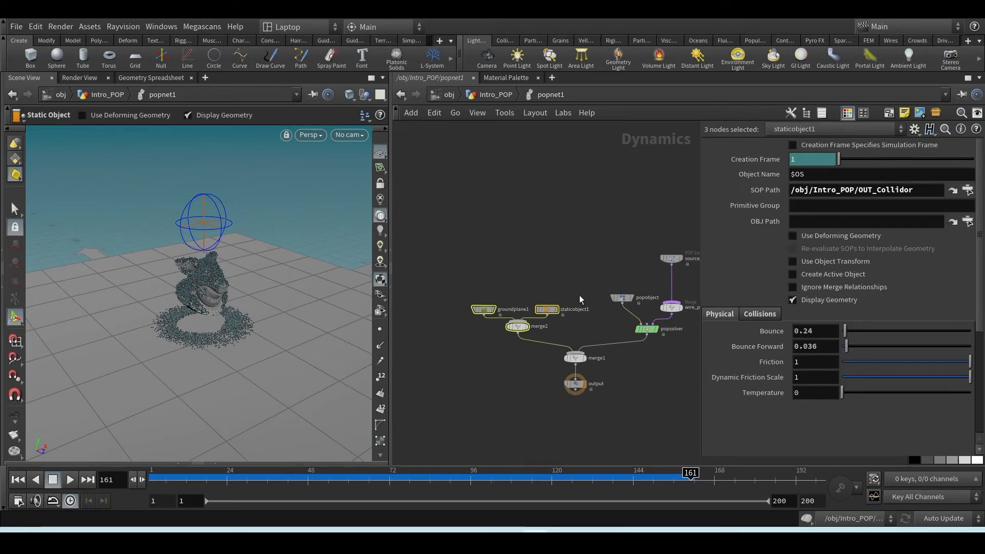
pyautogui.moveTo(579, 296); pyautogui.dragTo(514, 280, button='middle')
# In the Intro_POP network, enable Add Curl Noise on pointvelocity1 and return to the first frame
pyautogui.click(501, 97)
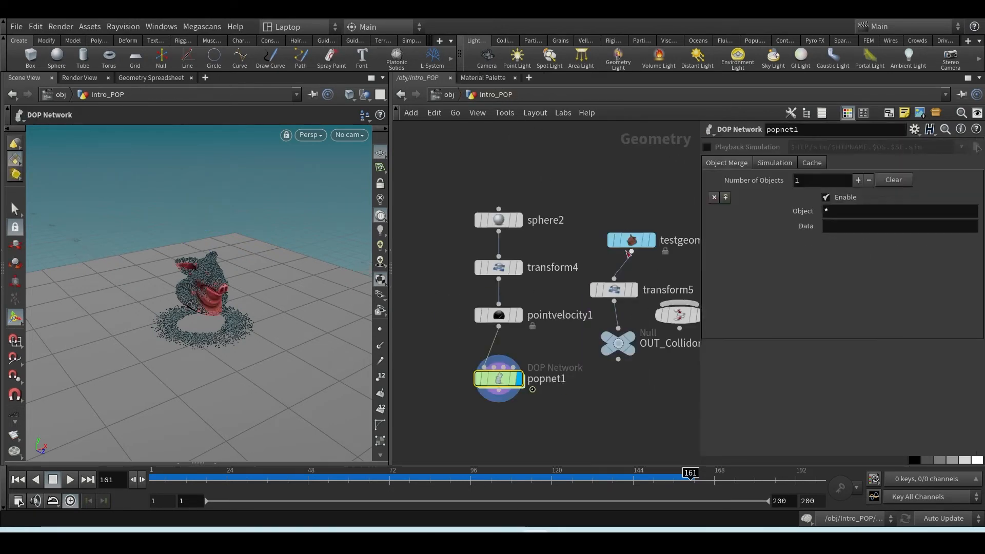
pyautogui.click(518, 311)
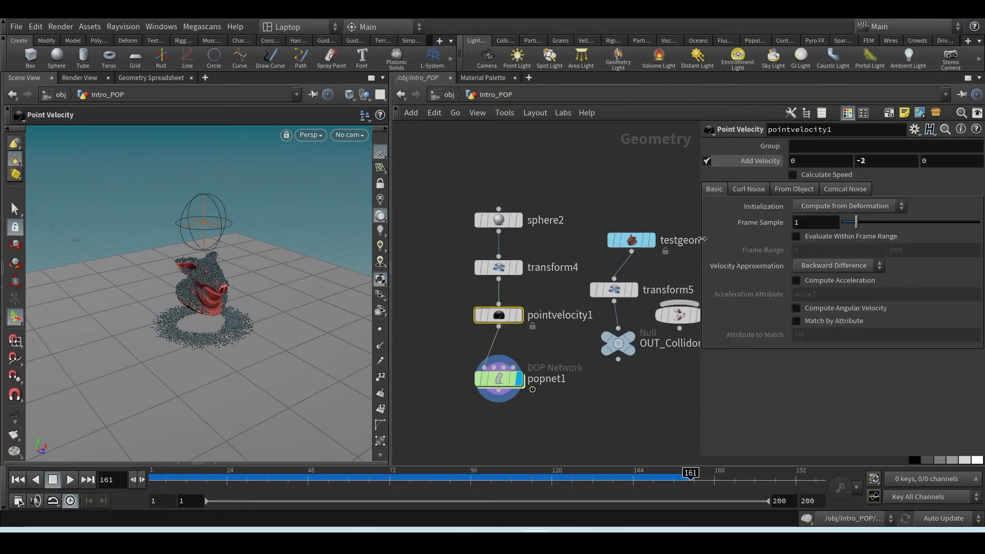
pyautogui.click(749, 189)
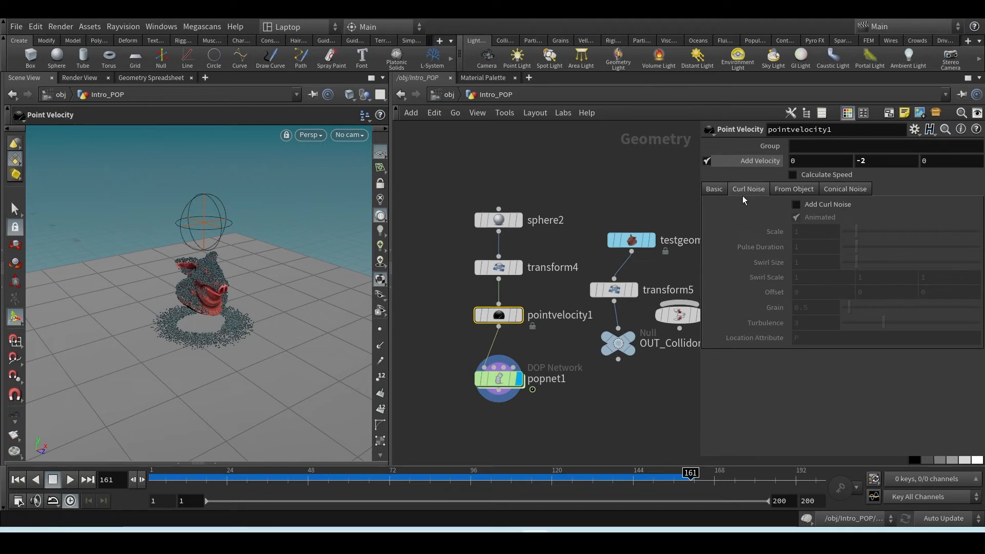
pyautogui.click(804, 208)
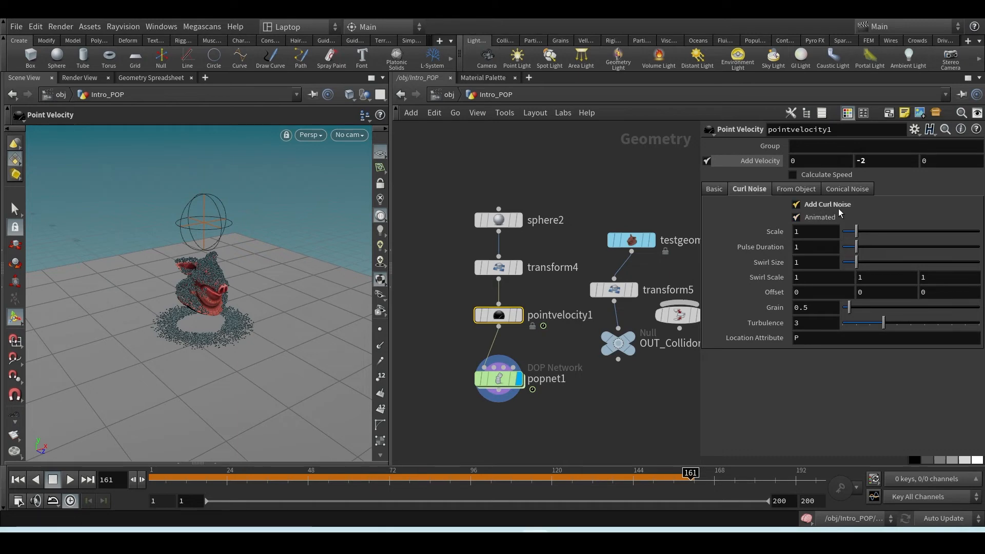
pyautogui.click(9, 479)
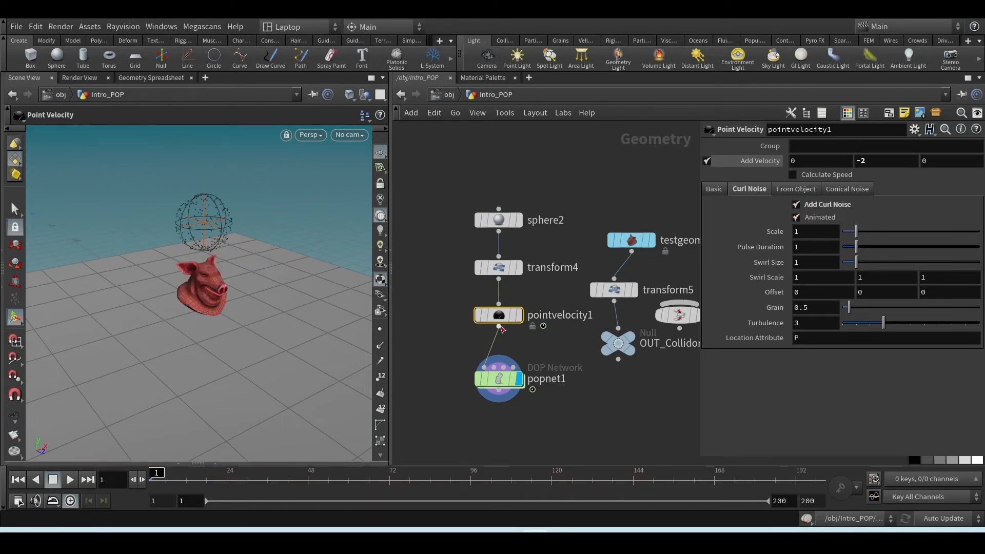
# Visualize the v point attribute of pointvelocity1 in the viewport from its node information
pyautogui.moveTo(495, 318)
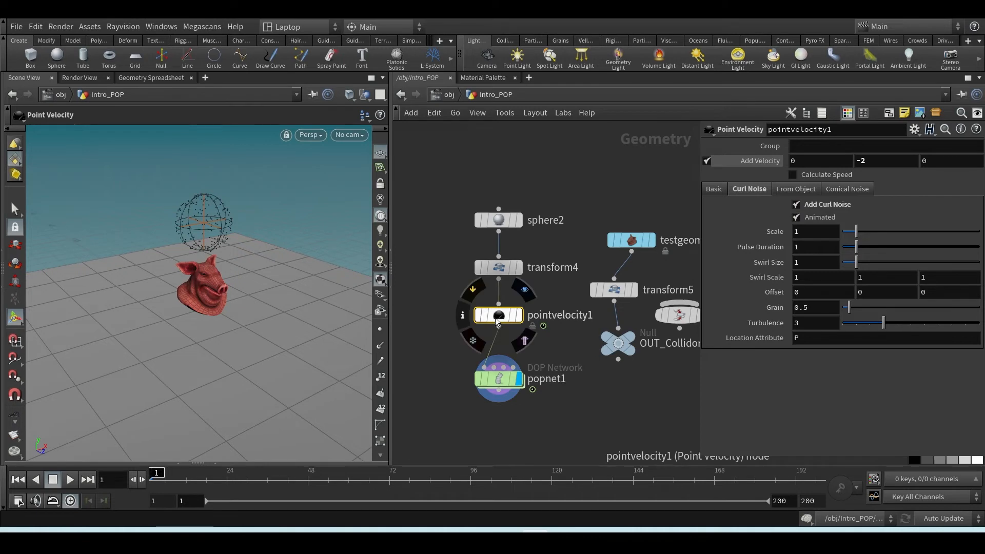
pyautogui.click(463, 318)
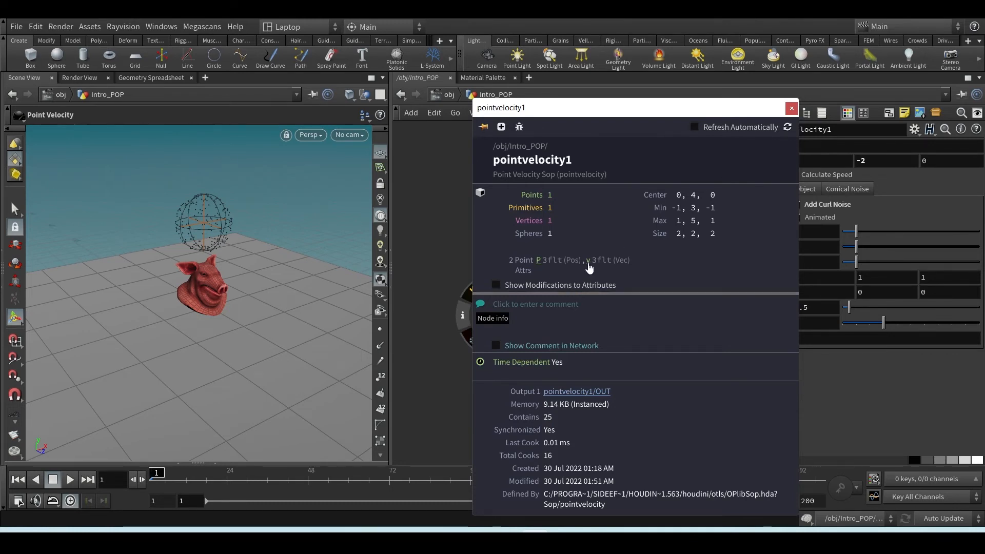
pyautogui.moveTo(590, 265)
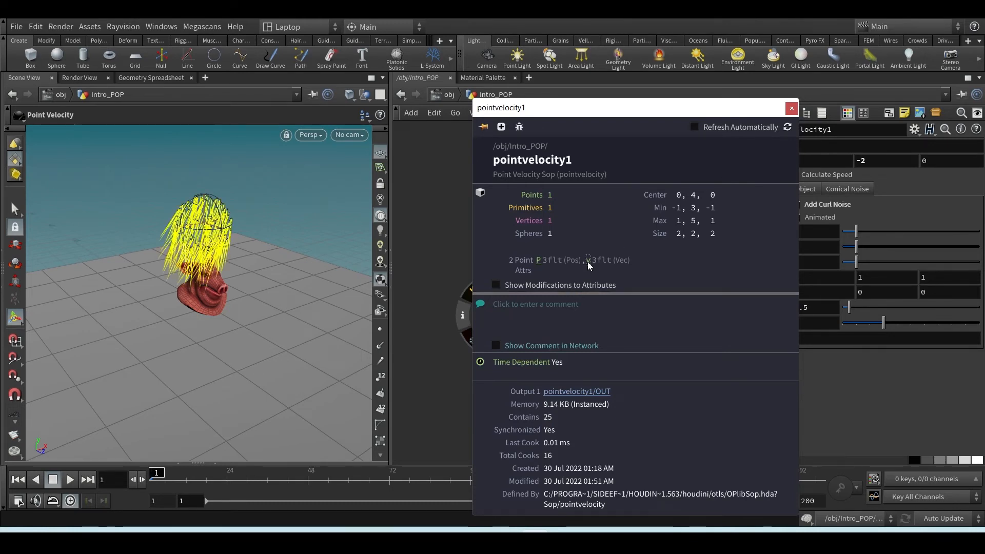
pyautogui.click(791, 108)
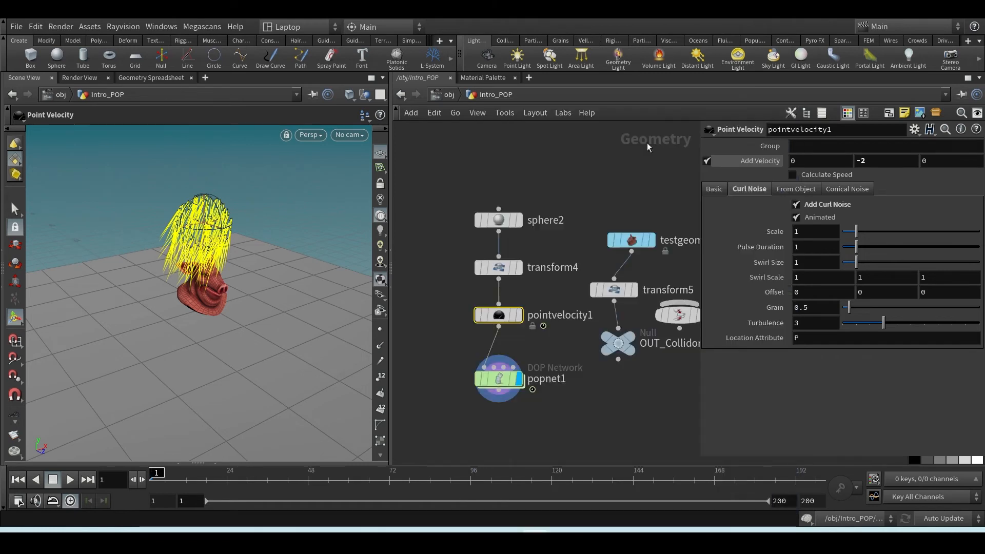
pyautogui.scroll(-5, 378, 359)
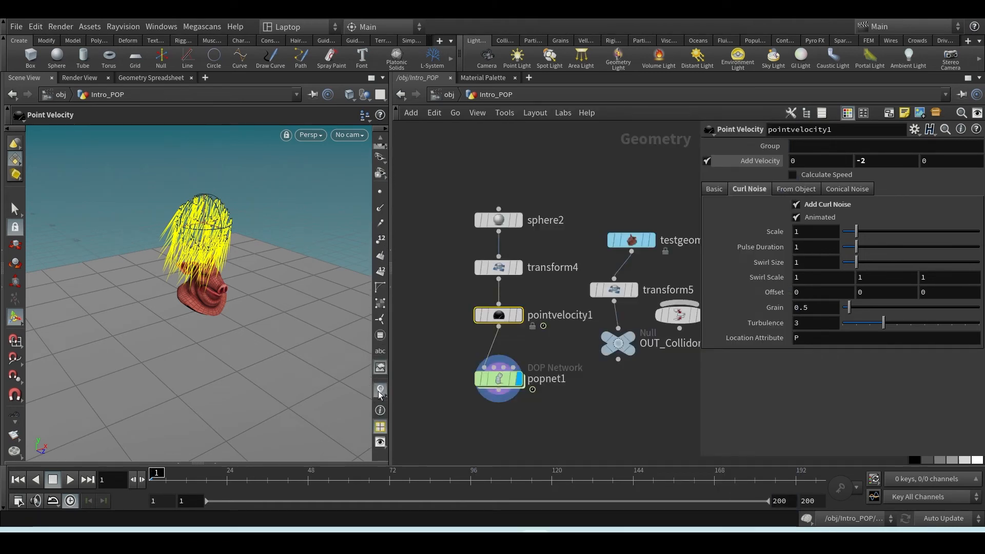
pyautogui.click(380, 391)
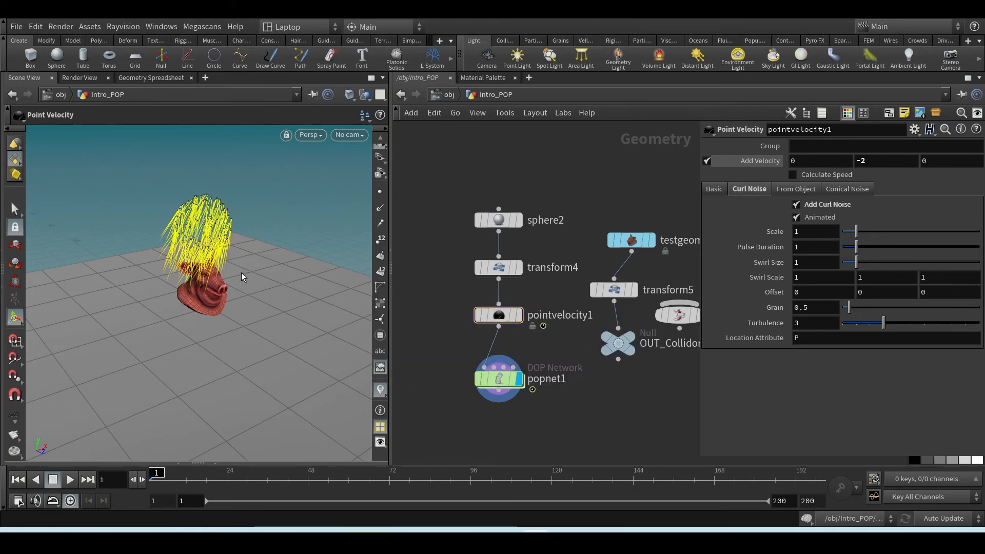
# Set the curl noise Scale of pointvelocity1 to 1.99 and its Pulse Duration to 3.95
pyautogui.keyDown('alt'); pyautogui.moveTo(241, 272); pyautogui.dragTo(180, 253); pyautogui.keyUp('alt')
pyautogui.keyDown('alt'); pyautogui.moveTo(149, 233); pyautogui.dragTo(258, 263, button='middle'); pyautogui.keyUp('alt')
pyautogui.scroll(4, 256, 261)
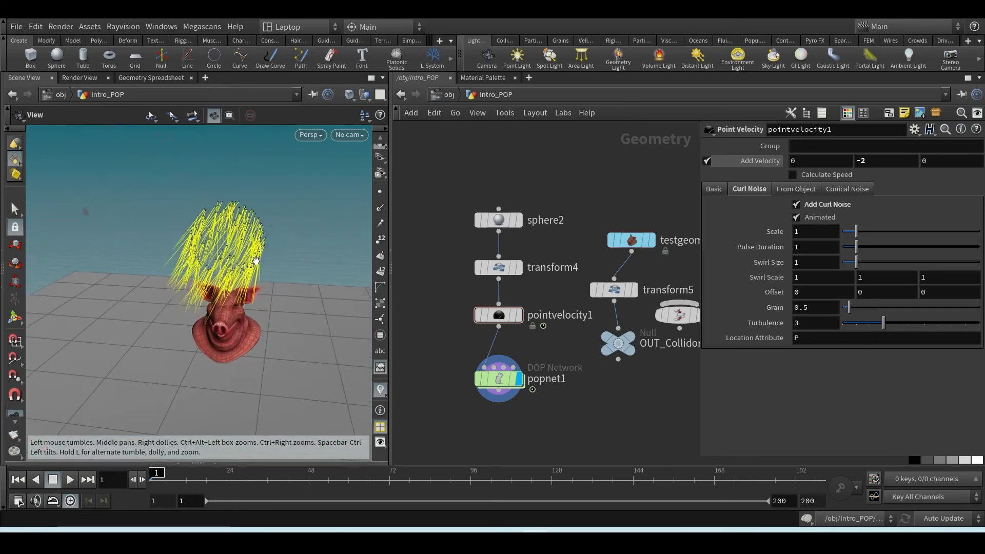
pyautogui.moveTo(256, 261); pyautogui.dragTo(171, 254)
pyautogui.press('Return')
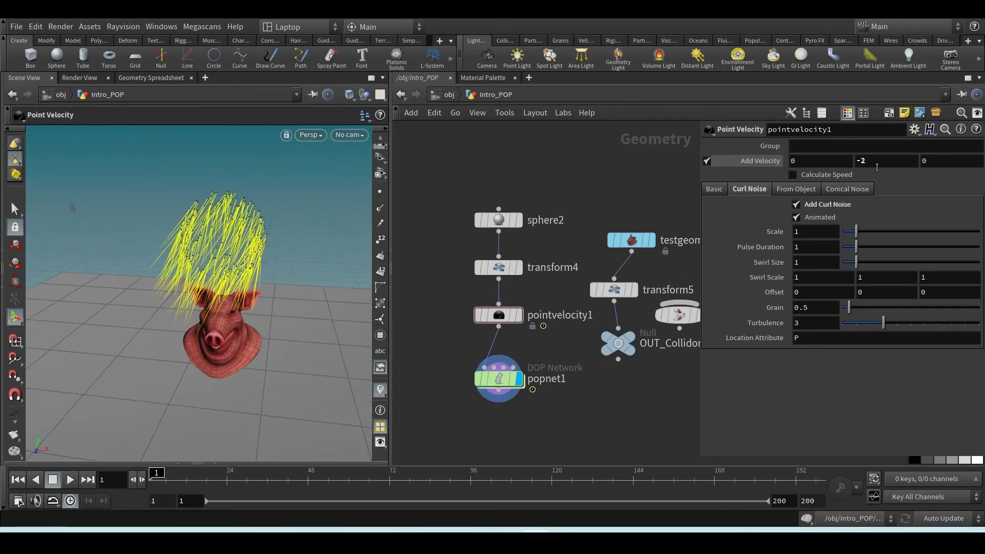
pyautogui.moveTo(855, 232); pyautogui.dragTo(897, 249)
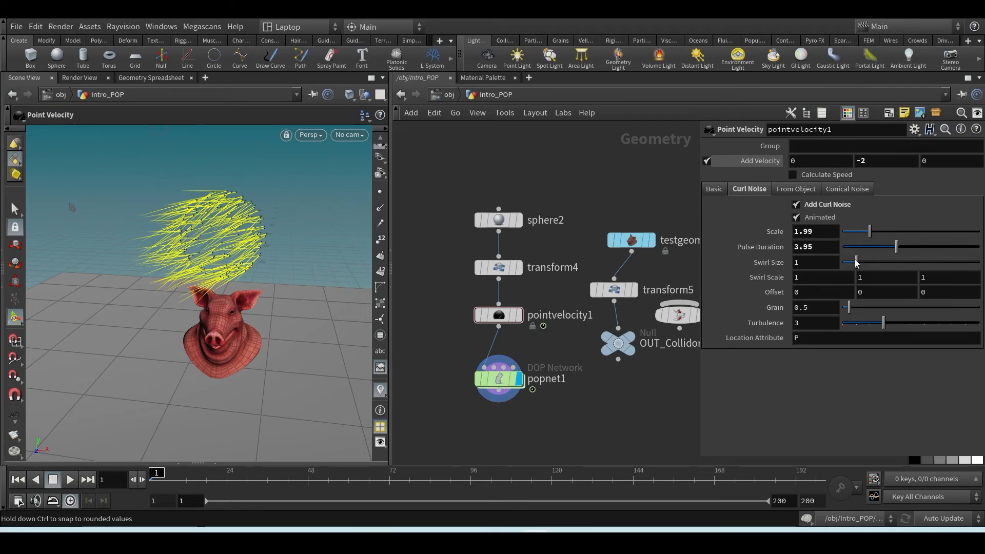
# Display pointvelocity1 and insert a Scatter node between it and popnet1
pyautogui.click(530, 316)
pyautogui.click(519, 315)
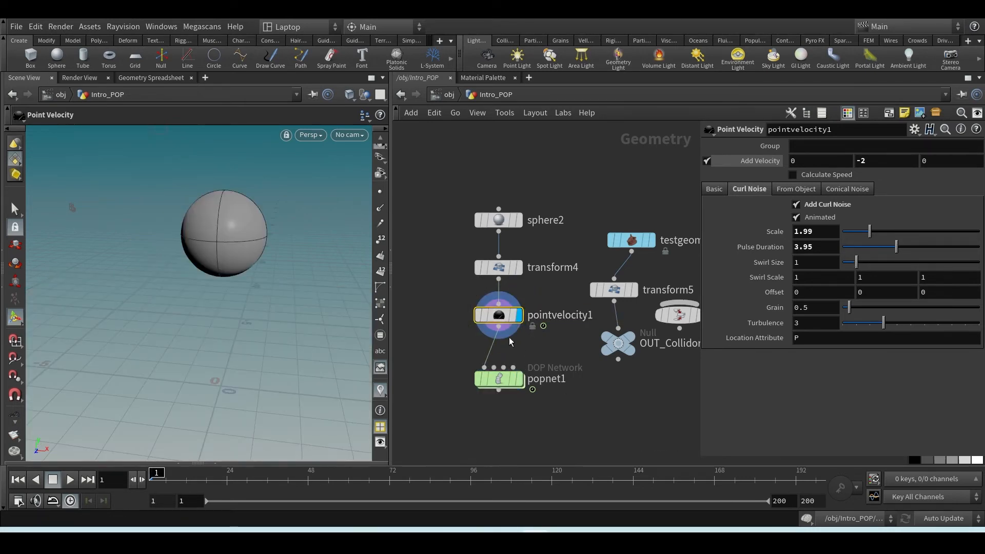
pyautogui.moveTo(498, 315); pyautogui.dragTo(498, 308)
pyautogui.click(494, 347)
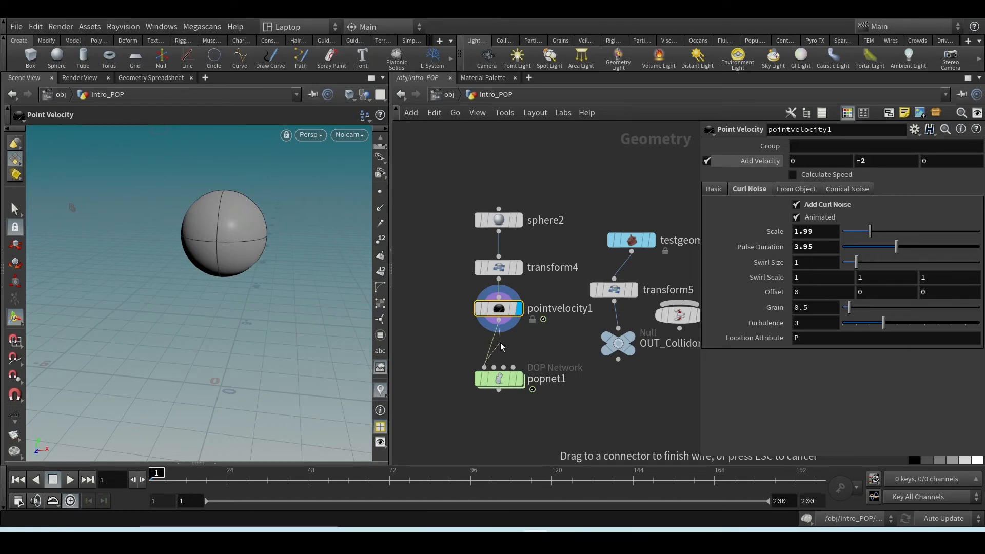
pyautogui.press('Tab')
pyautogui.write('scatter')
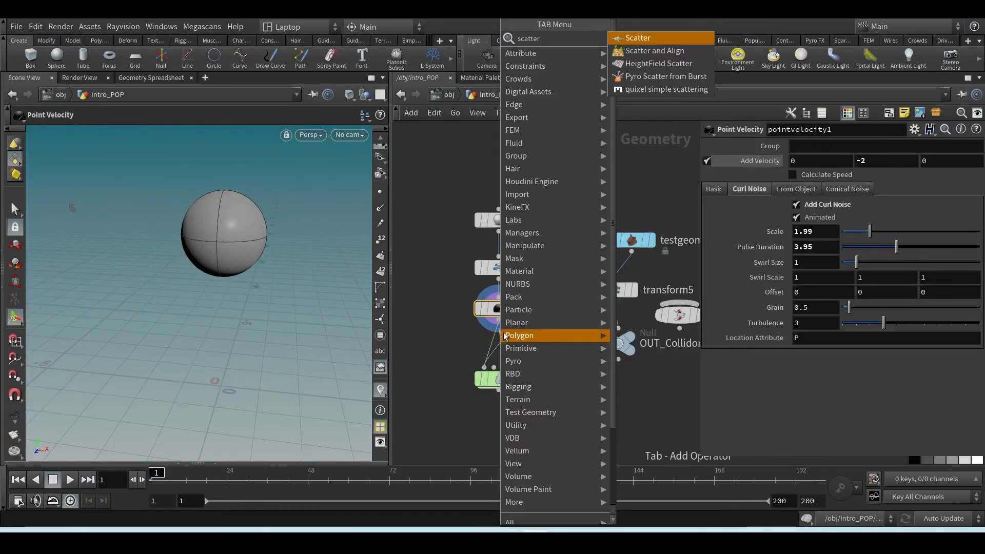
pyautogui.press('Return')
pyautogui.click(500, 355)
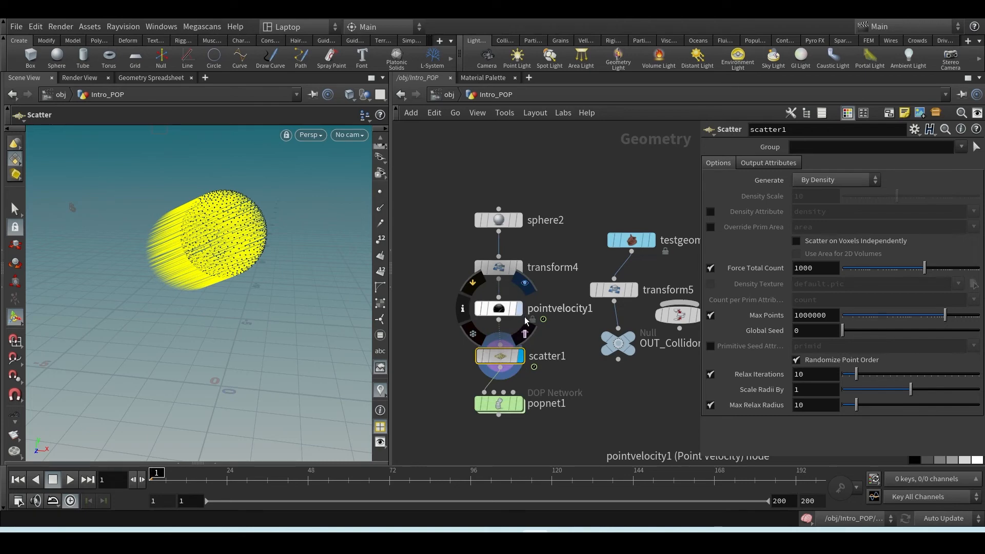
# Switch the display back to pointvelocity1 and select it to compare its output with the scattered points
pyautogui.middleClick(511, 337)
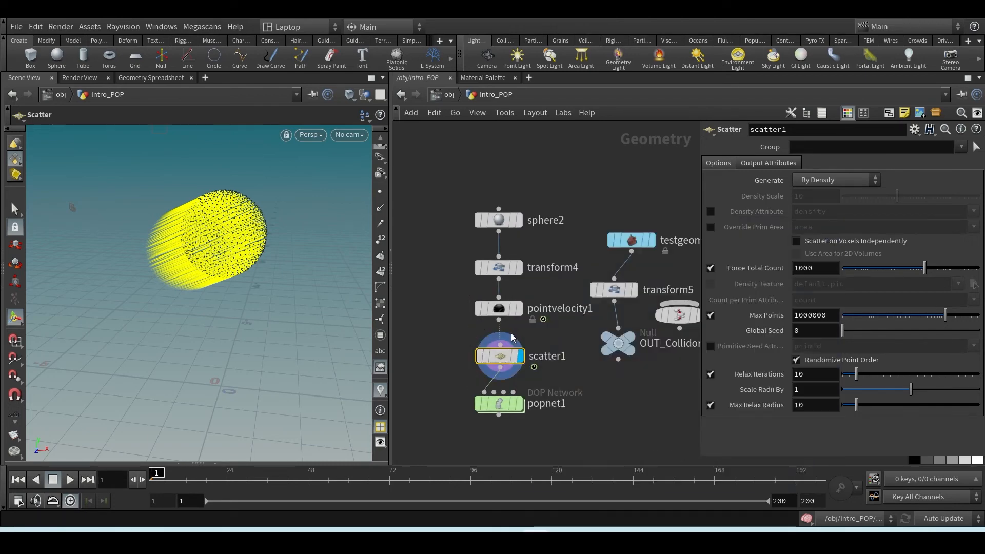
pyautogui.click(517, 308)
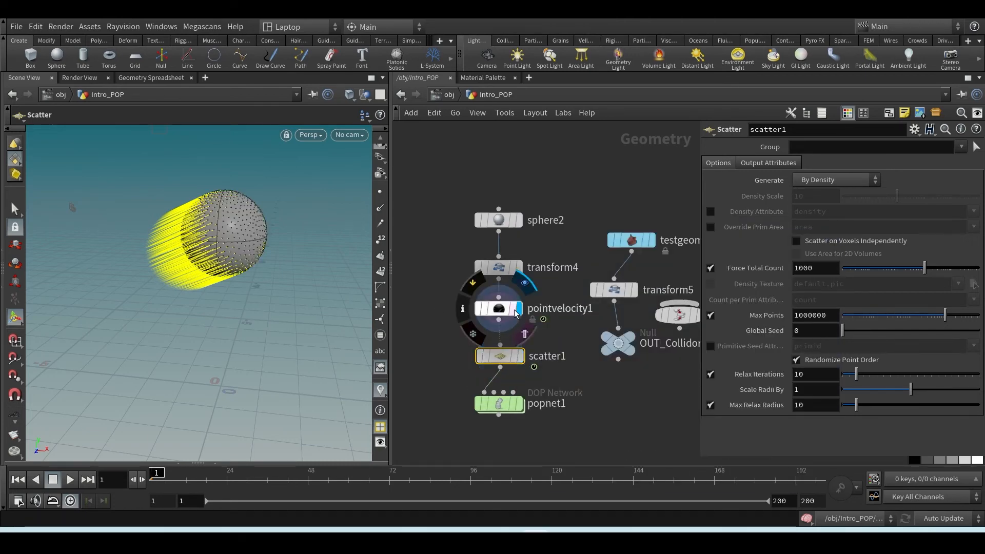
pyautogui.click(499, 309)
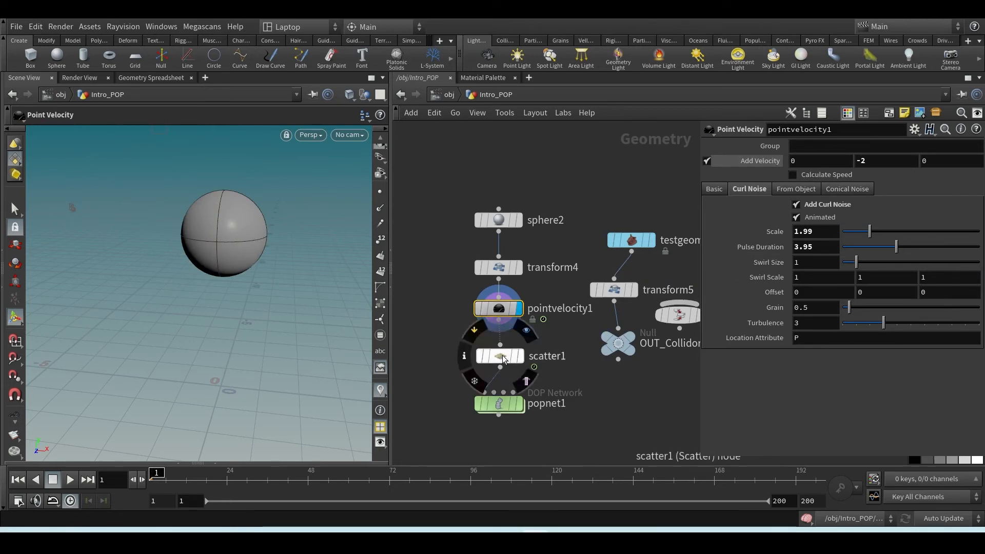
# Pull scatter1 out of the chain and insert it between transform4 and pointvelocity1, making room and lining up the nodes
pyautogui.moveTo(502, 355); pyautogui.dragTo(427, 287)
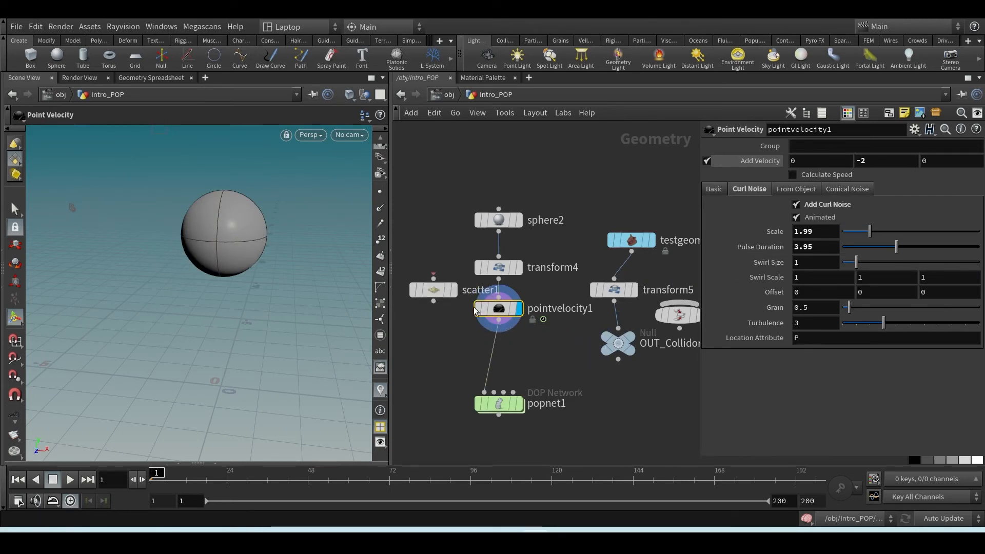
pyautogui.moveTo(488, 309); pyautogui.dragTo(487, 343)
pyautogui.moveTo(436, 292); pyautogui.dragTo(508, 308)
pyautogui.moveTo(506, 365)
pyautogui.moveTo(506, 366); pyautogui.dragTo(506, 352)
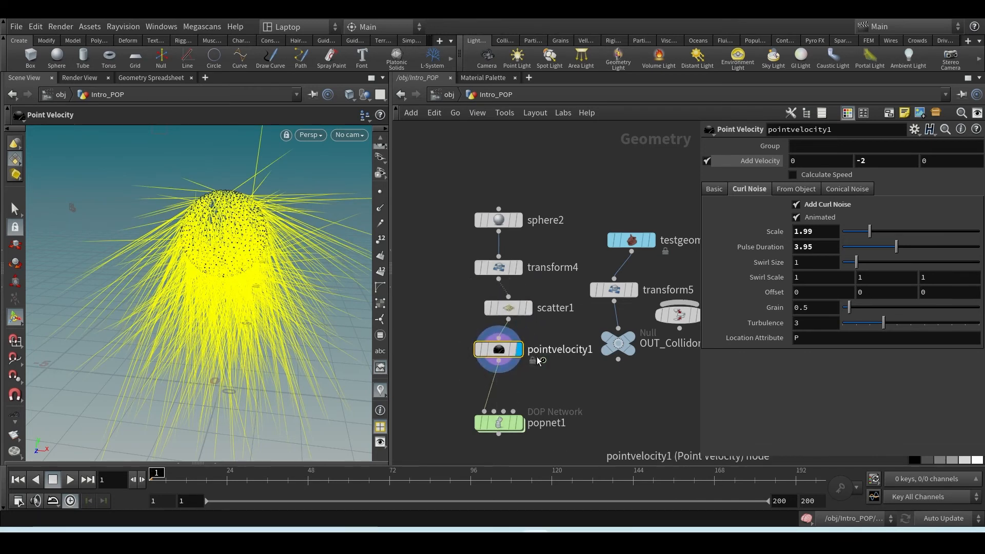
pyautogui.moveTo(509, 351)
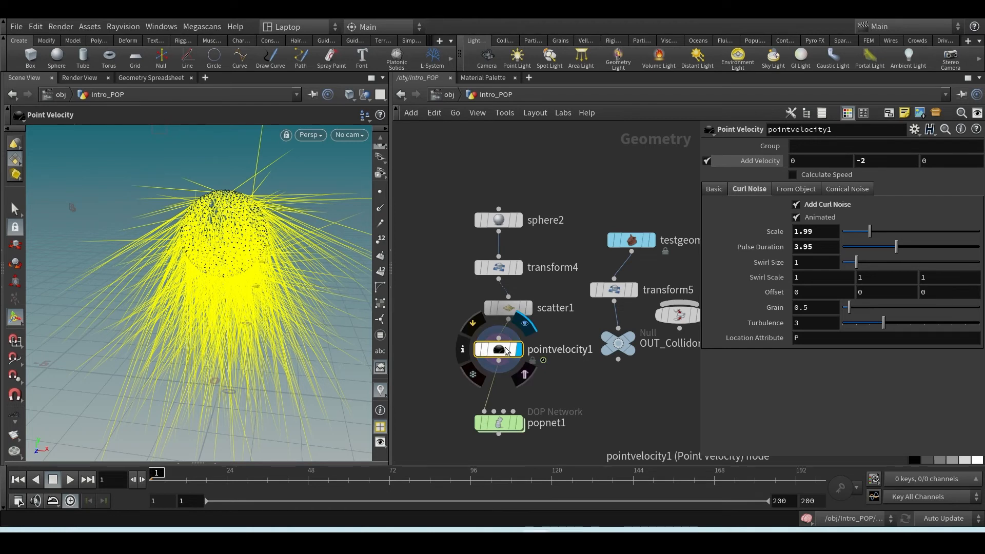
pyautogui.moveTo(510, 219)
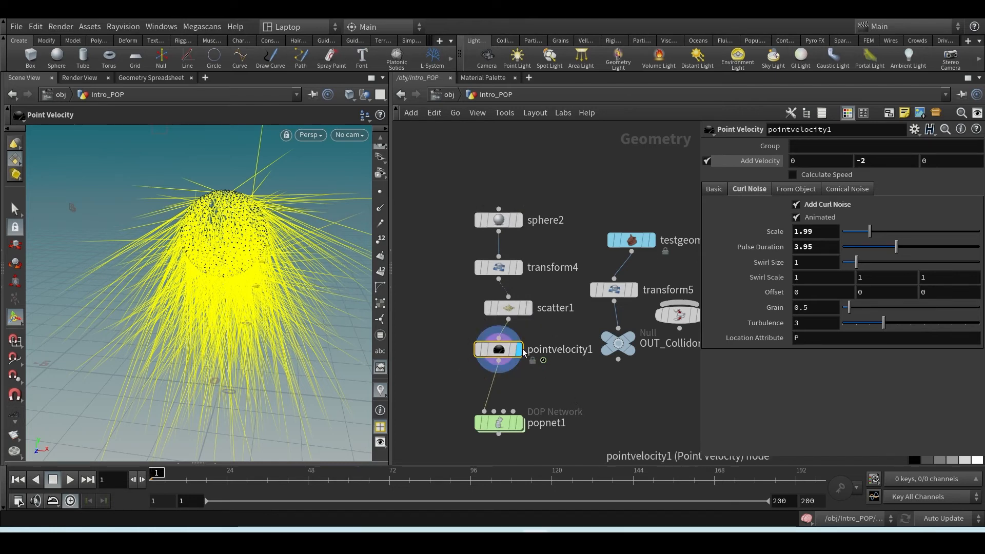
pyautogui.moveTo(507, 315)
pyautogui.mouseDown()
pyautogui.moveTo(487, 313)
pyautogui.moveTo(502, 315)
pyautogui.mouseUp()
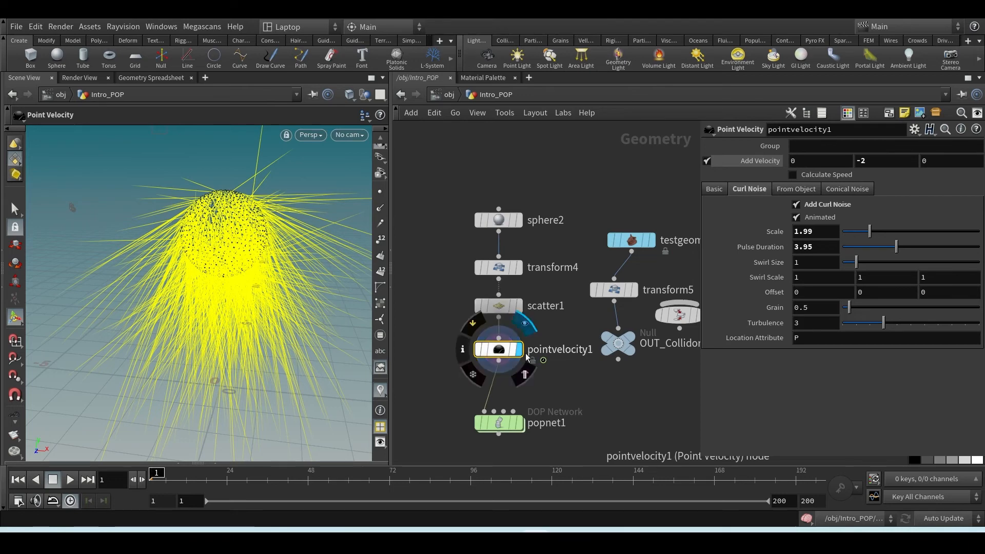
# Display scatter1 on its own and switch back to pointvelocity1 to compare the plain points with their velocities
pyautogui.click(519, 307)
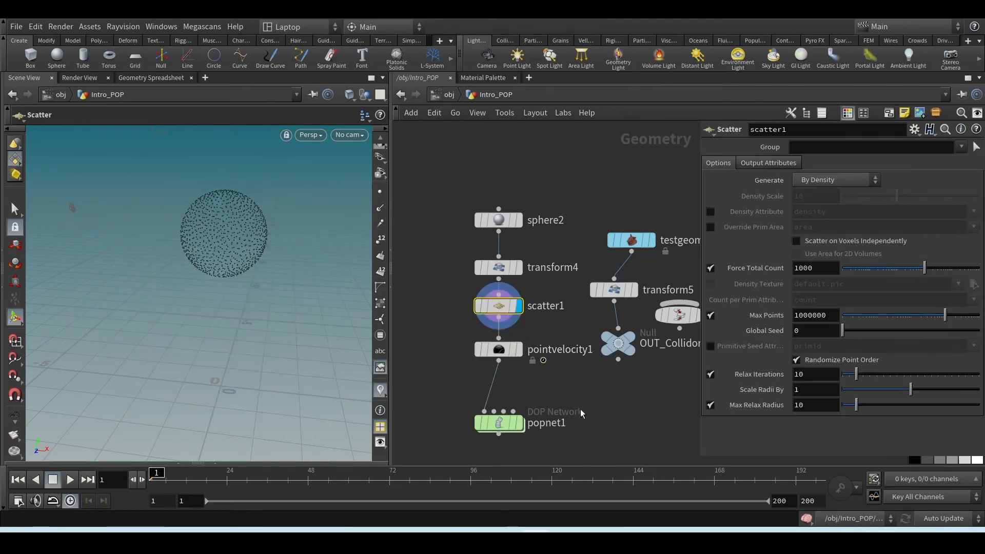
pyautogui.click(519, 350)
pyautogui.click(500, 350)
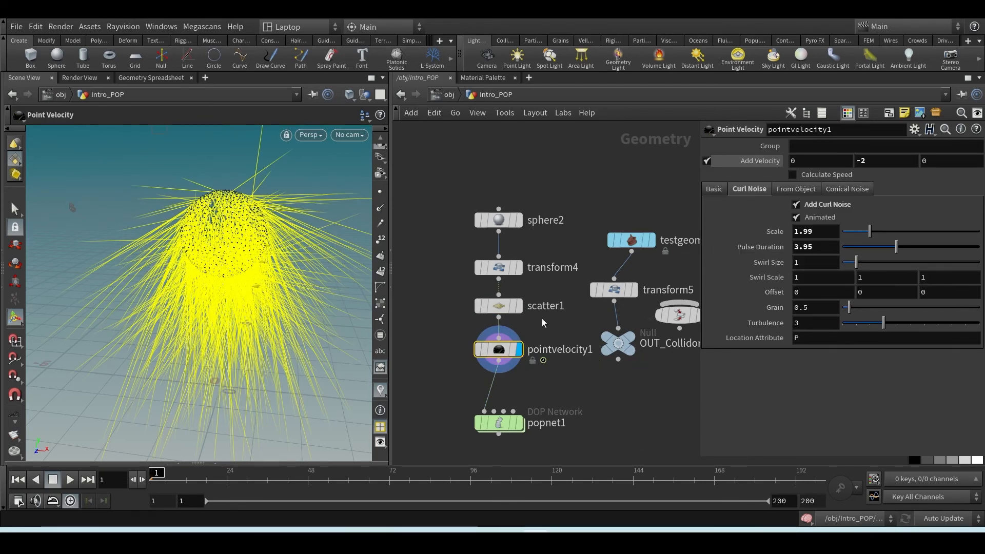
# Set the curl noise Scale of pointvelocity1 to 1.32 and its Pulse Duration to 0.98
pyautogui.moveTo(500, 312)
pyautogui.keyDown('alt'); pyautogui.moveTo(263, 314); pyautogui.dragTo(262, 310, button='right'); pyautogui.keyUp('alt')
pyautogui.keyDown('alt'); pyautogui.moveTo(262, 310); pyautogui.dragTo(338, 314); pyautogui.keyUp('alt')
pyautogui.moveTo(541, 332); pyautogui.dragTo(457, 359)
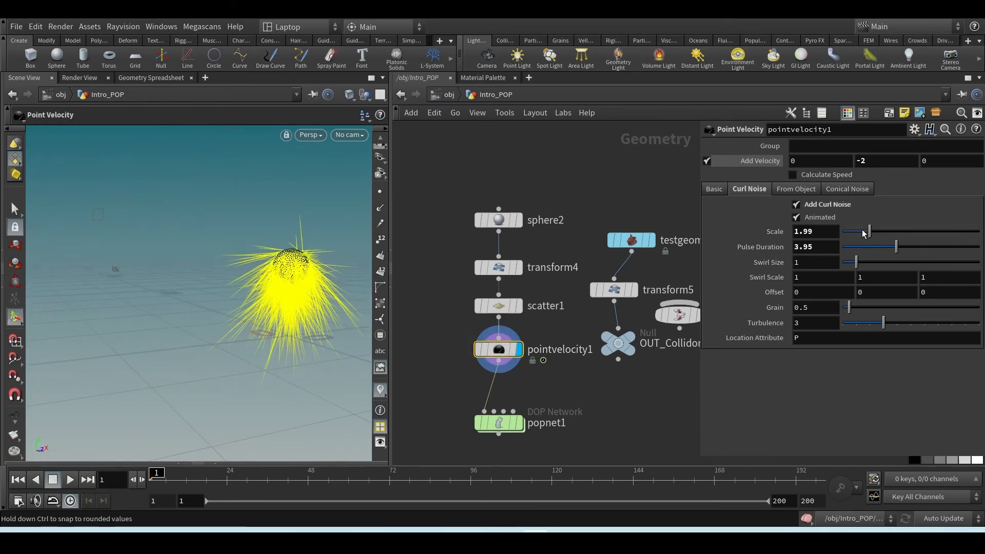
pyautogui.click(858, 248)
pyautogui.moveTo(869, 231)
pyautogui.mouseDown()
pyautogui.moveTo(901, 234)
pyautogui.moveTo(860, 234)
pyautogui.mouseUp()
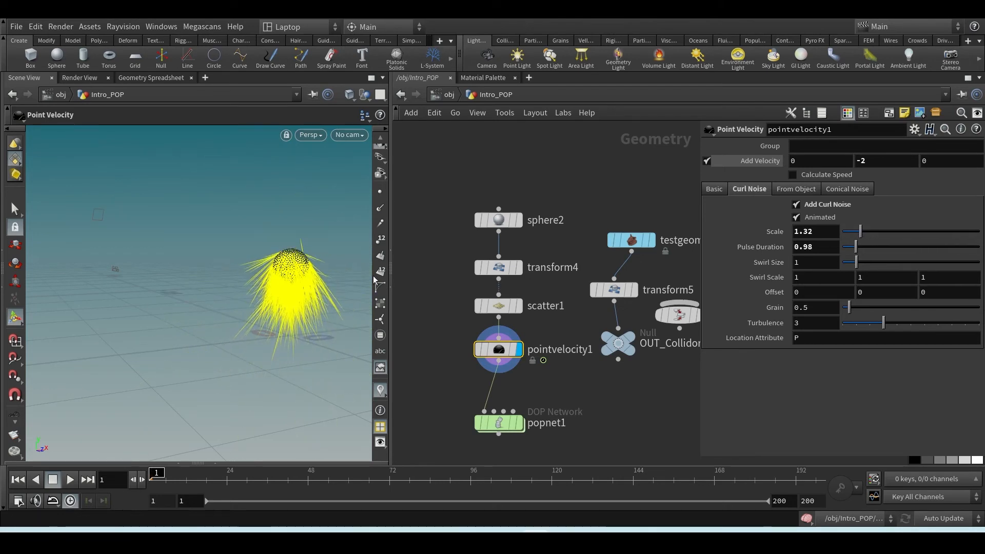
# Turn off the velocity visualization in the viewport and display popnet1
pyautogui.press('Escape')
pyautogui.scroll(5, 228, 292)
pyautogui.scroll(-5, 228, 292)
pyautogui.press('Return')
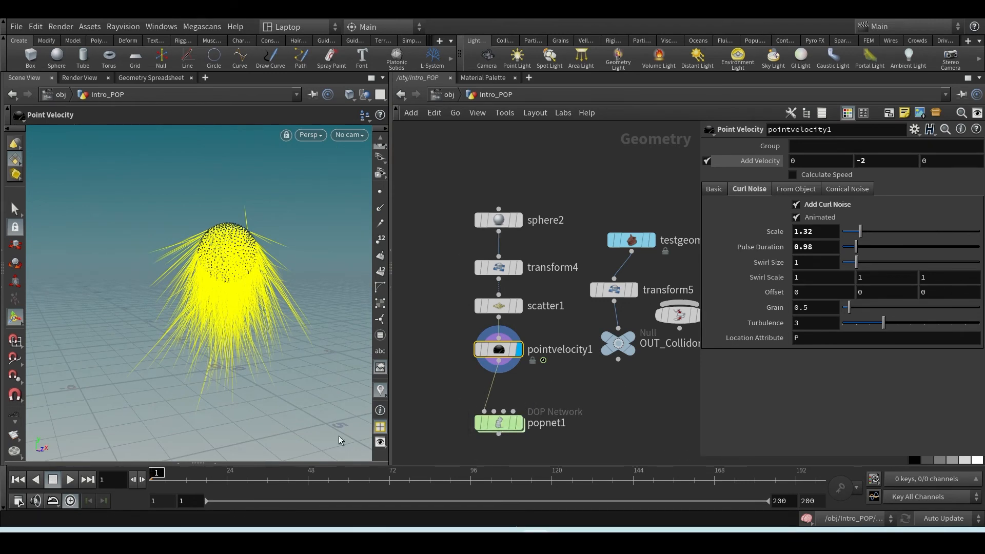
pyautogui.click(382, 391)
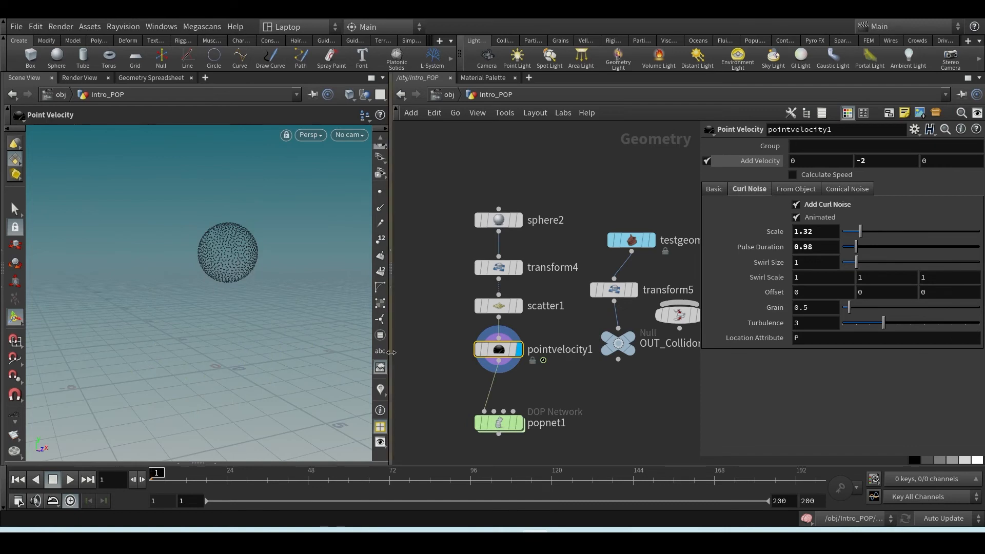
pyautogui.click(521, 423)
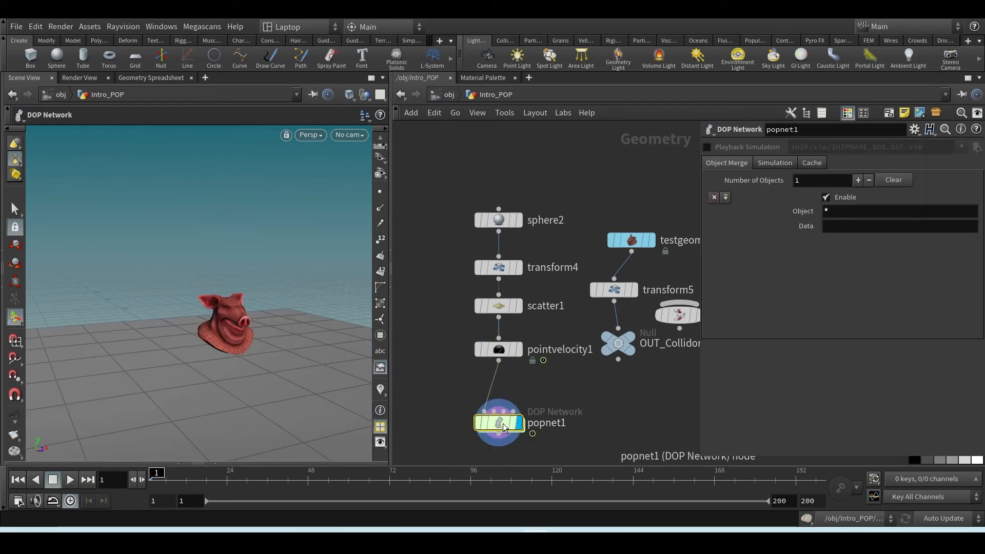
# Inside popnet1, set the Emission Type of source_first_input to Points and check its Birth settings
pyautogui.click(499, 424)
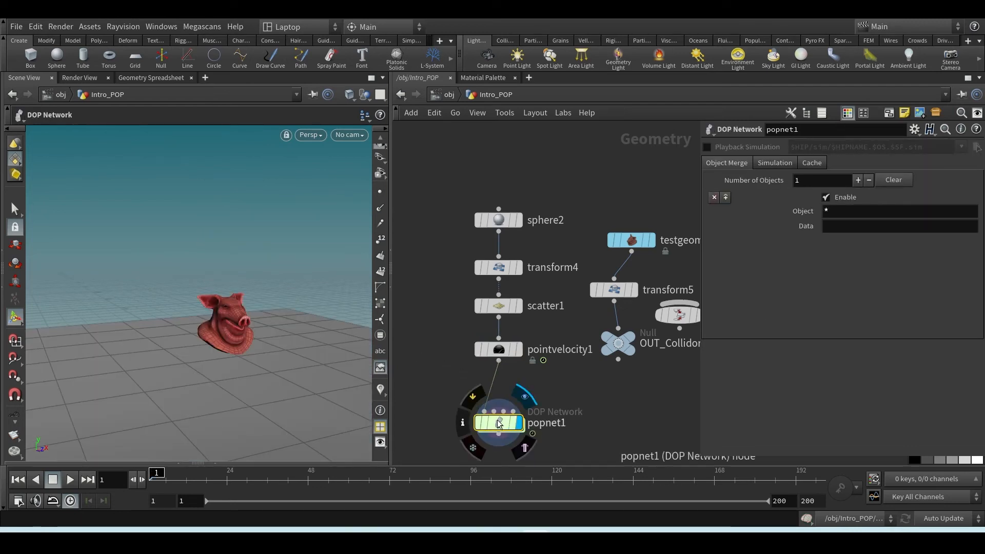
pyautogui.doubleClick(499, 423)
pyautogui.click(605, 246)
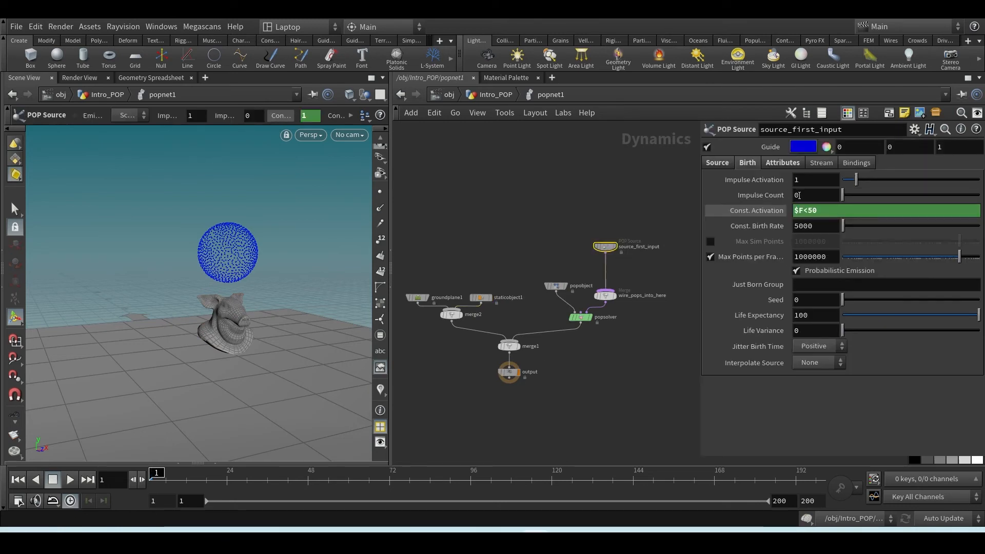
pyautogui.click(716, 162)
pyautogui.click(824, 180)
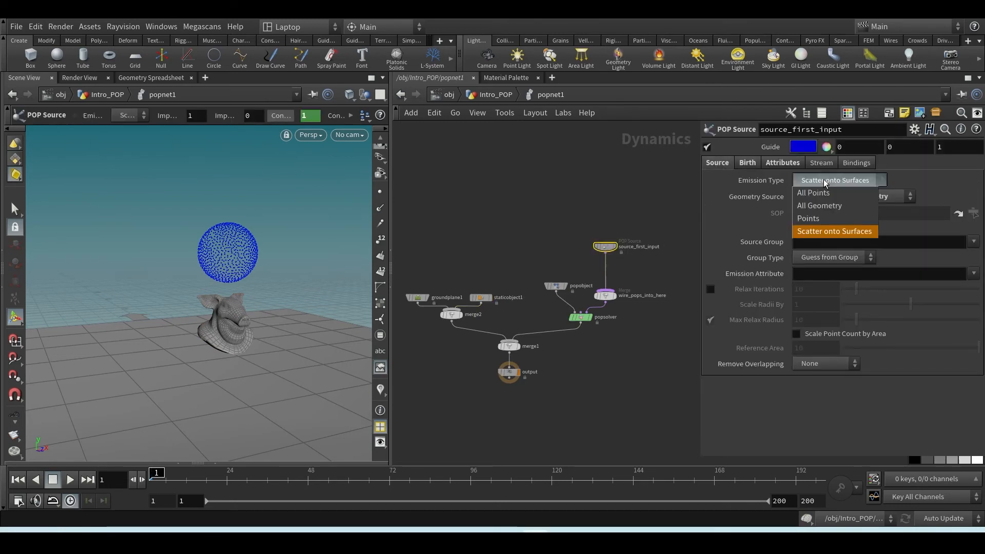
pyautogui.click(813, 218)
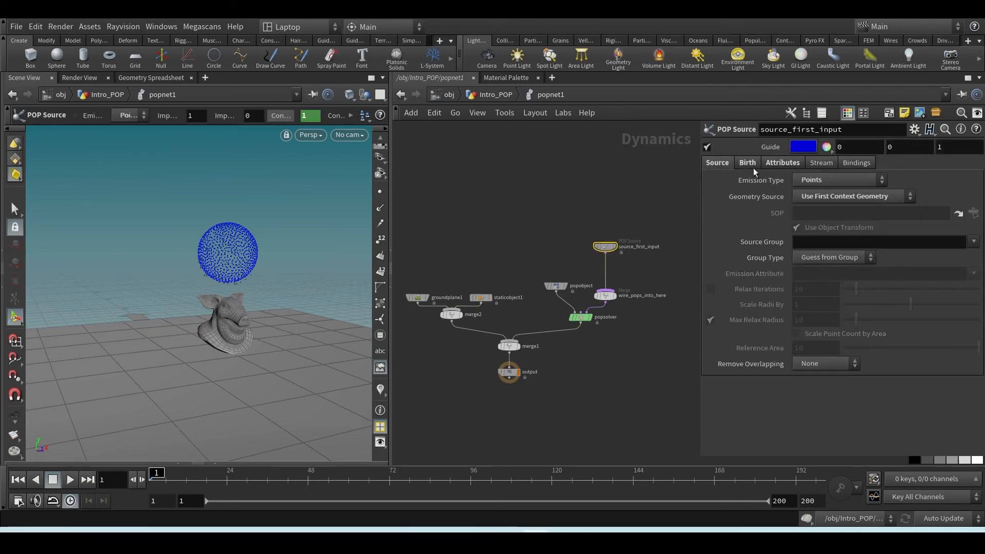
pyautogui.click(749, 163)
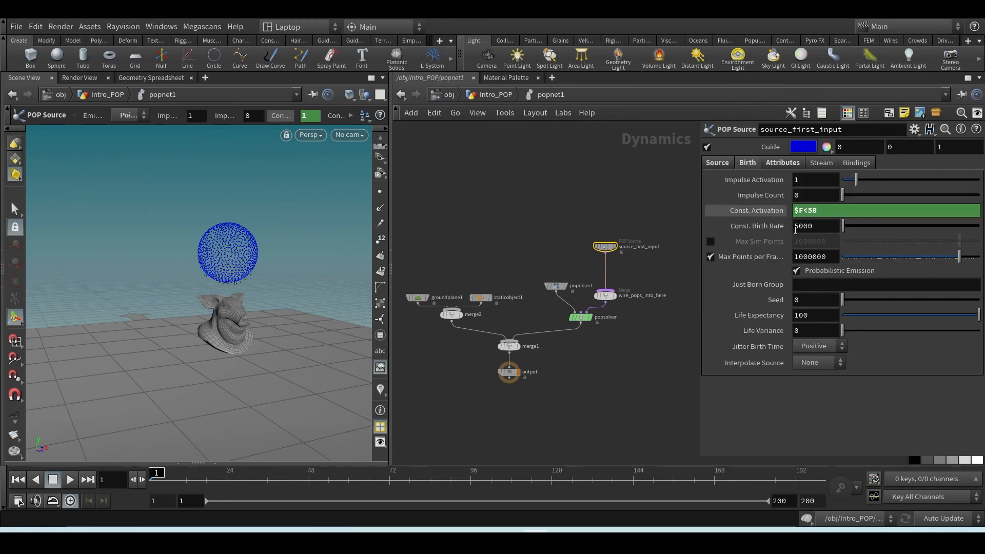
pyautogui.click(717, 163)
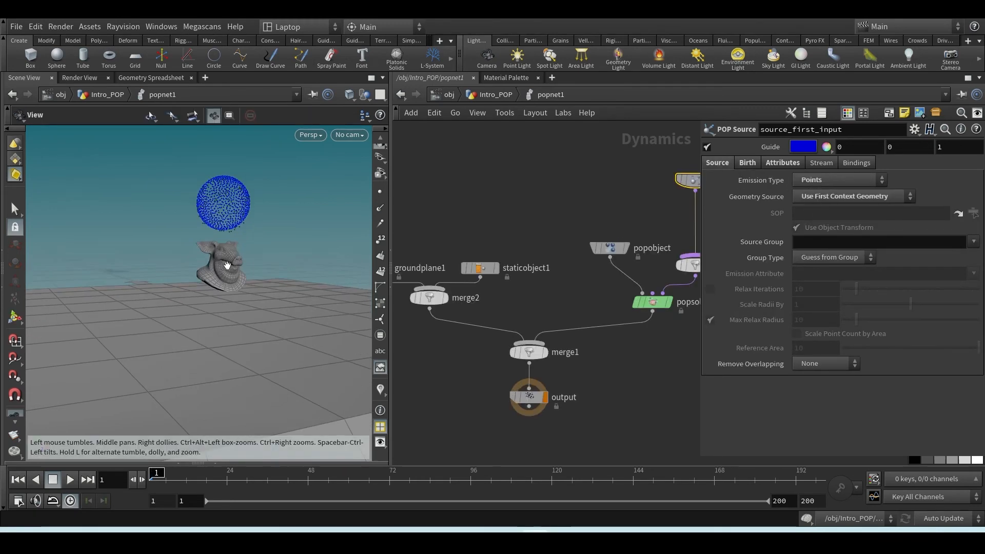
pyautogui.scroll(5, 240, 246)
pyautogui.moveTo(239, 233); pyautogui.dragTo(239, 292, button='middle')
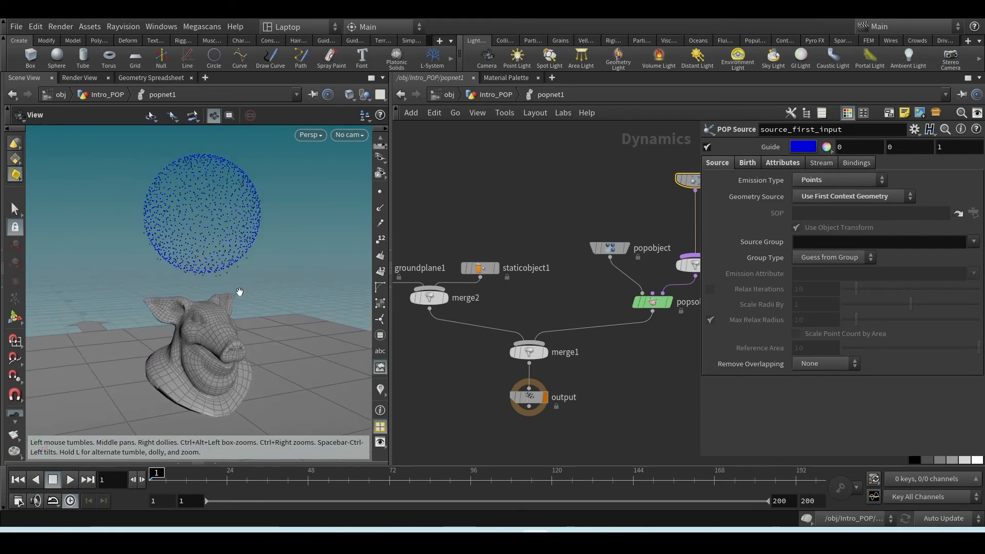
pyautogui.scroll(-6, 226, 227)
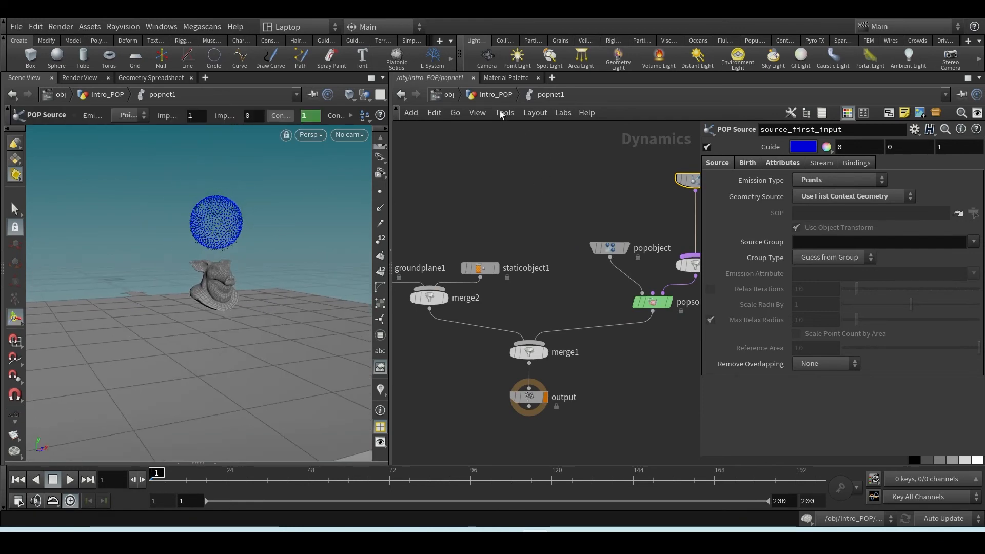
# Return to the Intro_POP geometry level, select popnet1 and play the particle simulation to about frame 193
pyautogui.press('u')
pyautogui.click(558, 303)
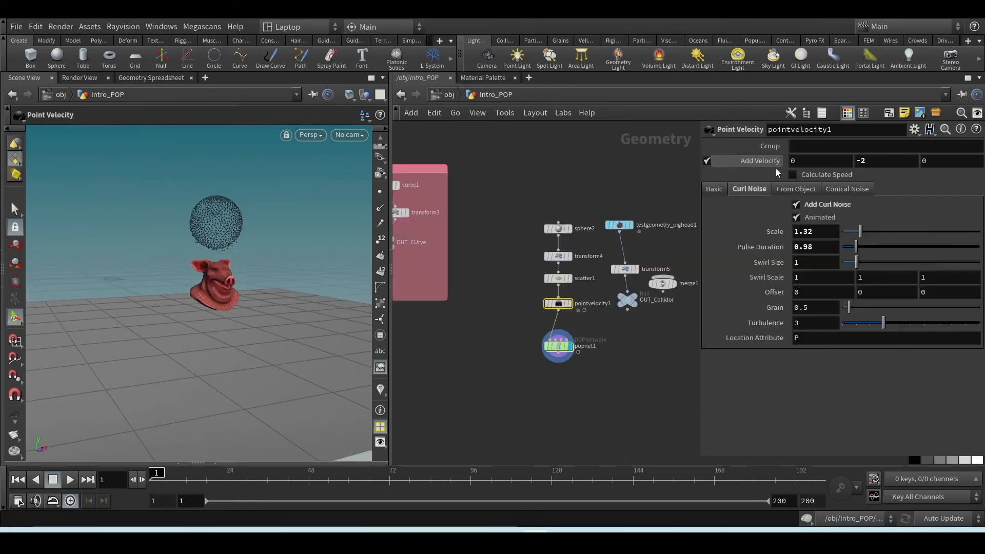
pyautogui.click(558, 346)
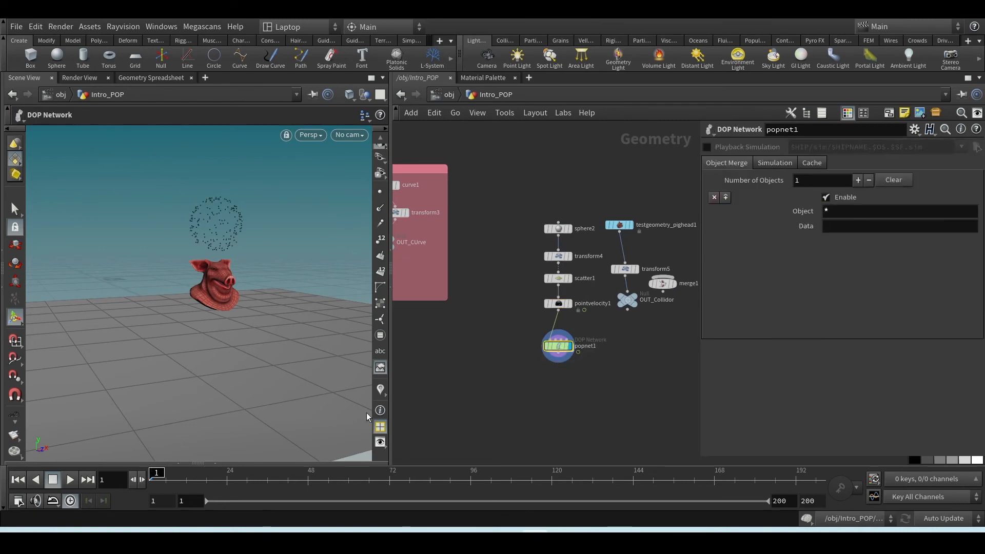
pyautogui.click(70, 479)
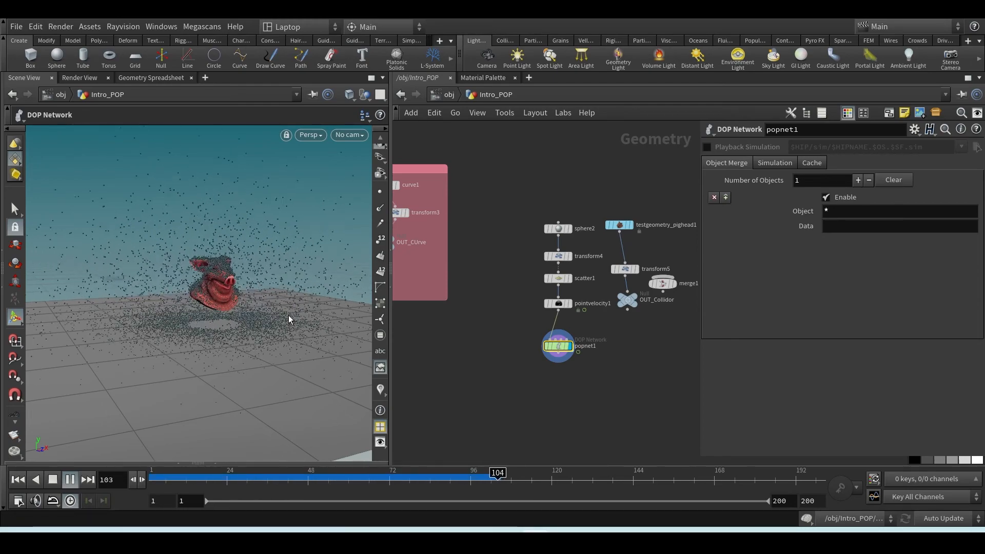
pyautogui.click(54, 480)
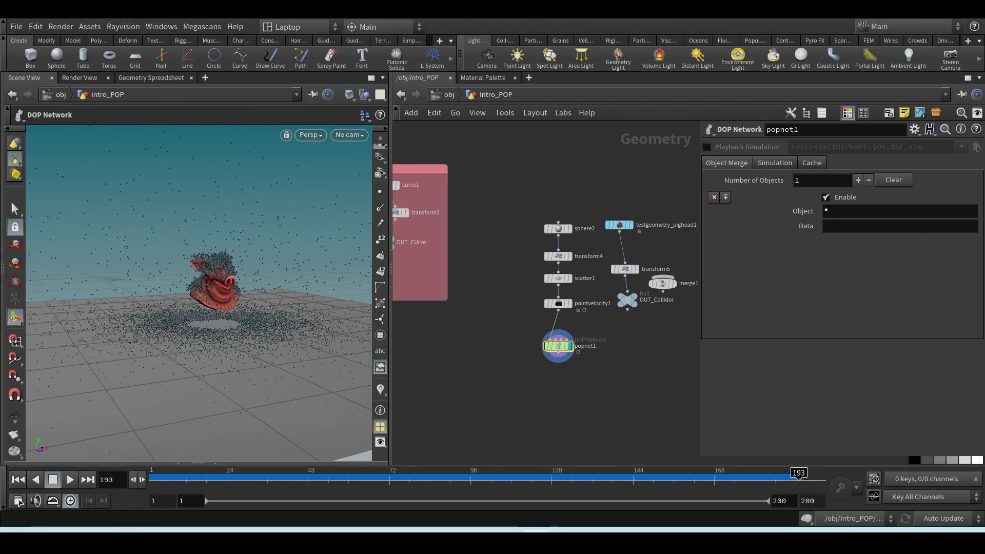
# Switch to the 01_Explanation.jpg notes and review the Dynamic section from POP Source and inbuilt forces to SOP-level velocity
pyautogui.click(564, 528)
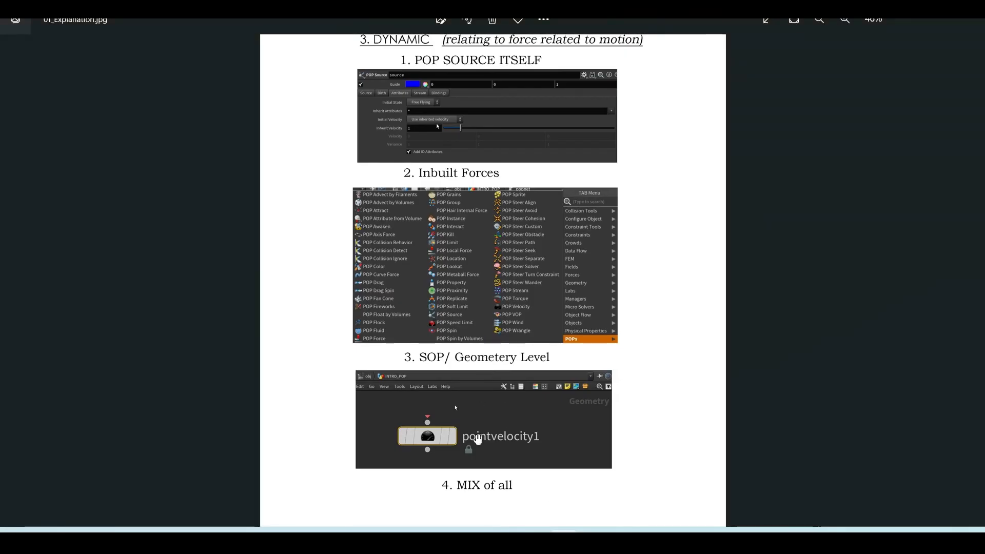
pyautogui.scroll(2, 499, 391)
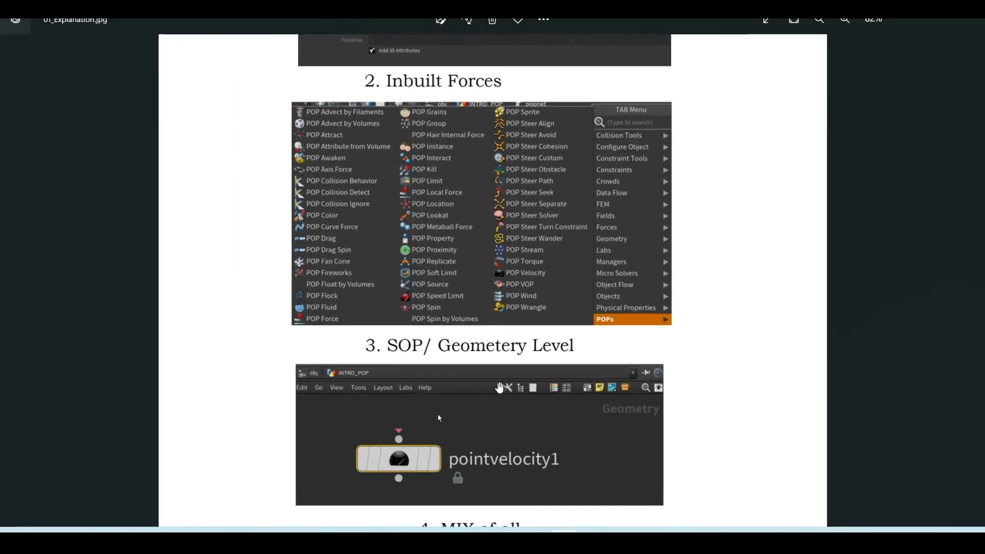
pyautogui.scroll(-6, 499, 380)
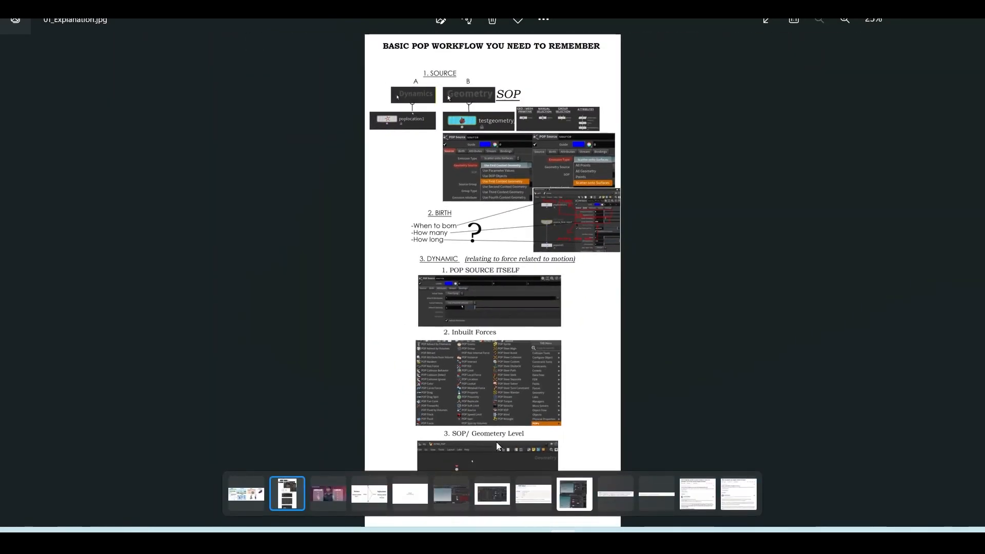
pyautogui.scroll(1, 517, 385)
pyautogui.scroll(1, 517, 387)
pyautogui.moveTo(514, 389); pyautogui.dragTo(510, 308)
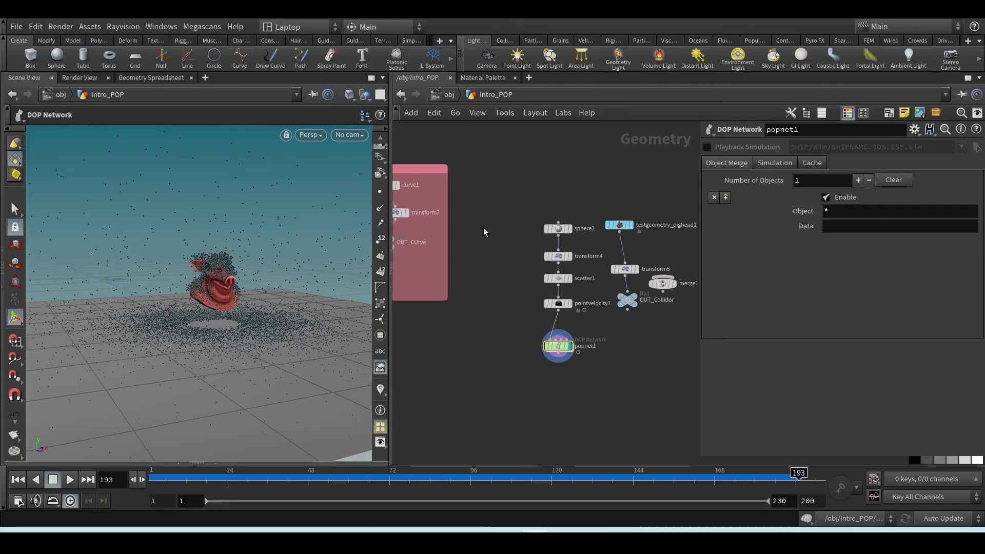
pyautogui.press('Tab')
pyautogui.moveTo(533, 53)
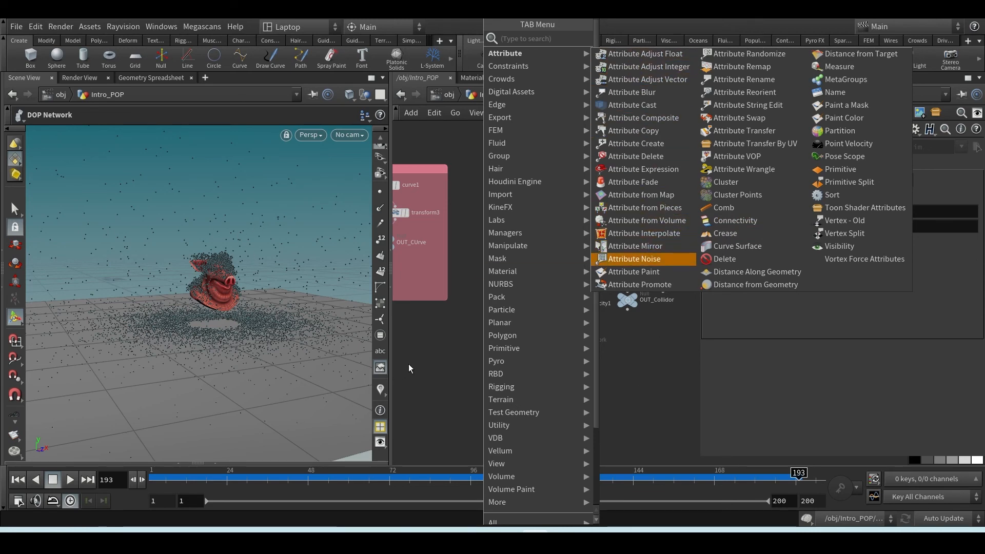
pyautogui.press('Escape')
# Add a Sphere node in free space above the sphere2 chain and set its Primitive Type to Polygon
pyautogui.moveTo(431, 353)
pyautogui.mouseDown(button='middle')
pyautogui.moveTo(570, 384)
pyautogui.moveTo(539, 383)
pyautogui.moveTo(648, 374)
pyautogui.moveTo(418, 357)
pyautogui.mouseUp(button='middle')
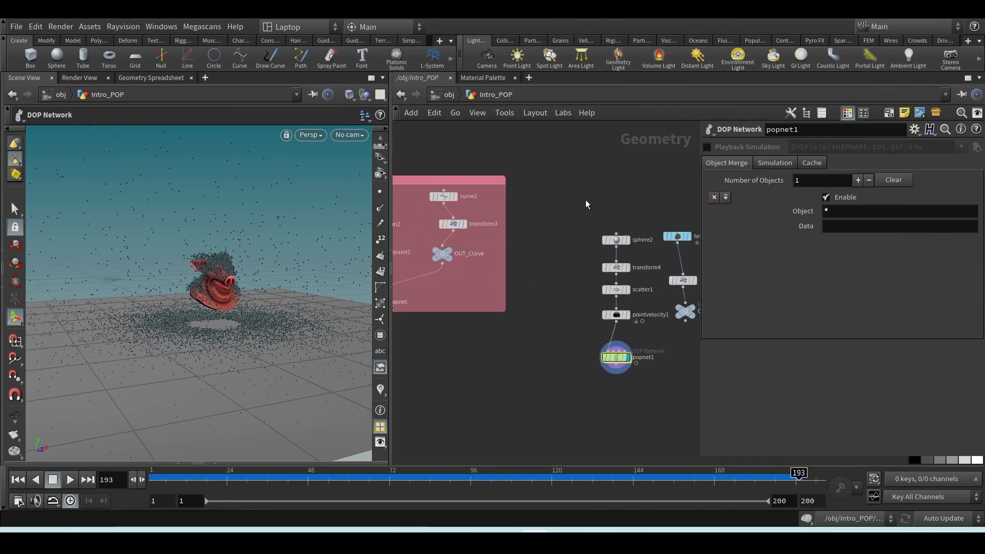
pyautogui.press('Tab')
pyautogui.write('sphe')
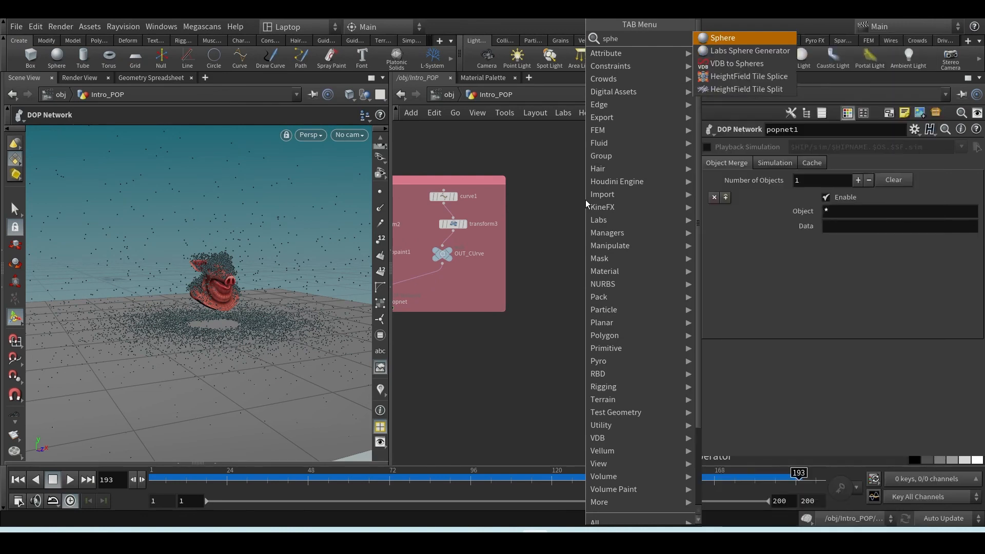
pyautogui.press('Return')
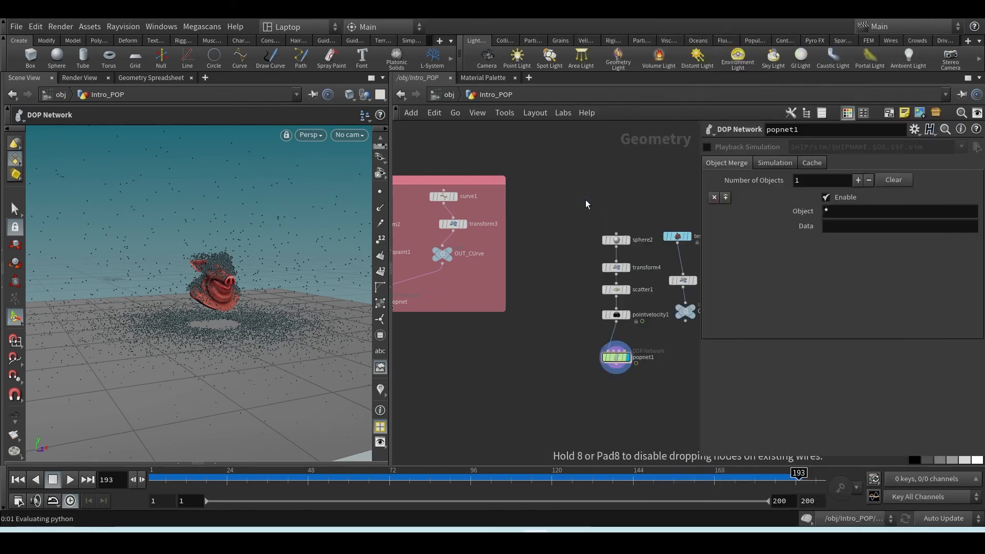
pyautogui.click(586, 201)
pyautogui.click(812, 150)
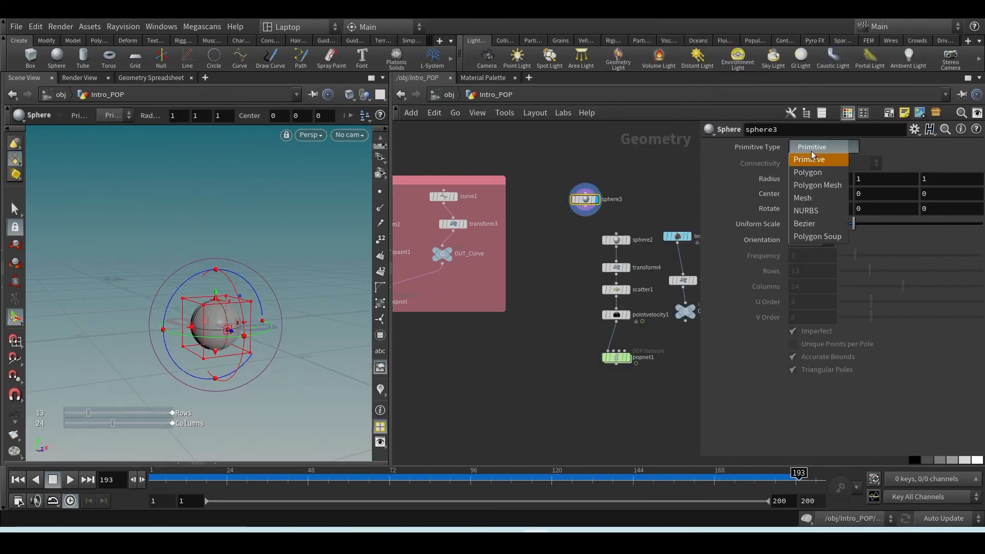
pyautogui.click(807, 172)
pyautogui.press('Escape')
pyautogui.scroll(3, 212, 331)
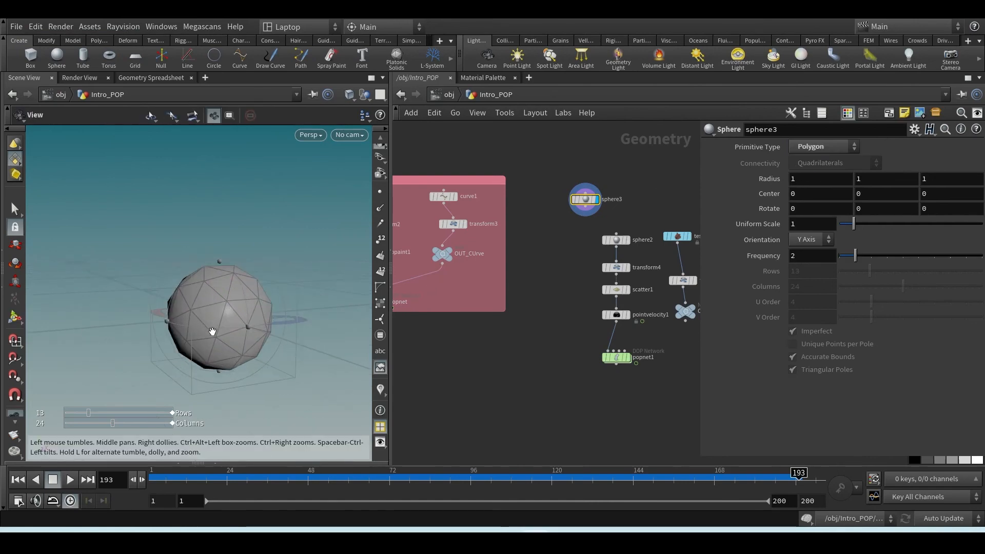
pyautogui.scroll(-4, 213, 330)
pyautogui.press('Return')
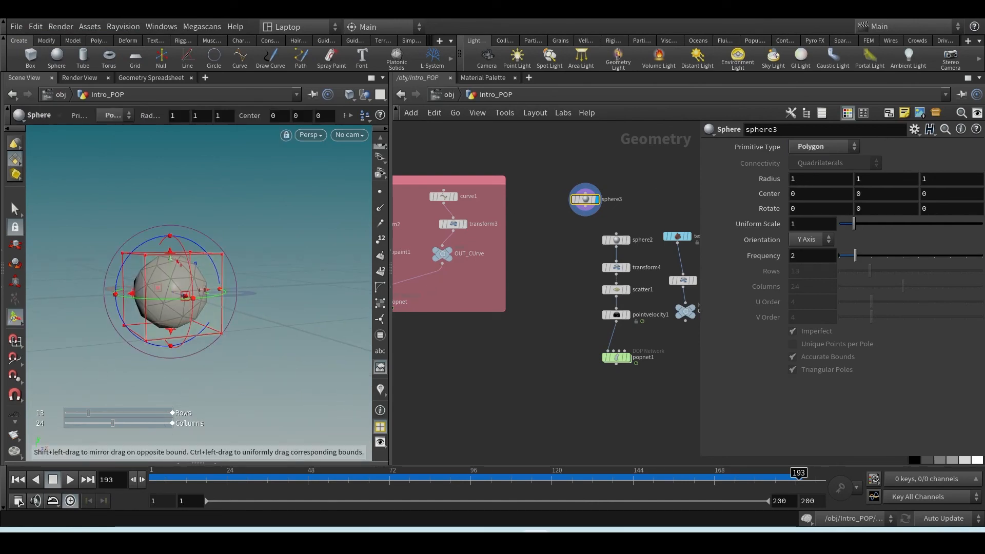
pyautogui.moveTo(176, 260); pyautogui.dragTo(286, 155)
pyautogui.moveTo(196, 280); pyautogui.dragTo(349, 280)
pyautogui.moveTo(183, 316); pyautogui.dragTo(290, 396)
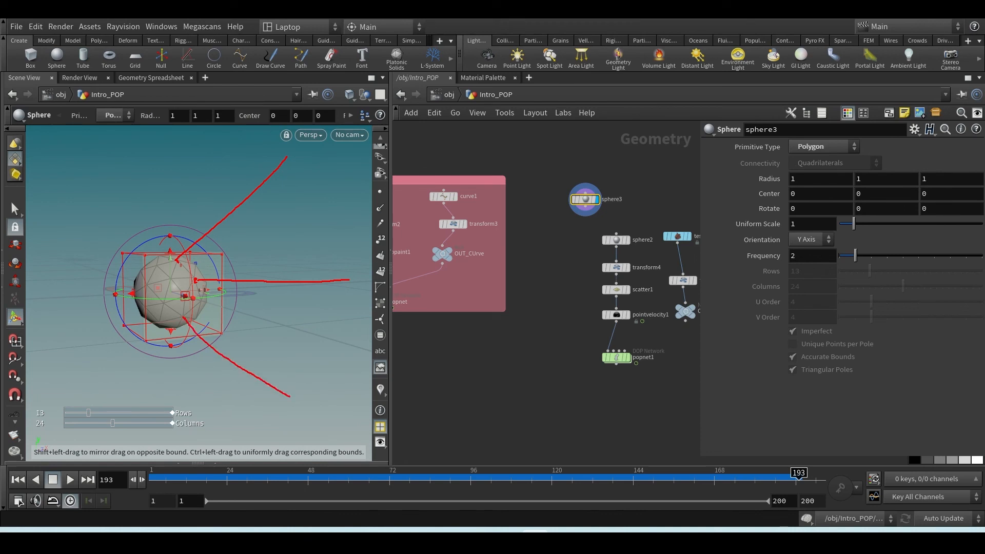
pyautogui.moveTo(124, 324); pyautogui.dragTo(53, 356)
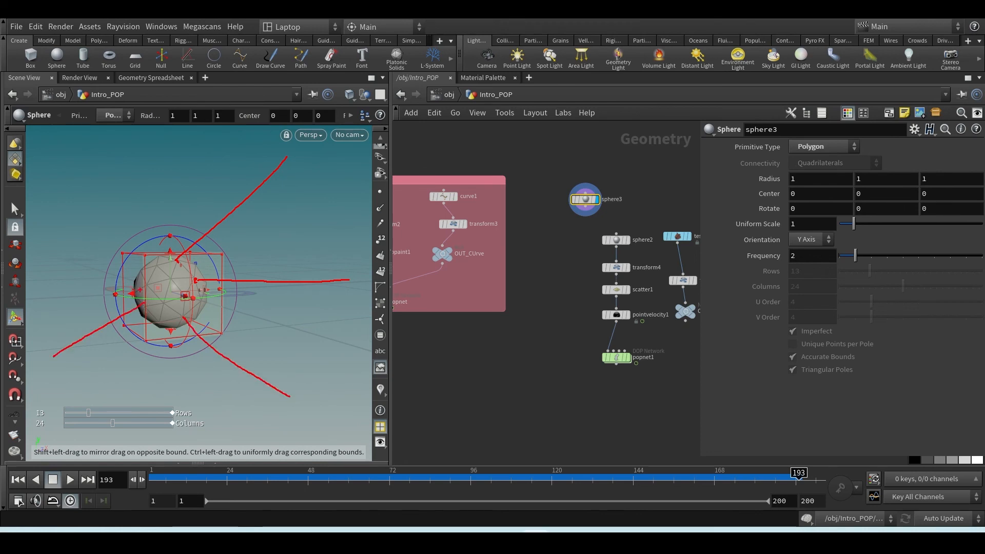
pyautogui.moveTo(137, 290); pyautogui.dragTo(2, 268)
pyautogui.moveTo(146, 274); pyautogui.dragTo(34, 197)
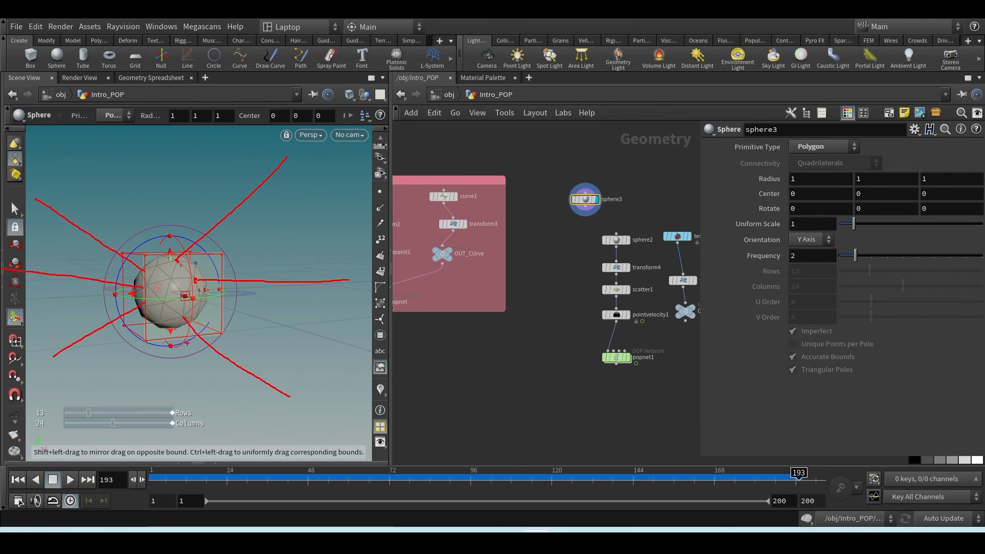
pyautogui.moveTo(160, 330); pyautogui.dragTo(80, 434)
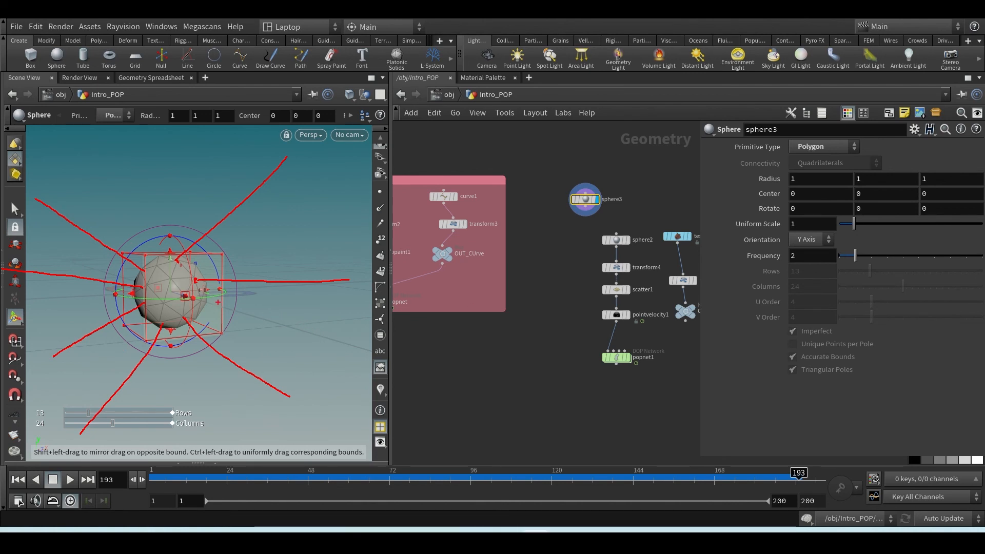
pyautogui.moveTo(217, 301); pyautogui.dragTo(588, 324)
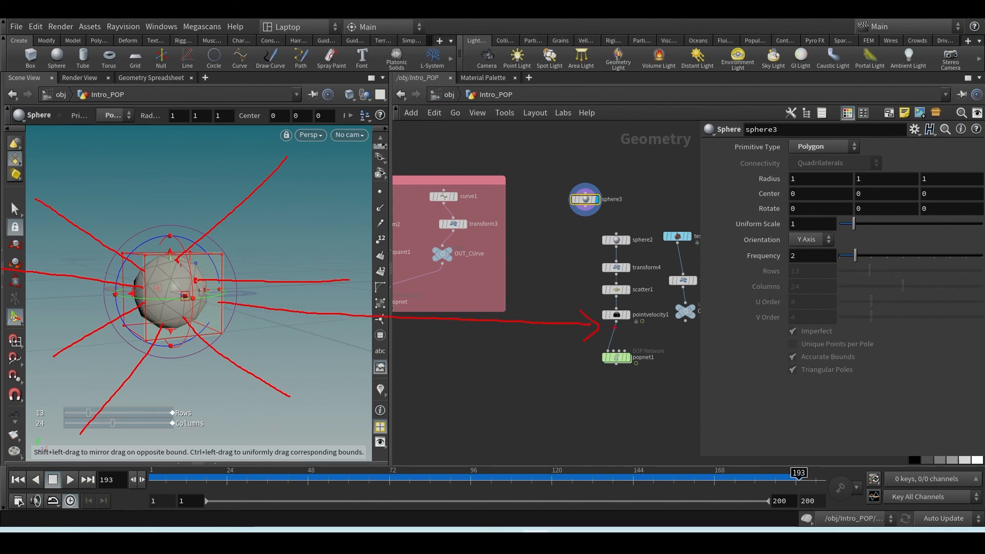
# Select the pointvelocity1 node and examine its Add Velocity and Curl Noise settings alongside the scattered sphere points in the viewport
pyautogui.click(616, 314)
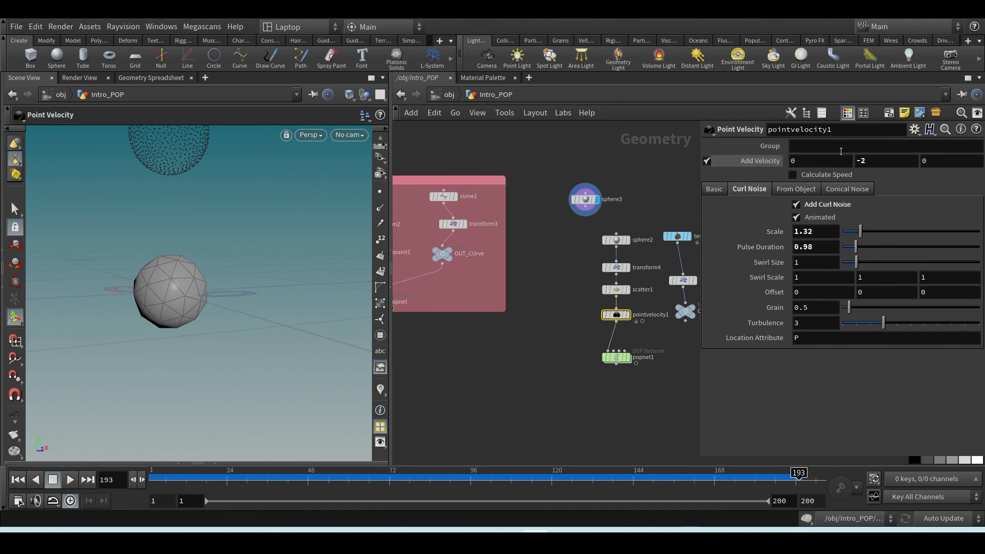
pyautogui.moveTo(216, 224); pyautogui.dragTo(204, 245)
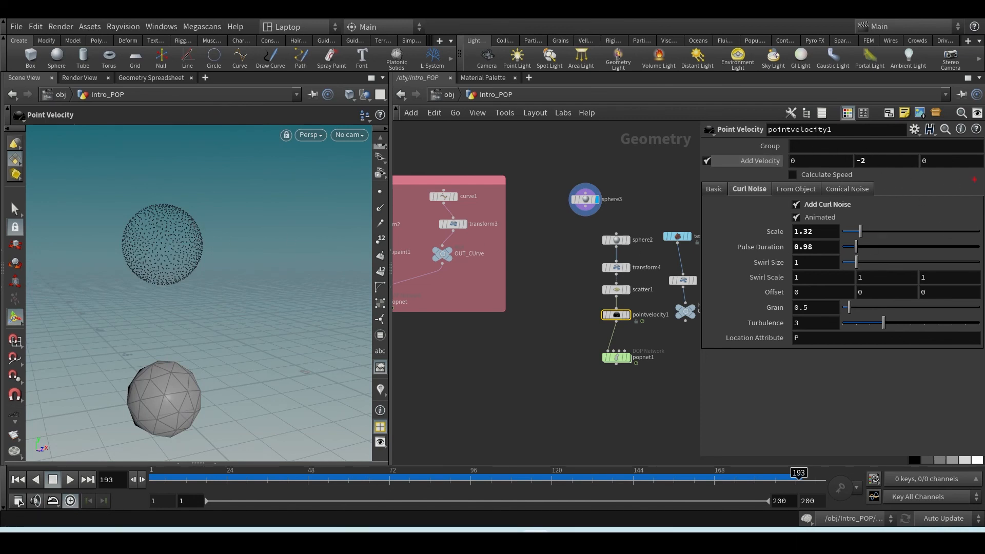
pyautogui.moveTo(943, 157)
pyautogui.mouseDown()
pyautogui.moveTo(756, 170)
pyautogui.moveTo(427, 222)
pyautogui.moveTo(212, 235)
pyautogui.mouseUp()
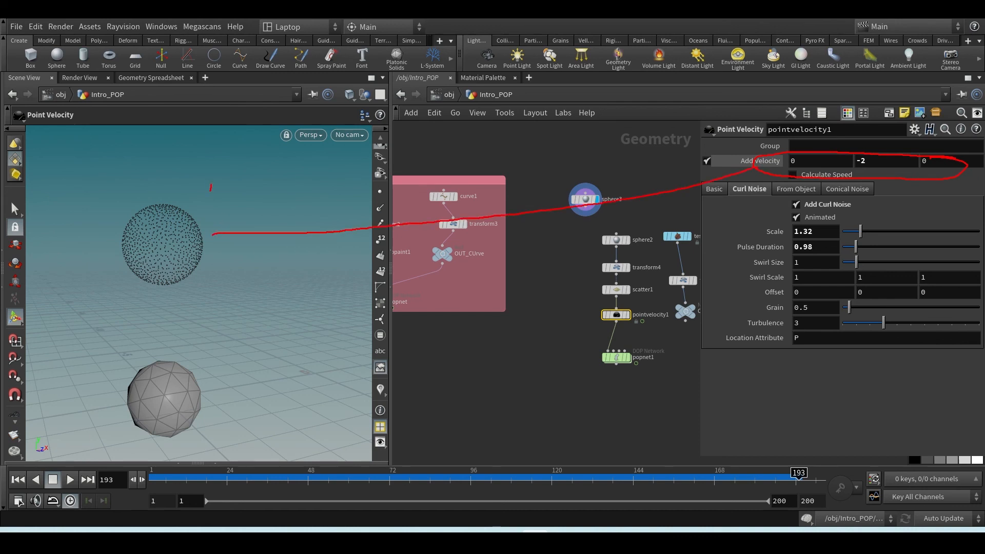
pyautogui.moveTo(210, 191)
pyautogui.mouseDown()
pyautogui.moveTo(94, 304)
pyautogui.moveTo(102, 188)
pyautogui.moveTo(206, 179)
pyautogui.mouseUp()
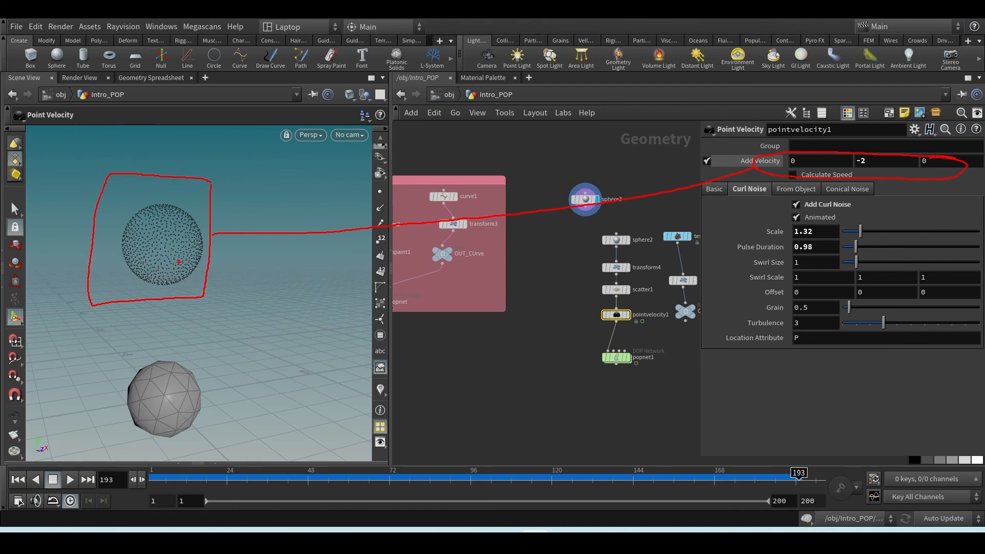
pyautogui.moveTo(179, 262); pyautogui.dragTo(289, 398)
pyautogui.moveTo(146, 268); pyautogui.dragTo(102, 394)
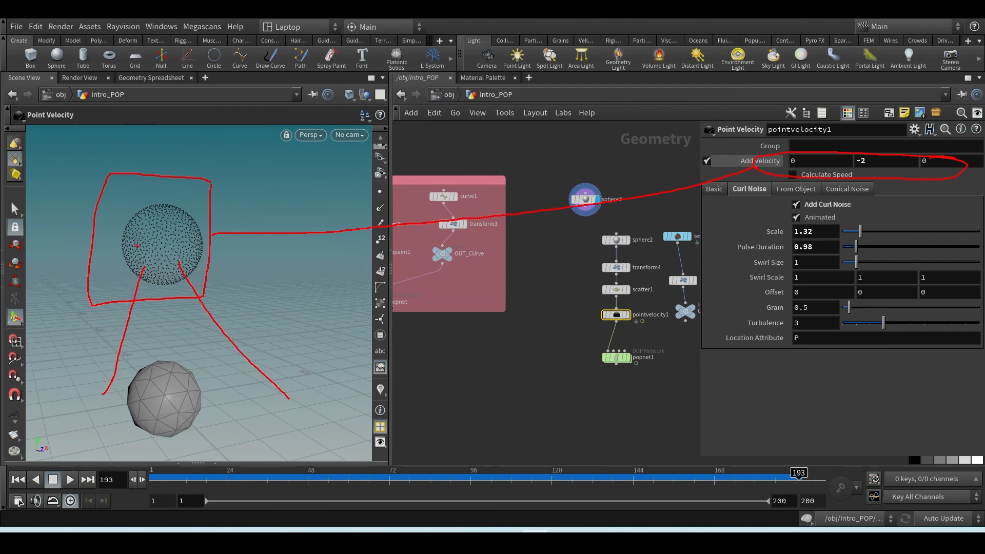
pyautogui.moveTo(128, 232); pyautogui.dragTo(1, 219)
pyautogui.press('Escape')
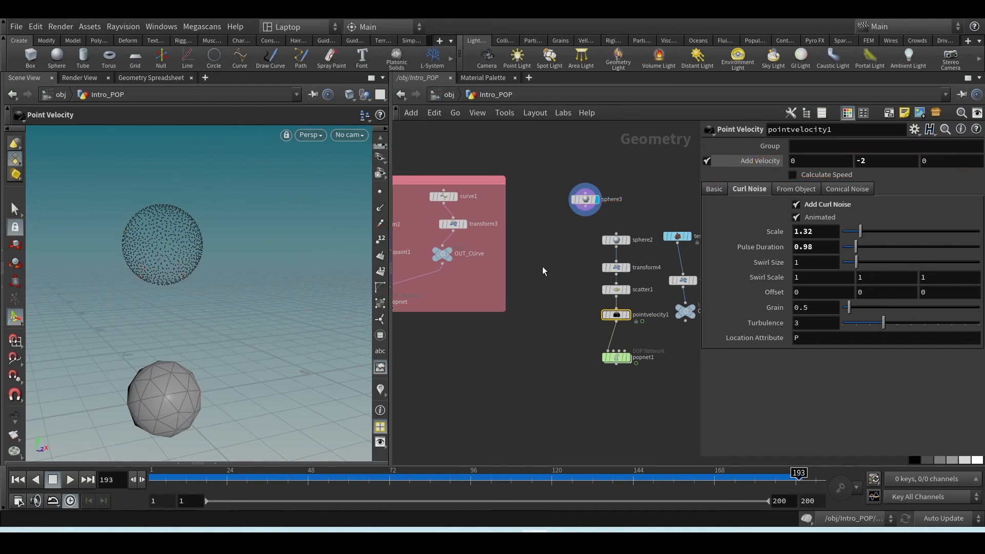
pyautogui.press('Tab')
pyautogui.moveTo(572, 59)
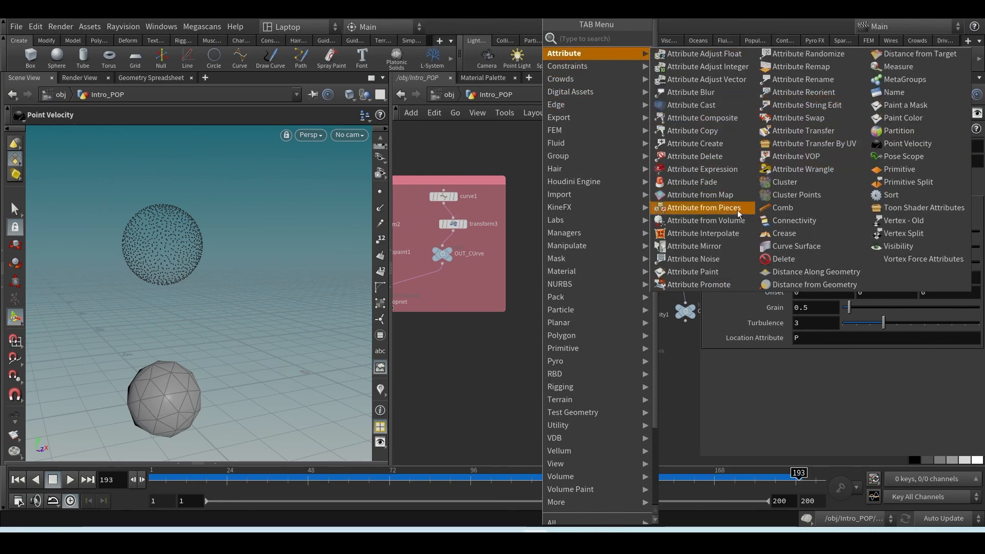
pyautogui.press('Escape')
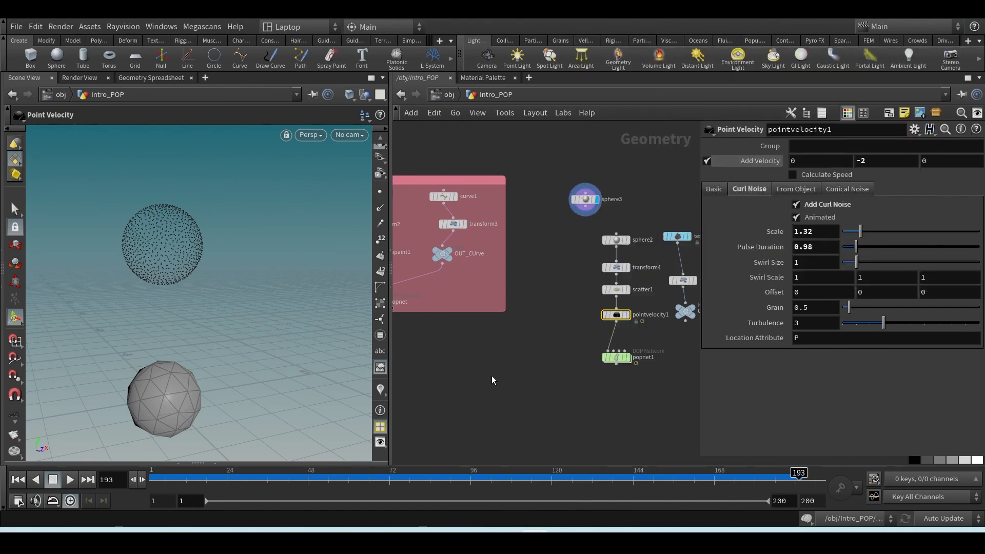